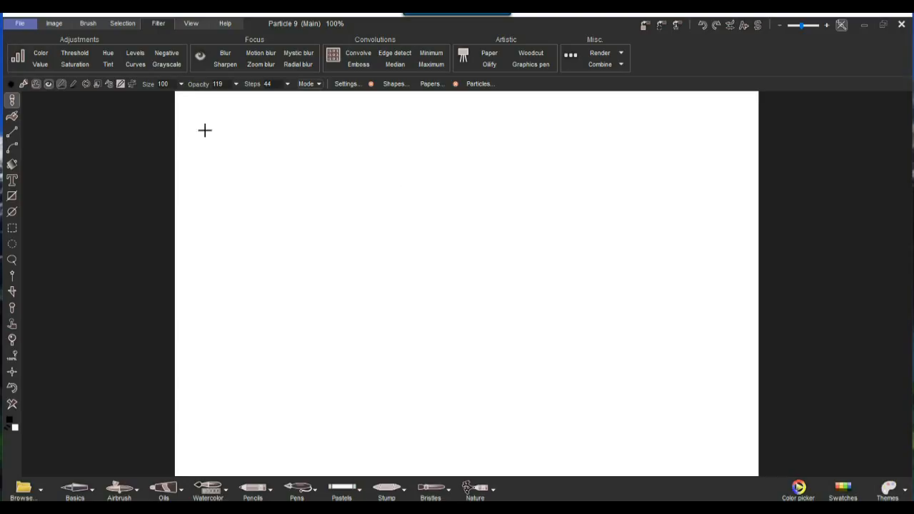
# Step: Look through the Image, Brush and Selection commands and the Basics, Airbrush, Oils and Watercolor brush lists
pyautogui.click(59, 24)
pyautogui.click(88, 25)
pyautogui.click(122, 25)
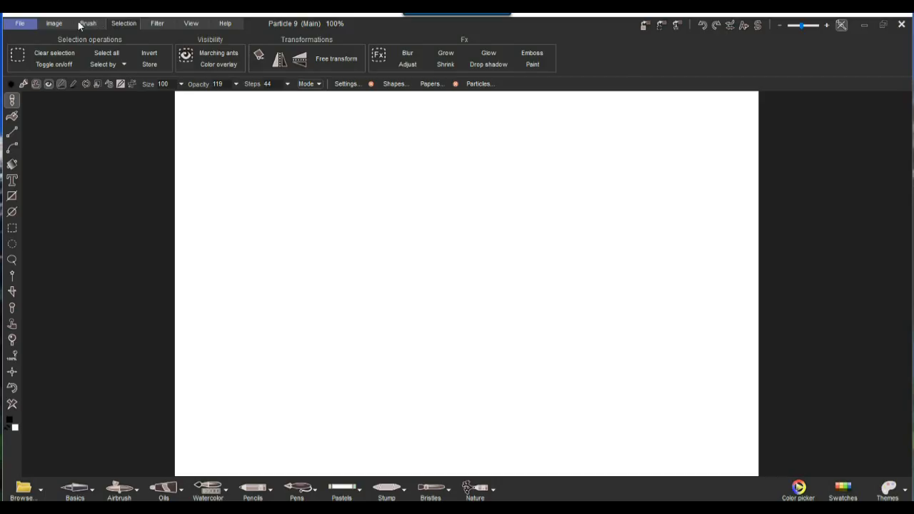
pyautogui.click(57, 24)
pyautogui.click(76, 492)
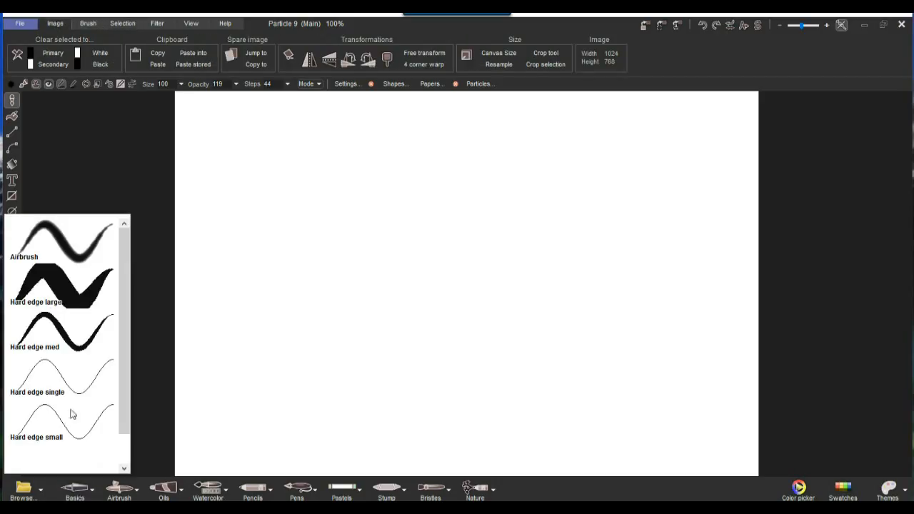
pyautogui.click(127, 496)
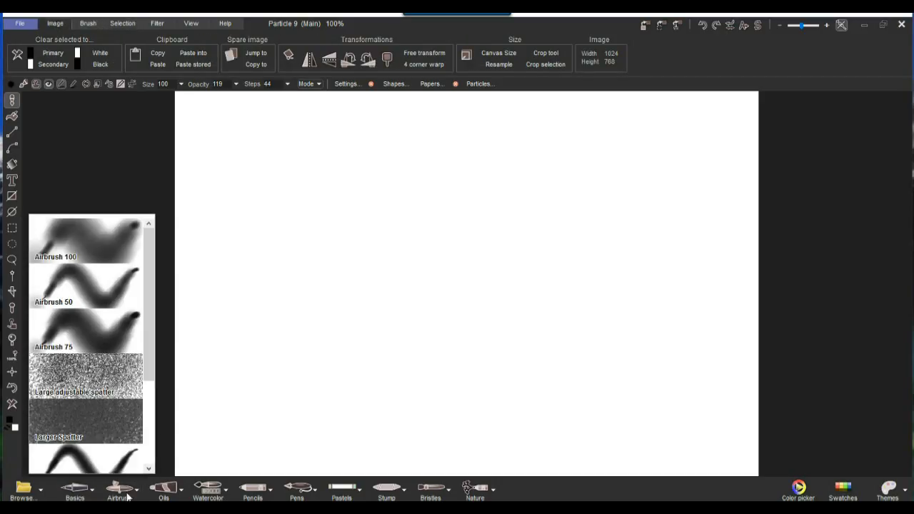
pyautogui.click(173, 495)
pyautogui.click(218, 496)
# Step: Paint three foliage trees with the current brush: one at the upper middle, one at the lower left and one at the lower right of the canvas
pyautogui.click(435, 215)
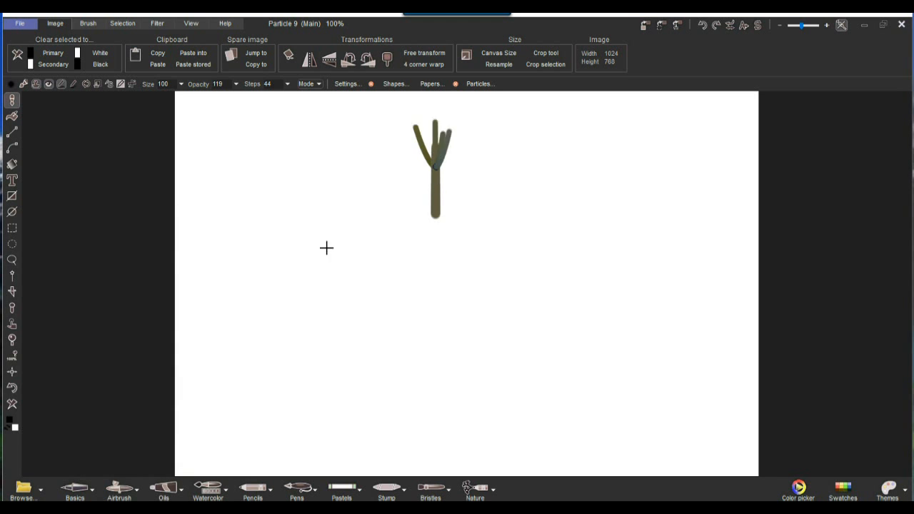
pyautogui.click(263, 431)
pyautogui.click(561, 435)
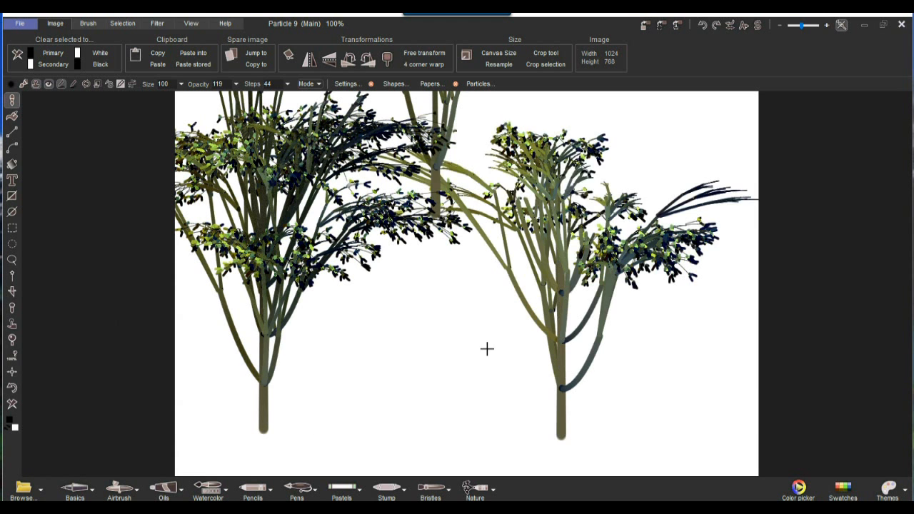
# Step: Choose a willow brush from the Nature brushes and paint two drooping trees along the lower middle and right of the canvas
pyautogui.click(328, 496)
pyautogui.click(255, 492)
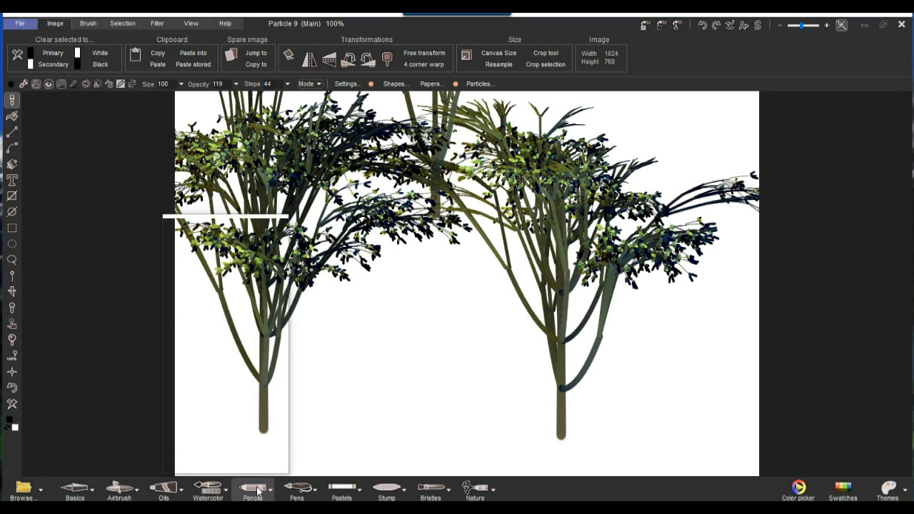
pyautogui.click(486, 493)
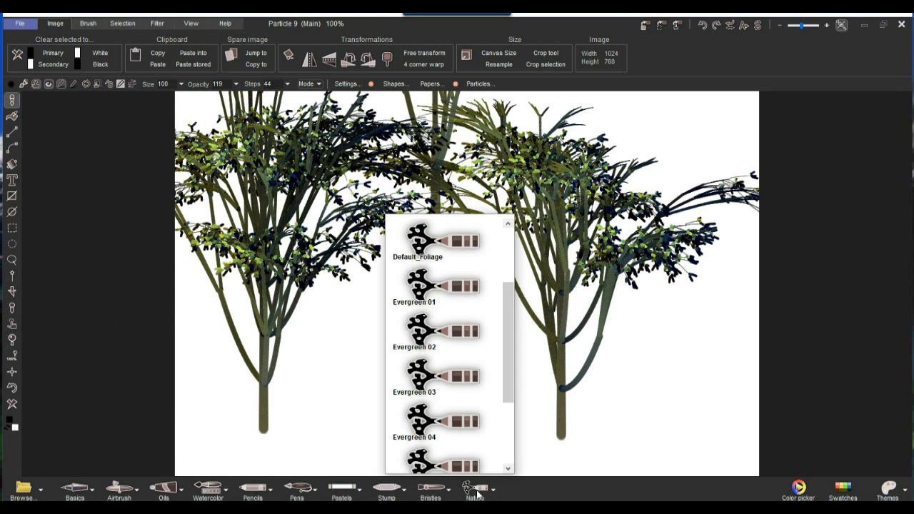
pyautogui.scroll(-5, 509, 414)
pyautogui.click(421, 386)
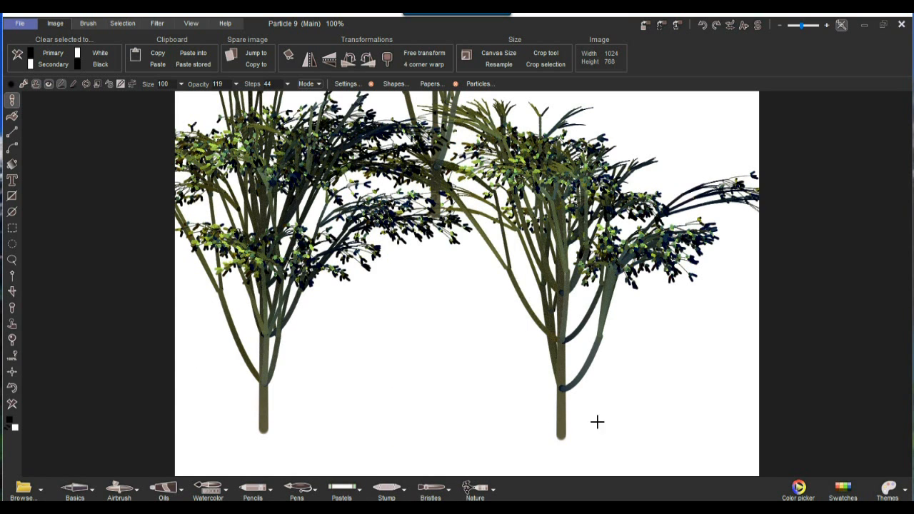
pyautogui.click(452, 433)
pyautogui.click(620, 436)
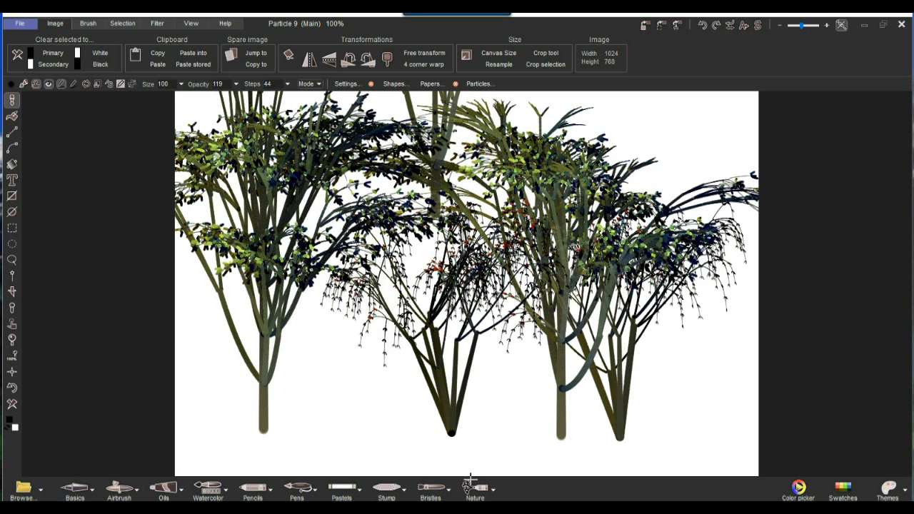
# Step: Paint a row of weeds across the lower canvas with the Weed painter 03 nature brush, and clear the canvas
pyautogui.click(483, 493)
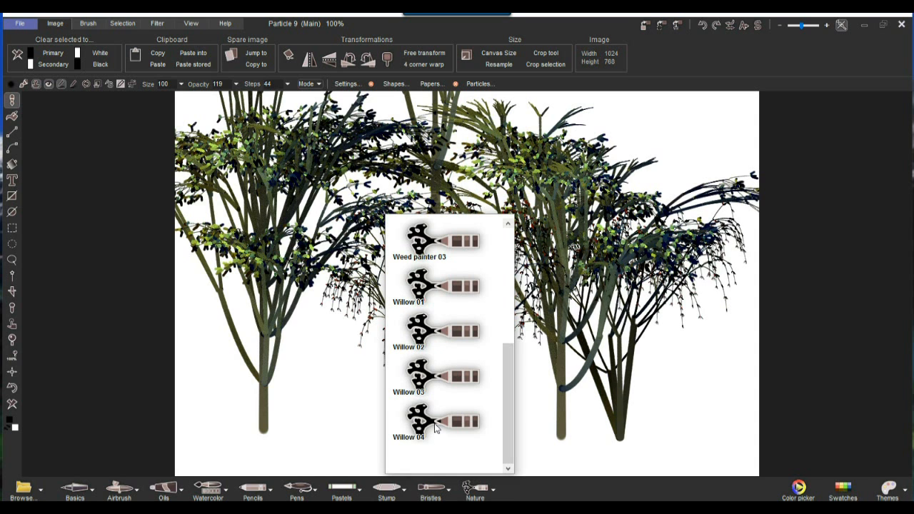
pyautogui.click(430, 244)
pyautogui.moveTo(328, 400)
pyautogui.mouseDown()
pyautogui.moveTo(445, 435)
pyautogui.moveTo(646, 403)
pyautogui.moveTo(664, 417)
pyautogui.moveTo(549, 454)
pyautogui.moveTo(241, 457)
pyautogui.mouseUp()
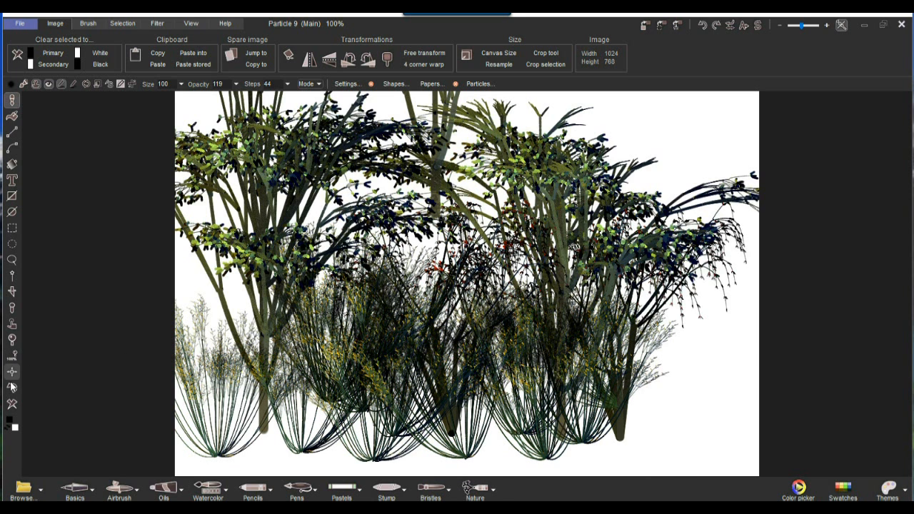
pyautogui.click(13, 406)
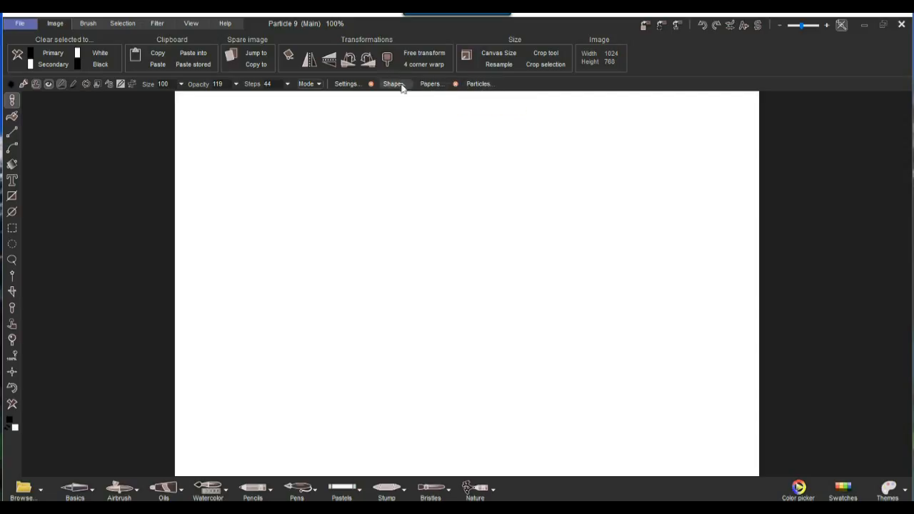
# Step: Open the brush settings beside the canvas and examine the brush tool's preset categories, including Bristle brushes
pyautogui.click(347, 84)
pyautogui.moveTo(374, 100)
pyautogui.mouseDown()
pyautogui.moveTo(169, 128)
pyautogui.moveTo(107, 123)
pyautogui.mouseUp()
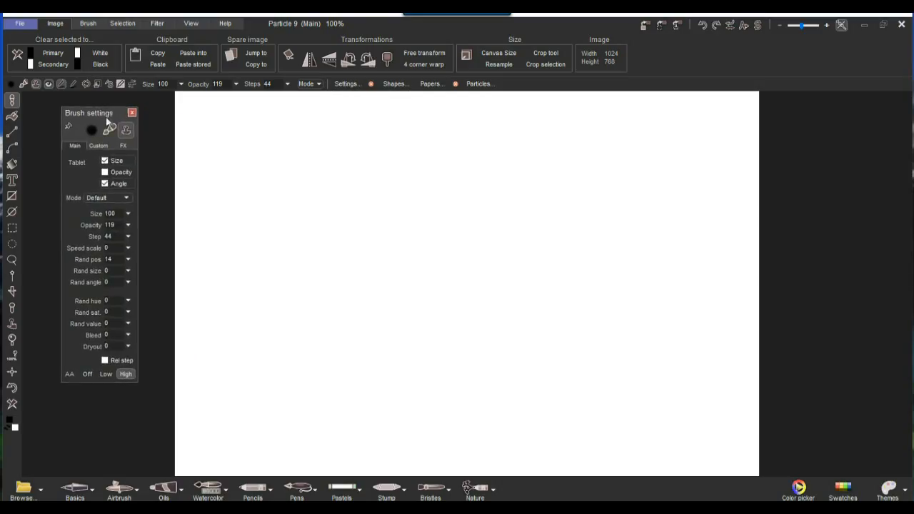
pyautogui.rightClick(10, 100)
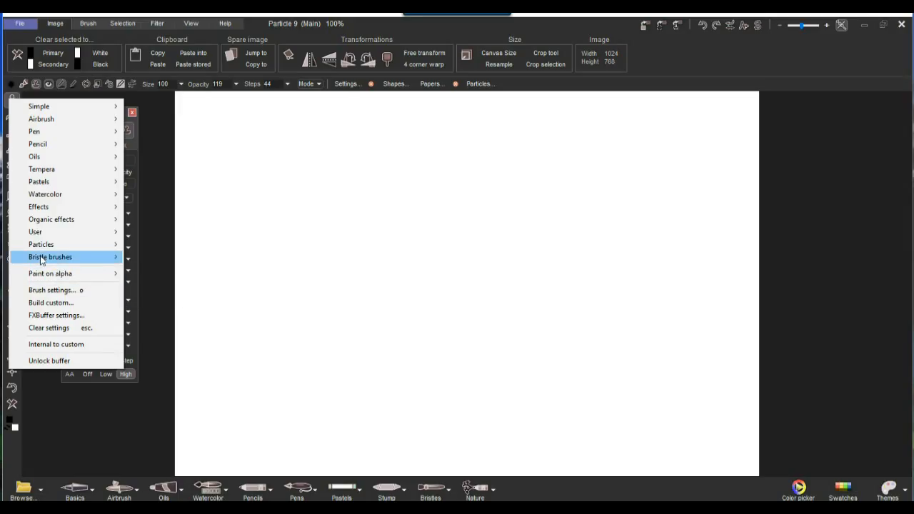
pyautogui.moveTo(40, 260)
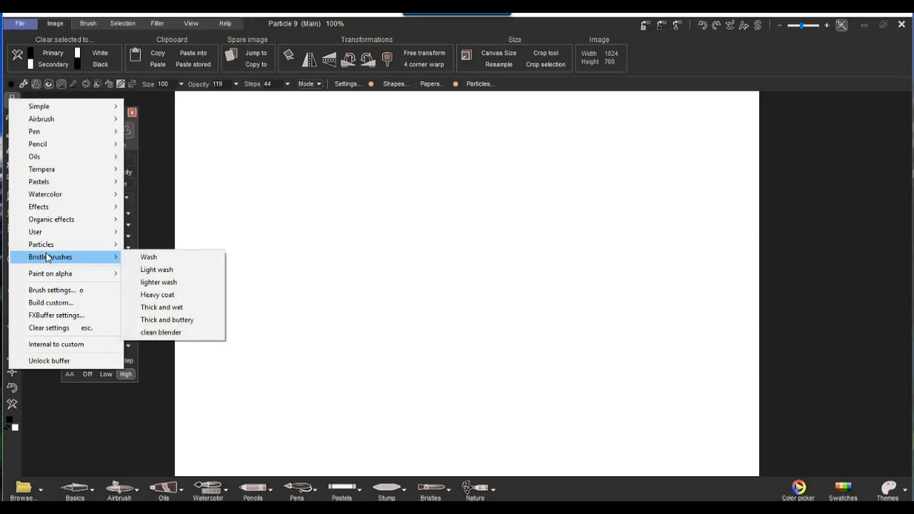
# Step: Open the particle settings beside the canvas, enable the Particles brush type and paint sweeping blue curved strokes across the canvas
pyautogui.click(475, 84)
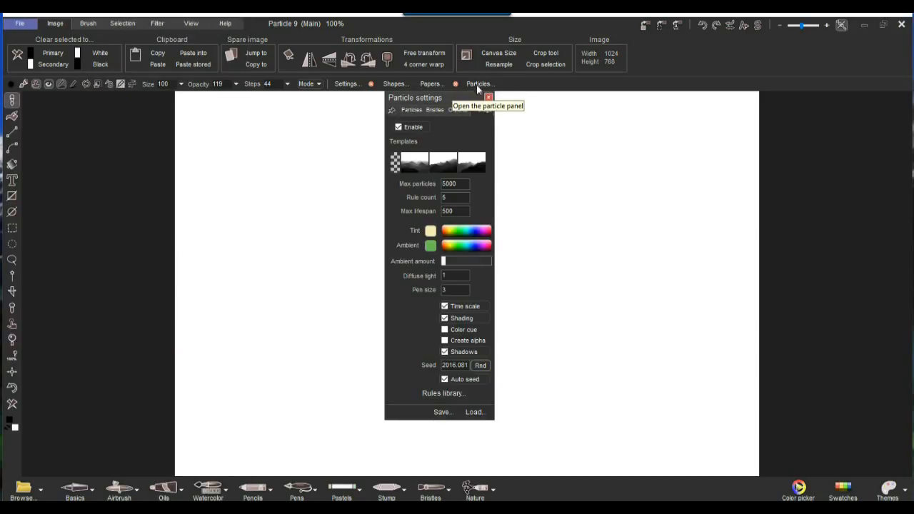
pyautogui.moveTo(461, 101); pyautogui.dragTo(125, 108)
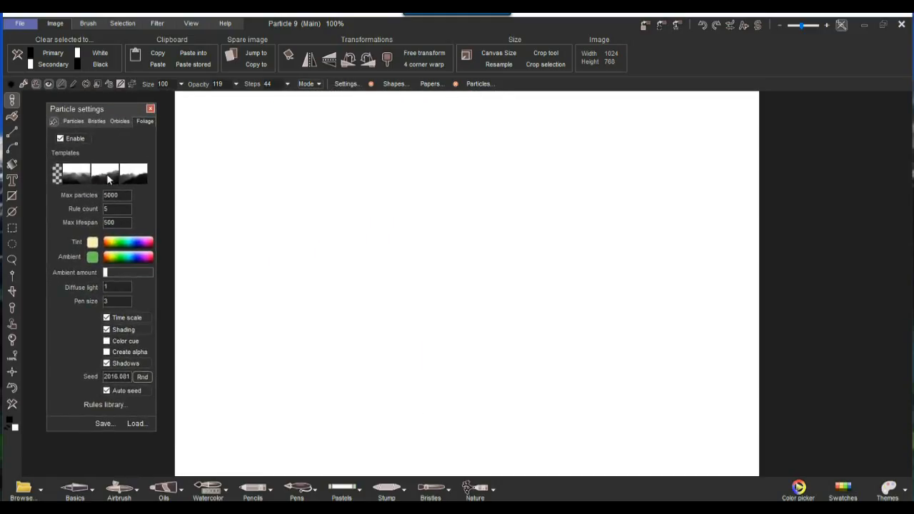
pyautogui.click(75, 121)
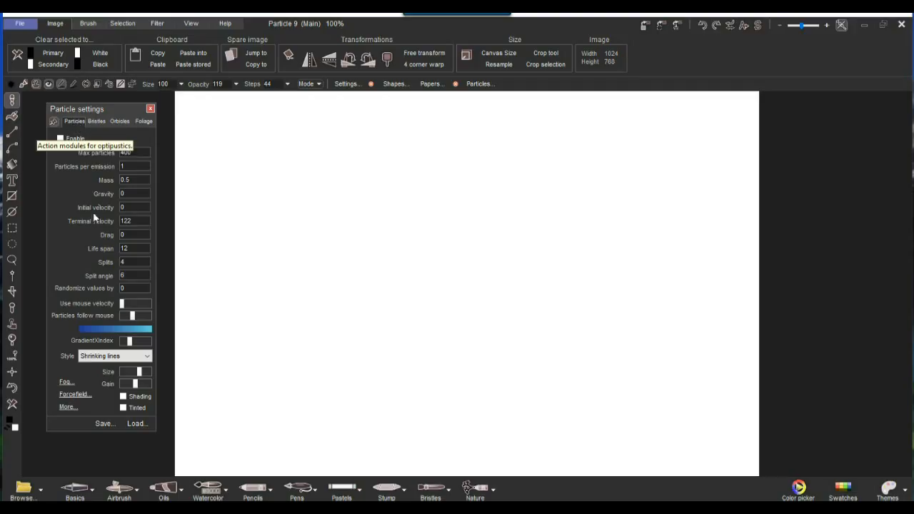
pyautogui.moveTo(298, 266)
pyautogui.mouseDown()
pyautogui.moveTo(424, 300)
pyautogui.moveTo(358, 315)
pyautogui.moveTo(591, 338)
pyautogui.moveTo(367, 303)
pyautogui.mouseUp()
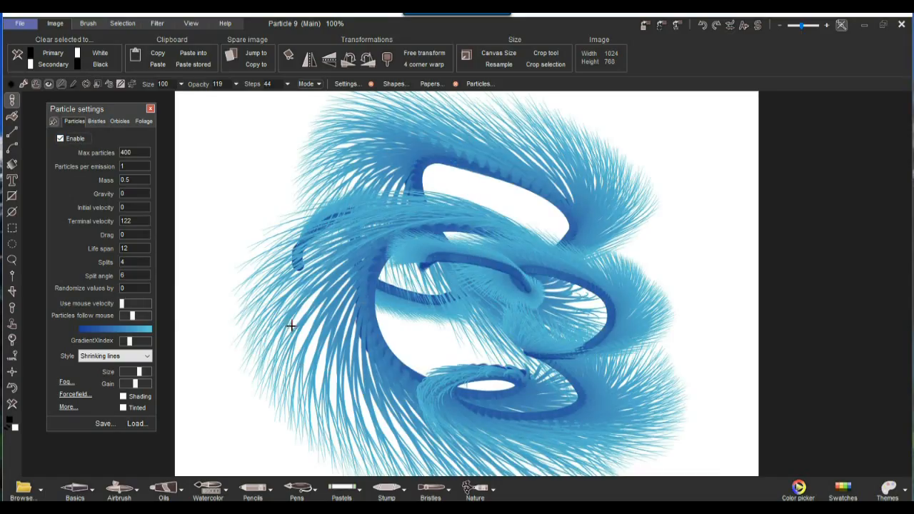
pyautogui.moveTo(403, 166)
pyautogui.mouseDown()
pyautogui.moveTo(684, 192)
pyautogui.moveTo(337, 212)
pyautogui.moveTo(659, 394)
pyautogui.moveTo(480, 321)
pyautogui.moveTo(319, 207)
pyautogui.moveTo(258, 226)
pyautogui.moveTo(303, 418)
pyautogui.moveTo(606, 179)
pyautogui.moveTo(686, 214)
pyautogui.moveTo(493, 342)
pyautogui.mouseUp()
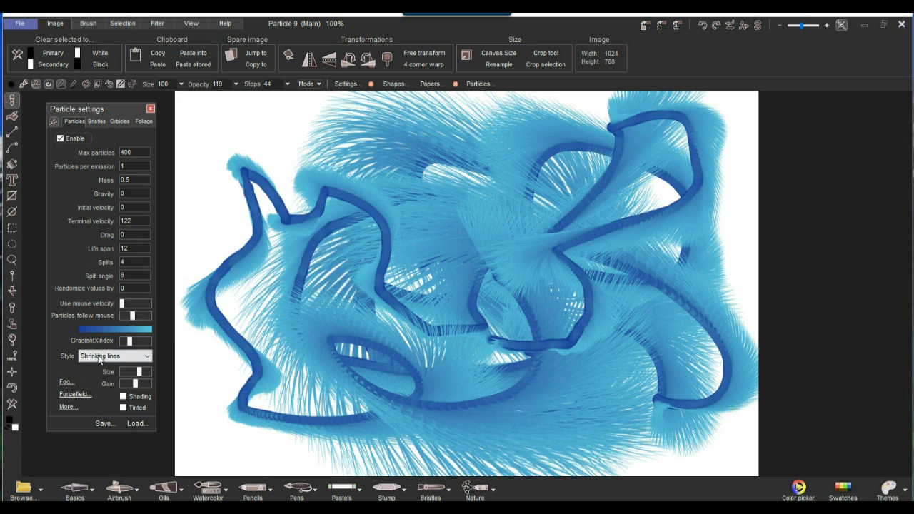
# Step: Load the BaddyGrass.opt particle preset and paint clumps of grass over the lower canvas
pyautogui.click(136, 423)
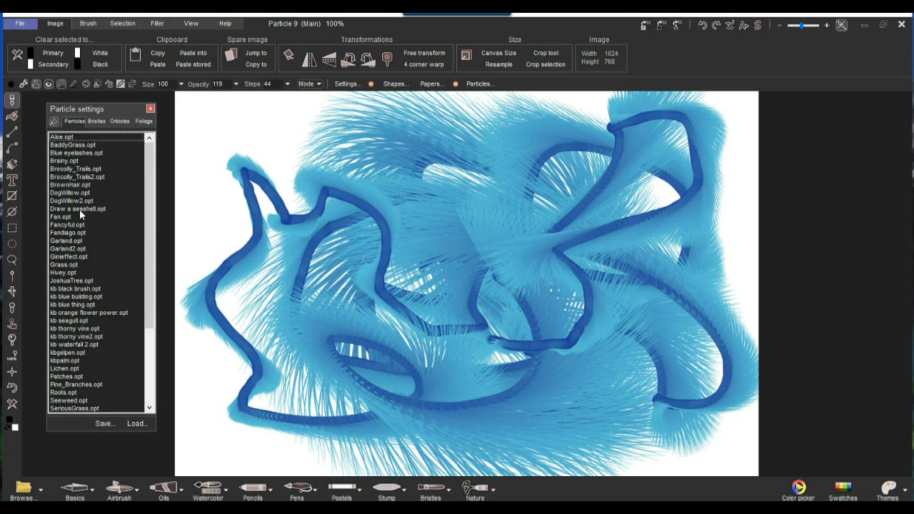
pyautogui.doubleClick(66, 146)
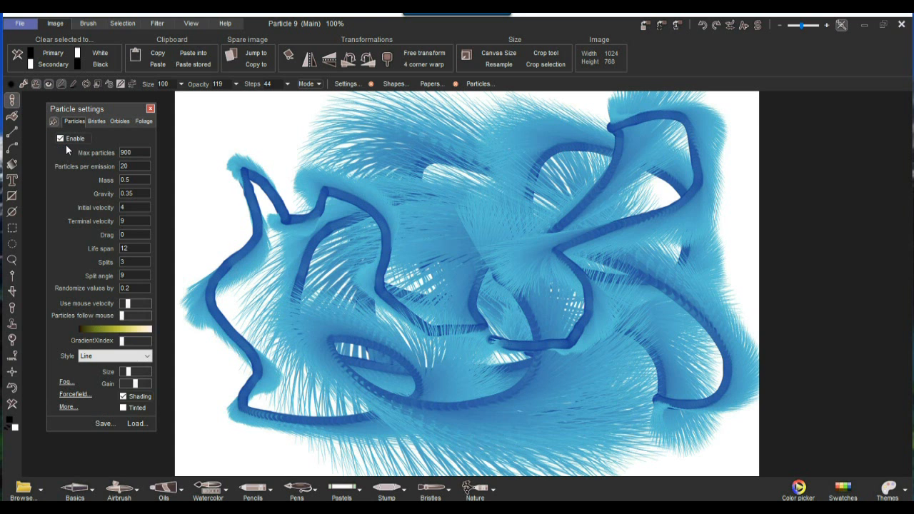
pyautogui.moveTo(324, 252)
pyautogui.mouseDown()
pyautogui.moveTo(400, 322)
pyautogui.moveTo(345, 386)
pyautogui.moveTo(428, 400)
pyautogui.mouseUp()
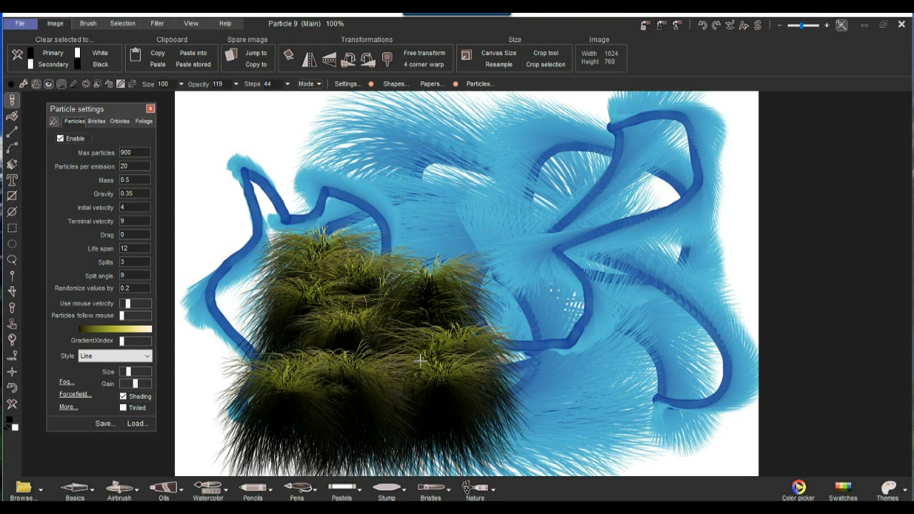
pyautogui.click(559, 241)
pyautogui.moveTo(558, 241)
pyautogui.mouseDown()
pyautogui.moveTo(587, 287)
pyautogui.moveTo(532, 340)
pyautogui.moveTo(445, 273)
pyautogui.moveTo(454, 257)
pyautogui.moveTo(610, 385)
pyautogui.moveTo(377, 383)
pyautogui.moveTo(498, 344)
pyautogui.moveTo(701, 361)
pyautogui.moveTo(675, 260)
pyautogui.moveTo(698, 375)
pyautogui.moveTo(401, 468)
pyautogui.moveTo(320, 458)
pyautogui.moveTo(264, 412)
pyautogui.moveTo(482, 416)
pyautogui.moveTo(671, 438)
pyautogui.moveTo(426, 454)
pyautogui.moveTo(361, 428)
pyautogui.moveTo(435, 428)
pyautogui.mouseUp()
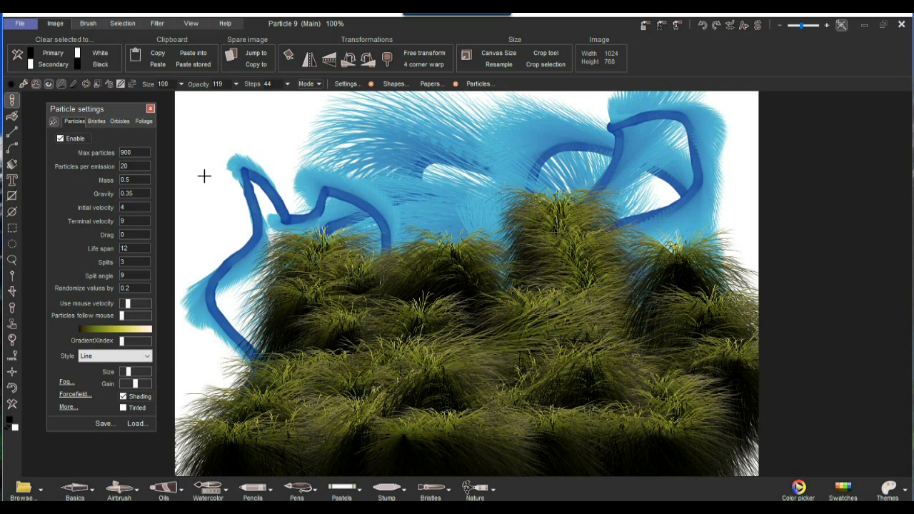
# Step: Load the Blue eyelashes.opt particle preset and paint looping blue strokes over the middle of the canvas
pyautogui.click(138, 424)
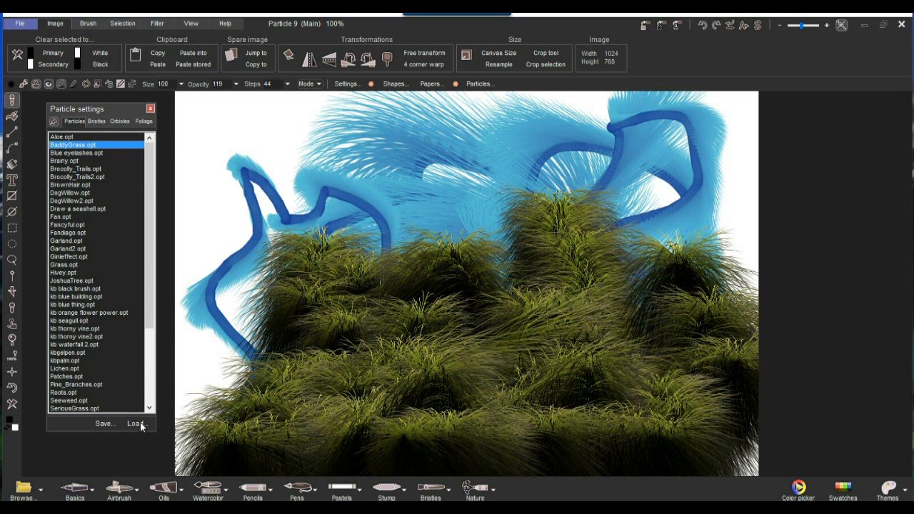
pyautogui.click(75, 153)
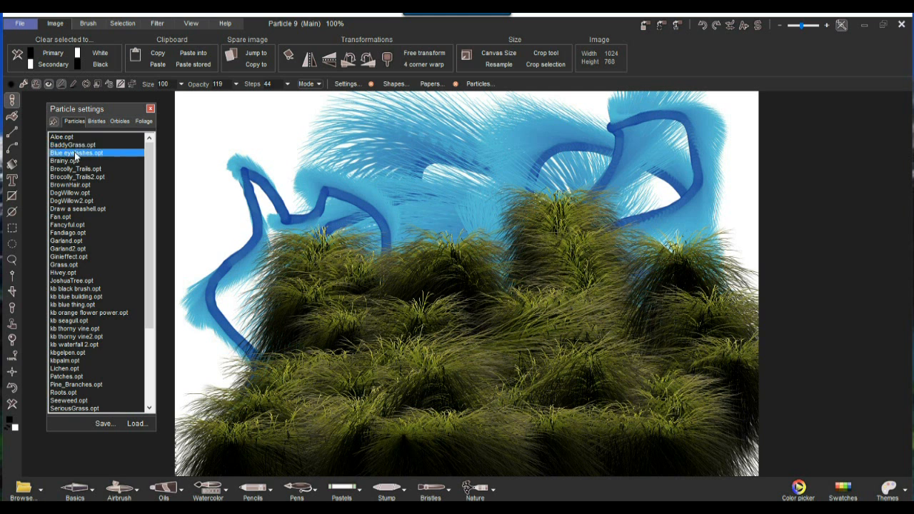
pyautogui.moveTo(271, 200)
pyautogui.mouseDown()
pyautogui.moveTo(336, 280)
pyautogui.moveTo(598, 243)
pyautogui.moveTo(493, 361)
pyautogui.moveTo(413, 301)
pyautogui.mouseUp()
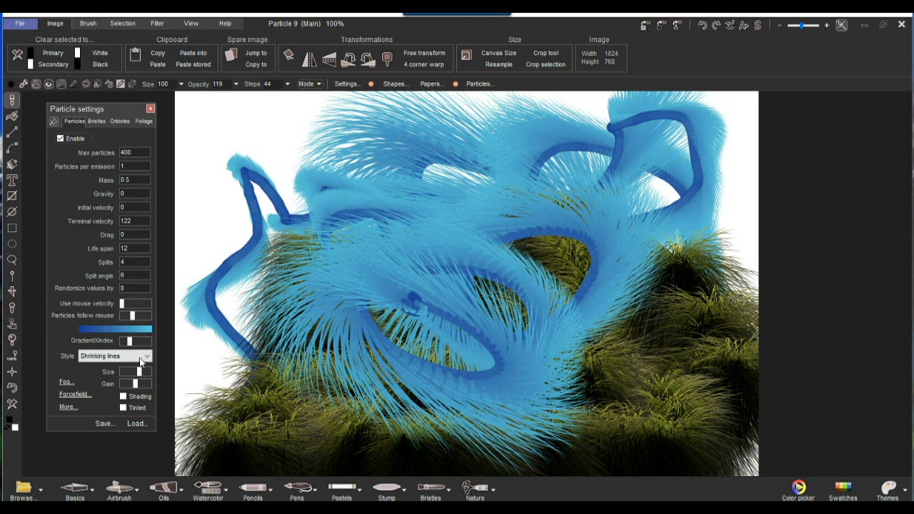
# Step: Load the Brainy.opt particle preset and paint dark branching lines across the upper and middle canvas
pyautogui.click(136, 424)
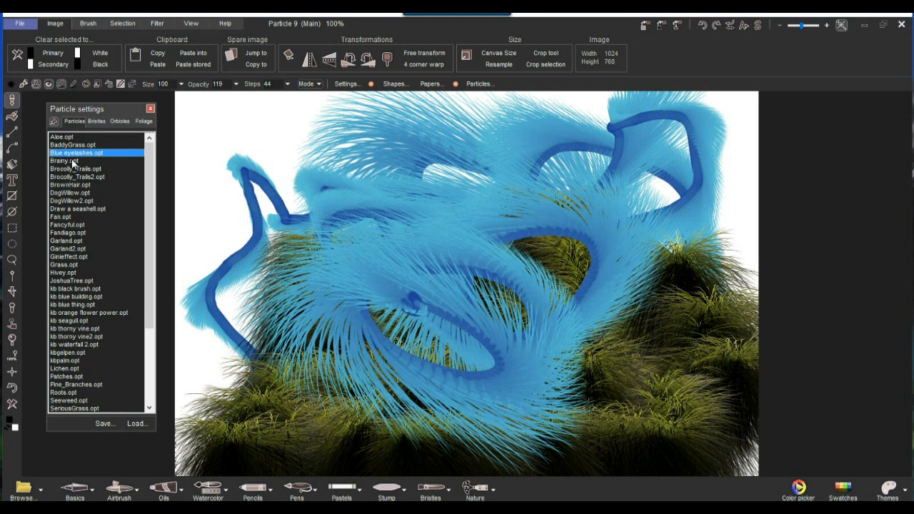
pyautogui.click(72, 161)
pyautogui.moveTo(429, 335)
pyautogui.mouseDown()
pyautogui.moveTo(436, 264)
pyautogui.moveTo(293, 257)
pyautogui.moveTo(211, 291)
pyautogui.mouseUp()
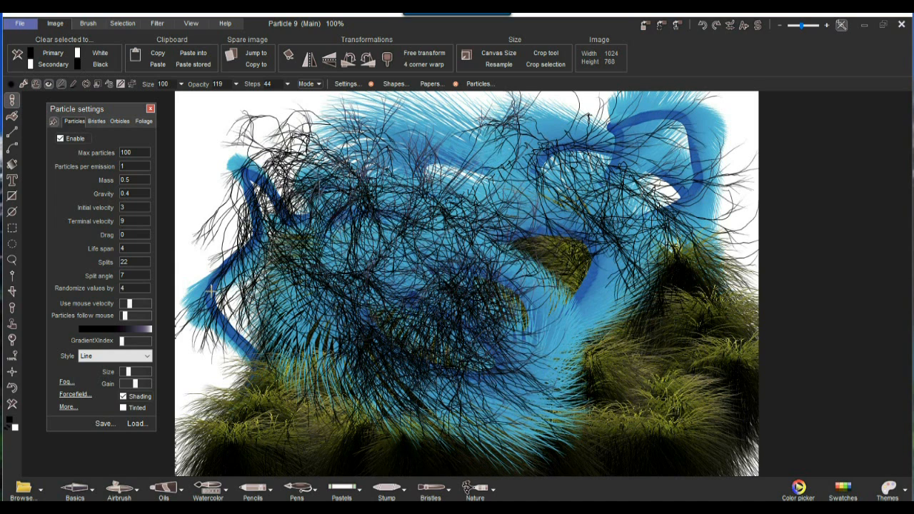
# Step: Load the Ginieffect.opt particle preset and paint orange branching strokes around and through the middle of the canvas
pyautogui.click(136, 424)
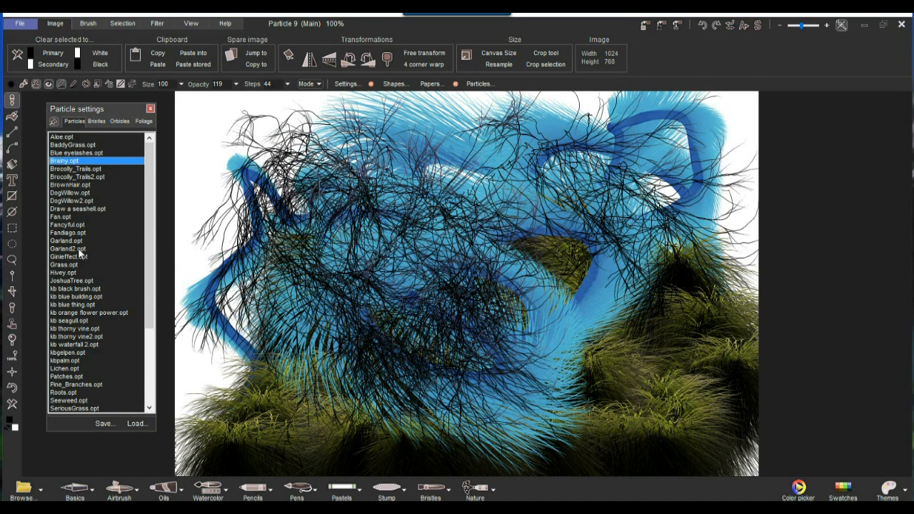
pyautogui.click(76, 258)
pyautogui.moveTo(289, 318)
pyautogui.mouseDown()
pyautogui.moveTo(664, 229)
pyautogui.moveTo(196, 272)
pyautogui.moveTo(464, 464)
pyautogui.mouseUp()
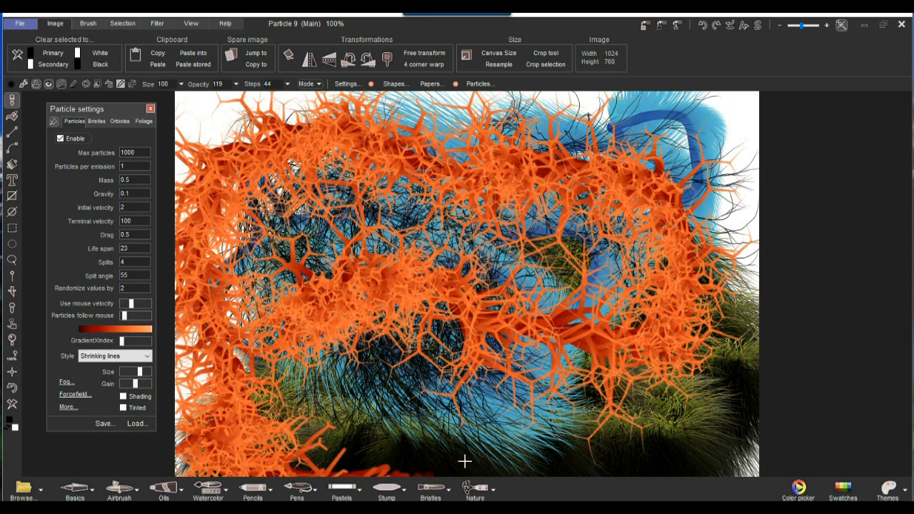
# Step: Load the Hivey.opt particle preset and paint dark curly loops over the middle of the canvas
pyautogui.click(136, 423)
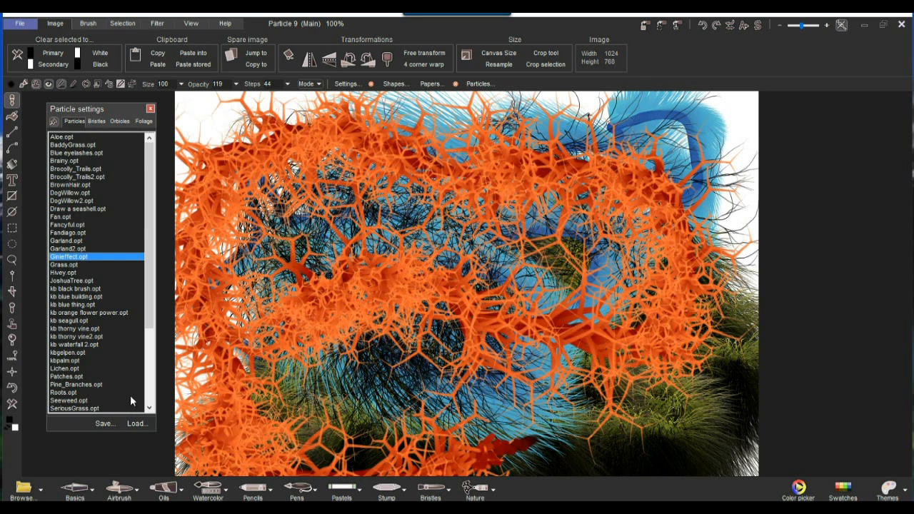
pyautogui.click(65, 274)
pyautogui.moveTo(414, 400)
pyautogui.mouseDown()
pyautogui.moveTo(421, 429)
pyautogui.moveTo(517, 375)
pyautogui.moveTo(442, 215)
pyautogui.moveTo(336, 350)
pyautogui.mouseUp()
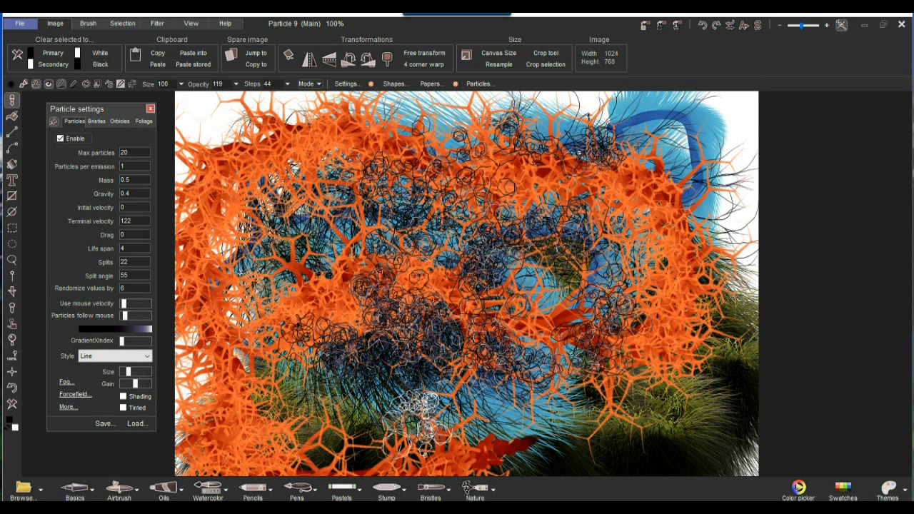
# Step: Load the WindBlownGrass.opt particle preset and paint a short run of green grass in the lower middle of the canvas
pyautogui.click(136, 424)
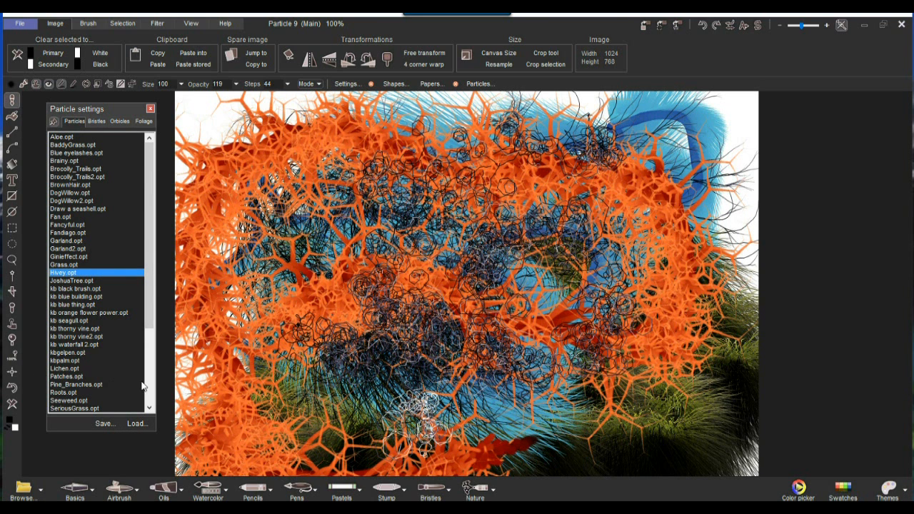
pyautogui.scroll(-5, 148, 386)
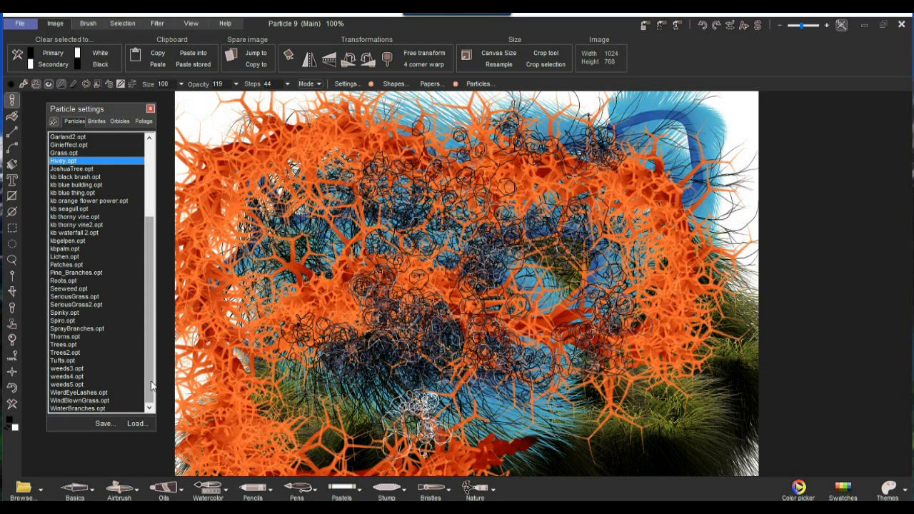
pyautogui.click(72, 402)
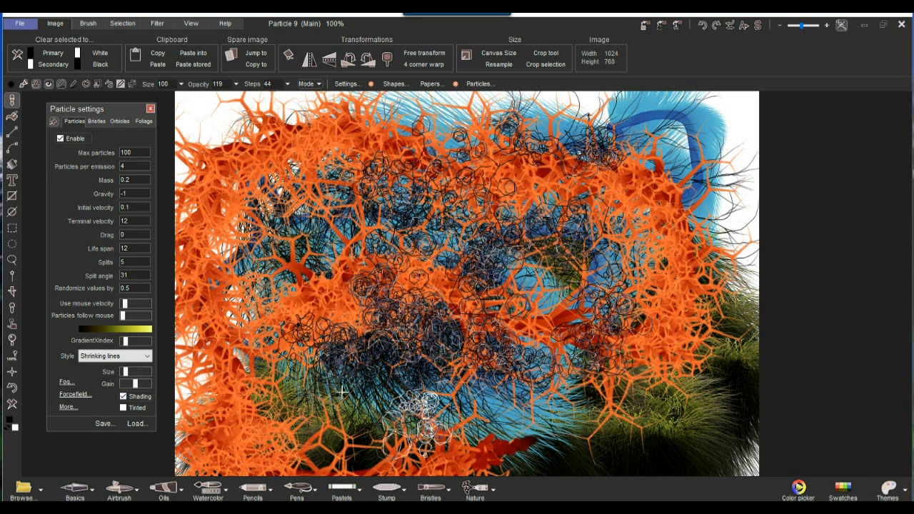
pyautogui.moveTo(339, 393)
pyautogui.mouseDown()
pyautogui.moveTo(355, 334)
pyautogui.moveTo(402, 402)
pyautogui.mouseUp()
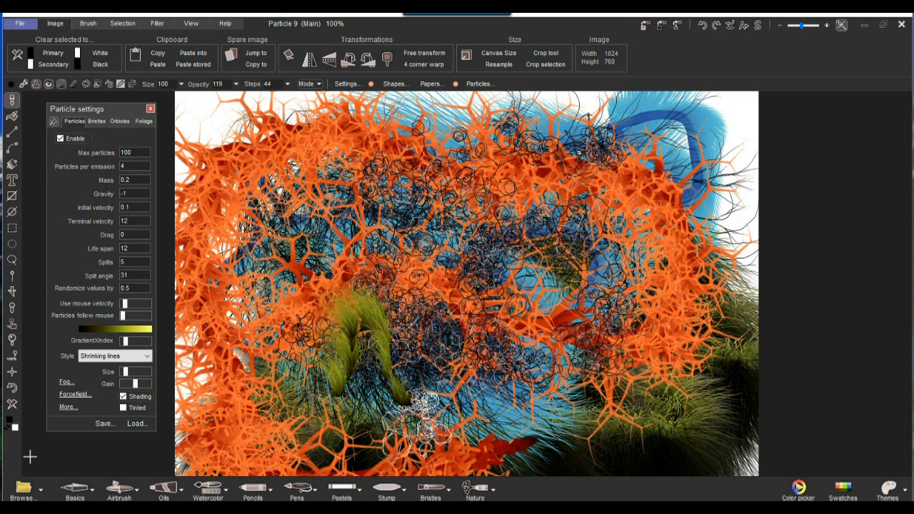
# Step: Clear the canvas and paint overlapping rows of wind-blown grass across its lower half
pyautogui.click(11, 404)
pyautogui.moveTo(614, 306); pyautogui.dragTo(554, 351)
pyautogui.moveTo(462, 310)
pyautogui.mouseDown()
pyautogui.moveTo(372, 398)
pyautogui.moveTo(316, 394)
pyautogui.mouseUp()
pyautogui.click(643, 382)
pyautogui.moveTo(578, 400); pyautogui.dragTo(328, 420)
pyautogui.moveTo(592, 418)
pyautogui.mouseDown()
pyautogui.moveTo(495, 422)
pyautogui.moveTo(713, 430)
pyautogui.moveTo(582, 447)
pyautogui.mouseUp()
pyautogui.moveTo(275, 436)
pyautogui.mouseDown()
pyautogui.moveTo(430, 445)
pyautogui.moveTo(523, 472)
pyautogui.moveTo(710, 461)
pyautogui.moveTo(375, 474)
pyautogui.moveTo(267, 468)
pyautogui.moveTo(476, 470)
pyautogui.moveTo(707, 419)
pyautogui.mouseUp()
pyautogui.moveTo(336, 278)
pyautogui.mouseDown()
pyautogui.moveTo(519, 331)
pyautogui.moveTo(657, 329)
pyautogui.moveTo(497, 408)
pyautogui.mouseUp()
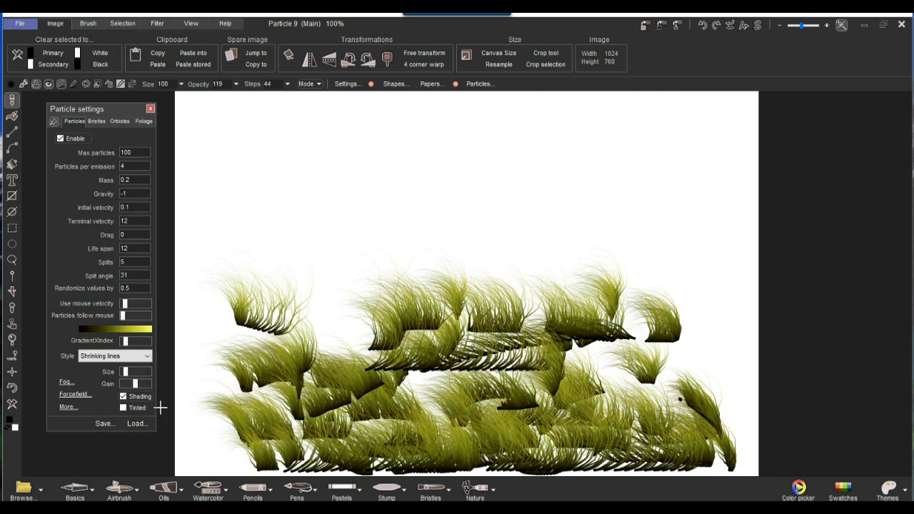
# Step: Load the pine branch particle preset and paint three long needled branches running up to the canvas's upper edge
pyautogui.click(136, 423)
pyautogui.doubleClick(77, 278)
pyautogui.moveTo(369, 223); pyautogui.dragTo(127, 86)
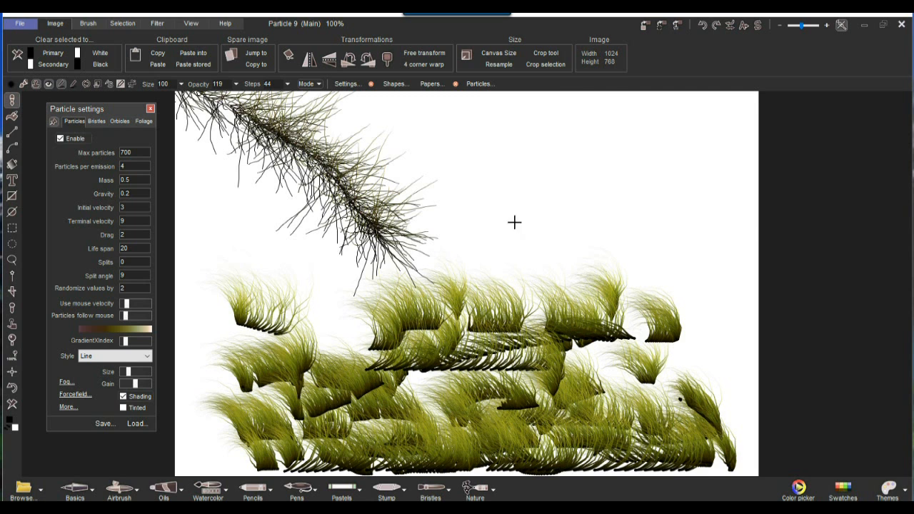
pyautogui.moveTo(518, 225)
pyautogui.mouseDown()
pyautogui.moveTo(536, 157)
pyautogui.moveTo(586, 68)
pyautogui.mouseUp()
pyautogui.moveTo(635, 243)
pyautogui.mouseDown()
pyautogui.moveTo(765, 85)
pyautogui.moveTo(784, 78)
pyautogui.mouseUp()
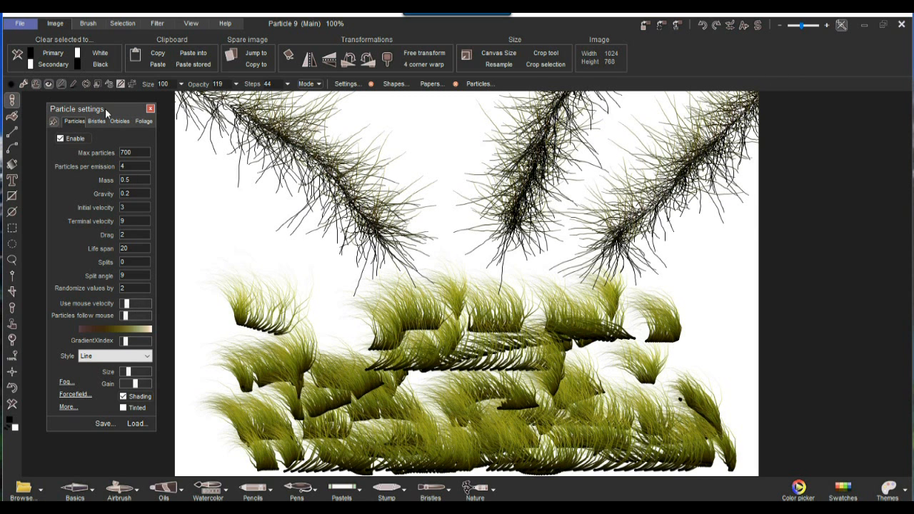
# Step: Set the particle life span to 5 and paint a thinner branch between the first two branches
pyautogui.moveTo(106, 108); pyautogui.dragTo(752, 118)
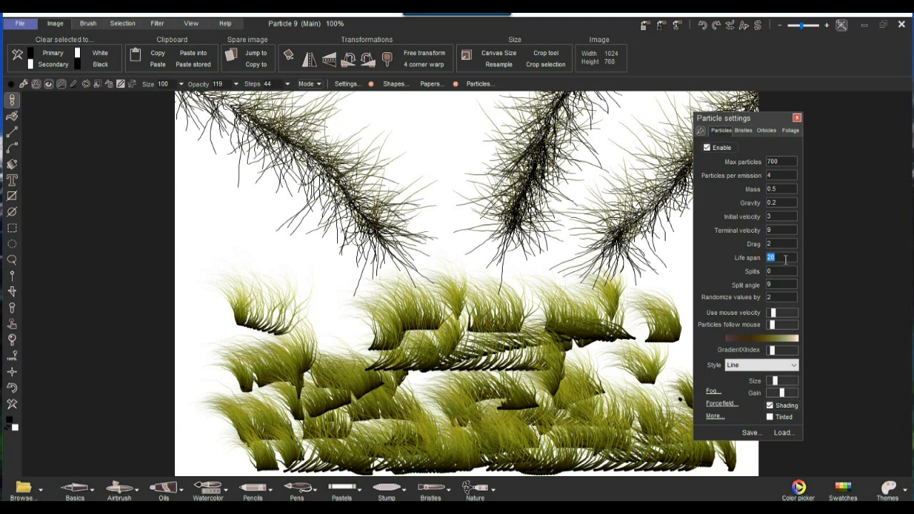
pyautogui.write('5')
pyautogui.moveTo(468, 247)
pyautogui.mouseDown()
pyautogui.moveTo(373, 108)
pyautogui.moveTo(343, 93)
pyautogui.mouseUp()
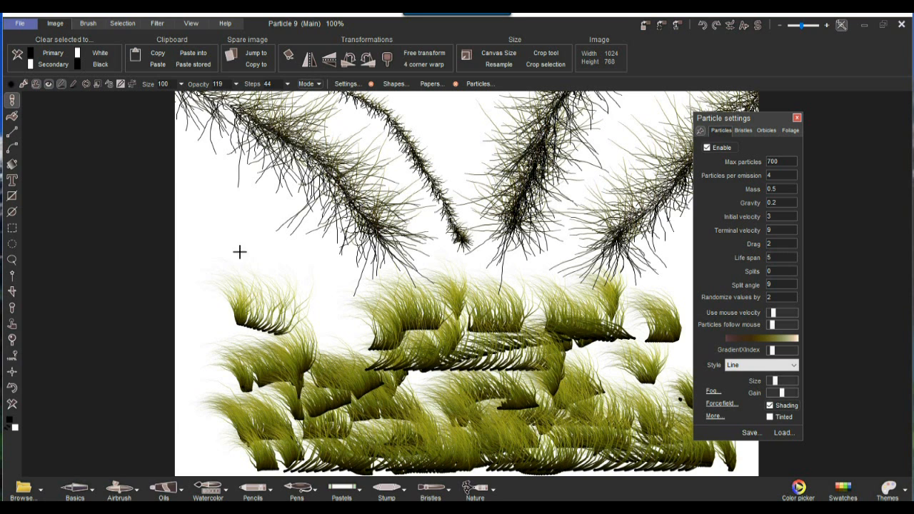
# Step: Clear the canvas and paint three thin pine branches slanting down from its upper edge
pyautogui.click(12, 404)
pyautogui.moveTo(400, 243)
pyautogui.mouseDown()
pyautogui.moveTo(315, 203)
pyautogui.moveTo(175, 91)
pyautogui.mouseUp()
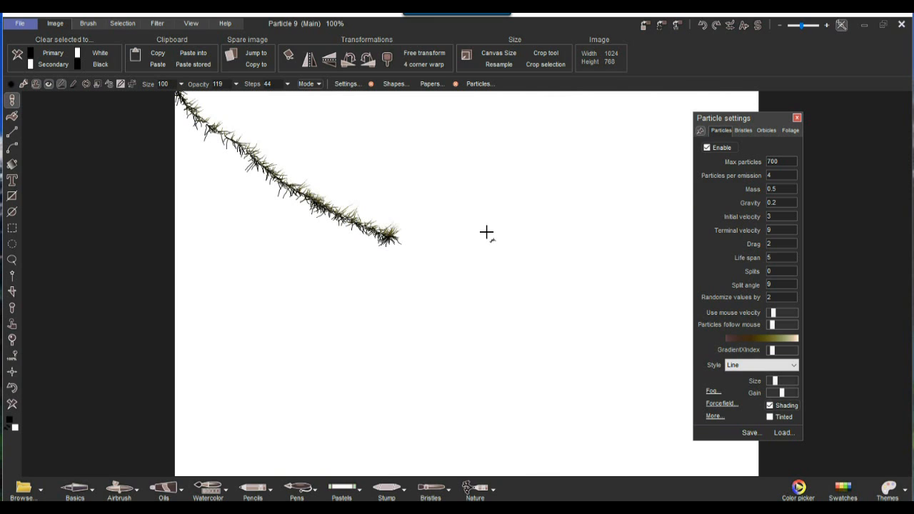
pyautogui.moveTo(500, 243); pyautogui.dragTo(297, 57)
pyautogui.moveTo(529, 200); pyautogui.dragTo(444, 135)
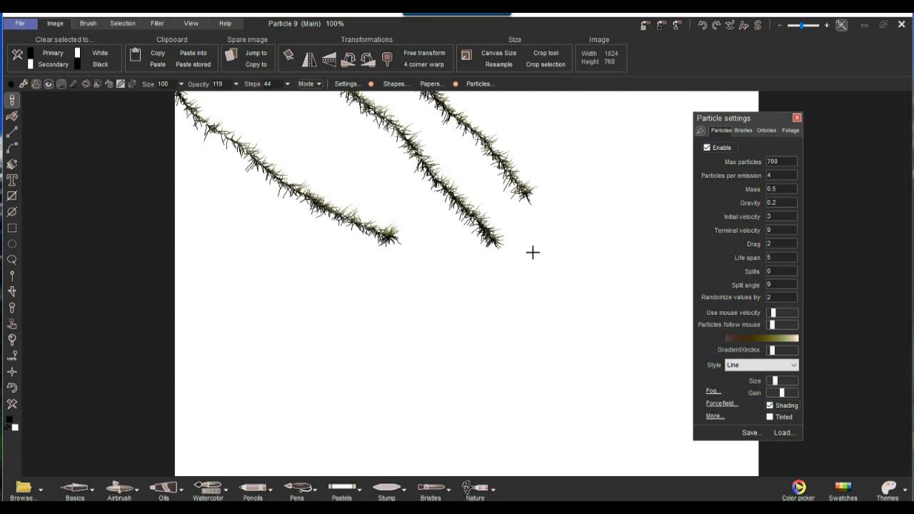
# Step: Paint a pine tree in the right part of the canvas with a vertical trunk and drooping branches on both sides
pyautogui.moveTo(596, 200)
pyautogui.mouseDown()
pyautogui.moveTo(555, 234)
pyautogui.moveTo(603, 203)
pyautogui.moveTo(638, 229)
pyautogui.moveTo(598, 234)
pyautogui.moveTo(604, 441)
pyautogui.mouseUp()
pyautogui.moveTo(599, 229)
pyautogui.mouseDown()
pyautogui.moveTo(508, 274)
pyautogui.moveTo(690, 252)
pyautogui.mouseUp()
pyautogui.moveTo(594, 250); pyautogui.dragTo(505, 335)
pyautogui.moveTo(604, 265); pyautogui.dragTo(679, 287)
pyautogui.moveTo(598, 295); pyautogui.dragTo(530, 354)
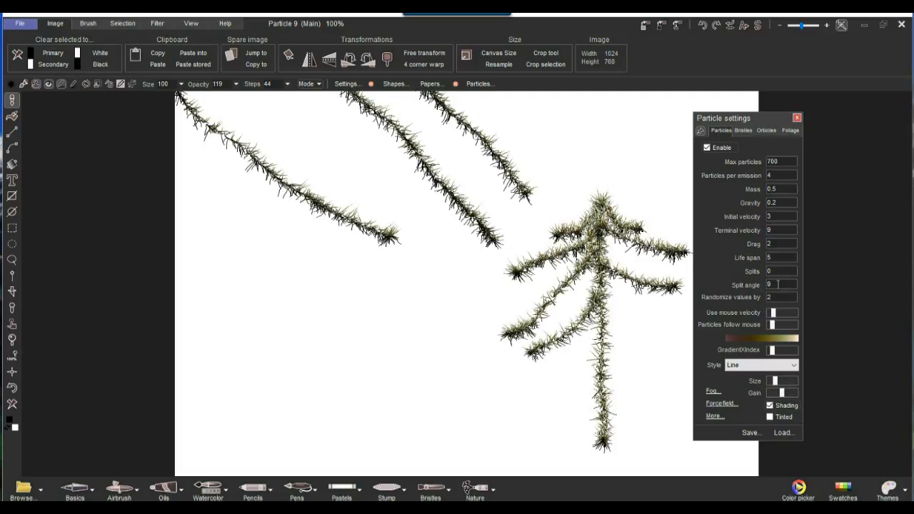
# Step: Set the particle life span to 9 and paint fuller branches on both sides of the pine tree
pyautogui.doubleClick(769, 257)
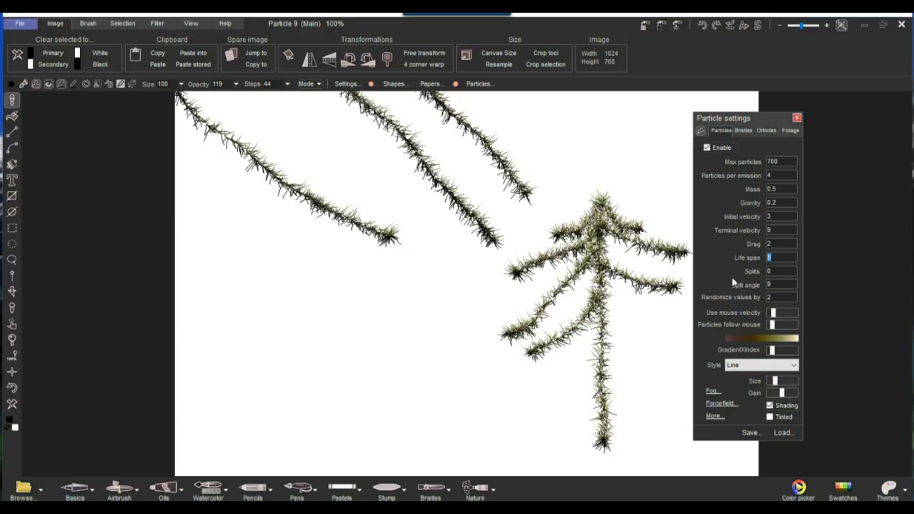
pyautogui.write('9')
pyautogui.moveTo(606, 336)
pyautogui.mouseDown()
pyautogui.moveTo(510, 398)
pyautogui.moveTo(669, 351)
pyautogui.moveTo(692, 377)
pyautogui.mouseUp()
pyautogui.moveTo(604, 275)
pyautogui.mouseDown()
pyautogui.moveTo(529, 316)
pyautogui.moveTo(608, 291)
pyautogui.moveTo(691, 312)
pyautogui.mouseUp()
pyautogui.moveTo(618, 251); pyautogui.dragTo(673, 272)
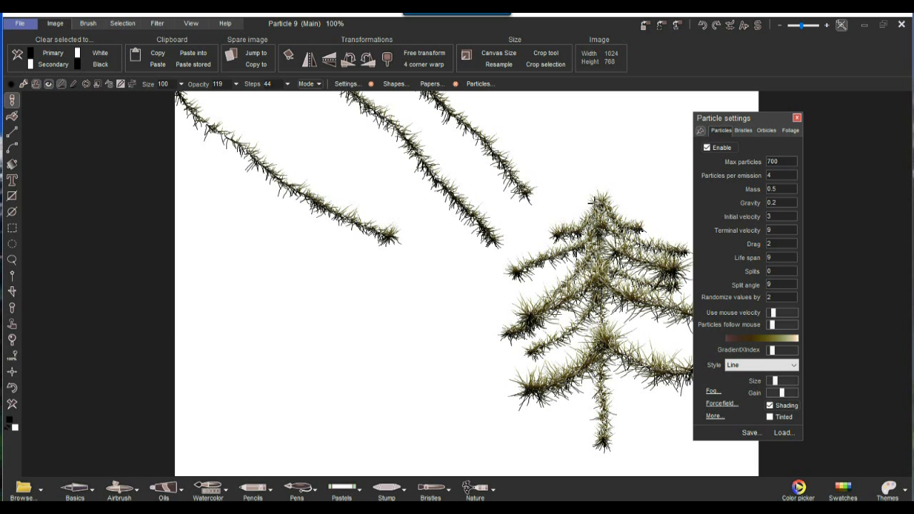
# Step: Thicken the pine tree's trunk from top to bottom and paint spreading strokes at its base
pyautogui.moveTo(604, 193)
pyautogui.mouseDown()
pyautogui.moveTo(597, 275)
pyautogui.moveTo(612, 449)
pyautogui.mouseUp()
pyautogui.moveTo(610, 358); pyautogui.dragTo(577, 449)
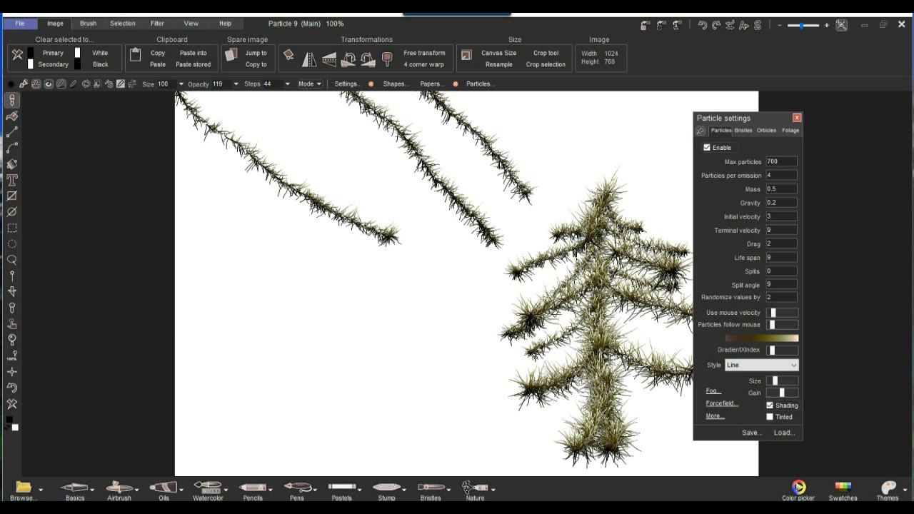
pyautogui.moveTo(613, 358); pyautogui.dragTo(651, 430)
# Step: Paint a needle tuft at the middle branch's end, and move the particle settings off the canvas with particles disabled
pyautogui.moveTo(752, 116); pyautogui.dragTo(846, 107)
pyautogui.moveTo(486, 230); pyautogui.dragTo(477, 227)
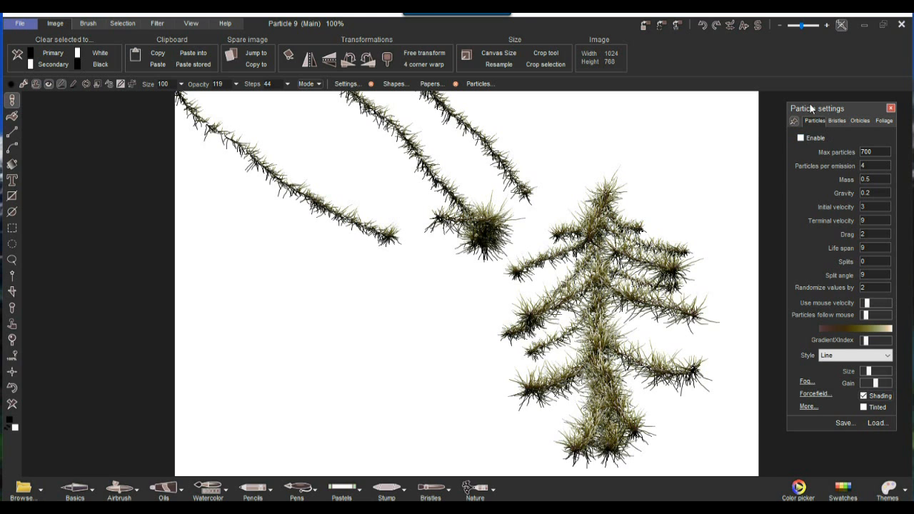
pyautogui.moveTo(811, 108); pyautogui.dragTo(795, 107)
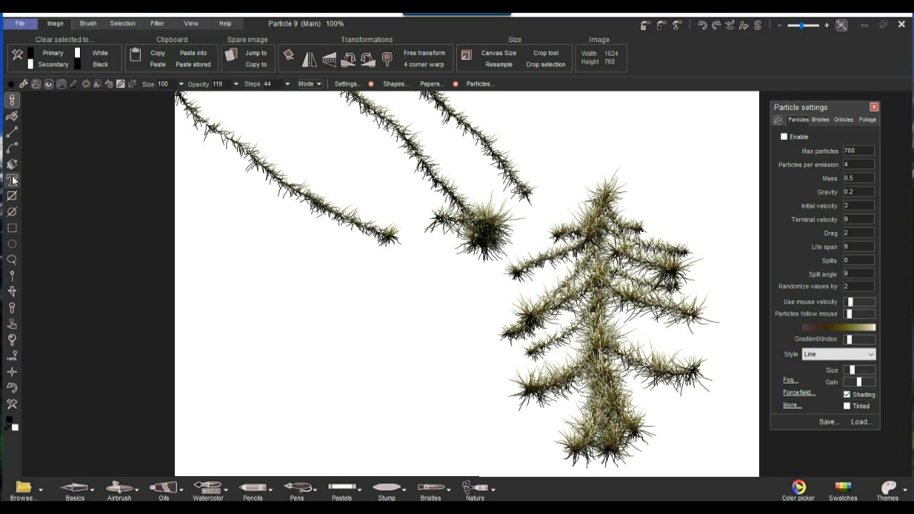
# Step: Choose the Large airbrush and paint white over the needle tuft and the lower ends of the three loose branches
pyautogui.click(12, 101)
pyautogui.moveTo(71, 119)
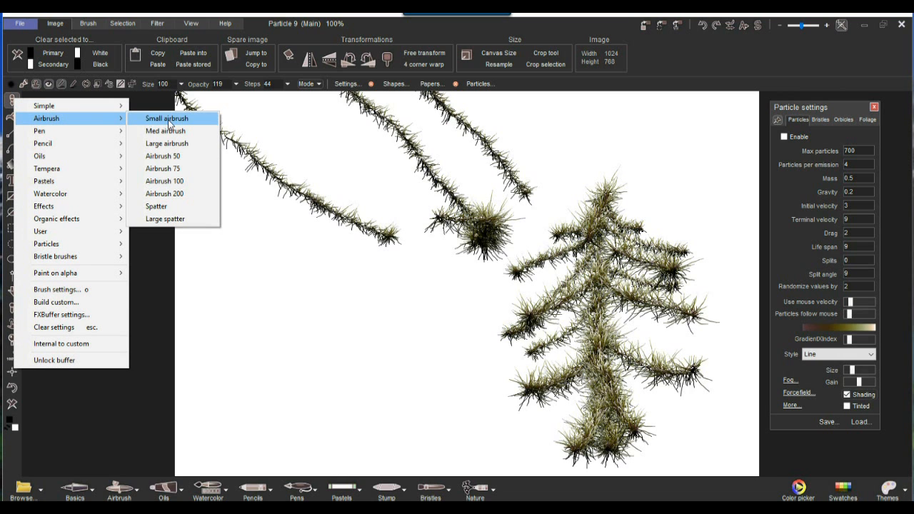
pyautogui.click(179, 144)
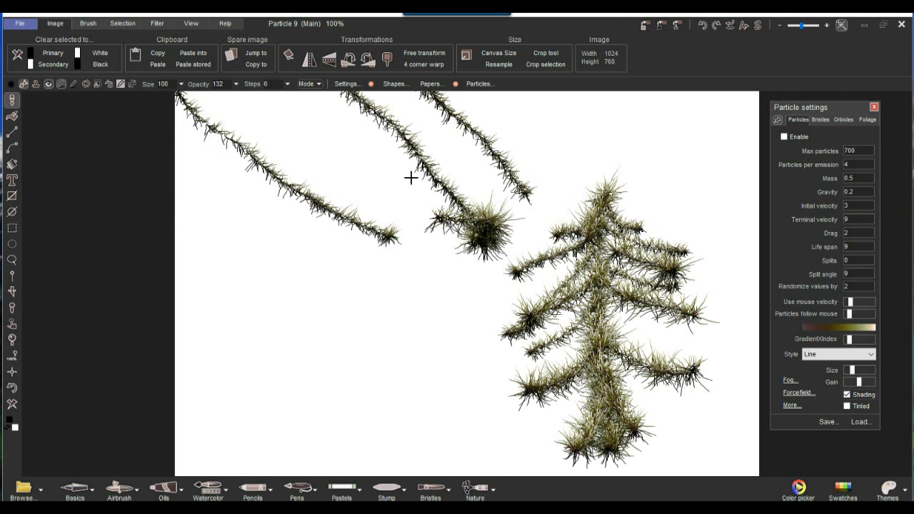
pyautogui.moveTo(455, 187)
pyautogui.mouseDown()
pyautogui.moveTo(465, 219)
pyautogui.moveTo(493, 205)
pyautogui.moveTo(465, 203)
pyautogui.moveTo(476, 226)
pyautogui.moveTo(517, 226)
pyautogui.moveTo(496, 238)
pyautogui.moveTo(508, 241)
pyautogui.moveTo(494, 253)
pyautogui.moveTo(501, 257)
pyautogui.moveTo(468, 268)
pyautogui.moveTo(469, 252)
pyautogui.moveTo(435, 255)
pyautogui.moveTo(466, 237)
pyautogui.moveTo(456, 234)
pyautogui.moveTo(481, 236)
pyautogui.mouseUp()
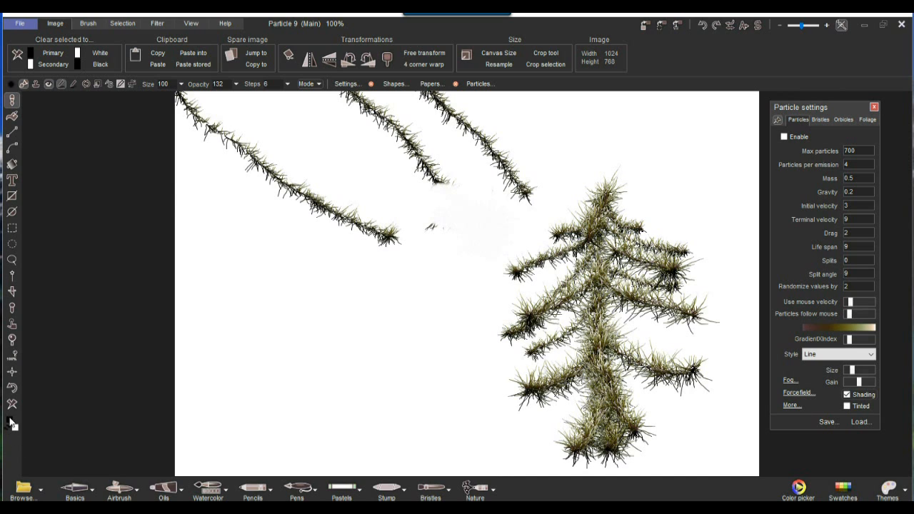
pyautogui.moveTo(437, 266)
pyautogui.mouseDown()
pyautogui.moveTo(507, 198)
pyautogui.moveTo(532, 187)
pyautogui.moveTo(520, 211)
pyautogui.moveTo(543, 205)
pyautogui.moveTo(542, 186)
pyautogui.moveTo(535, 166)
pyautogui.moveTo(486, 174)
pyautogui.moveTo(512, 180)
pyautogui.moveTo(527, 157)
pyautogui.moveTo(469, 146)
pyautogui.moveTo(526, 145)
pyautogui.moveTo(460, 125)
pyautogui.moveTo(490, 118)
pyautogui.moveTo(400, 107)
pyautogui.moveTo(535, 150)
pyautogui.moveTo(339, 192)
pyautogui.moveTo(540, 171)
pyautogui.moveTo(408, 172)
pyautogui.mouseUp()
pyautogui.moveTo(361, 209)
pyautogui.mouseDown()
pyautogui.moveTo(468, 235)
pyautogui.moveTo(373, 237)
pyautogui.moveTo(435, 227)
pyautogui.moveTo(411, 213)
pyautogui.moveTo(335, 241)
pyautogui.moveTo(369, 208)
pyautogui.moveTo(401, 223)
pyautogui.moveTo(345, 205)
pyautogui.mouseUp()
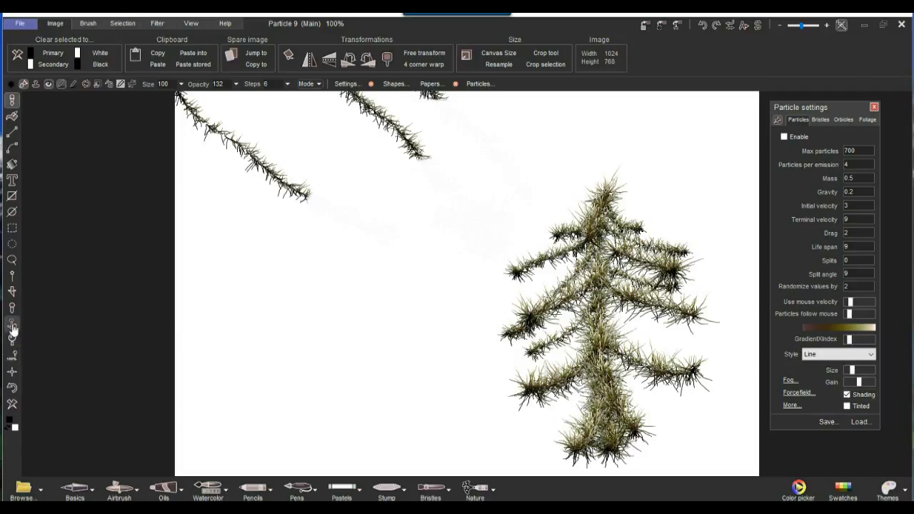
# Step: Pick up the whole painted pine tree as a custom brush with the brush selector
pyautogui.click(12, 292)
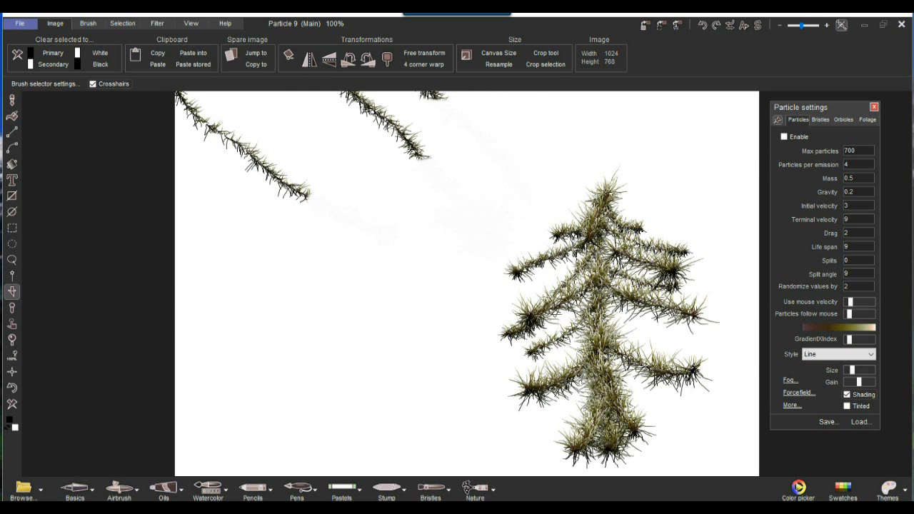
pyautogui.moveTo(716, 420); pyautogui.dragTo(728, 432)
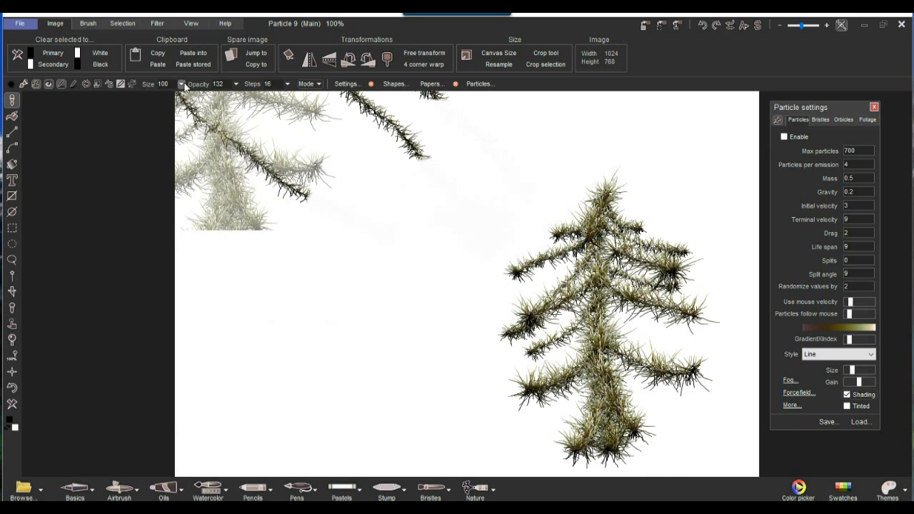
# Step: Set the brush opacity to 255 and stamp a copy of the tree in the left half of the canvas
pyautogui.click(237, 87)
pyautogui.moveTo(207, 100); pyautogui.dragTo(250, 99)
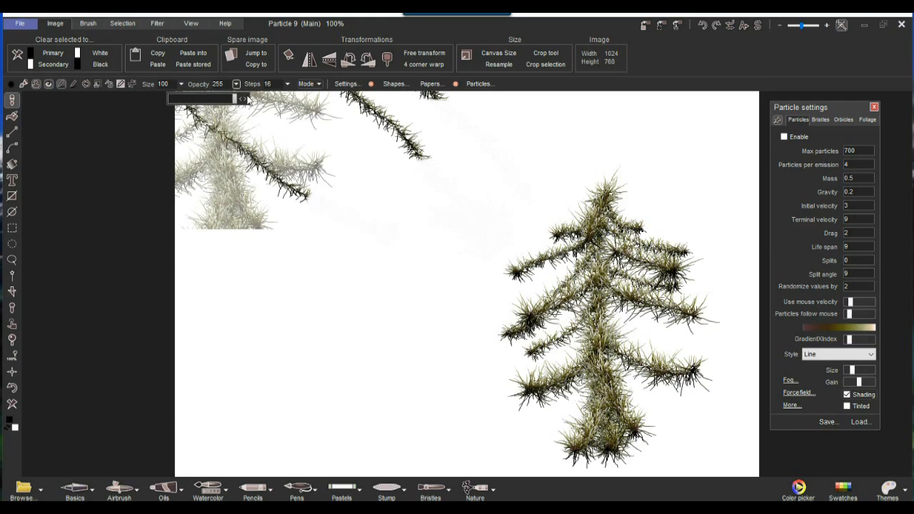
pyautogui.click(292, 314)
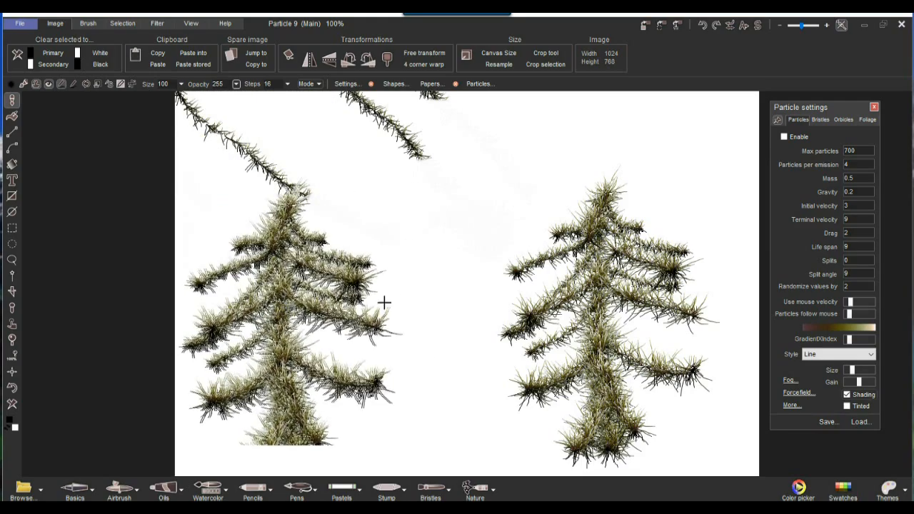
# Step: Stamp and stroke the tree brush repeatedly across the canvas to cover it with overlapping trees
pyautogui.click(405, 268)
pyautogui.click(491, 322)
pyautogui.click(537, 231)
pyautogui.click(677, 230)
pyautogui.click(687, 329)
pyautogui.click(565, 345)
pyautogui.moveTo(574, 284)
pyautogui.mouseDown()
pyautogui.moveTo(614, 311)
pyautogui.moveTo(582, 352)
pyautogui.moveTo(432, 359)
pyautogui.mouseUp()
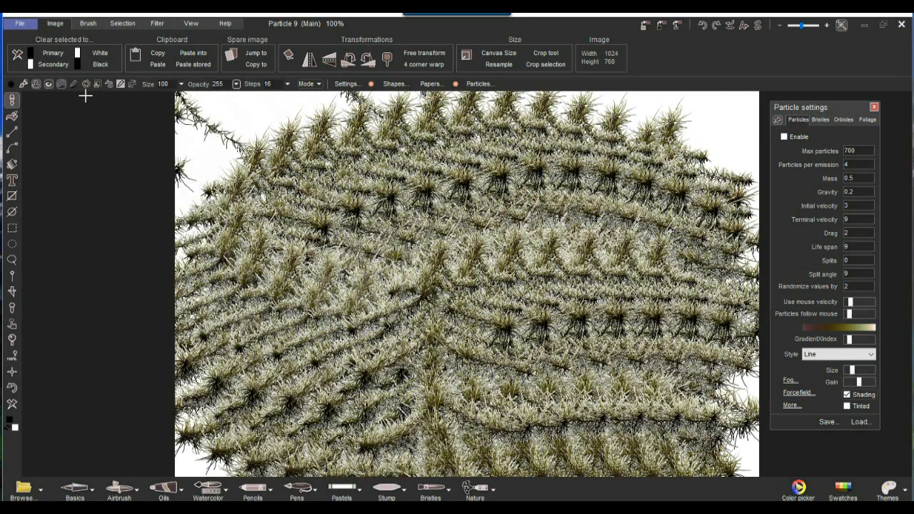
# Step: Store a copy of the current image
pyautogui.click(88, 23)
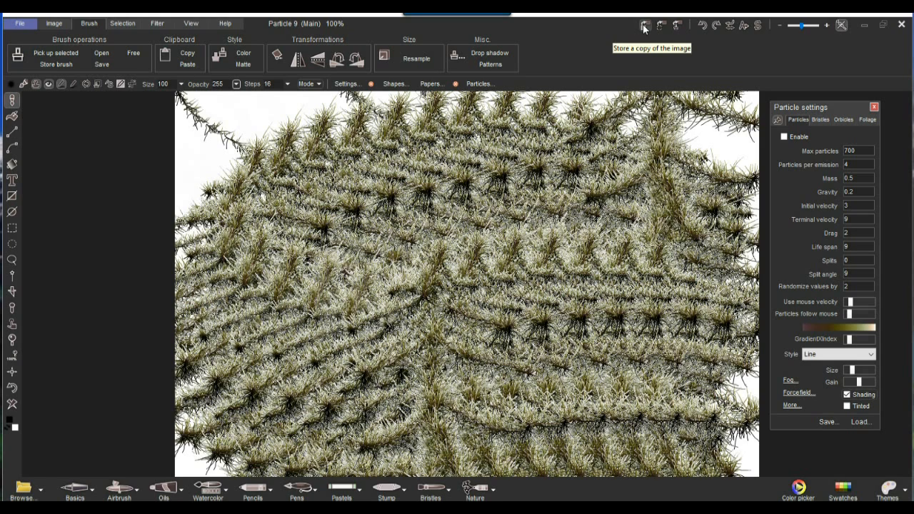
pyautogui.click(644, 27)
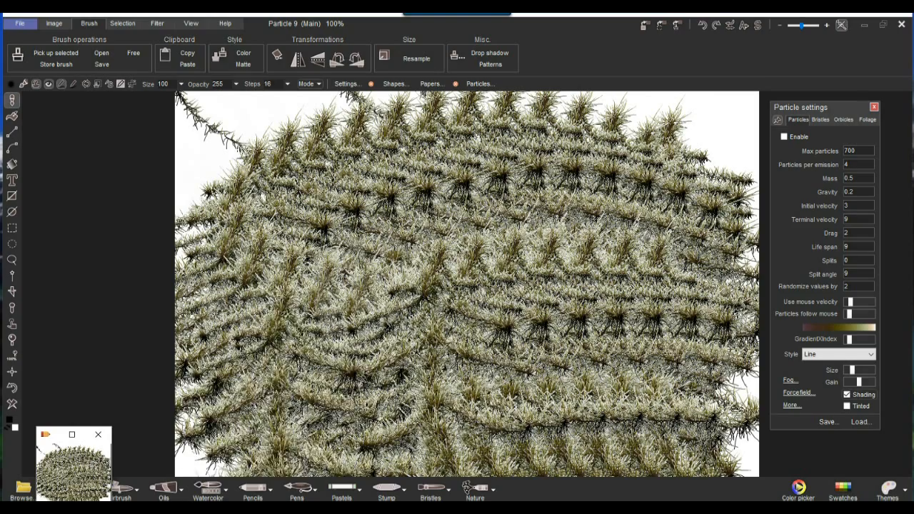
pyautogui.click(15, 388)
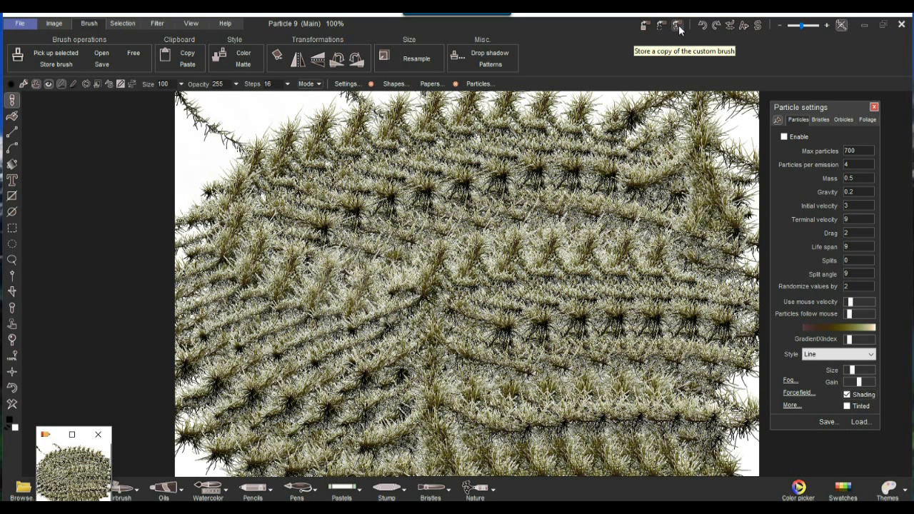
# Step: Store a copy of the custom tree brush and place its Store brush window beside the canvas
pyautogui.click(677, 26)
pyautogui.moveTo(759, 98); pyautogui.dragTo(116, 130)
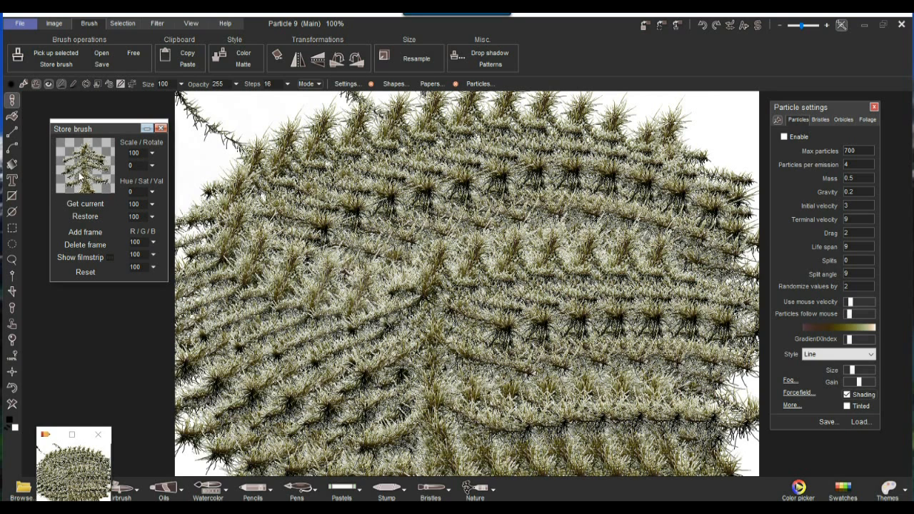
pyautogui.click(99, 206)
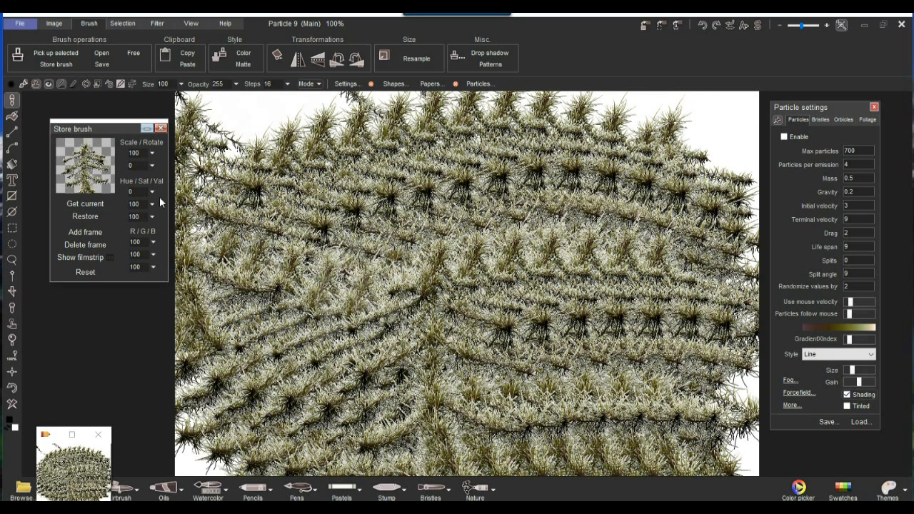
# Step: Scale the stored tree brush to 173 and clear the canvas
pyautogui.click(152, 154)
pyautogui.moveTo(120, 170); pyautogui.dragTo(142, 170)
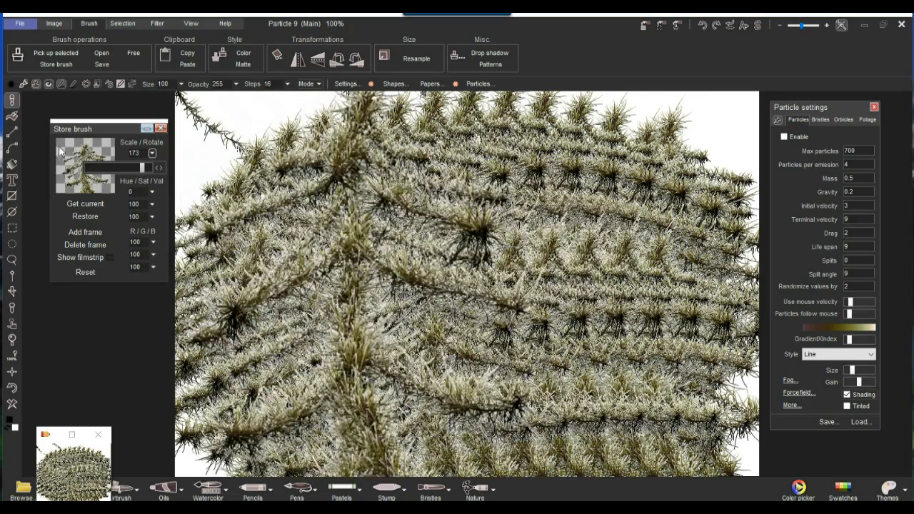
pyautogui.click(11, 404)
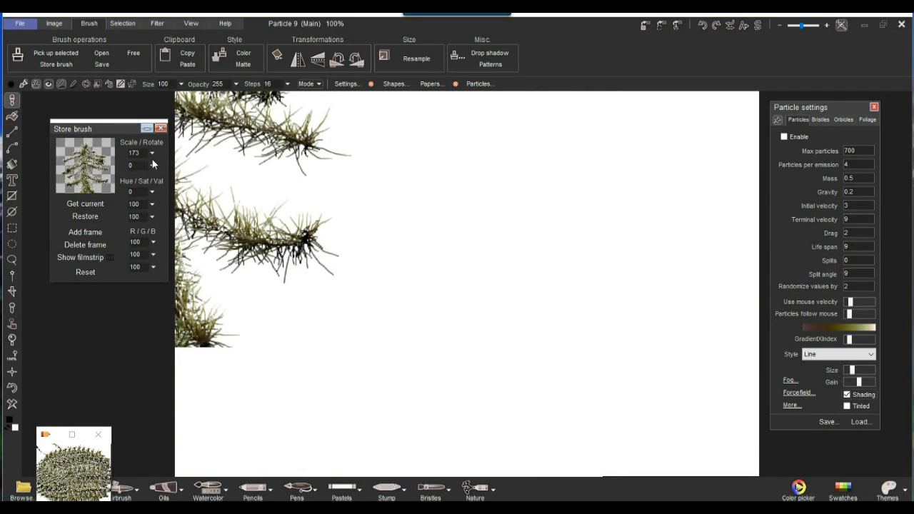
# Step: Scale the stored tree brush to 51 and stamp a small tree right of the canvas centre
pyautogui.click(152, 153)
pyautogui.moveTo(146, 168); pyautogui.dragTo(103, 172)
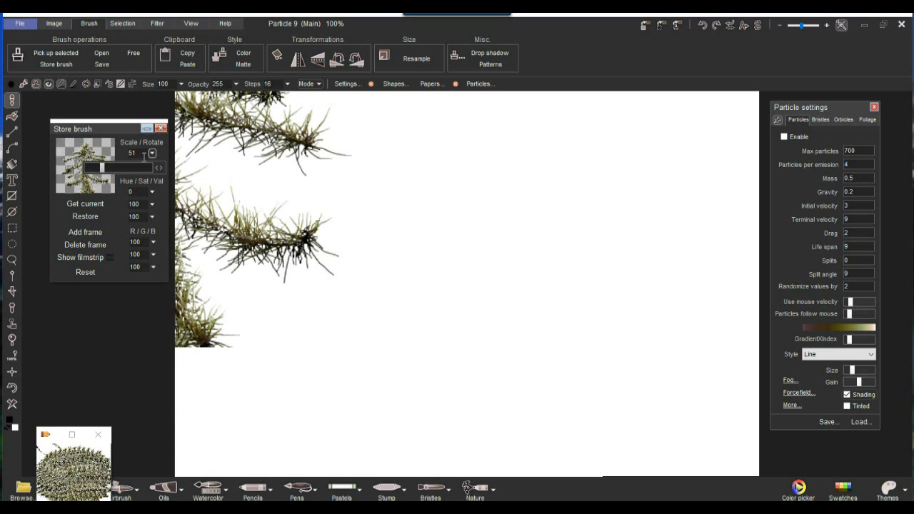
pyautogui.click(605, 281)
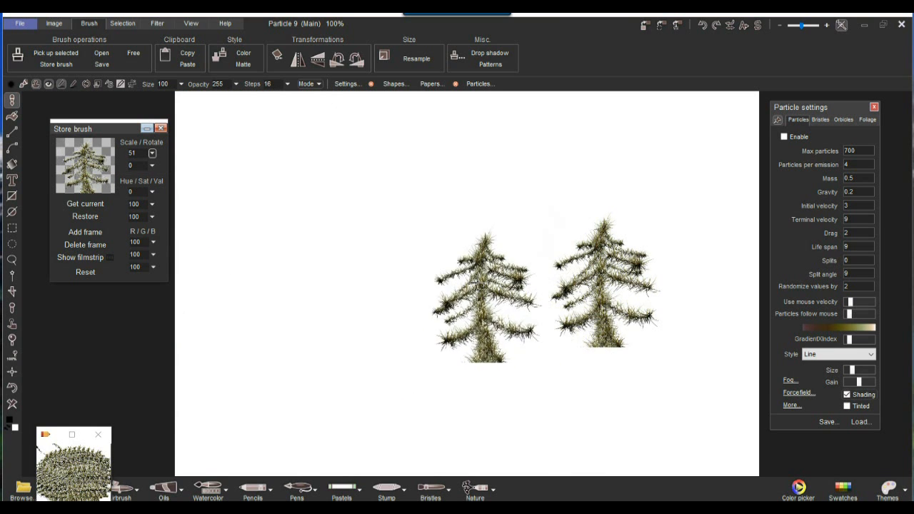
# Step: Stamp more small trees, and set the stored tree brush's scale to 100 to stamp larger ones across the canvas
pyautogui.click(476, 286)
pyautogui.click(295, 311)
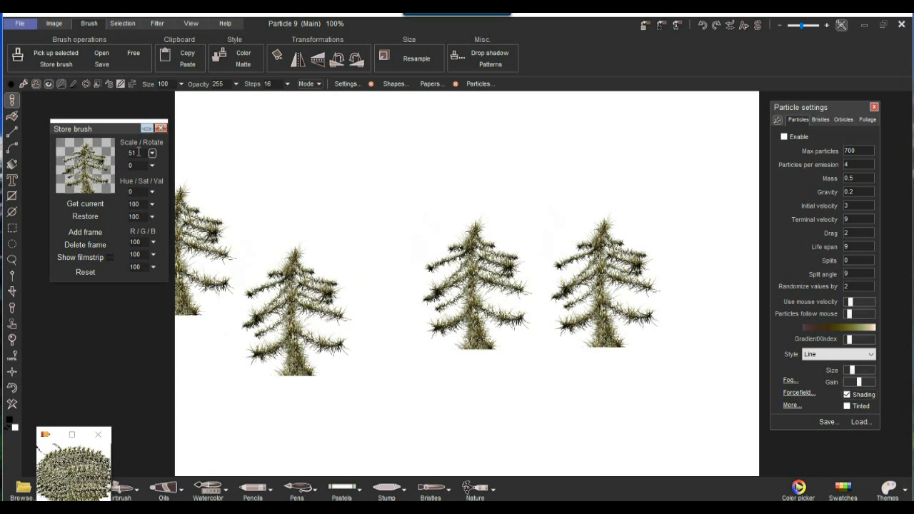
pyautogui.click(152, 153)
pyautogui.moveTo(114, 167); pyautogui.dragTo(119, 167)
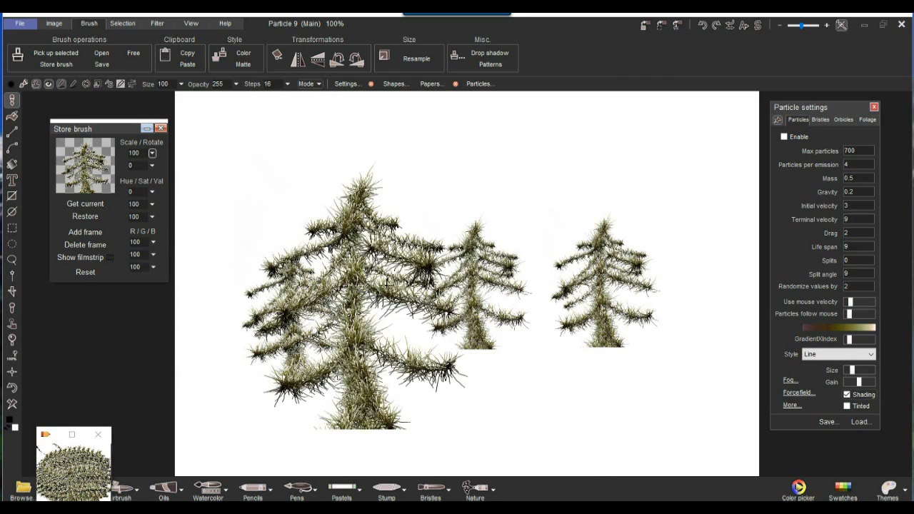
pyautogui.click(575, 286)
pyautogui.click(754, 315)
# Step: Scale the stored tree brush to 178 and stamp oversized trees over the canvas
pyautogui.click(152, 153)
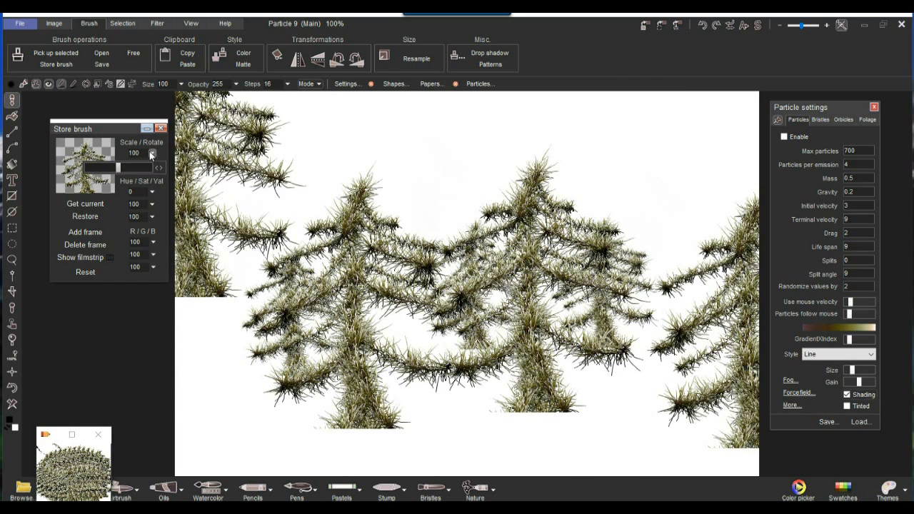
pyautogui.click(144, 169)
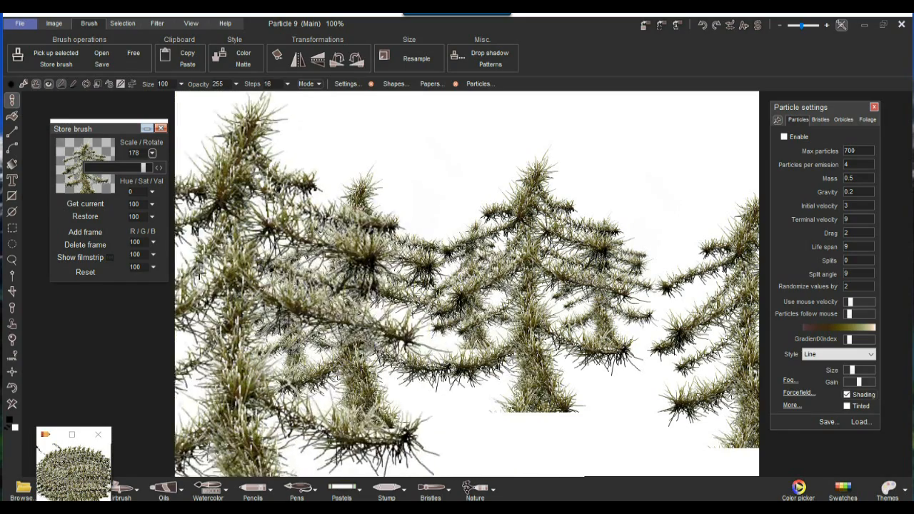
pyautogui.click(198, 276)
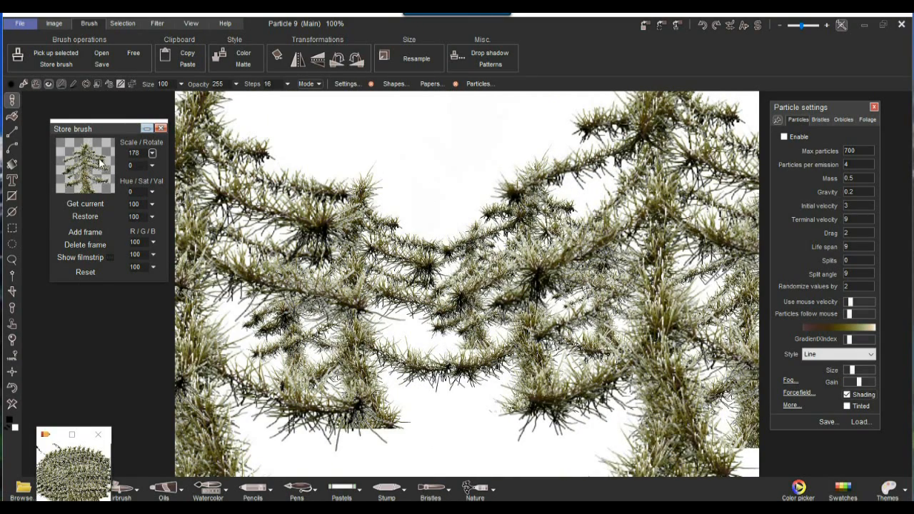
# Step: Set the stored brush's scale to 100 and rotation to 55, and stamp tilted trees over the existing ones
pyautogui.moveTo(100, 131)
pyautogui.mouseDown()
pyautogui.moveTo(113, 130)
pyautogui.moveTo(54, 123)
pyautogui.mouseUp()
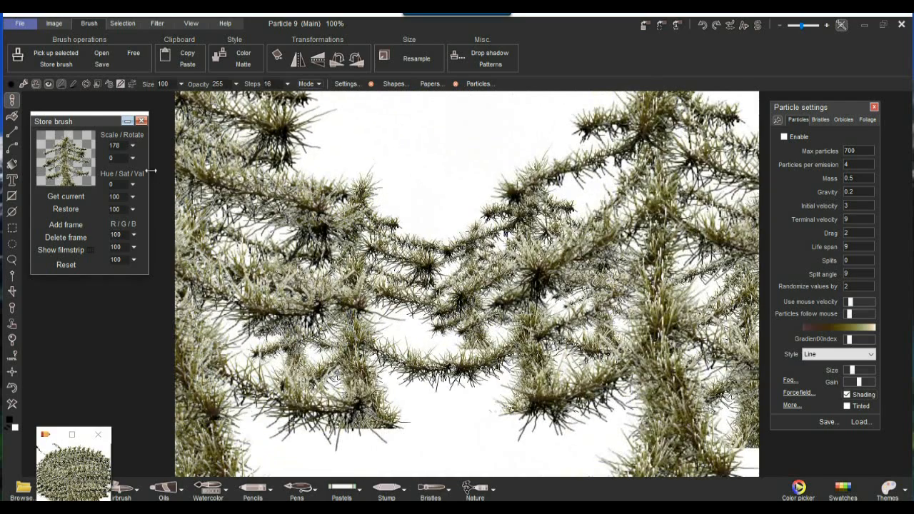
pyautogui.moveTo(133, 149)
pyautogui.mouseDown()
pyautogui.moveTo(101, 158)
pyautogui.moveTo(133, 159)
pyautogui.moveTo(111, 174)
pyautogui.mouseUp()
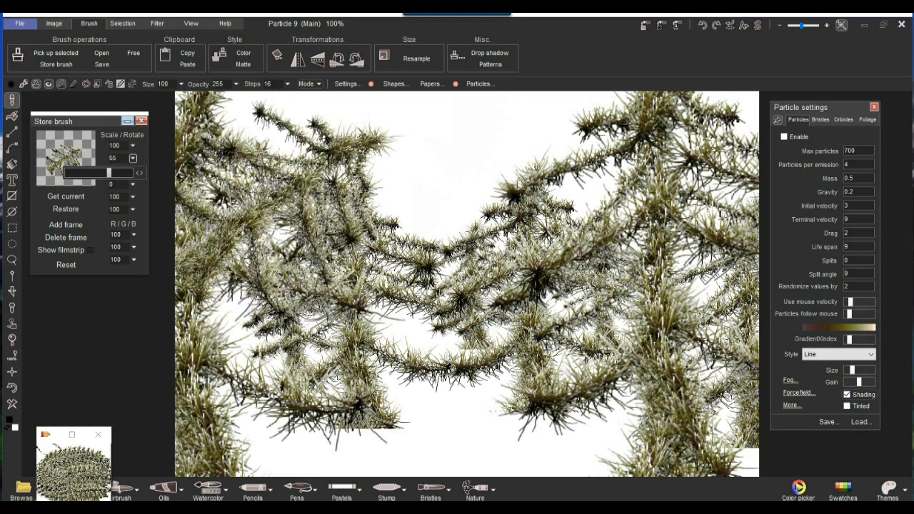
pyautogui.click(401, 187)
pyautogui.click(437, 306)
pyautogui.click(203, 247)
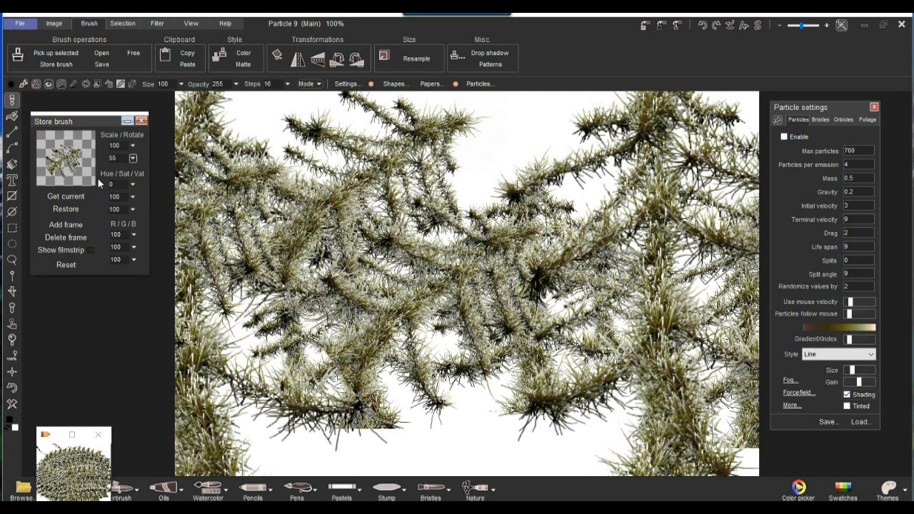
# Step: Adjust the stored brush's colouring to hue 7 and saturation 106
pyautogui.click(134, 187)
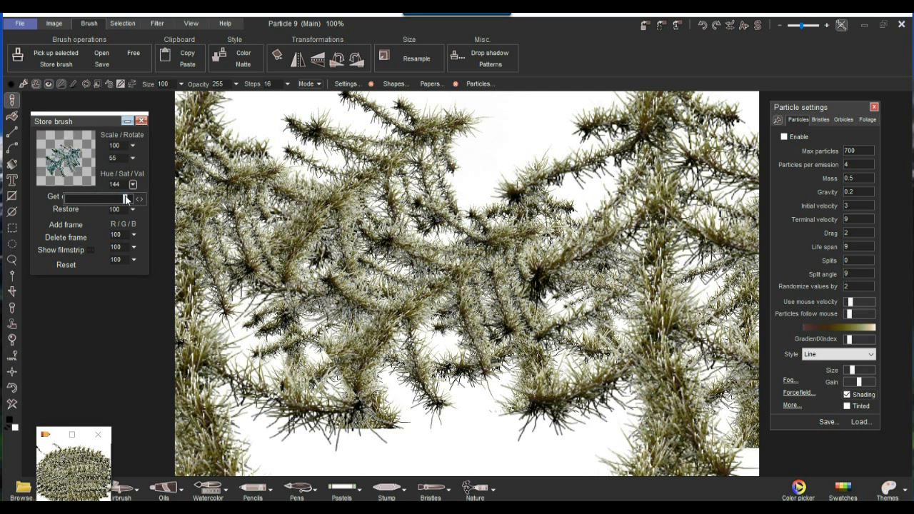
pyautogui.moveTo(114, 195)
pyautogui.mouseDown()
pyautogui.moveTo(125, 199)
pyautogui.moveTo(81, 199)
pyautogui.moveTo(100, 199)
pyautogui.mouseUp()
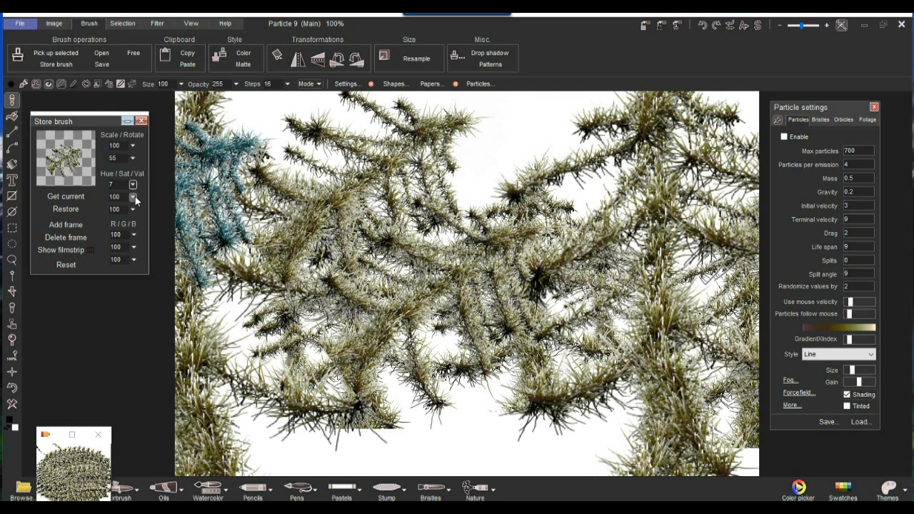
pyautogui.click(134, 197)
pyautogui.moveTo(125, 212); pyautogui.dragTo(72, 211)
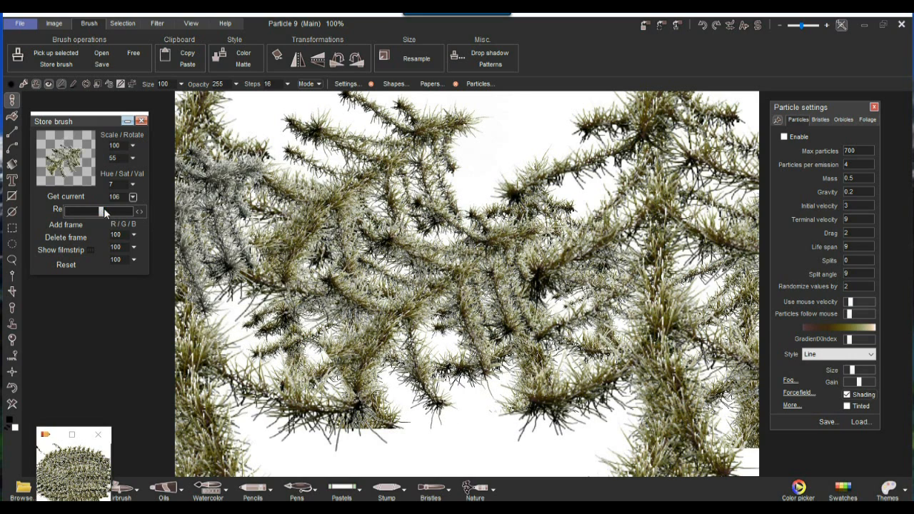
# Step: Try darker value settings on the stored brush and set its value to 90
pyautogui.click(135, 209)
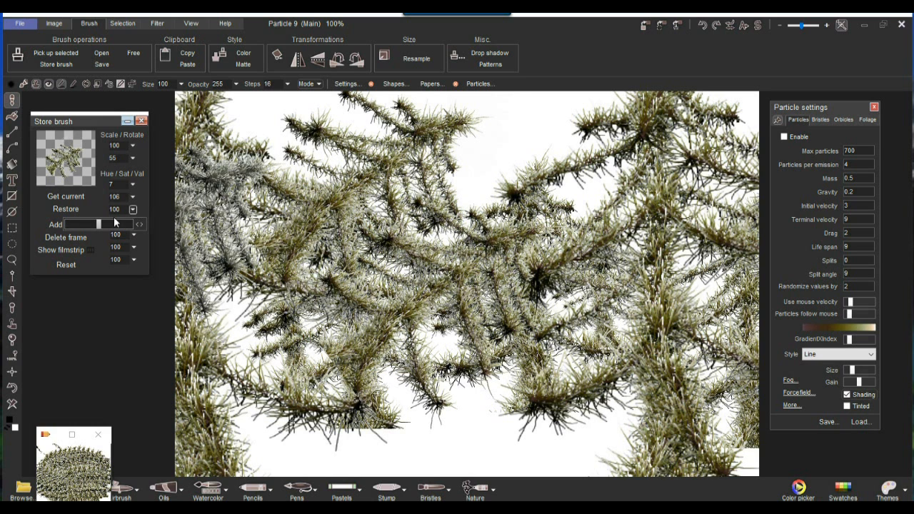
pyautogui.moveTo(113, 226)
pyautogui.mouseDown()
pyautogui.moveTo(196, 225)
pyautogui.moveTo(85, 224)
pyautogui.mouseUp()
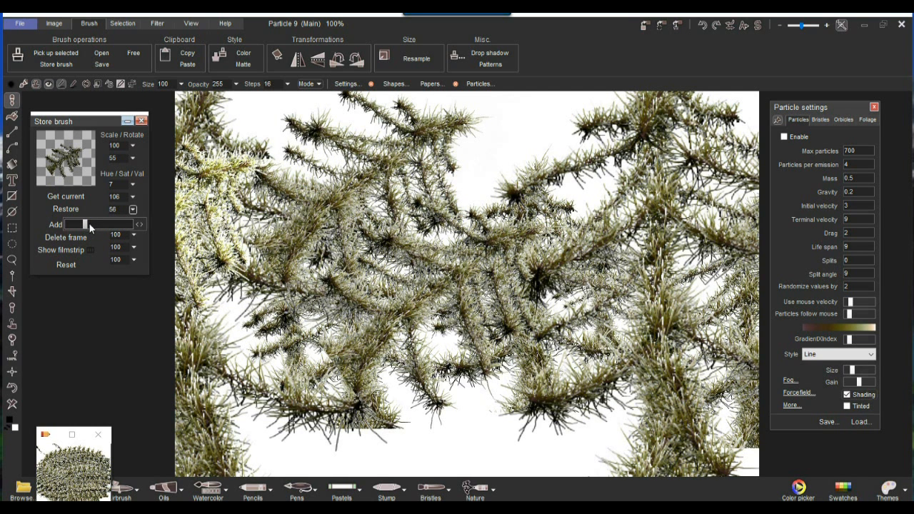
pyautogui.moveTo(89, 224); pyautogui.dragTo(79, 228)
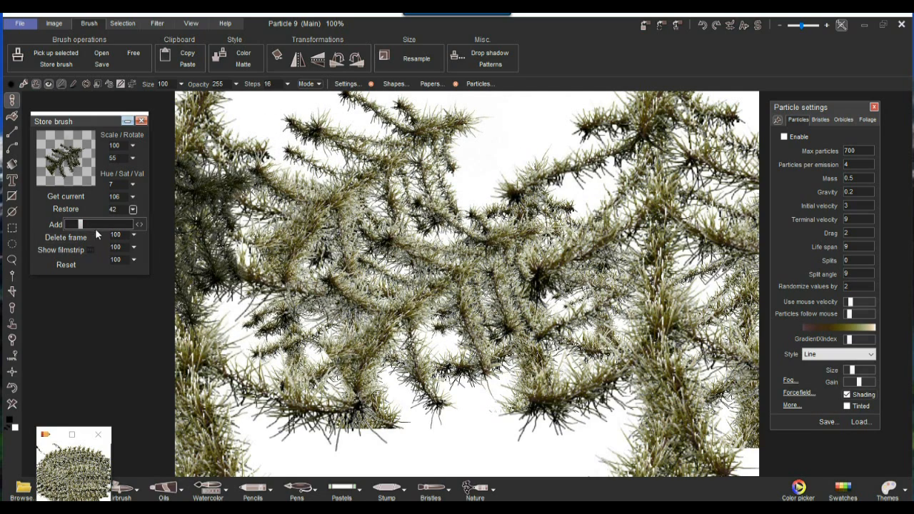
pyautogui.click(96, 225)
pyautogui.click(103, 123)
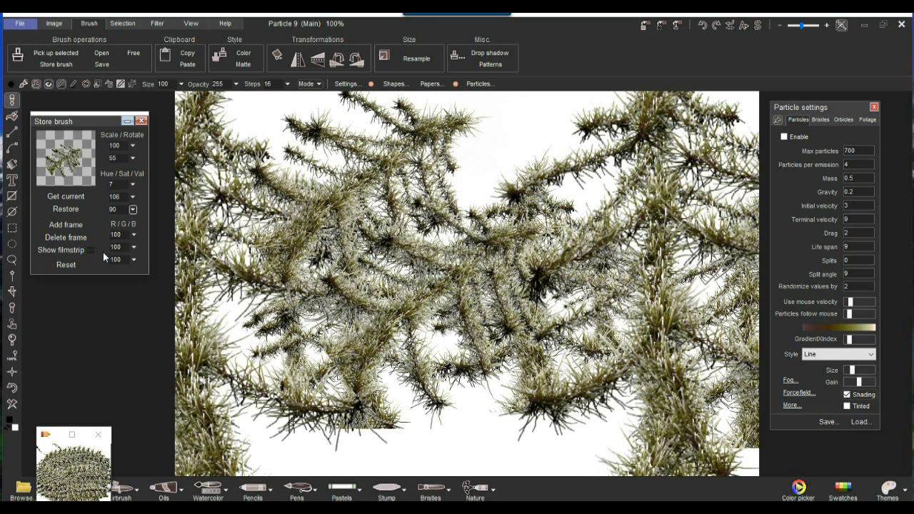
# Step: Show the stored brush's filmstrip, enlarge the Store brush window and reposition it
pyautogui.click(65, 250)
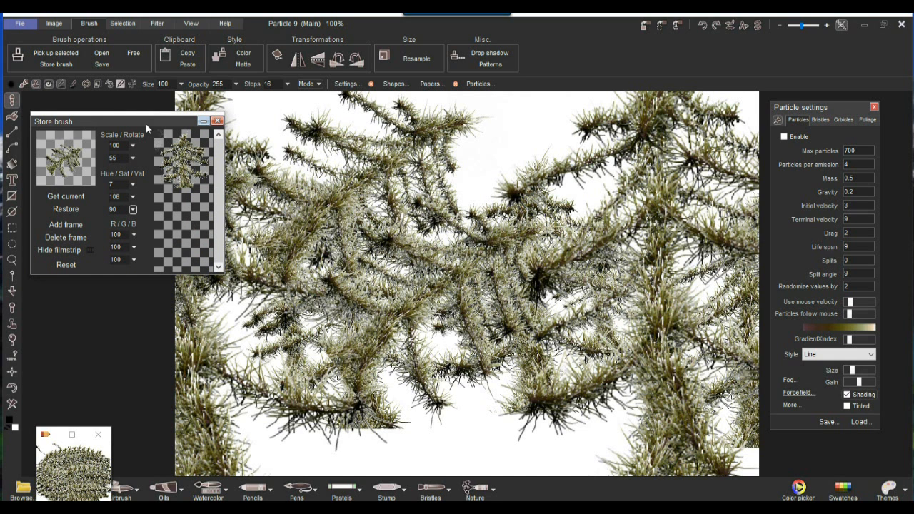
pyautogui.moveTo(222, 272)
pyautogui.mouseDown()
pyautogui.moveTo(232, 404)
pyautogui.moveTo(252, 255)
pyautogui.moveTo(255, 306)
pyautogui.moveTo(224, 291)
pyautogui.mouseUp()
pyautogui.moveTo(148, 120)
pyautogui.mouseDown()
pyautogui.moveTo(181, 128)
pyautogui.moveTo(167, 127)
pyautogui.mouseUp()
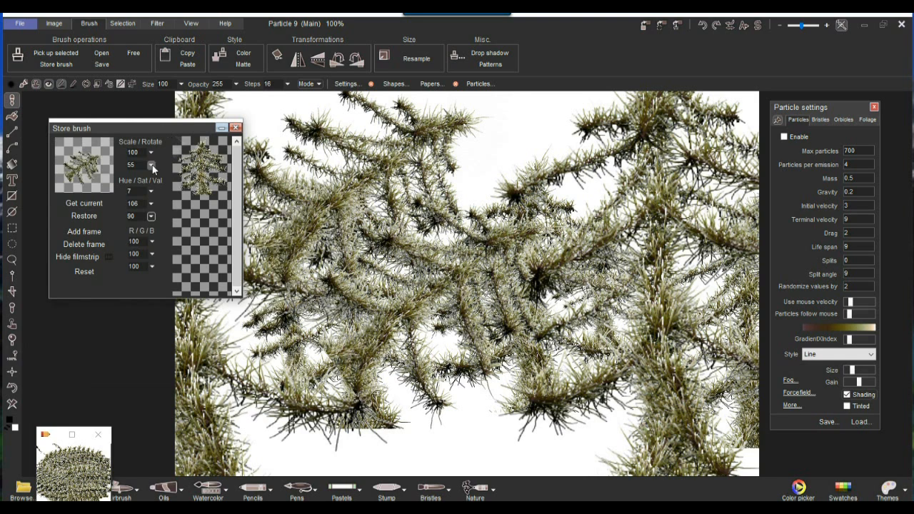
# Step: Reset the stored brush's adjustments to the original brush and park its minimized window beside the canvas
pyautogui.click(84, 272)
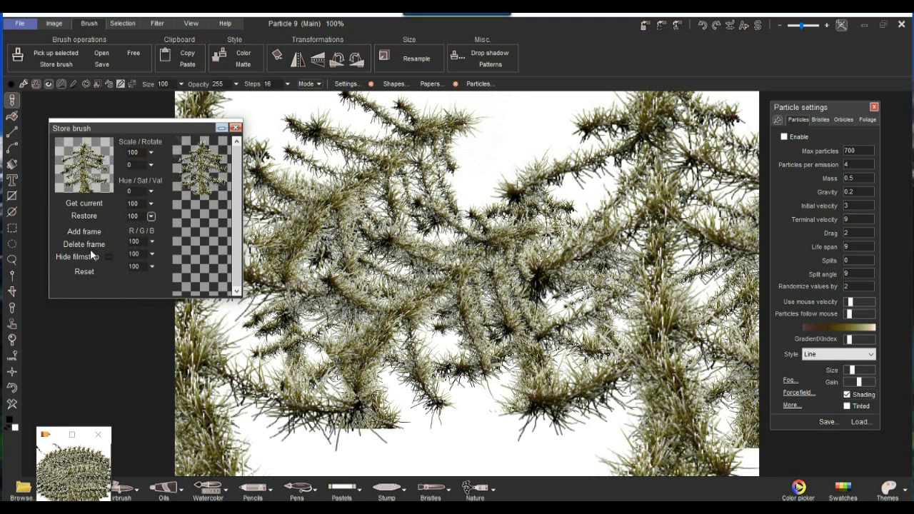
pyautogui.click(84, 217)
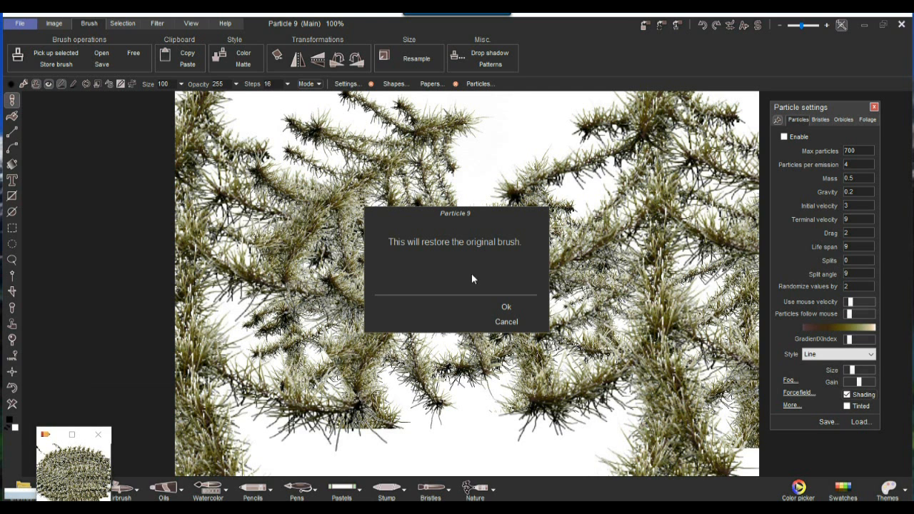
pyautogui.click(510, 313)
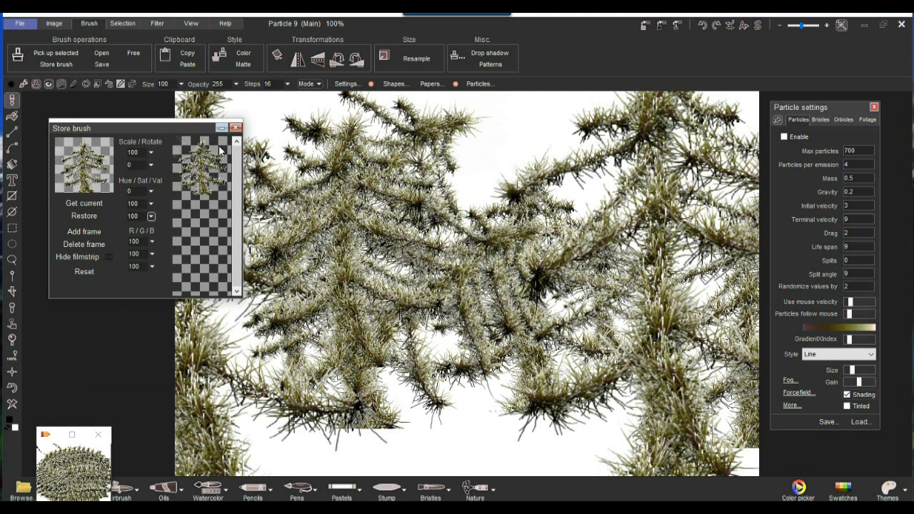
pyautogui.click(222, 129)
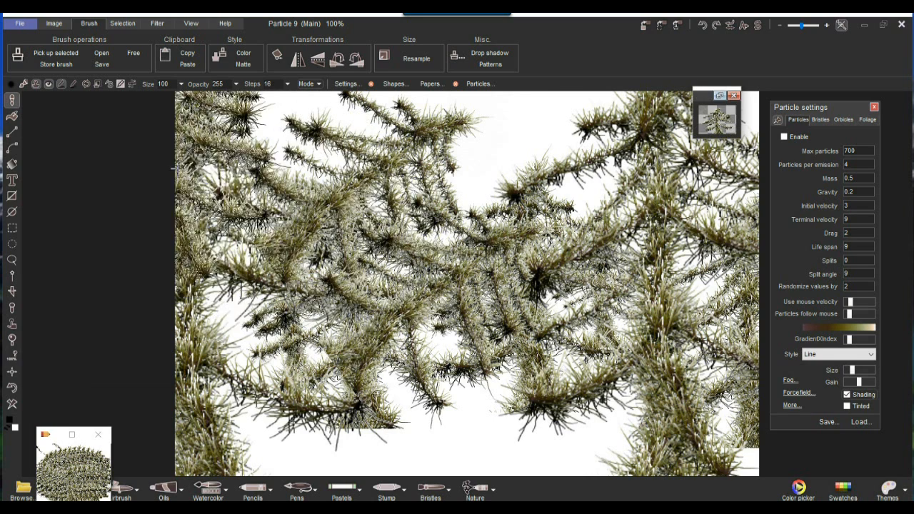
pyautogui.moveTo(711, 98)
pyautogui.mouseDown()
pyautogui.moveTo(176, 137)
pyautogui.moveTo(55, 120)
pyautogui.mouseUp()
# Step: Switch to the Totally oils brush and smear strokes across the painted trees
pyautogui.click(11, 100)
pyautogui.moveTo(60, 162)
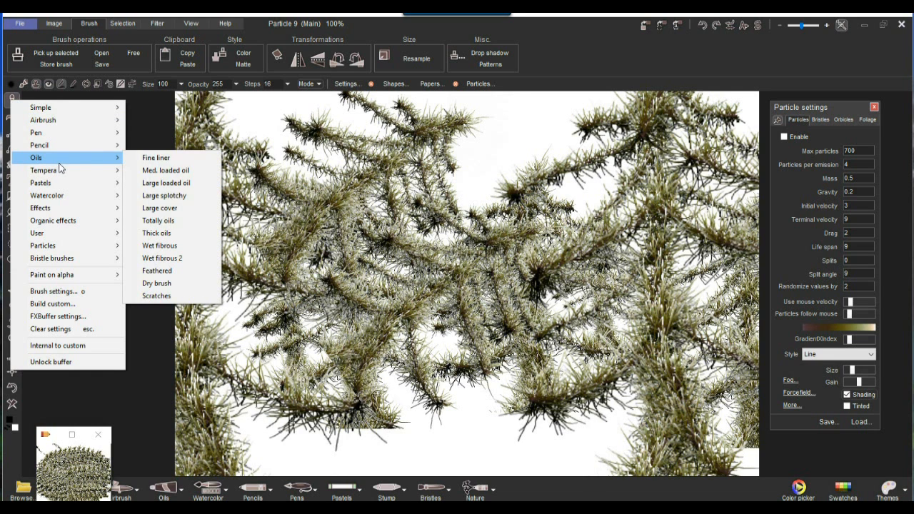
pyautogui.click(161, 224)
pyautogui.moveTo(457, 259)
pyautogui.mouseDown()
pyautogui.moveTo(506, 352)
pyautogui.moveTo(217, 118)
pyautogui.moveTo(591, 174)
pyautogui.moveTo(827, 475)
pyautogui.moveTo(509, 275)
pyautogui.mouseUp()
# Step: Reactivate the stored tree brush and stamp several trees over the oil smears
pyautogui.click(62, 149)
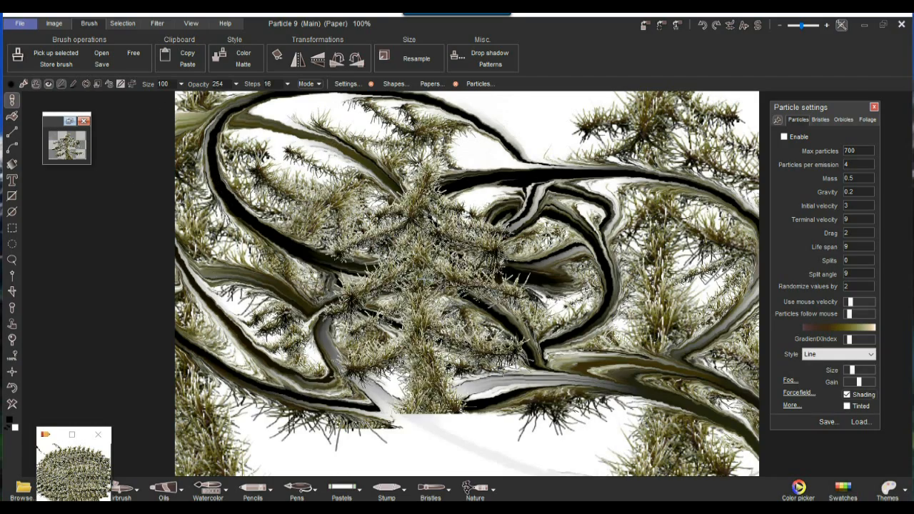
pyautogui.click(383, 231)
pyautogui.click(573, 232)
pyautogui.click(440, 352)
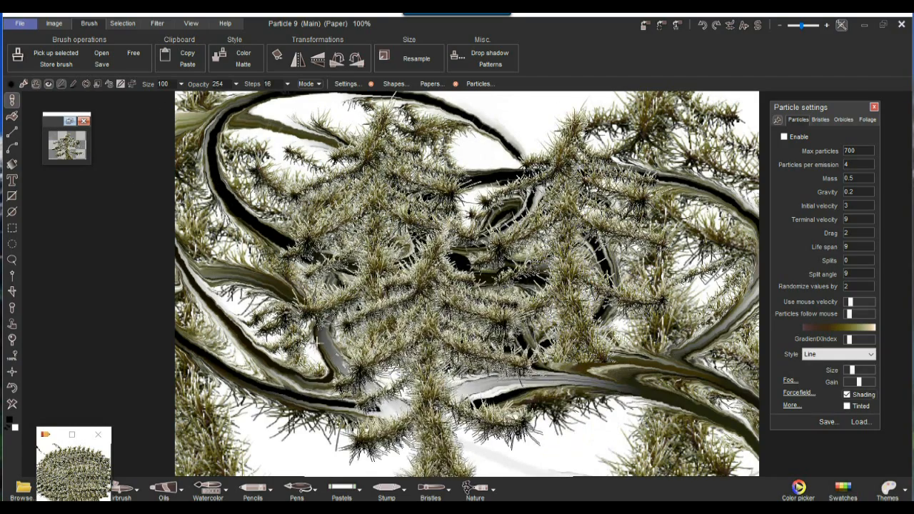
pyautogui.click(298, 332)
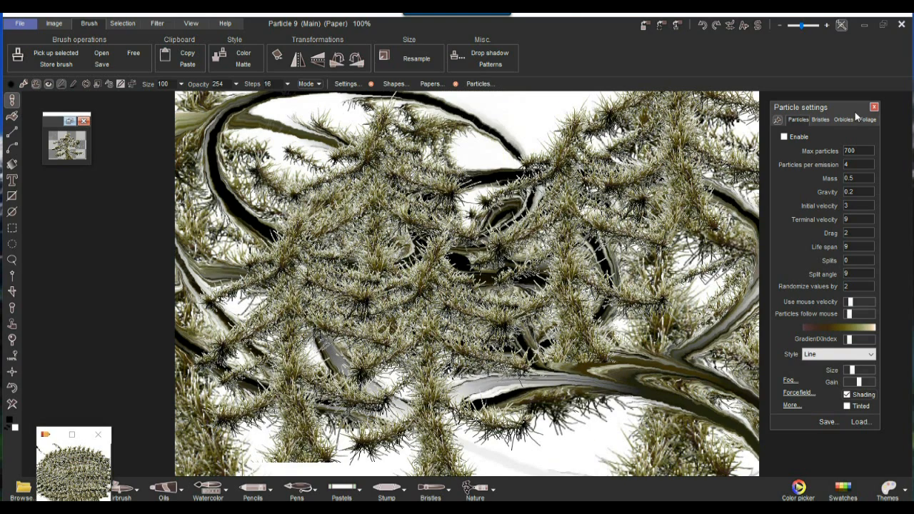
# Step: Enable particles, move the Particle settings window over the canvas and go through its emission, mass and life span values
pyautogui.moveTo(837, 106)
pyautogui.mouseDown()
pyautogui.moveTo(832, 78)
pyautogui.moveTo(795, 111)
pyautogui.moveTo(842, 116)
pyautogui.mouseUp()
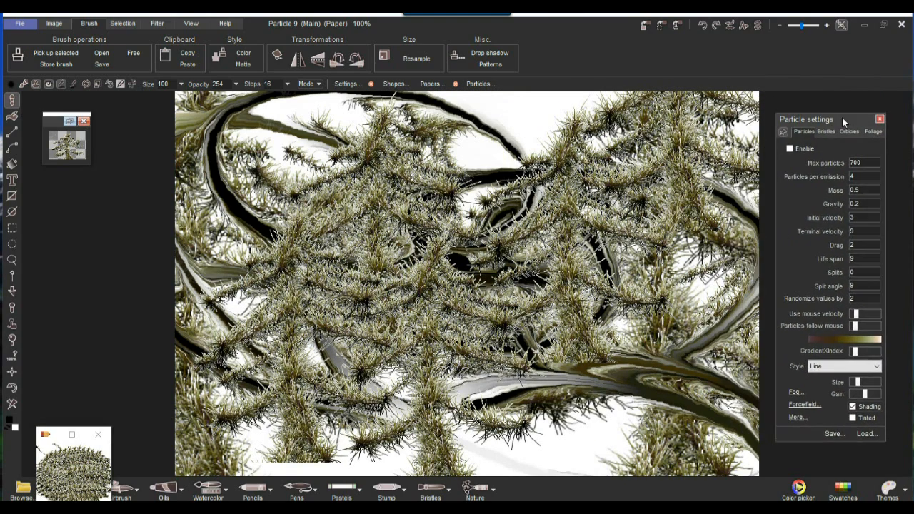
pyautogui.click(790, 149)
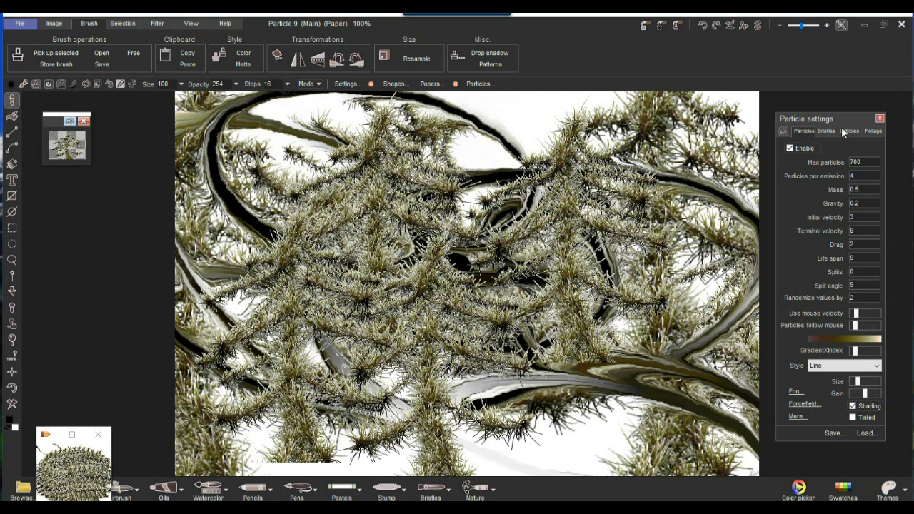
pyautogui.moveTo(842, 119); pyautogui.dragTo(622, 82)
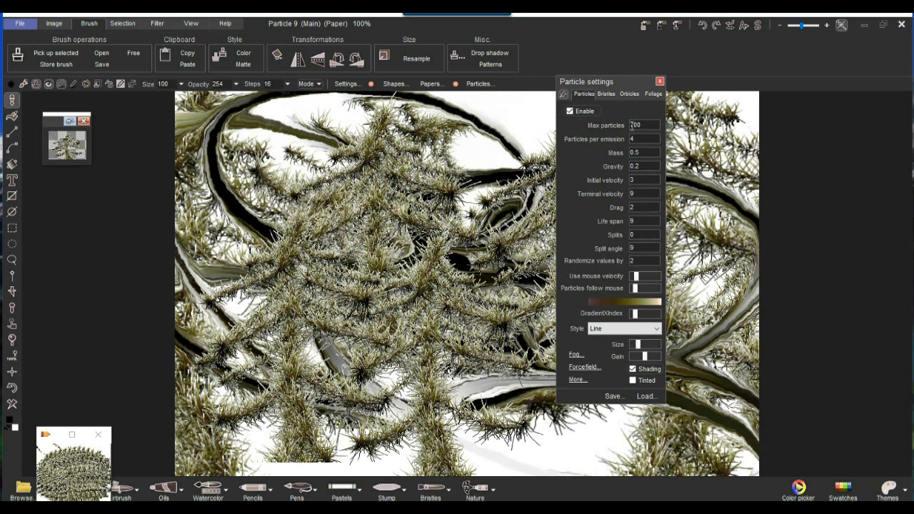
pyautogui.moveTo(647, 138); pyautogui.dragTo(611, 138)
pyautogui.moveTo(644, 154); pyautogui.dragTo(622, 167)
pyautogui.click(641, 221)
pyautogui.click(647, 263)
# Step: Load the Spinky.opt particle preset and paint strokes over the trees with it
pyautogui.click(646, 396)
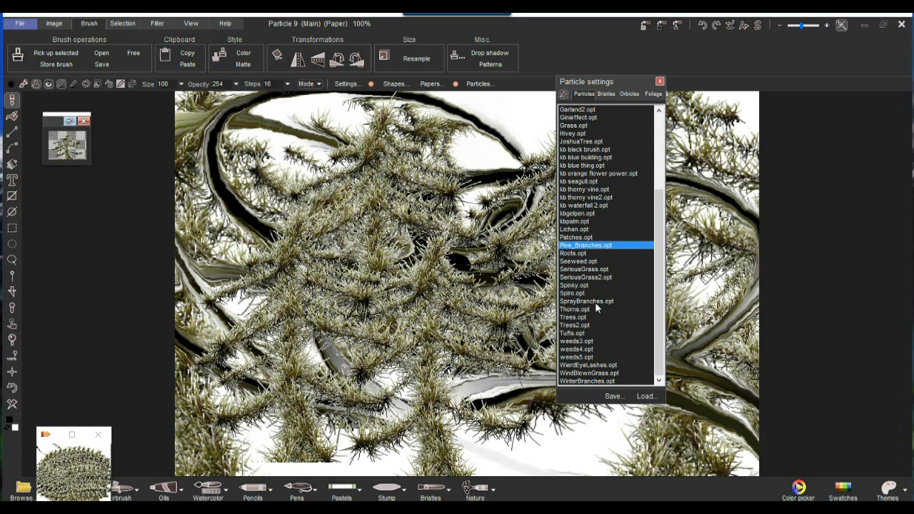
pyautogui.doubleClick(570, 286)
pyautogui.moveTo(429, 282)
pyautogui.mouseDown()
pyautogui.moveTo(457, 315)
pyautogui.moveTo(411, 214)
pyautogui.moveTo(492, 318)
pyautogui.moveTo(449, 243)
pyautogui.mouseUp()
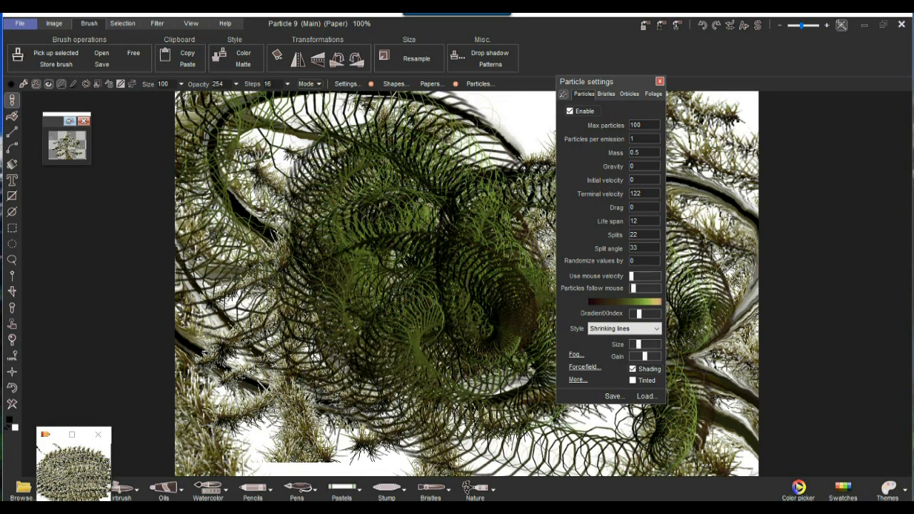
# Step: Clear the canvas and paint curling green particle strokes across it
pyautogui.click(12, 405)
pyautogui.moveTo(386, 171)
pyautogui.mouseDown()
pyautogui.moveTo(383, 254)
pyautogui.moveTo(596, 219)
pyautogui.moveTo(607, 153)
pyautogui.moveTo(610, 462)
pyautogui.moveTo(222, 322)
pyautogui.moveTo(300, 379)
pyautogui.mouseUp()
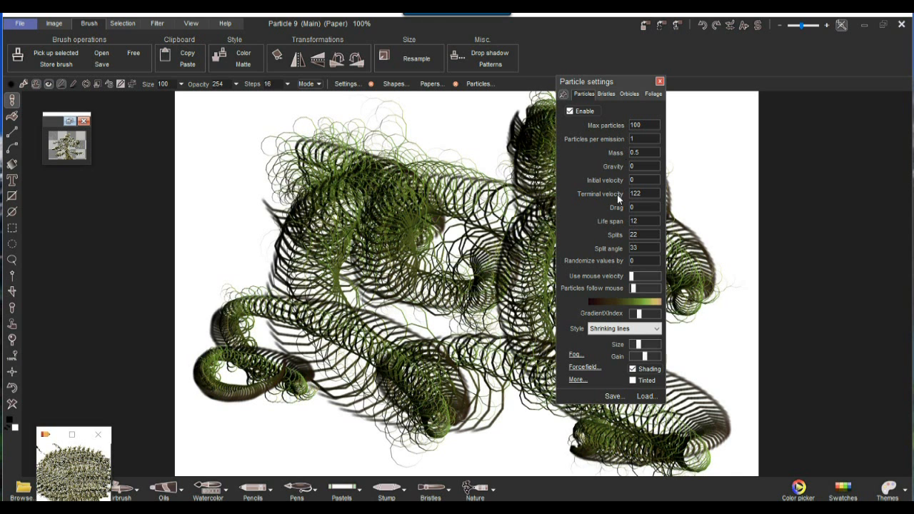
# Step: Keep the Shrinking lines style, increase the particle size and paint thicker strokes across the canvas
pyautogui.click(657, 330)
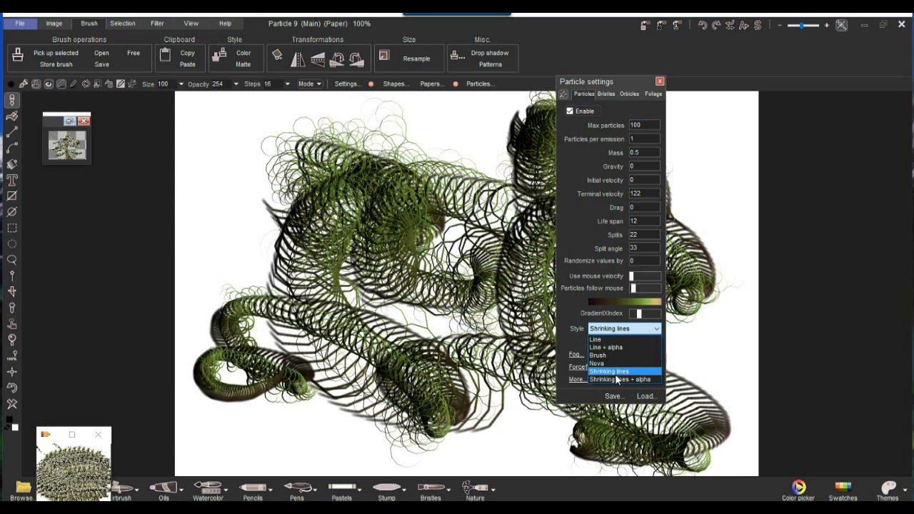
pyautogui.click(637, 329)
pyautogui.click(652, 344)
pyautogui.moveTo(429, 289)
pyautogui.mouseDown()
pyautogui.moveTo(390, 128)
pyautogui.moveTo(336, 143)
pyautogui.moveTo(299, 116)
pyautogui.moveTo(279, 261)
pyautogui.moveTo(429, 389)
pyautogui.moveTo(704, 364)
pyautogui.mouseUp()
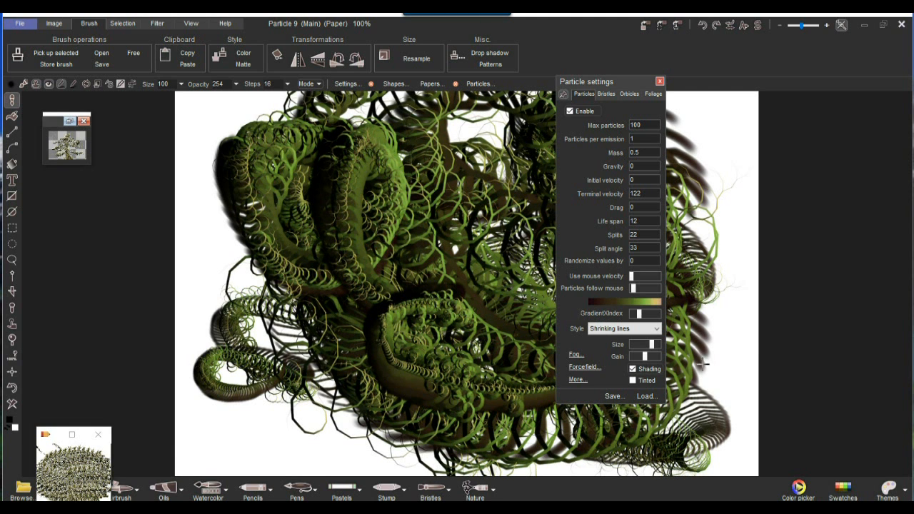
# Step: Increase the particle gain, paint brighter strokes over the canvas and turn on Tinted
pyautogui.click(653, 357)
pyautogui.moveTo(520, 280)
pyautogui.mouseDown()
pyautogui.moveTo(335, 277)
pyautogui.moveTo(351, 73)
pyautogui.moveTo(506, 344)
pyautogui.moveTo(571, 382)
pyautogui.mouseUp()
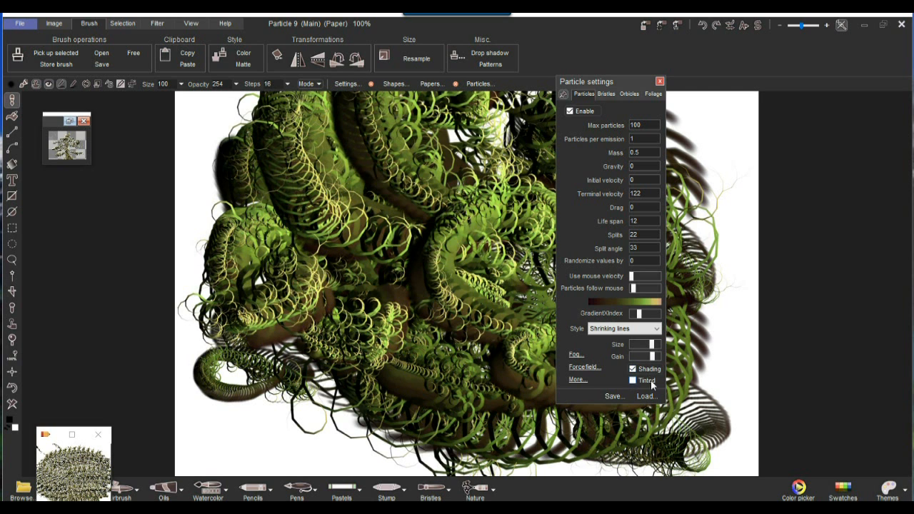
pyautogui.click(633, 381)
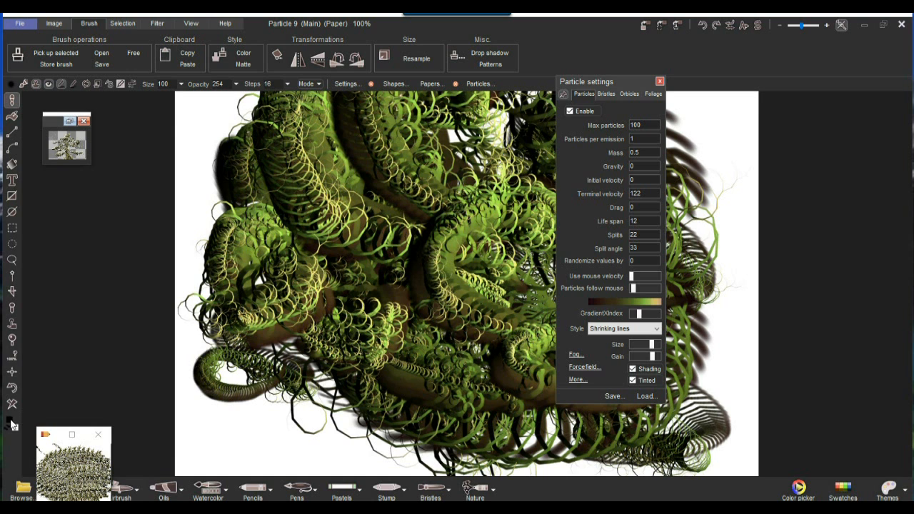
# Step: Set the primary colour to red and paint tinted particle strokes over the canvas
pyautogui.click(11, 422)
pyautogui.click(452, 312)
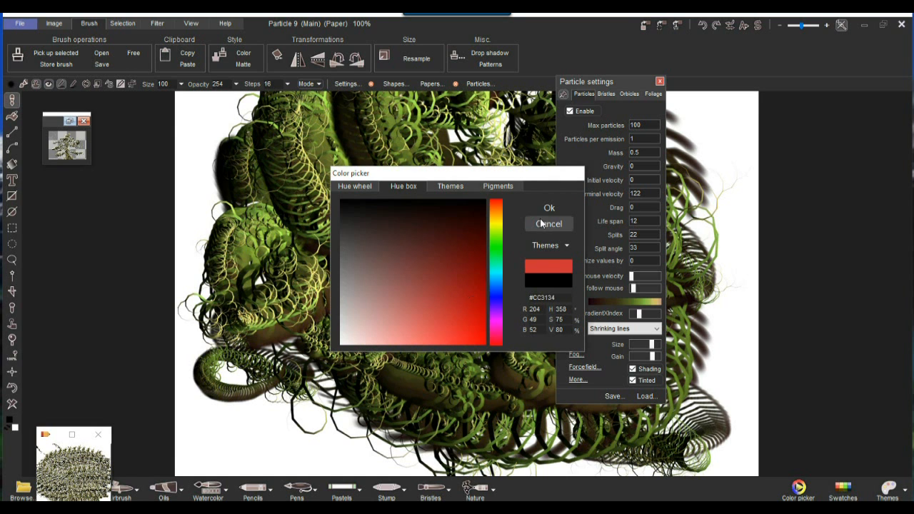
pyautogui.click(549, 207)
pyautogui.moveTo(414, 250)
pyautogui.mouseDown()
pyautogui.moveTo(484, 271)
pyautogui.moveTo(455, 249)
pyautogui.moveTo(425, 353)
pyautogui.moveTo(527, 292)
pyautogui.mouseUp()
# Step: Turn off Tinted and paint strokes across the canvas, first with Shading off and again with Shading on
pyautogui.click(632, 380)
pyautogui.click(632, 368)
pyautogui.moveTo(459, 250)
pyautogui.mouseDown()
pyautogui.moveTo(314, 262)
pyautogui.moveTo(614, 160)
pyautogui.moveTo(632, 261)
pyautogui.moveTo(157, 282)
pyautogui.moveTo(722, 348)
pyautogui.moveTo(193, 408)
pyautogui.moveTo(271, 129)
pyautogui.moveTo(697, 293)
pyautogui.moveTo(321, 335)
pyautogui.moveTo(500, 429)
pyautogui.moveTo(650, 400)
pyautogui.moveTo(541, 416)
pyautogui.mouseUp()
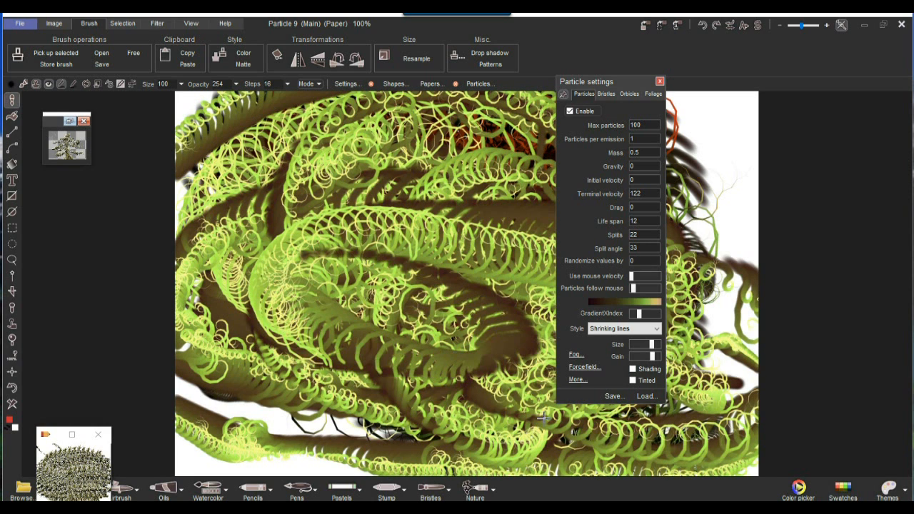
pyautogui.click(632, 369)
pyautogui.moveTo(299, 244)
pyautogui.mouseDown()
pyautogui.moveTo(341, 191)
pyautogui.moveTo(246, 197)
pyautogui.moveTo(639, 245)
pyautogui.mouseUp()
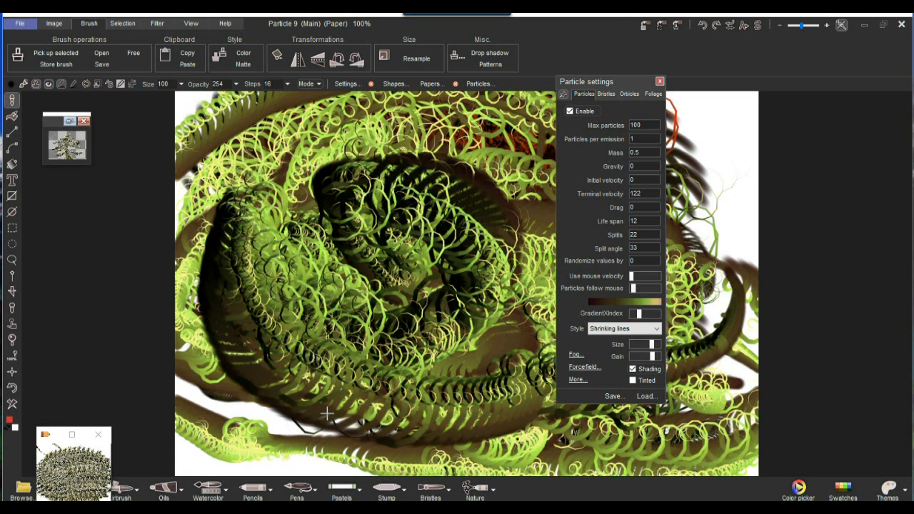
# Step: Load a yellow-white hair particle preset that uses the Line style and paint strokes with it
pyautogui.click(646, 397)
pyautogui.scroll(5, 662, 135)
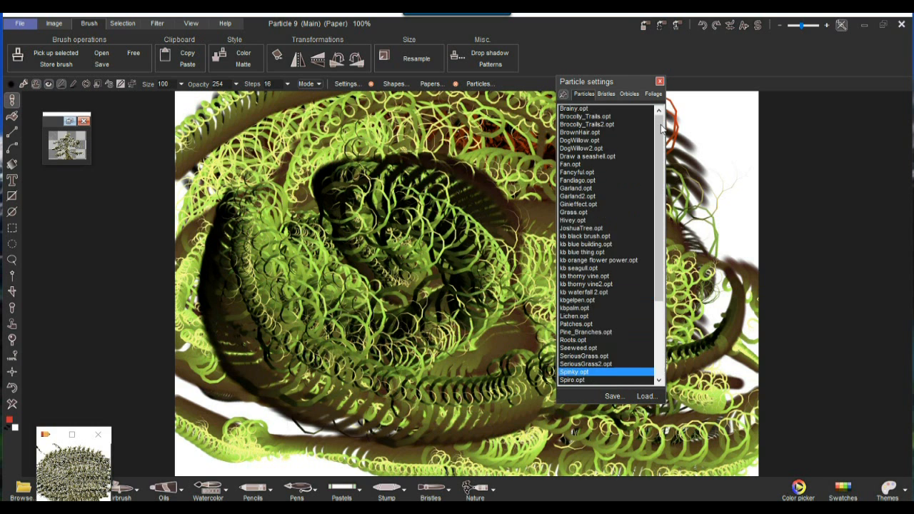
pyautogui.doubleClick(590, 124)
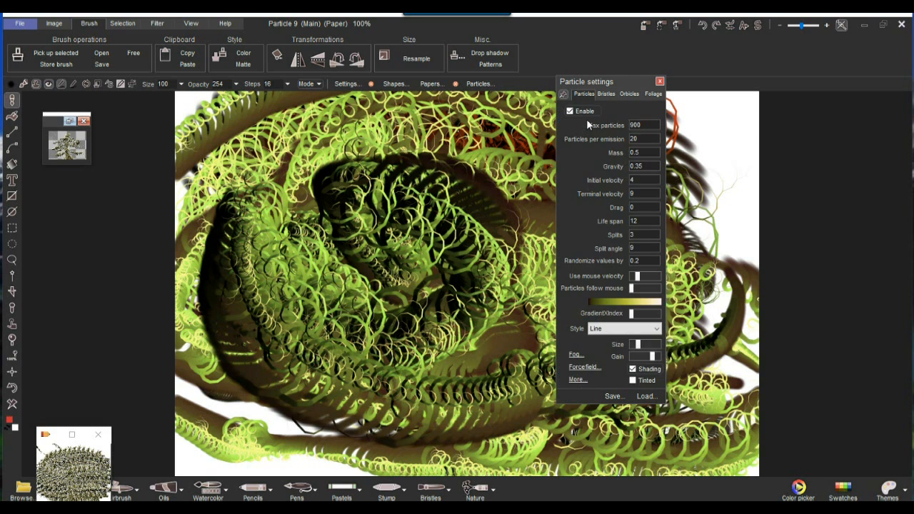
pyautogui.moveTo(359, 311)
pyautogui.mouseDown()
pyautogui.moveTo(455, 333)
pyautogui.moveTo(478, 292)
pyautogui.moveTo(339, 288)
pyautogui.moveTo(226, 311)
pyautogui.moveTo(345, 289)
pyautogui.moveTo(443, 346)
pyautogui.moveTo(335, 348)
pyautogui.moveTo(361, 289)
pyautogui.moveTo(279, 303)
pyautogui.moveTo(367, 337)
pyautogui.moveTo(472, 339)
pyautogui.moveTo(447, 356)
pyautogui.moveTo(336, 327)
pyautogui.moveTo(441, 312)
pyautogui.moveTo(546, 330)
pyautogui.moveTo(359, 332)
pyautogui.moveTo(543, 349)
pyautogui.mouseUp()
# Step: Turn off Shading and paint more hair strokes over the lower and middle canvas
pyautogui.click(632, 369)
pyautogui.moveTo(427, 326)
pyautogui.mouseDown()
pyautogui.moveTo(385, 336)
pyautogui.moveTo(261, 308)
pyautogui.moveTo(308, 296)
pyautogui.moveTo(288, 350)
pyautogui.moveTo(550, 372)
pyautogui.mouseUp()
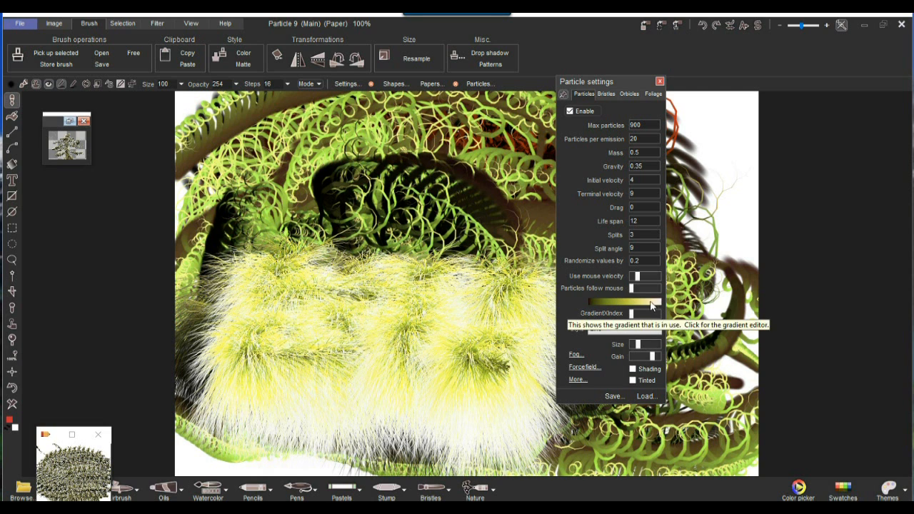
pyautogui.moveTo(465, 255)
pyautogui.mouseDown()
pyautogui.moveTo(403, 215)
pyautogui.moveTo(341, 205)
pyautogui.moveTo(332, 215)
pyautogui.moveTo(413, 182)
pyautogui.mouseUp()
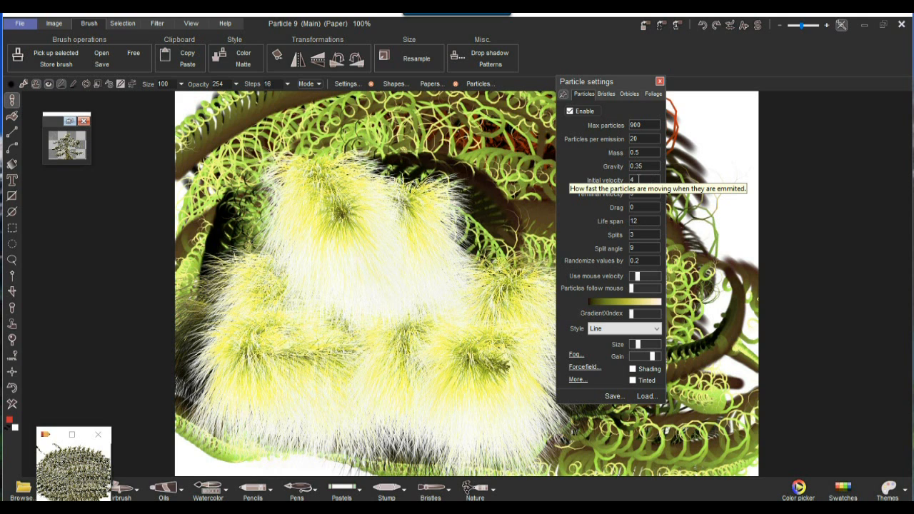
# Step: Set the particle gravity to 0 and paint evenly spreading hair strokes, clearing the canvas to white in between
pyautogui.moveTo(653, 165); pyautogui.dragTo(591, 174)
pyautogui.write('0')
pyautogui.moveTo(434, 202)
pyautogui.mouseDown()
pyautogui.moveTo(425, 236)
pyautogui.moveTo(379, 233)
pyautogui.moveTo(332, 308)
pyautogui.mouseUp()
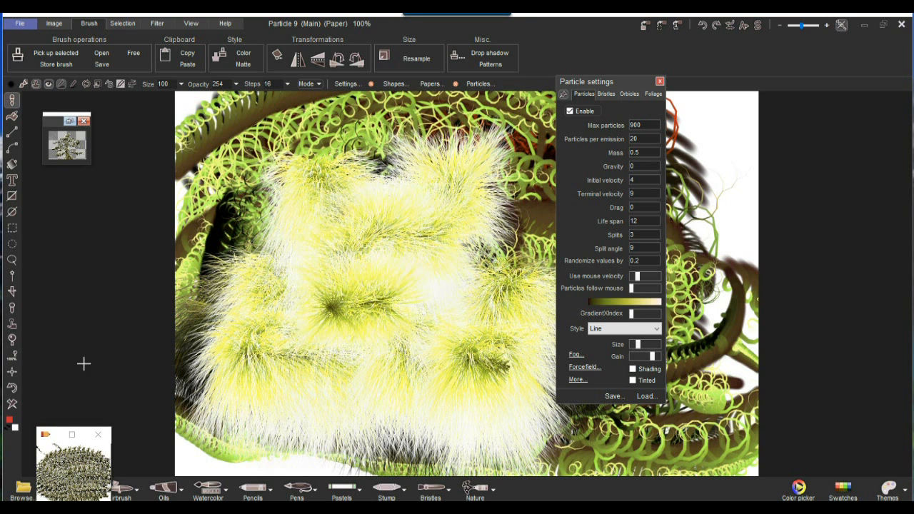
pyautogui.click(13, 404)
pyautogui.moveTo(378, 241)
pyautogui.mouseDown()
pyautogui.moveTo(303, 221)
pyautogui.moveTo(322, 316)
pyautogui.moveTo(371, 344)
pyautogui.mouseUp()
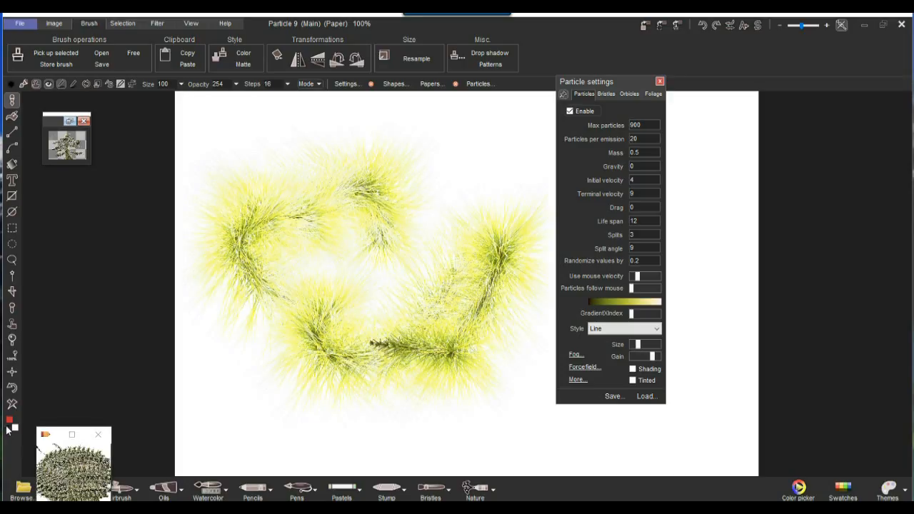
# Step: Swap the primary and secondary colours, clear the canvas to red and paint separate round hair tufts across it
pyautogui.click(9, 429)
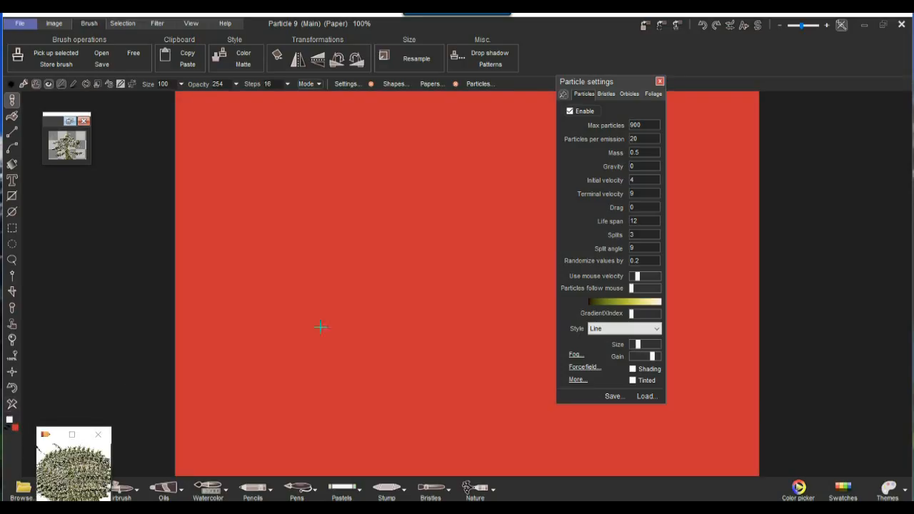
pyautogui.click(12, 404)
pyautogui.moveTo(379, 280)
pyautogui.mouseDown()
pyautogui.moveTo(422, 275)
pyautogui.moveTo(433, 239)
pyautogui.mouseUp()
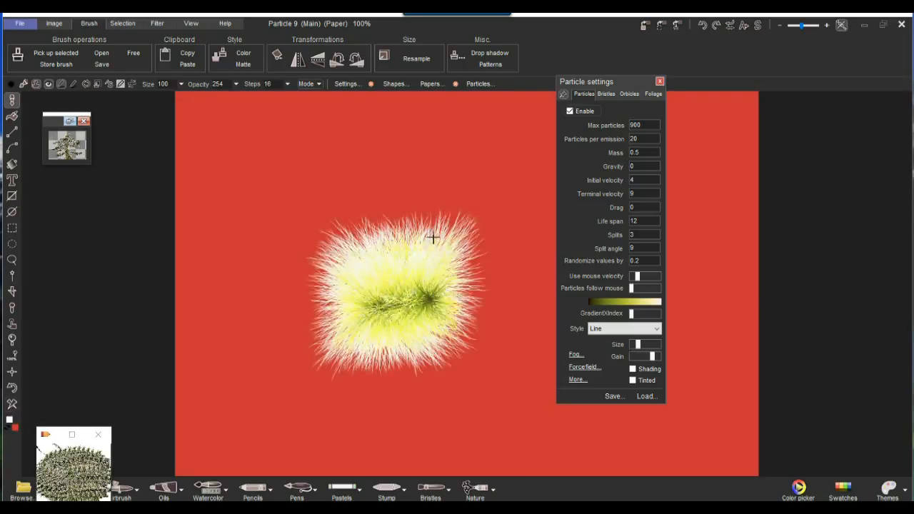
pyautogui.moveTo(310, 183); pyautogui.dragTo(297, 208)
pyautogui.click(500, 169)
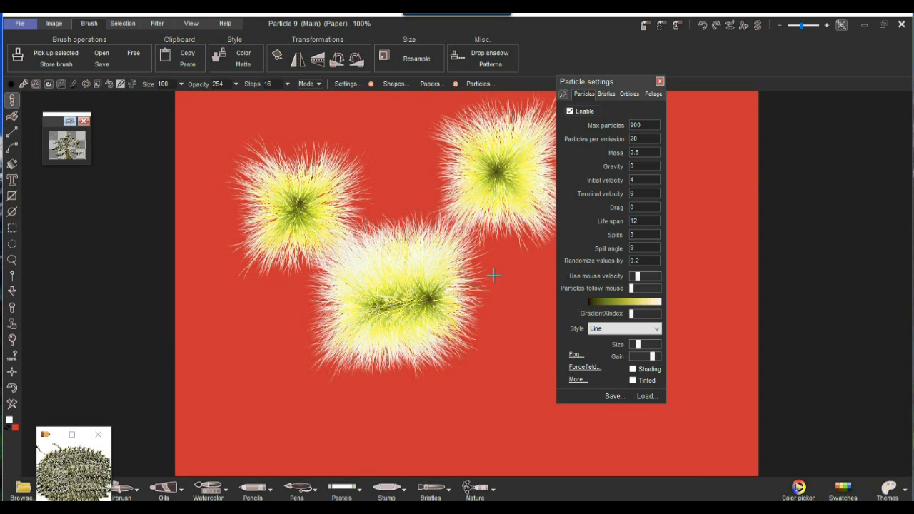
pyautogui.click(509, 333)
pyautogui.click(258, 384)
pyautogui.click(472, 425)
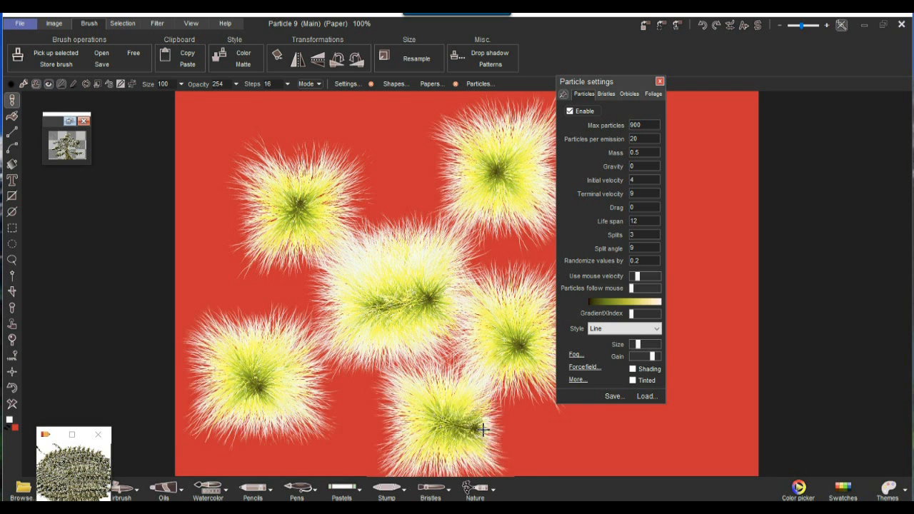
pyautogui.click(492, 207)
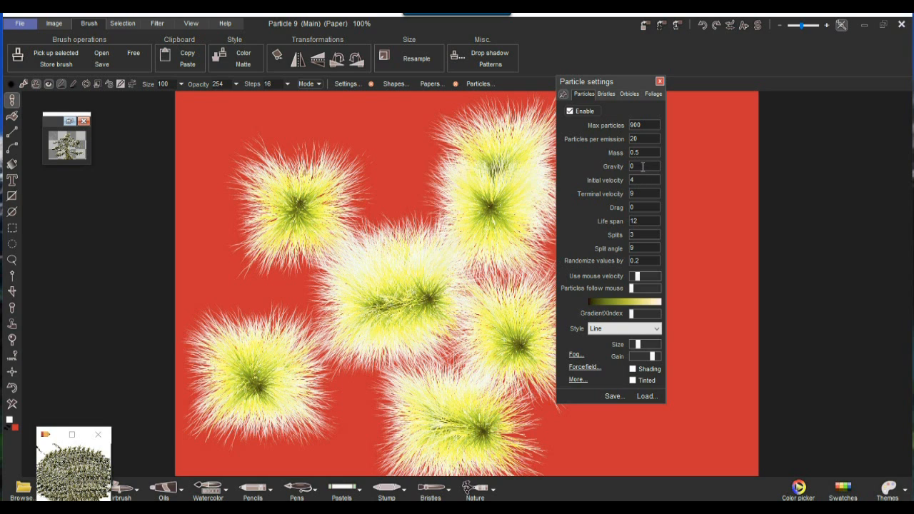
# Step: Set the particle gravity to -0.3 and paint upward-growing hair strokes, clearing the canvas in between
pyautogui.write('-0.3')
pyautogui.moveTo(418, 177)
pyautogui.mouseDown()
pyautogui.moveTo(350, 310)
pyautogui.moveTo(229, 348)
pyautogui.mouseUp()
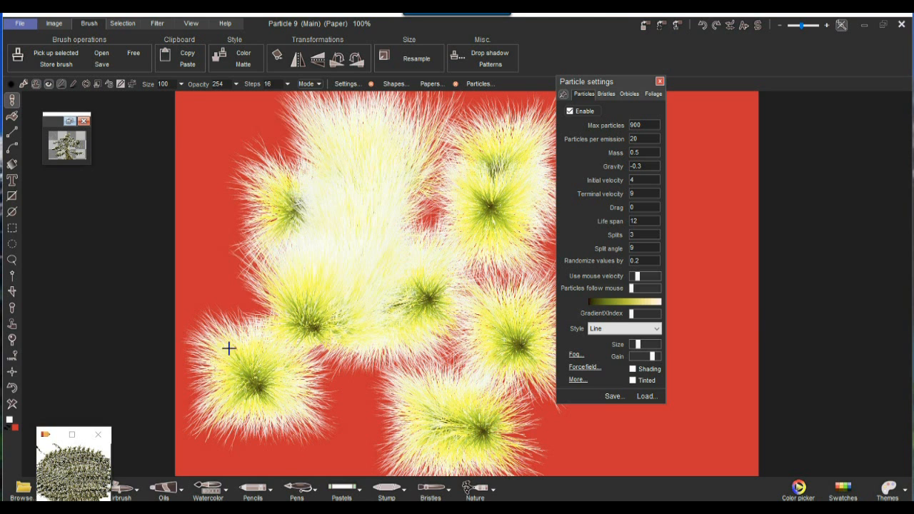
pyautogui.click(14, 403)
pyautogui.moveTo(408, 314)
pyautogui.mouseDown()
pyautogui.moveTo(292, 331)
pyautogui.moveTo(308, 348)
pyautogui.mouseUp()
pyautogui.moveTo(373, 384)
pyautogui.mouseDown()
pyautogui.moveTo(417, 363)
pyautogui.moveTo(469, 379)
pyautogui.mouseUp()
# Step: Turn on Shading and paint more hair strokes with dark roots over the existing fur
pyautogui.click(632, 369)
pyautogui.moveTo(404, 241)
pyautogui.mouseDown()
pyautogui.moveTo(411, 268)
pyautogui.moveTo(429, 262)
pyautogui.moveTo(438, 282)
pyautogui.moveTo(466, 272)
pyautogui.moveTo(355, 287)
pyautogui.moveTo(453, 334)
pyautogui.moveTo(330, 378)
pyautogui.moveTo(459, 329)
pyautogui.mouseUp()
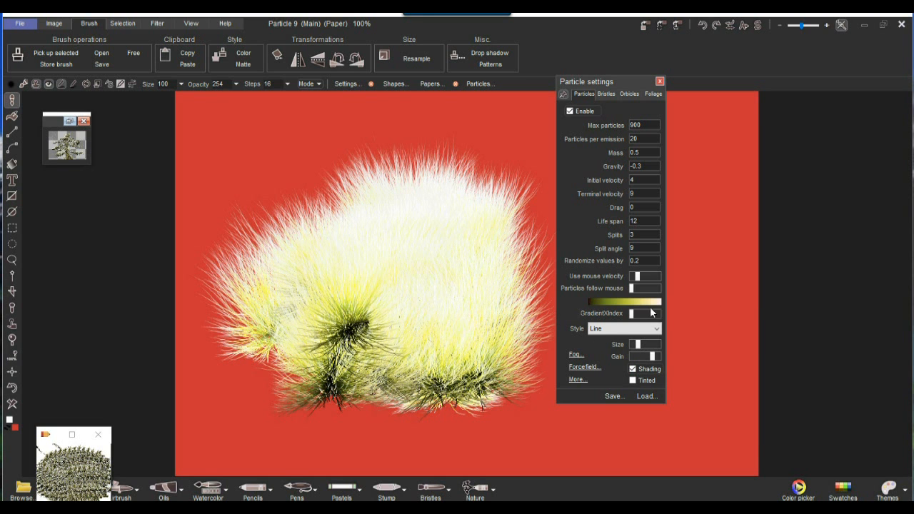
pyautogui.moveTo(401, 248)
pyautogui.mouseDown()
pyautogui.moveTo(474, 261)
pyautogui.moveTo(420, 308)
pyautogui.mouseUp()
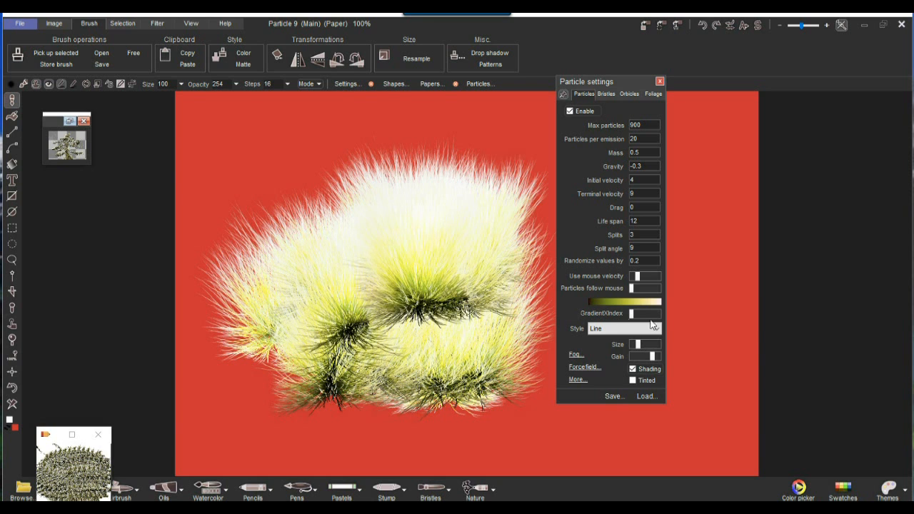
# Step: Open the particle gradient for editing, look through its colour channels and lower the Blue curve at the light end
pyautogui.click(653, 307)
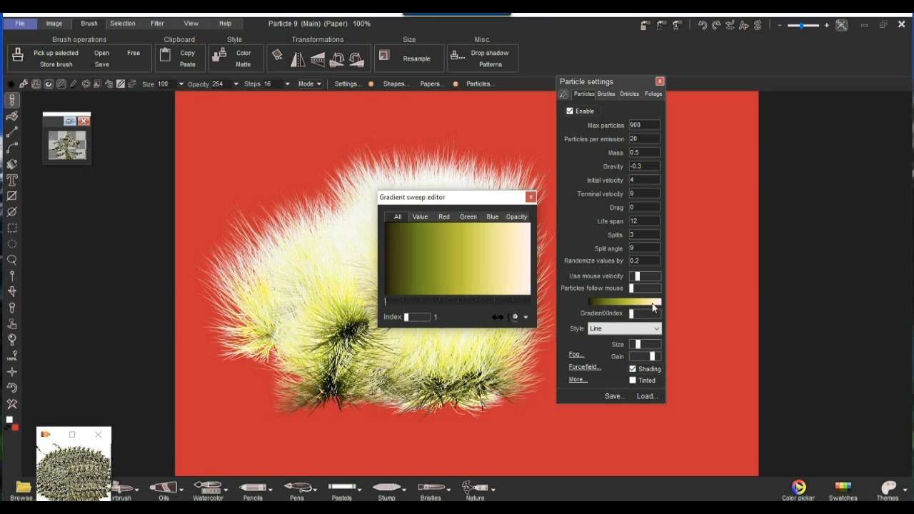
pyautogui.moveTo(484, 201); pyautogui.dragTo(719, 189)
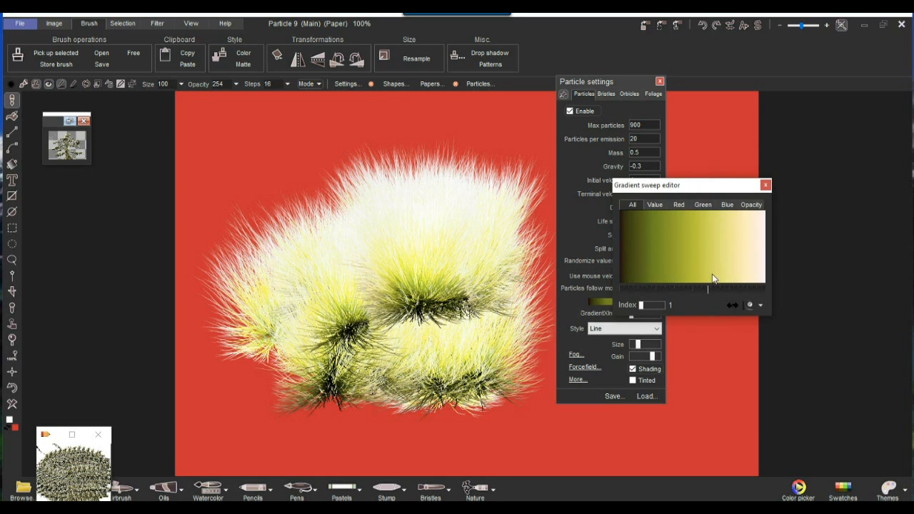
pyautogui.click(656, 205)
pyautogui.click(678, 205)
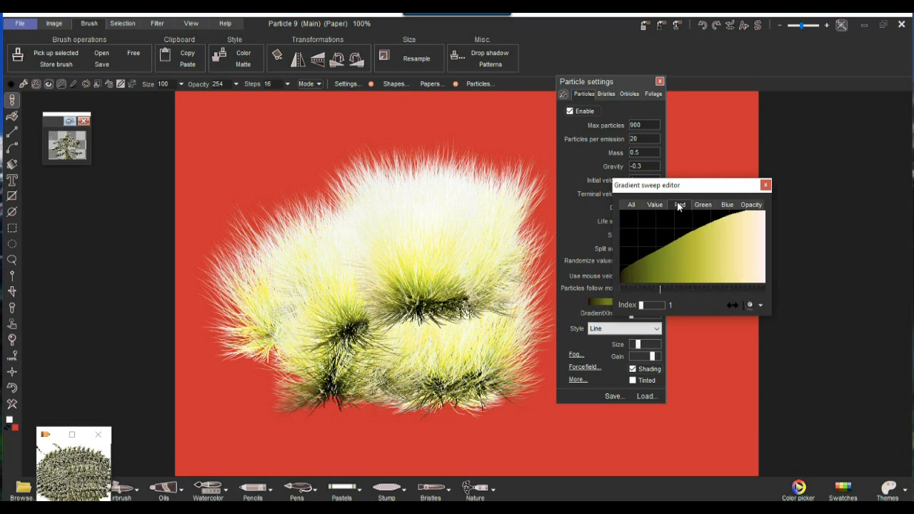
pyautogui.click(707, 205)
pyautogui.click(727, 203)
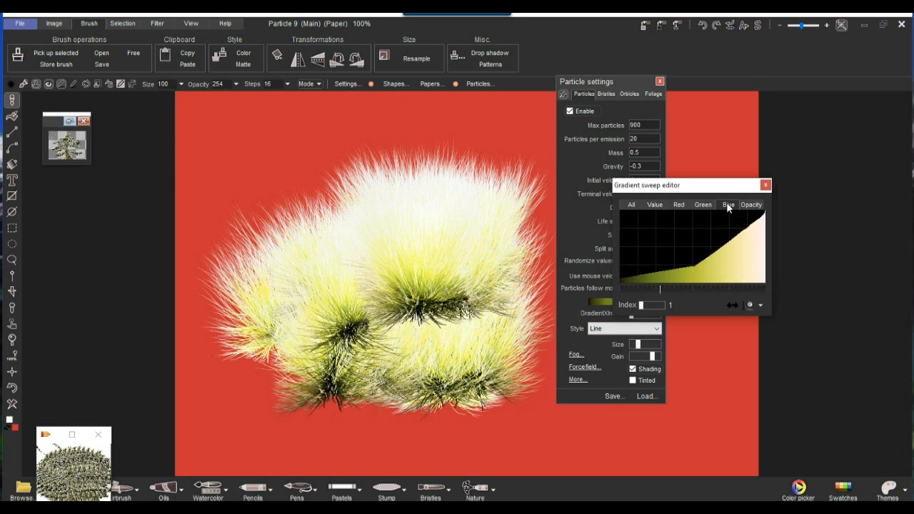
pyautogui.moveTo(705, 264); pyautogui.dragTo(776, 247)
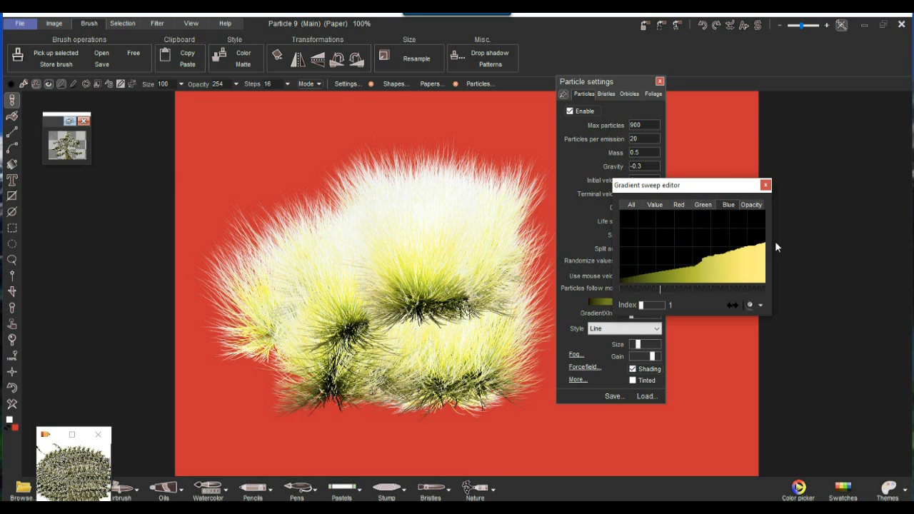
# Step: Lower the gradient's Green curve at the light end and paint hair strokes with the changed colours
pyautogui.click(702, 205)
pyautogui.moveTo(696, 255)
pyautogui.mouseDown()
pyautogui.moveTo(694, 229)
pyautogui.moveTo(728, 226)
pyautogui.moveTo(764, 236)
pyautogui.mouseUp()
pyautogui.moveTo(498, 266)
pyautogui.mouseDown()
pyautogui.moveTo(454, 253)
pyautogui.moveTo(384, 329)
pyautogui.moveTo(322, 320)
pyautogui.mouseUp()
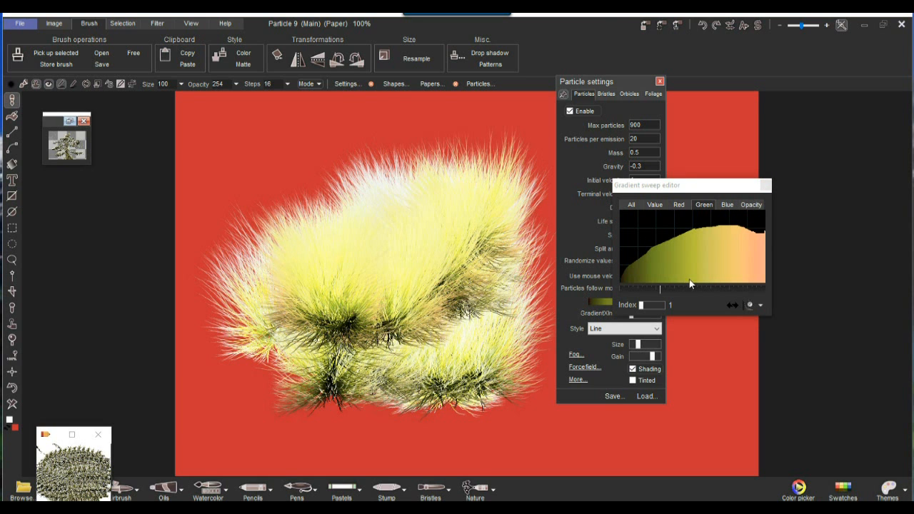
pyautogui.moveTo(708, 186); pyautogui.dragTo(770, 173)
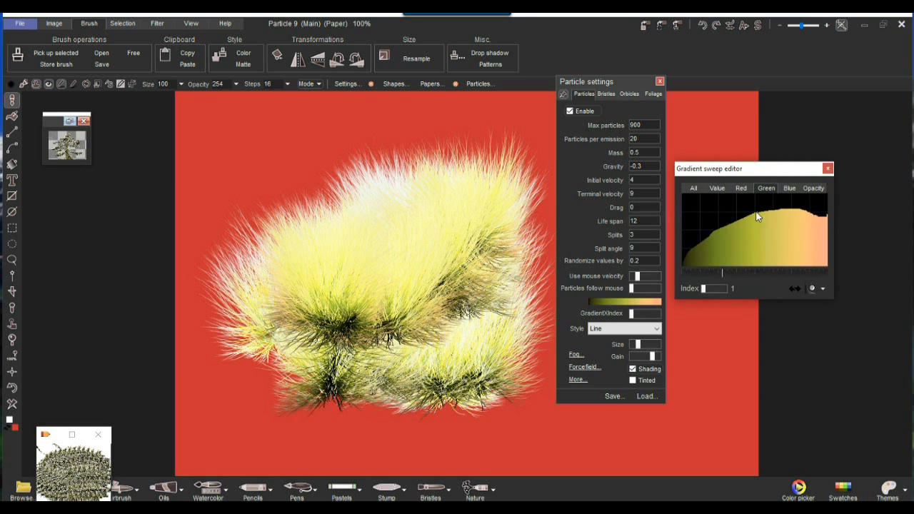
pyautogui.moveTo(472, 185)
pyautogui.mouseDown()
pyautogui.moveTo(385, 207)
pyautogui.moveTo(322, 247)
pyautogui.moveTo(349, 298)
pyautogui.moveTo(281, 307)
pyautogui.moveTo(433, 369)
pyautogui.moveTo(498, 321)
pyautogui.moveTo(405, 392)
pyautogui.moveTo(265, 406)
pyautogui.moveTo(391, 427)
pyautogui.moveTo(469, 406)
pyautogui.mouseUp()
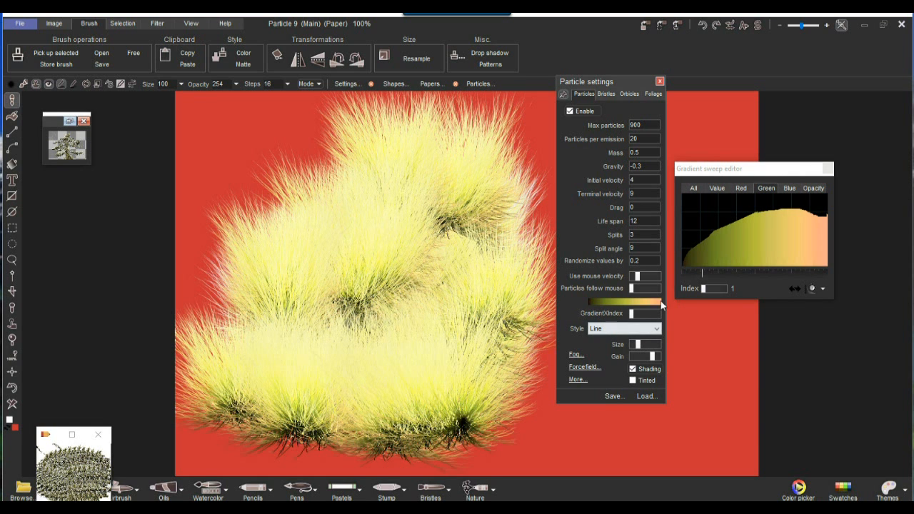
# Step: Clear the canvas, raise the gradient's Blue curve steeply at the light end and paint hair tufts before and after the change
pyautogui.click(12, 404)
pyautogui.moveTo(480, 291)
pyautogui.mouseDown()
pyautogui.moveTo(443, 243)
pyautogui.moveTo(475, 210)
pyautogui.mouseUp()
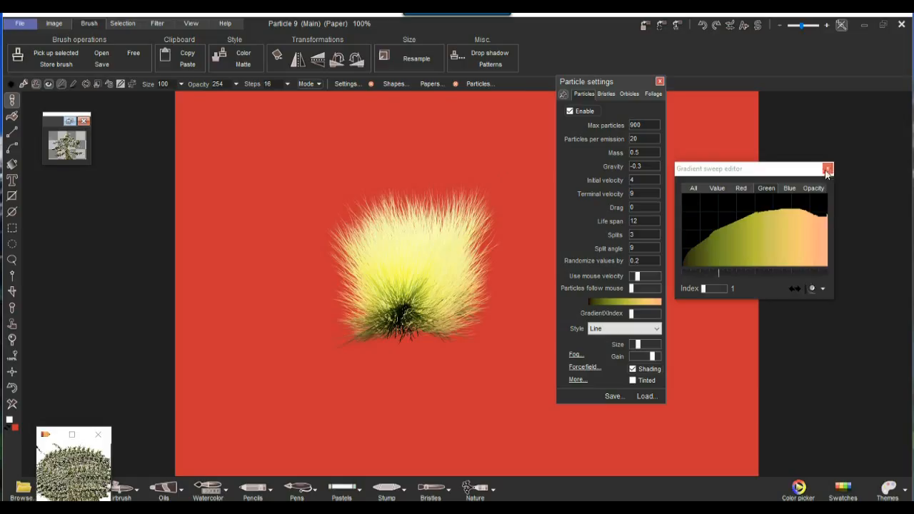
pyautogui.click(789, 188)
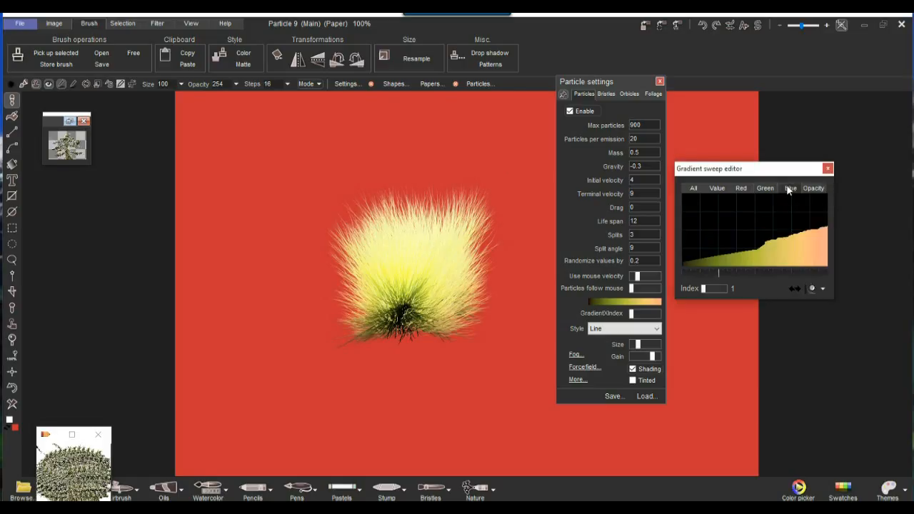
pyautogui.moveTo(782, 237); pyautogui.dragTo(834, 190)
pyautogui.moveTo(490, 267)
pyautogui.mouseDown()
pyautogui.moveTo(450, 261)
pyautogui.moveTo(320, 293)
pyautogui.moveTo(303, 315)
pyautogui.mouseUp()
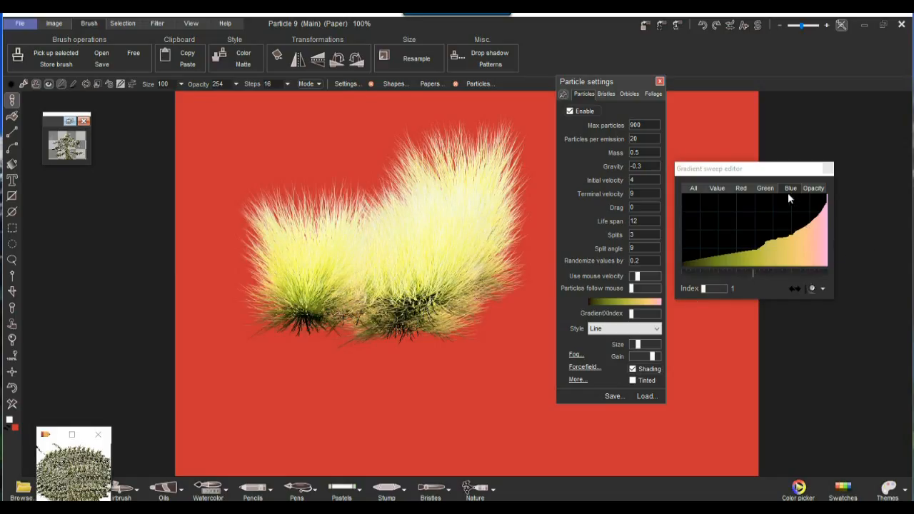
# Step: Lower the gradient's Green curve to paint pink hair strokes, and raise its light end again to a salmon tone
pyautogui.click(766, 188)
pyautogui.moveTo(721, 233); pyautogui.dragTo(828, 243)
pyautogui.moveTo(492, 293)
pyautogui.mouseDown()
pyautogui.moveTo(474, 326)
pyautogui.moveTo(407, 362)
pyautogui.moveTo(272, 379)
pyautogui.moveTo(382, 412)
pyautogui.moveTo(507, 414)
pyautogui.mouseUp()
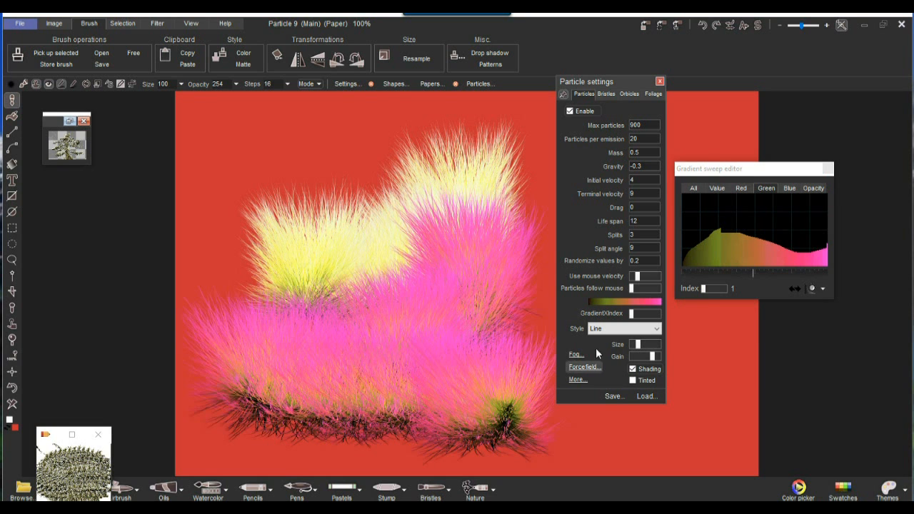
pyautogui.moveTo(282, 351)
pyautogui.mouseDown()
pyautogui.moveTo(356, 363)
pyautogui.moveTo(464, 343)
pyautogui.mouseUp()
pyautogui.moveTo(771, 243); pyautogui.dragTo(829, 223)
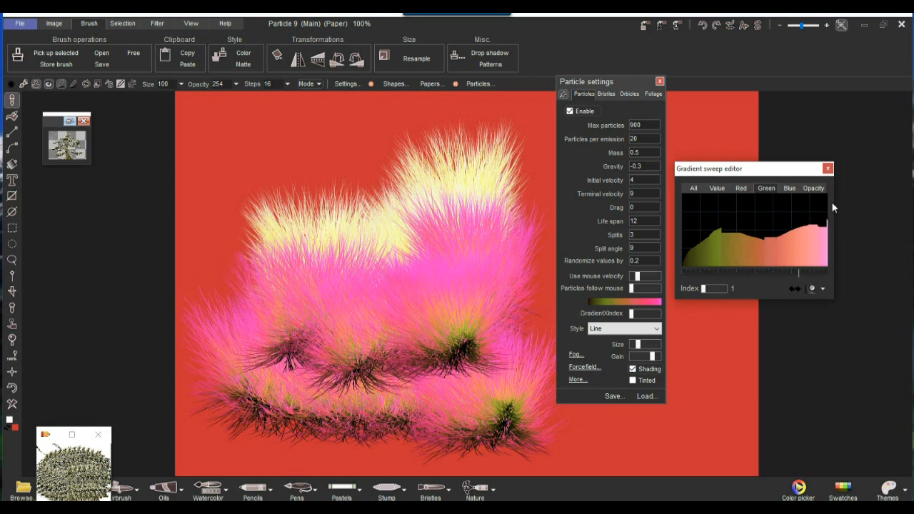
# Step: Reshape the gradient's Opacity curve into several separate peaks and paint broken hair strokes on a cleared canvas
pyautogui.click(815, 189)
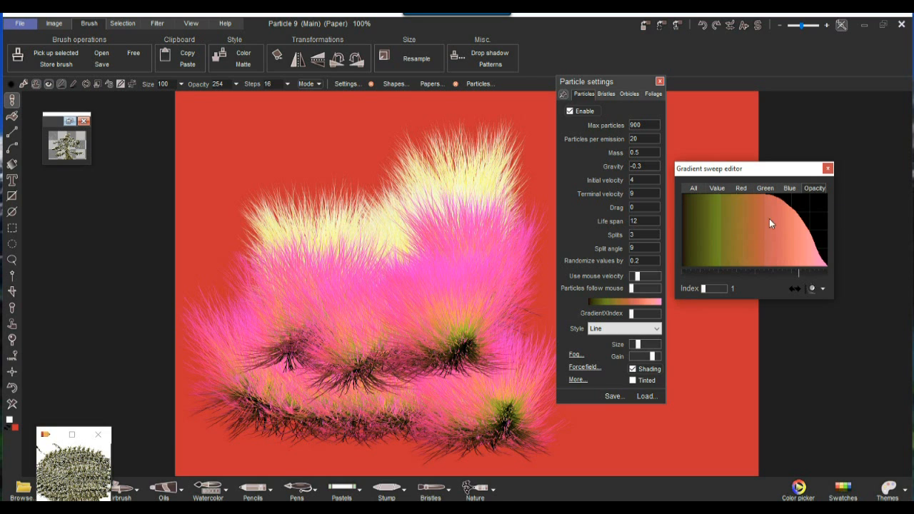
pyautogui.moveTo(711, 270); pyautogui.dragTo(719, 190)
pyautogui.moveTo(727, 230)
pyautogui.mouseDown()
pyautogui.moveTo(732, 283)
pyautogui.moveTo(745, 178)
pyautogui.moveTo(763, 277)
pyautogui.moveTo(774, 173)
pyautogui.moveTo(791, 278)
pyautogui.moveTo(802, 180)
pyautogui.moveTo(814, 265)
pyautogui.mouseUp()
pyautogui.moveTo(294, 158)
pyautogui.mouseDown()
pyautogui.moveTo(329, 168)
pyautogui.moveTo(459, 323)
pyautogui.moveTo(420, 389)
pyautogui.moveTo(341, 384)
pyautogui.mouseUp()
pyautogui.click(11, 407)
pyautogui.moveTo(360, 327)
pyautogui.mouseDown()
pyautogui.moveTo(518, 409)
pyautogui.moveTo(263, 415)
pyautogui.moveTo(263, 427)
pyautogui.mouseUp()
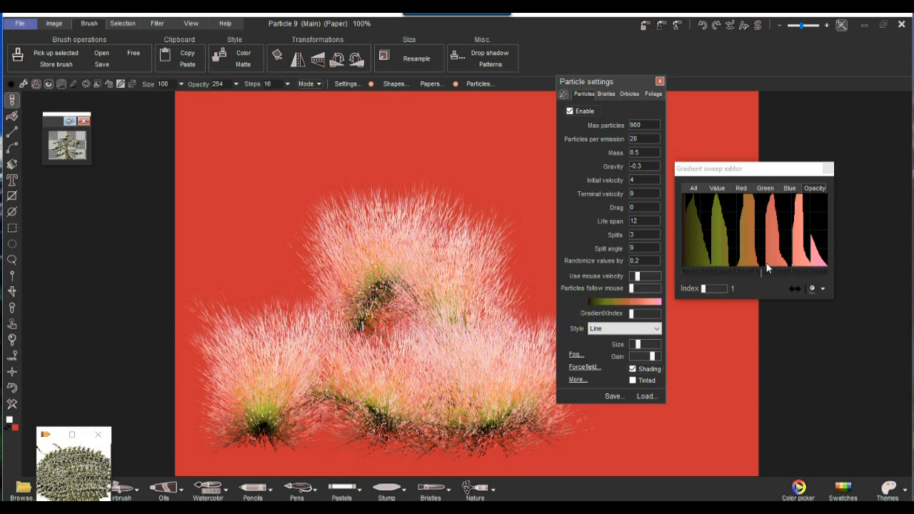
# Step: Redraw the gradient's Value curve with alternating bright peaks and dark dips, and paint strokes with it
pyautogui.click(718, 189)
pyautogui.moveTo(687, 252)
pyautogui.mouseDown()
pyautogui.moveTo(710, 197)
pyautogui.moveTo(755, 275)
pyautogui.moveTo(779, 228)
pyautogui.moveTo(828, 251)
pyautogui.mouseUp()
pyautogui.moveTo(399, 245)
pyautogui.mouseDown()
pyautogui.moveTo(289, 265)
pyautogui.moveTo(242, 324)
pyautogui.moveTo(422, 389)
pyautogui.moveTo(327, 414)
pyautogui.mouseUp()
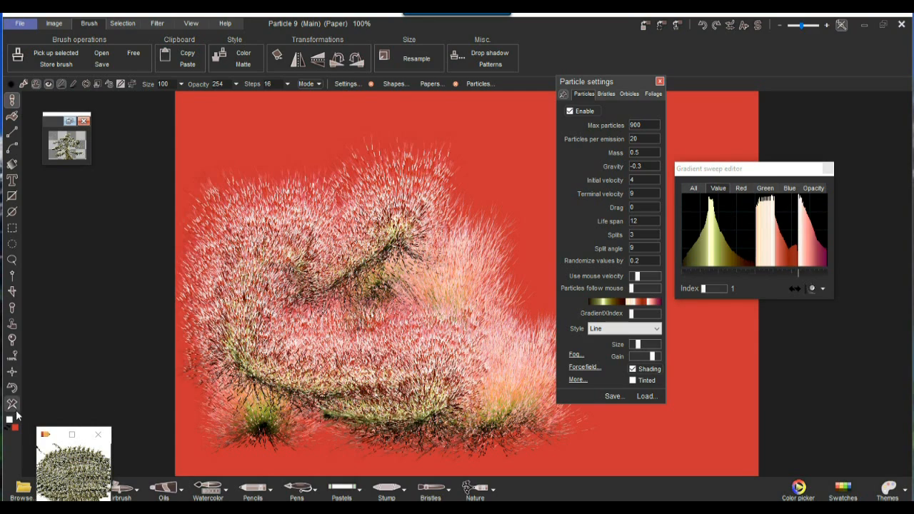
# Step: Clear the canvas twice, painting banded hair strokes across it each time
pyautogui.click(16, 410)
pyautogui.moveTo(357, 209)
pyautogui.mouseDown()
pyautogui.moveTo(388, 323)
pyautogui.moveTo(468, 464)
pyautogui.moveTo(753, 295)
pyautogui.moveTo(748, 338)
pyautogui.moveTo(371, 371)
pyautogui.moveTo(510, 331)
pyautogui.moveTo(512, 256)
pyautogui.mouseUp()
pyautogui.moveTo(543, 143)
pyautogui.mouseDown()
pyautogui.moveTo(241, 280)
pyautogui.moveTo(238, 466)
pyautogui.moveTo(450, 245)
pyautogui.moveTo(548, 264)
pyautogui.mouseUp()
pyautogui.moveTo(371, 147)
pyautogui.mouseDown()
pyautogui.moveTo(314, 171)
pyautogui.moveTo(422, 216)
pyautogui.mouseUp()
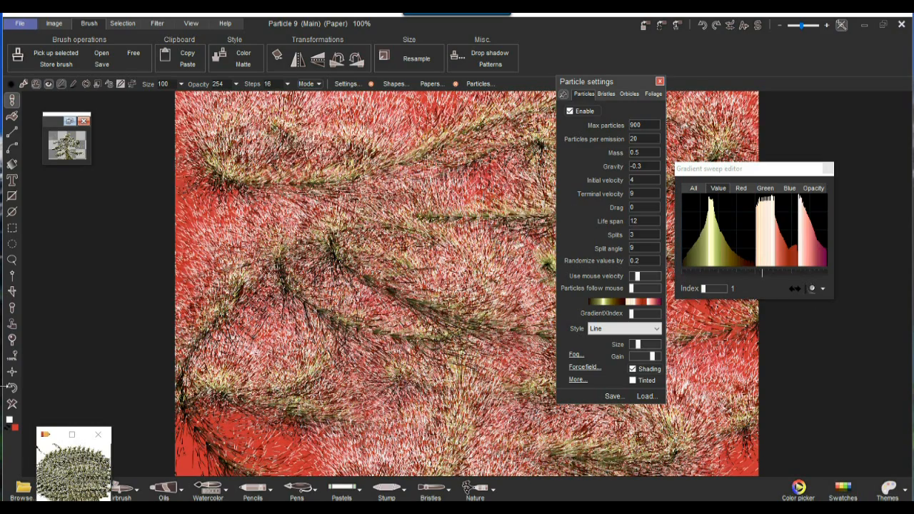
pyautogui.click(11, 404)
pyautogui.moveTo(284, 312)
pyautogui.mouseDown()
pyautogui.moveTo(332, 317)
pyautogui.moveTo(321, 367)
pyautogui.moveTo(436, 379)
pyautogui.moveTo(261, 386)
pyautogui.moveTo(450, 197)
pyautogui.moveTo(375, 228)
pyautogui.moveTo(600, 369)
pyautogui.mouseUp()
pyautogui.moveTo(445, 357); pyautogui.dragTo(354, 241)
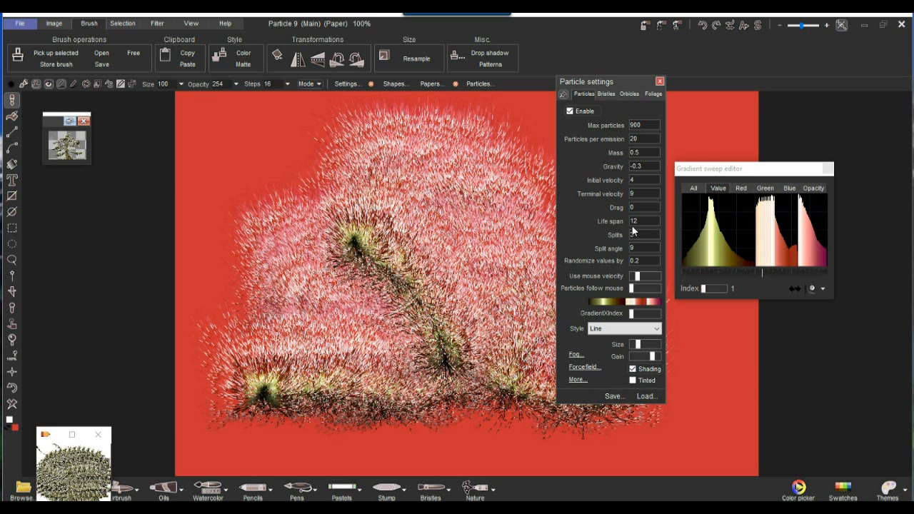
# Step: Paint further hair strokes across the whole canvas with the current particle settings, and clear it to the red background
pyautogui.click(635, 193)
pyautogui.click(657, 180)
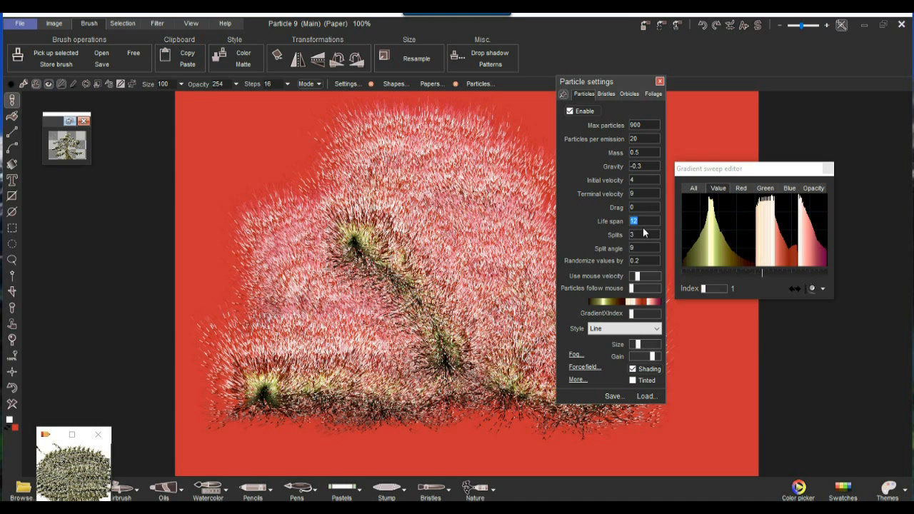
pyautogui.click(635, 235)
pyautogui.moveTo(688, 116)
pyautogui.mouseDown()
pyautogui.moveTo(661, 169)
pyautogui.moveTo(625, 366)
pyautogui.moveTo(718, 428)
pyautogui.moveTo(595, 413)
pyautogui.moveTo(404, 422)
pyautogui.moveTo(679, 379)
pyautogui.mouseUp()
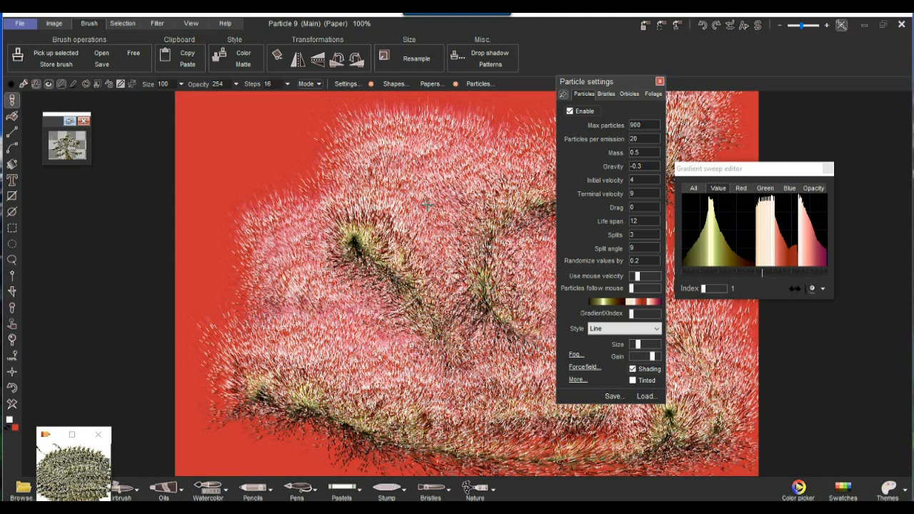
pyautogui.moveTo(314, 210)
pyautogui.mouseDown()
pyautogui.moveTo(191, 327)
pyautogui.moveTo(493, 382)
pyautogui.moveTo(370, 331)
pyautogui.moveTo(357, 293)
pyautogui.moveTo(304, 254)
pyautogui.moveTo(336, 232)
pyautogui.mouseUp()
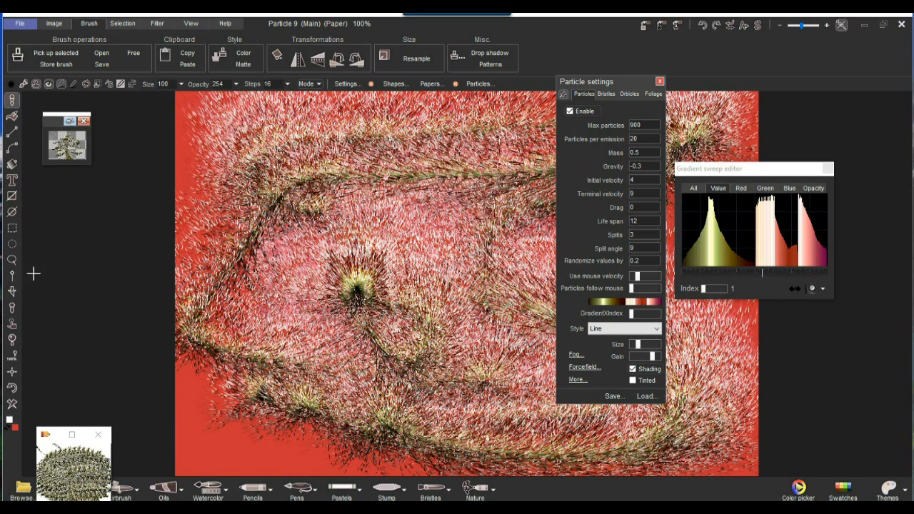
pyautogui.click(19, 403)
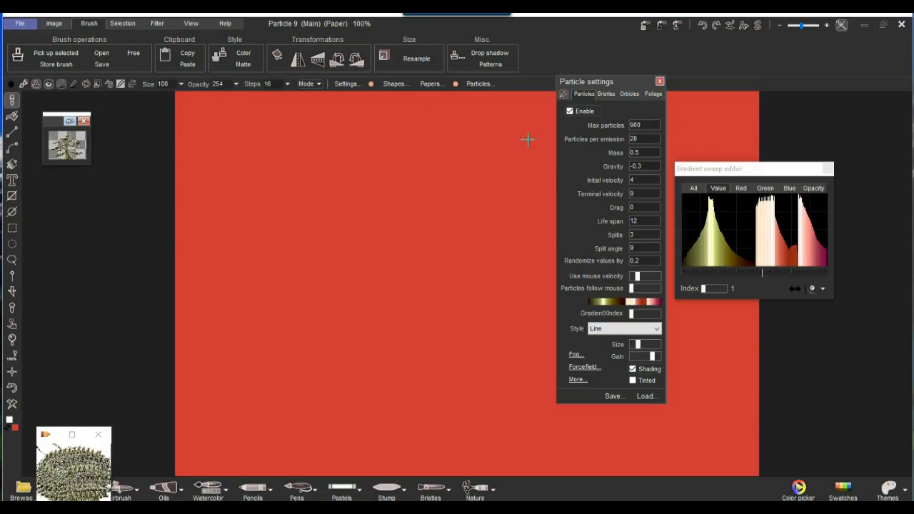
# Step: Turn off particles, pick the Totally oils brush and paint two short white strokes near the canvas's upper part
pyautogui.click(590, 113)
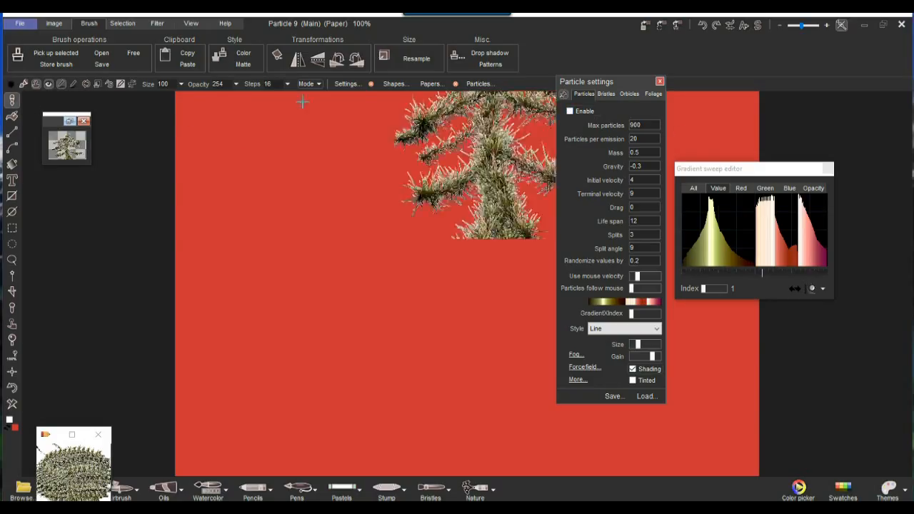
pyautogui.click(12, 101)
pyautogui.moveTo(71, 149)
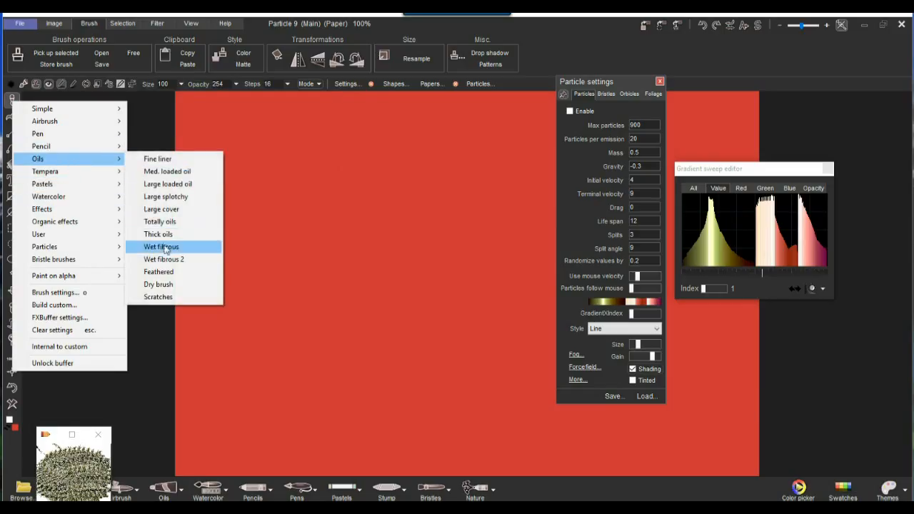
pyautogui.click(159, 222)
pyautogui.moveTo(232, 185); pyautogui.dragTo(361, 180)
pyautogui.moveTo(529, 174); pyautogui.dragTo(406, 182)
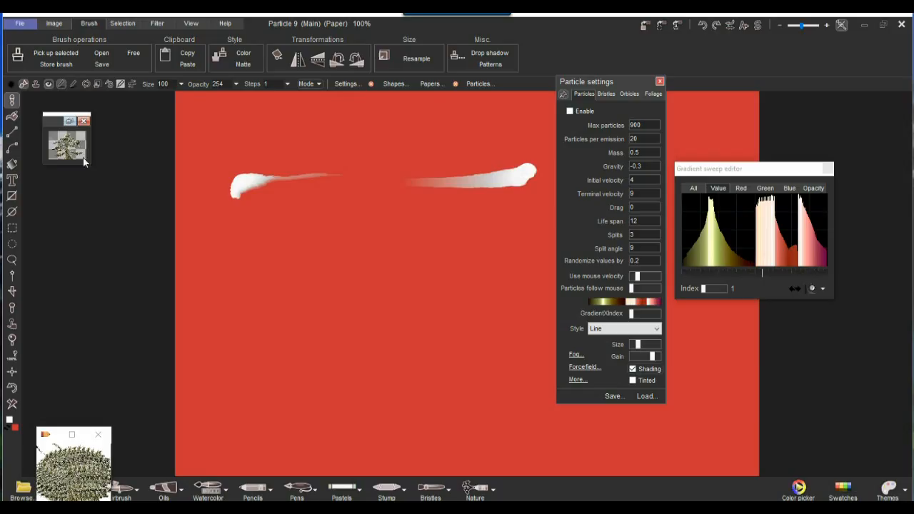
# Step: Switch to the Thick oils brush and cover the canvas with crossing horizontal and vertical white strokes
pyautogui.click(13, 100)
pyautogui.moveTo(72, 158)
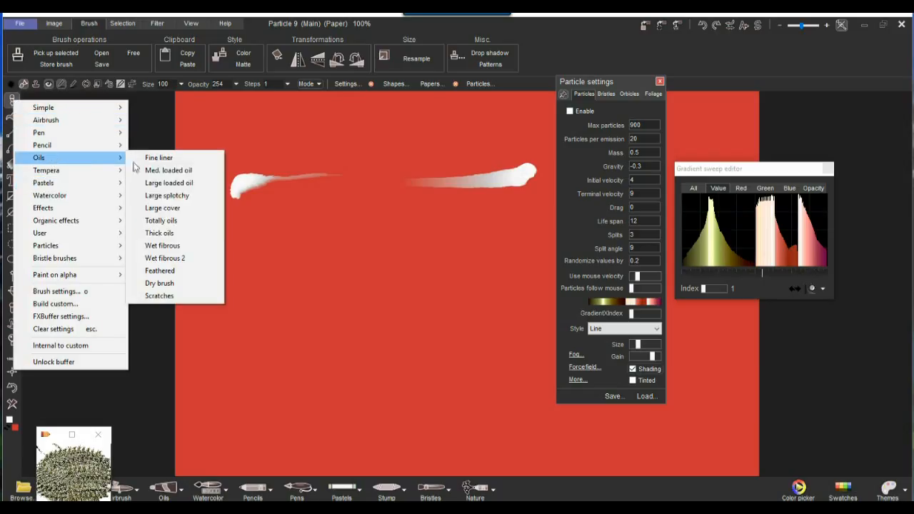
pyautogui.click(160, 234)
pyautogui.moveTo(178, 175); pyautogui.dragTo(753, 175)
pyautogui.moveTo(698, 229)
pyautogui.mouseDown()
pyautogui.moveTo(225, 264)
pyautogui.moveTo(855, 307)
pyautogui.moveTo(121, 362)
pyautogui.moveTo(510, 395)
pyautogui.mouseUp()
pyautogui.moveTo(815, 423); pyautogui.dragTo(325, 461)
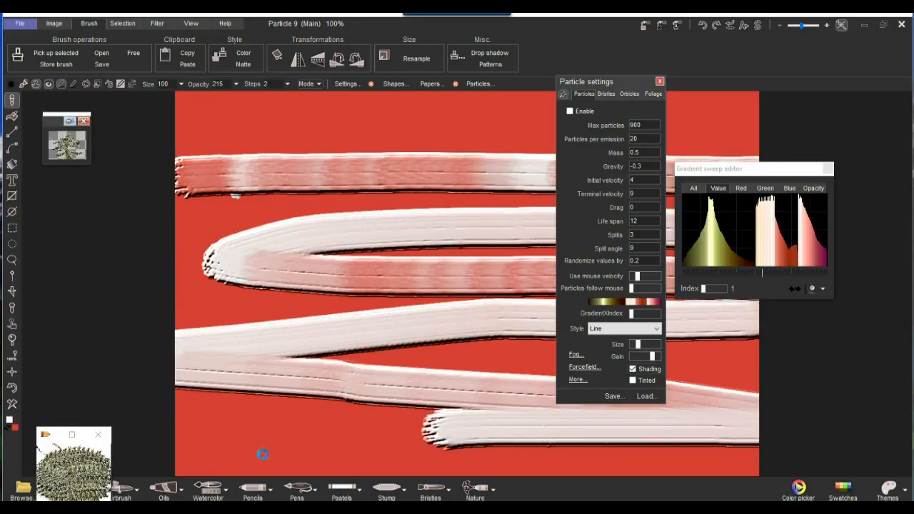
pyautogui.moveTo(254, 110)
pyautogui.mouseDown()
pyautogui.moveTo(235, 230)
pyautogui.moveTo(343, 247)
pyautogui.moveTo(372, 72)
pyautogui.moveTo(375, 457)
pyautogui.moveTo(493, 60)
pyautogui.moveTo(568, 238)
pyautogui.moveTo(609, 427)
pyautogui.moveTo(730, 43)
pyautogui.mouseUp()
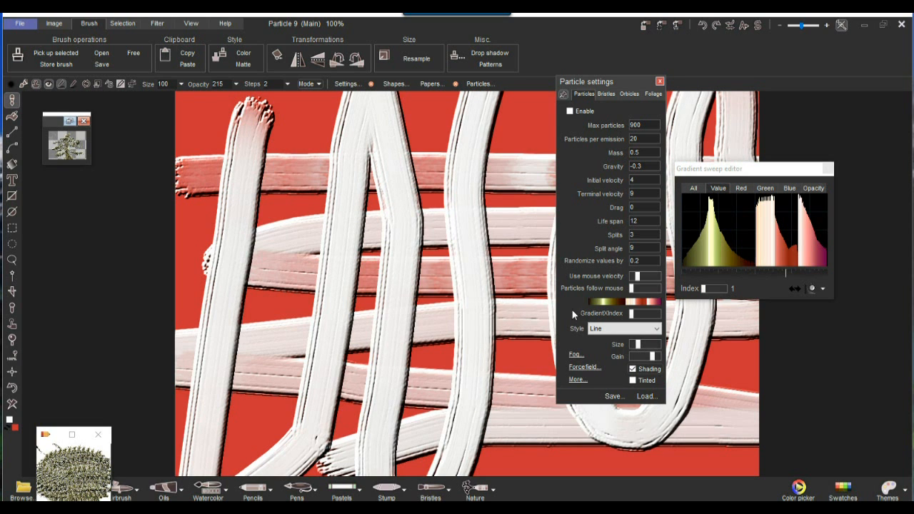
# Step: Close the gradient sweep editor, enable particles again and move the Particle settings window mostly clear of the painting
pyautogui.moveTo(618, 82); pyautogui.dragTo(152, 101)
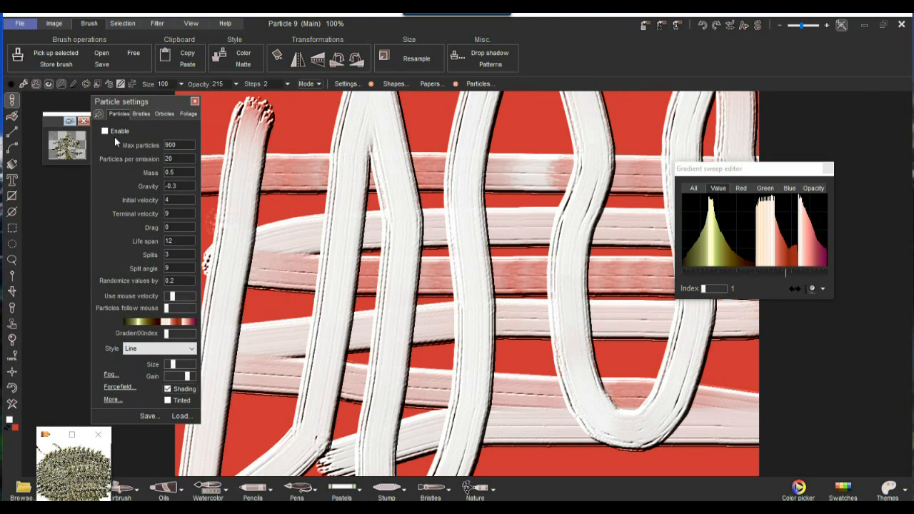
pyautogui.moveTo(136, 100); pyautogui.dragTo(777, 115)
pyautogui.click(828, 169)
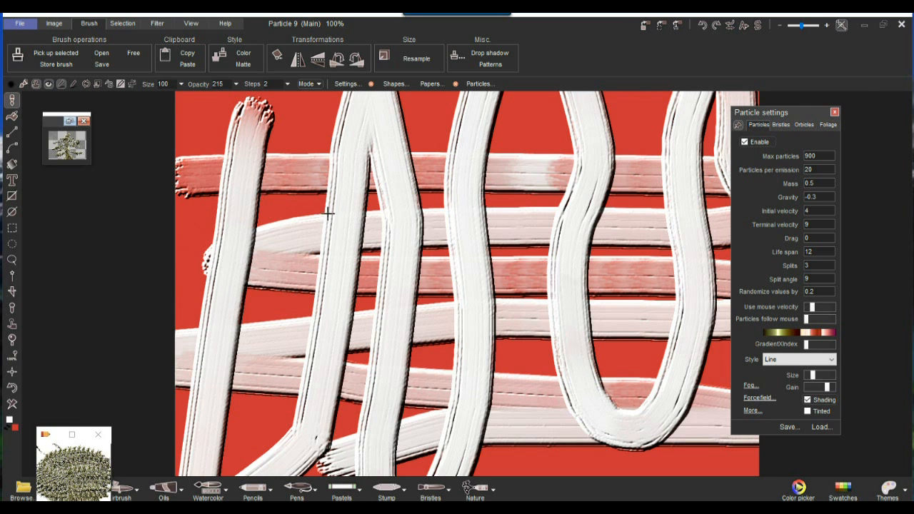
pyautogui.moveTo(800, 110); pyautogui.dragTo(710, 77)
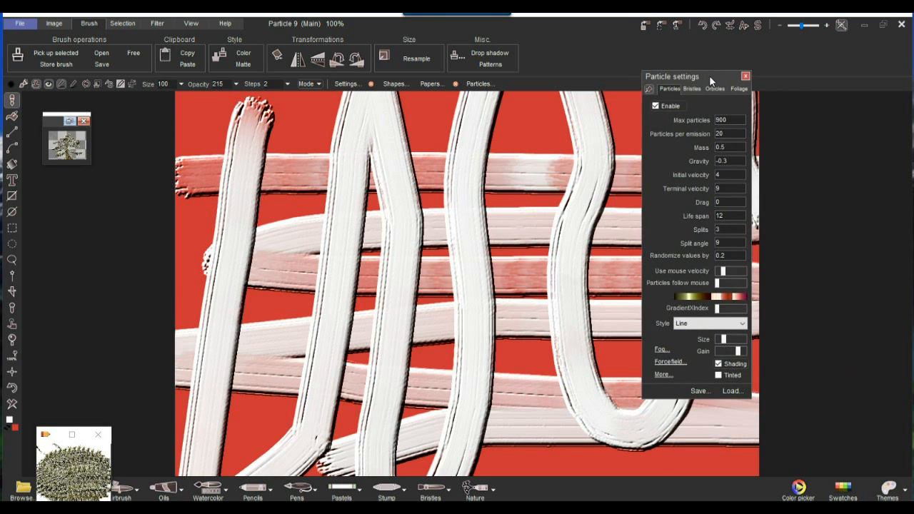
# Step: Load the Ginieffect.opt particle preset, paint a test stroke with it and undo the stroke
pyautogui.click(731, 392)
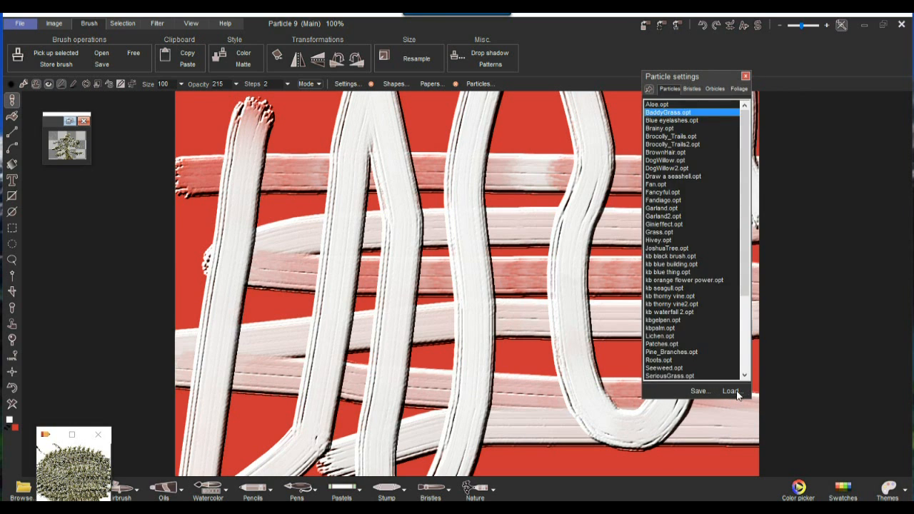
pyautogui.click(665, 224)
pyautogui.moveTo(439, 322)
pyautogui.mouseDown()
pyautogui.moveTo(423, 309)
pyautogui.moveTo(493, 188)
pyautogui.moveTo(335, 143)
pyautogui.moveTo(214, 286)
pyautogui.moveTo(537, 414)
pyautogui.moveTo(607, 286)
pyautogui.mouseUp()
pyautogui.click(12, 388)
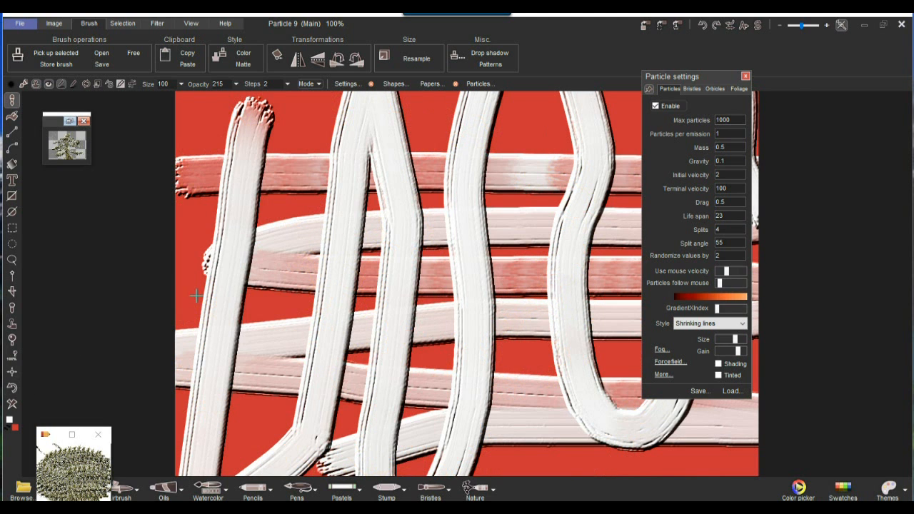
# Step: Set the particle life span to 66, paint a test stroke over the oil strokes and undo it
pyautogui.moveTo(733, 215); pyautogui.dragTo(672, 215)
pyautogui.write('66')
pyautogui.moveTo(464, 339)
pyautogui.mouseDown()
pyautogui.moveTo(465, 307)
pyautogui.moveTo(577, 238)
pyautogui.moveTo(363, 234)
pyautogui.moveTo(207, 176)
pyautogui.moveTo(191, 300)
pyautogui.moveTo(480, 376)
pyautogui.moveTo(503, 372)
pyautogui.mouseUp()
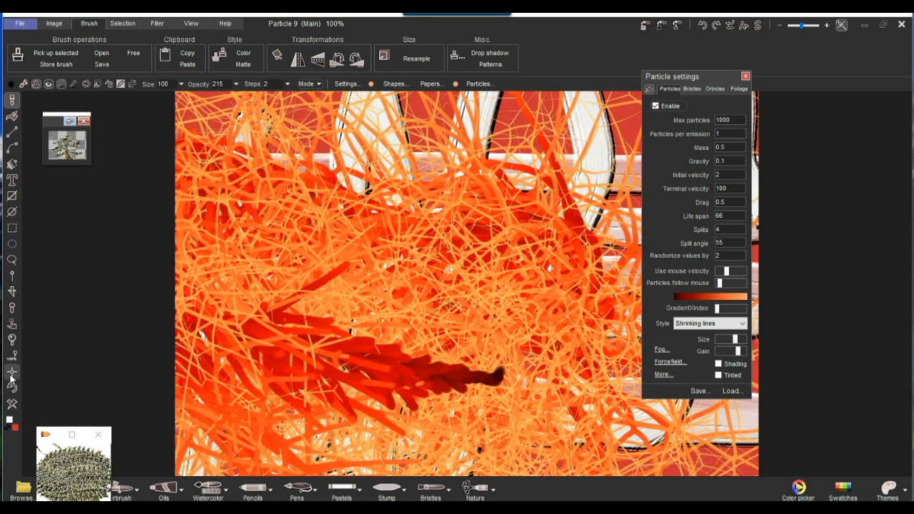
pyautogui.click(12, 388)
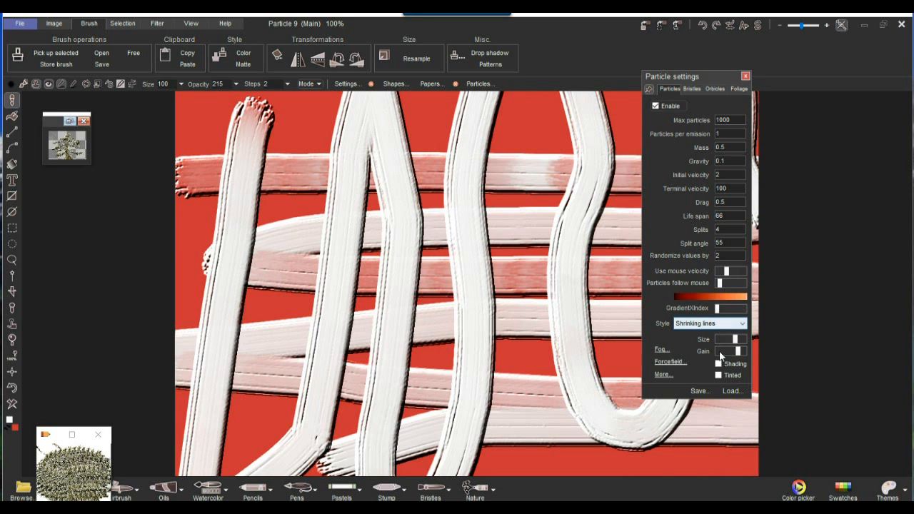
# Step: Reduce the particle size to get thin branching lines, painting and undoing two test strokes
pyautogui.moveTo(735, 340); pyautogui.dragTo(718, 343)
pyautogui.moveTo(566, 336)
pyautogui.mouseDown()
pyautogui.moveTo(536, 314)
pyautogui.moveTo(407, 336)
pyautogui.moveTo(250, 286)
pyautogui.moveTo(400, 122)
pyautogui.moveTo(169, 289)
pyautogui.mouseUp()
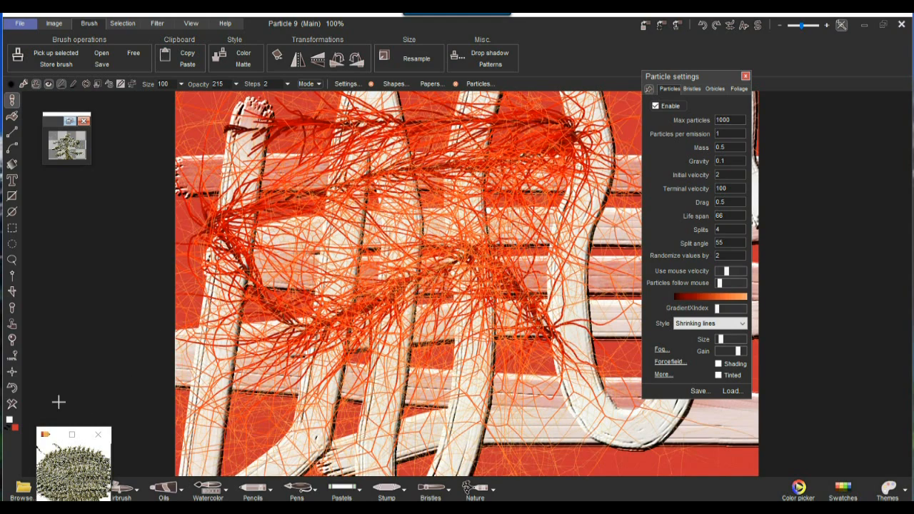
pyautogui.click(11, 388)
pyautogui.moveTo(698, 71); pyautogui.dragTo(743, 58)
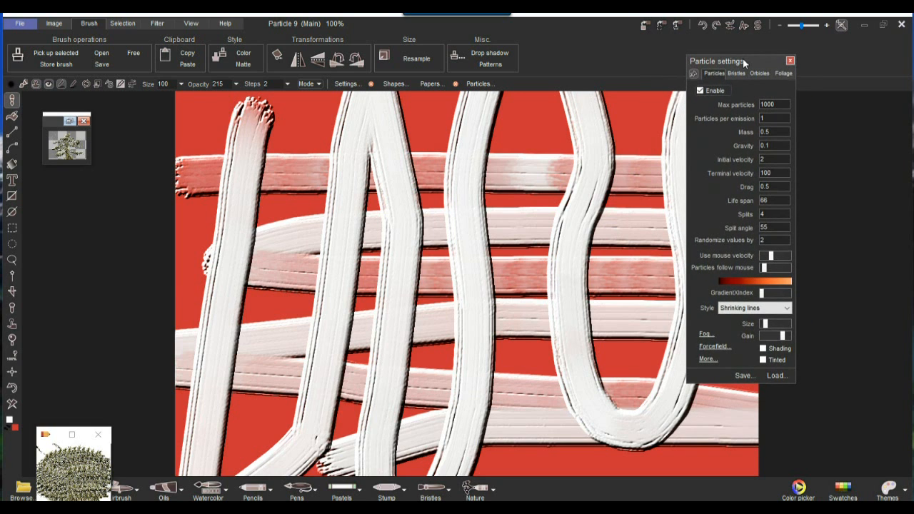
pyautogui.moveTo(498, 352)
pyautogui.mouseDown()
pyautogui.moveTo(561, 292)
pyautogui.moveTo(536, 300)
pyautogui.moveTo(457, 236)
pyautogui.moveTo(277, 305)
pyautogui.moveTo(377, 375)
pyautogui.moveTo(446, 407)
pyautogui.mouseUp()
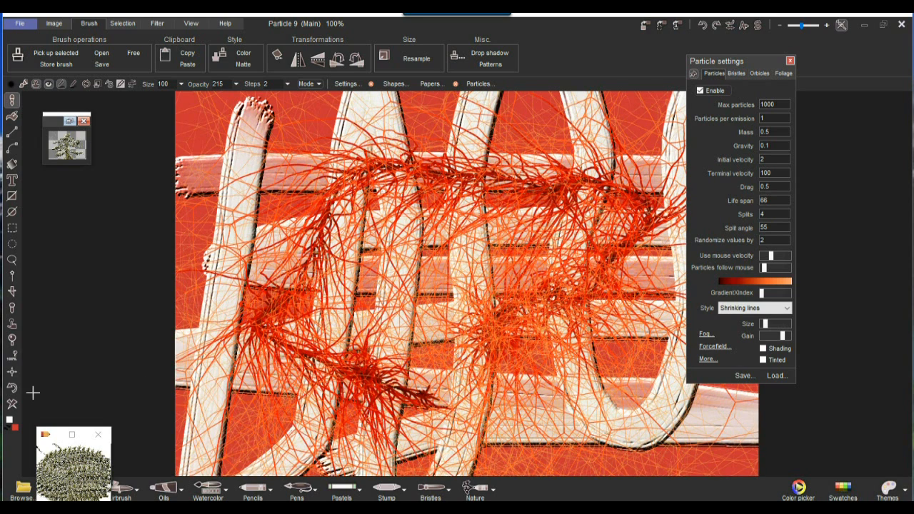
pyautogui.click(13, 389)
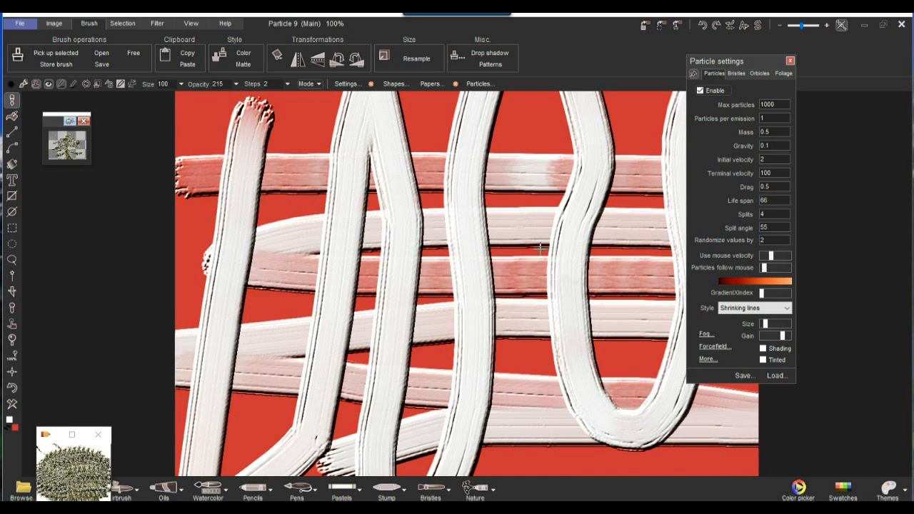
# Step: Open the force field settings, raise Power to about the middle, paint a test stroke and undo it
pyautogui.click(716, 347)
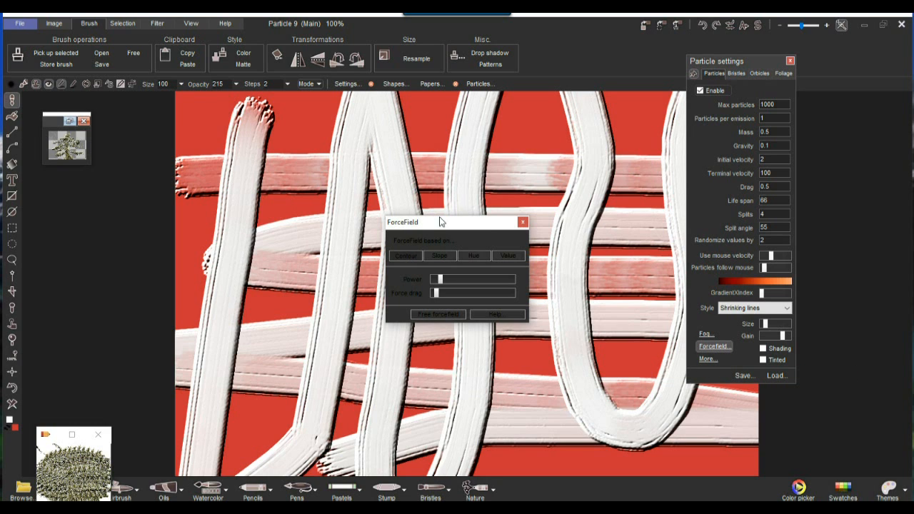
pyautogui.moveTo(482, 229); pyautogui.dragTo(145, 212)
pyautogui.moveTo(107, 265); pyautogui.dragTo(126, 265)
pyautogui.moveTo(241, 273)
pyautogui.mouseDown()
pyautogui.moveTo(393, 271)
pyautogui.moveTo(409, 328)
pyautogui.moveTo(455, 341)
pyautogui.moveTo(484, 368)
pyautogui.moveTo(627, 377)
pyautogui.moveTo(571, 211)
pyautogui.moveTo(606, 137)
pyautogui.moveTo(551, 154)
pyautogui.moveTo(544, 322)
pyautogui.moveTo(461, 348)
pyautogui.moveTo(456, 222)
pyautogui.moveTo(482, 139)
pyautogui.moveTo(461, 265)
pyautogui.moveTo(480, 334)
pyautogui.moveTo(313, 368)
pyautogui.mouseUp()
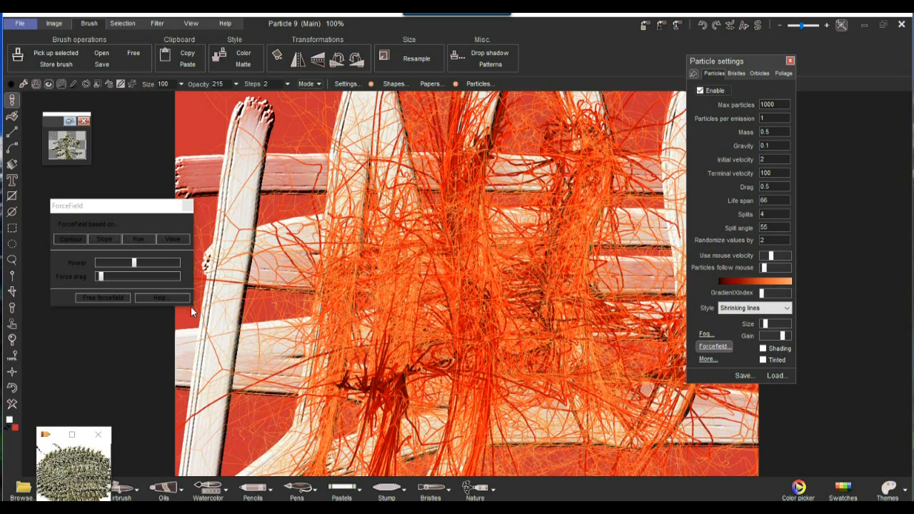
pyautogui.click(11, 388)
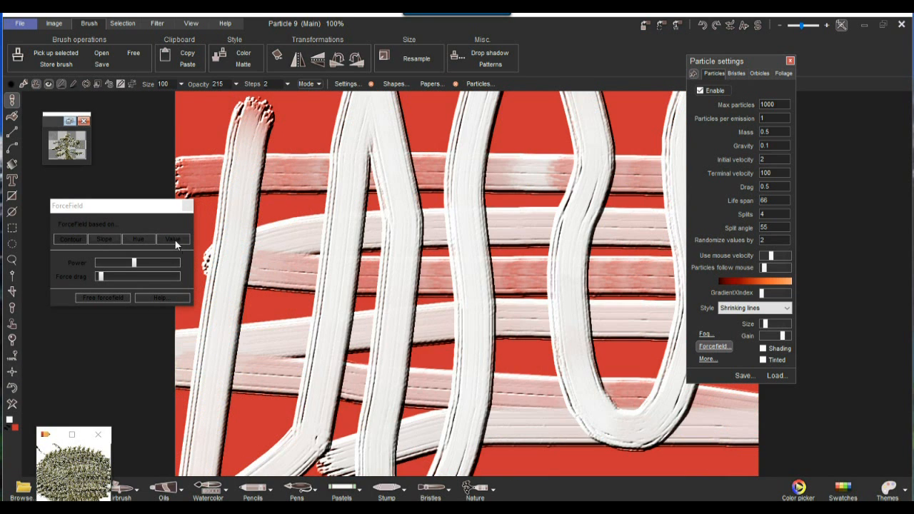
# Step: Increase the force drag slightly, paint over the oil strokes, and paint again across a cleared canvas
pyautogui.moveTo(105, 276); pyautogui.dragTo(112, 278)
pyautogui.moveTo(318, 309)
pyautogui.mouseDown()
pyautogui.moveTo(317, 266)
pyautogui.moveTo(333, 343)
pyautogui.moveTo(326, 437)
pyautogui.moveTo(371, 184)
pyautogui.moveTo(361, 115)
pyautogui.moveTo(389, 457)
pyautogui.moveTo(457, 400)
pyautogui.moveTo(460, 284)
pyautogui.moveTo(516, 416)
pyautogui.moveTo(473, 194)
pyautogui.moveTo(564, 150)
pyautogui.moveTo(558, 242)
pyautogui.moveTo(607, 214)
pyautogui.moveTo(643, 164)
pyautogui.moveTo(458, 336)
pyautogui.moveTo(503, 363)
pyautogui.moveTo(429, 414)
pyautogui.moveTo(400, 212)
pyautogui.mouseUp()
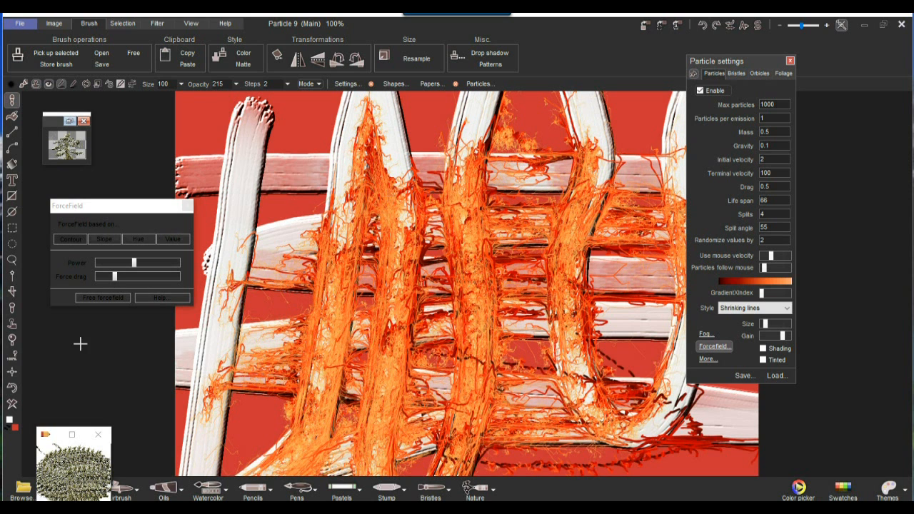
pyautogui.click(11, 403)
pyautogui.moveTo(315, 170)
pyautogui.mouseDown()
pyautogui.moveTo(354, 193)
pyautogui.moveTo(307, 264)
pyautogui.moveTo(307, 339)
pyautogui.moveTo(398, 383)
pyautogui.moveTo(427, 198)
pyautogui.moveTo(479, 117)
pyautogui.moveTo(470, 290)
pyautogui.moveTo(476, 378)
pyautogui.moveTo(511, 263)
pyautogui.moveTo(597, 160)
pyautogui.moveTo(610, 319)
pyautogui.moveTo(643, 388)
pyautogui.moveTo(608, 149)
pyautogui.moveTo(649, 265)
pyautogui.moveTo(555, 390)
pyautogui.moveTo(578, 254)
pyautogui.moveTo(494, 140)
pyautogui.moveTo(356, 108)
pyautogui.moveTo(429, 272)
pyautogui.moveTo(520, 292)
pyautogui.moveTo(433, 391)
pyautogui.moveTo(528, 387)
pyautogui.moveTo(500, 409)
pyautogui.moveTo(597, 446)
pyautogui.moveTo(325, 392)
pyautogui.moveTo(399, 158)
pyautogui.moveTo(396, 357)
pyautogui.moveTo(307, 362)
pyautogui.moveTo(343, 113)
pyautogui.moveTo(231, 188)
pyautogui.moveTo(240, 348)
pyautogui.moveTo(355, 356)
pyautogui.moveTo(350, 230)
pyautogui.moveTo(636, 263)
pyautogui.moveTo(455, 393)
pyautogui.moveTo(351, 397)
pyautogui.moveTo(410, 413)
pyautogui.moveTo(508, 415)
pyautogui.moveTo(411, 388)
pyautogui.moveTo(476, 330)
pyautogui.moveTo(466, 190)
pyautogui.moveTo(341, 133)
pyautogui.moveTo(193, 152)
pyautogui.moveTo(432, 415)
pyautogui.moveTo(504, 286)
pyautogui.moveTo(581, 179)
pyautogui.moveTo(568, 333)
pyautogui.mouseUp()
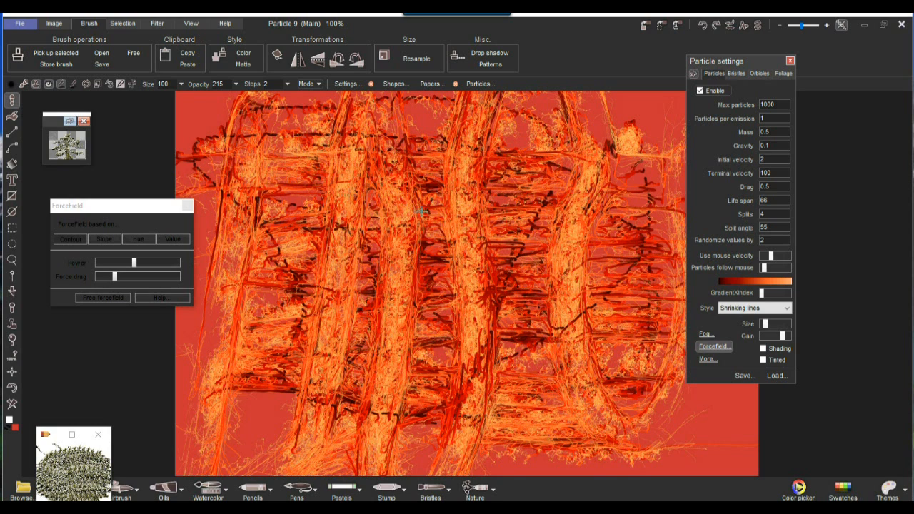
# Step: Lower the particle size to minimum and paint force field strokes on the cleared red canvas, and again after clearing it to black
pyautogui.click(12, 407)
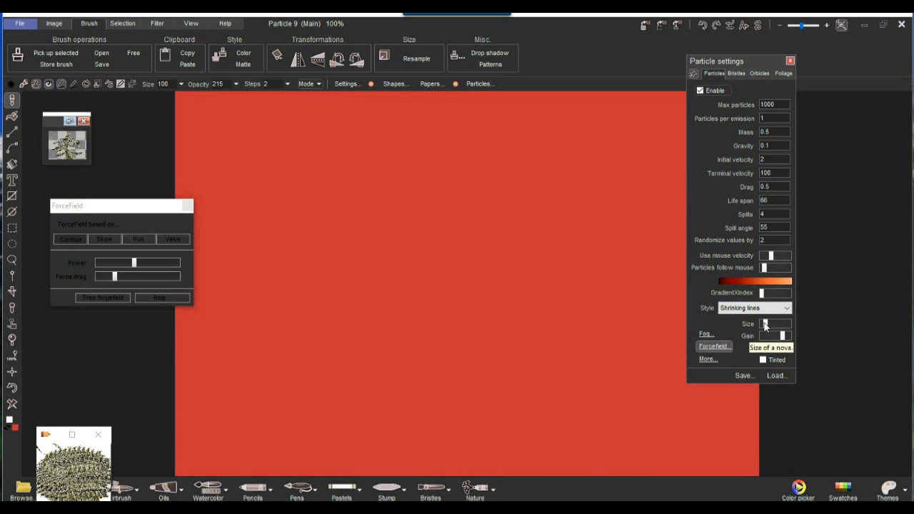
pyautogui.moveTo(386, 343)
pyautogui.mouseDown()
pyautogui.moveTo(463, 265)
pyautogui.moveTo(409, 190)
pyautogui.moveTo(486, 219)
pyautogui.moveTo(474, 260)
pyautogui.moveTo(387, 316)
pyautogui.moveTo(379, 353)
pyautogui.moveTo(378, 302)
pyautogui.moveTo(555, 252)
pyautogui.moveTo(479, 198)
pyautogui.moveTo(457, 421)
pyautogui.mouseUp()
pyautogui.click(12, 406)
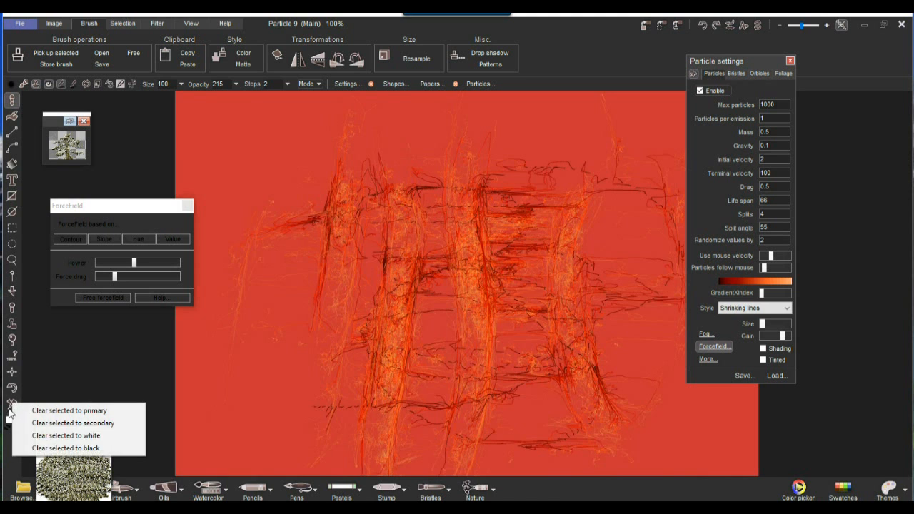
pyautogui.click(42, 445)
pyautogui.moveTo(378, 343)
pyautogui.mouseDown()
pyautogui.moveTo(477, 222)
pyautogui.moveTo(433, 221)
pyautogui.moveTo(269, 349)
pyautogui.moveTo(510, 392)
pyautogui.moveTo(590, 227)
pyautogui.moveTo(649, 319)
pyautogui.moveTo(414, 169)
pyautogui.moveTo(272, 247)
pyautogui.moveTo(357, 456)
pyautogui.moveTo(663, 85)
pyautogui.moveTo(339, 117)
pyautogui.moveTo(461, 259)
pyautogui.moveTo(489, 193)
pyautogui.moveTo(292, 332)
pyautogui.moveTo(368, 231)
pyautogui.moveTo(302, 305)
pyautogui.moveTo(677, 348)
pyautogui.moveTo(616, 445)
pyautogui.moveTo(607, 418)
pyautogui.moveTo(367, 188)
pyautogui.moveTo(243, 176)
pyautogui.moveTo(539, 162)
pyautogui.moveTo(494, 178)
pyautogui.moveTo(469, 370)
pyautogui.moveTo(278, 415)
pyautogui.moveTo(304, 425)
pyautogui.mouseUp()
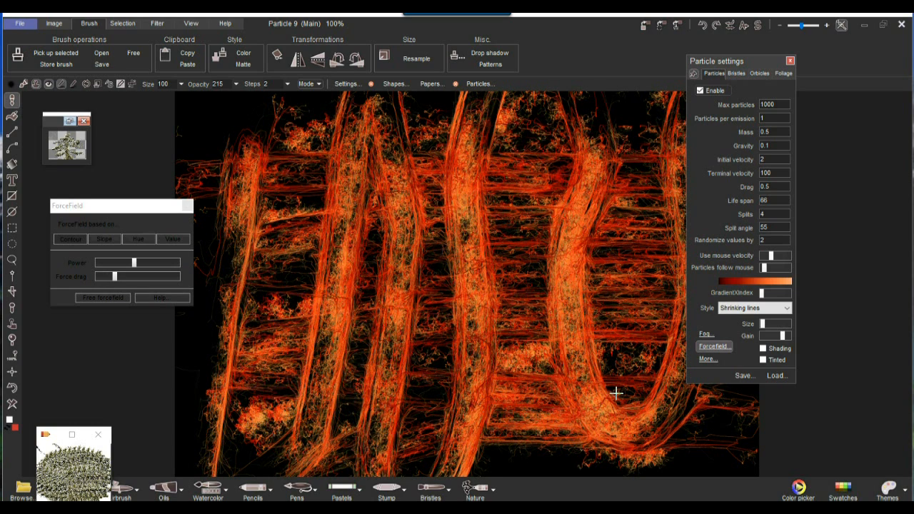
# Step: Set the particle age decrement to 2 in the extra options and paint a stroke on a freshly cleared canvas
pyautogui.moveTo(745, 64)
pyautogui.mouseDown()
pyautogui.moveTo(796, 126)
pyautogui.moveTo(784, 64)
pyautogui.mouseUp()
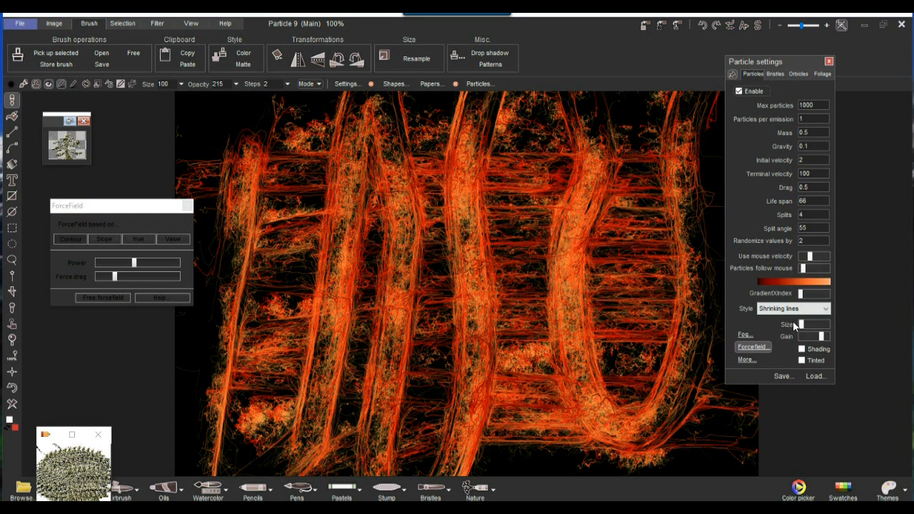
pyautogui.click(747, 360)
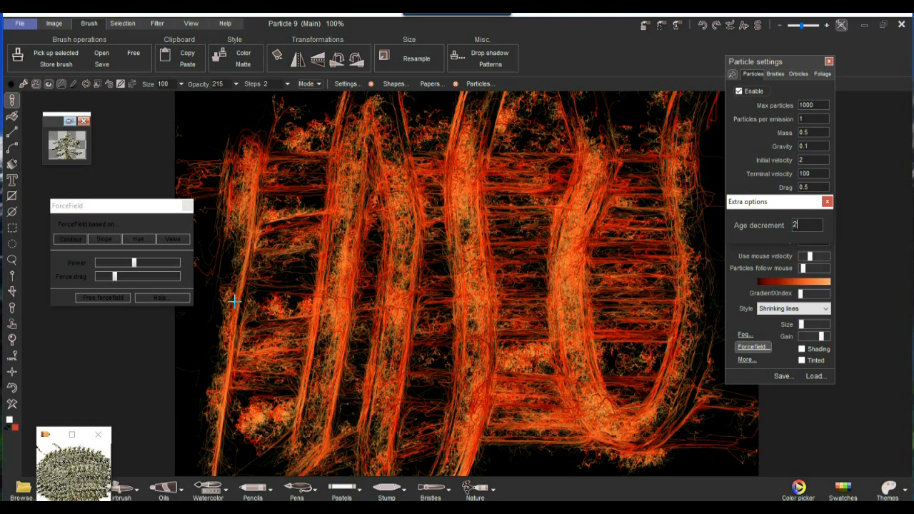
pyautogui.click(12, 404)
pyautogui.moveTo(377, 293)
pyautogui.mouseDown()
pyautogui.moveTo(355, 266)
pyautogui.moveTo(502, 169)
pyautogui.moveTo(590, 341)
pyautogui.mouseUp()
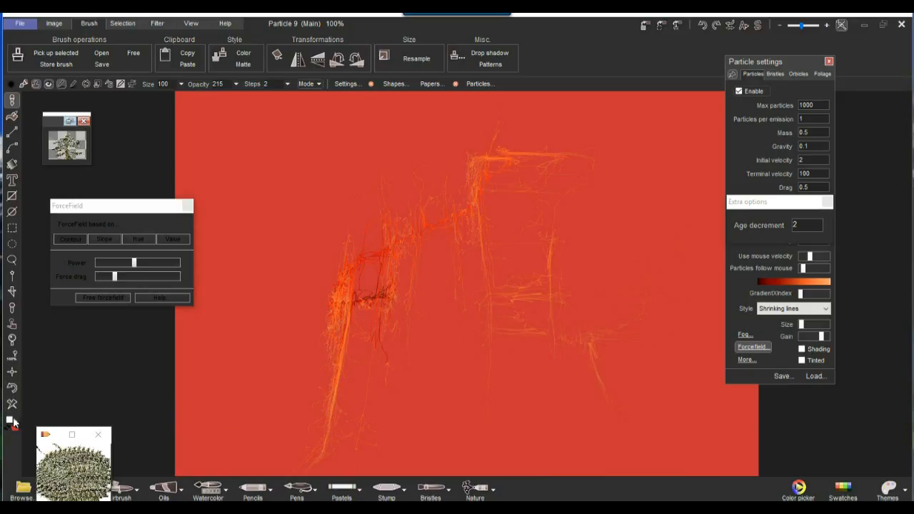
# Step: Change the secondary color to black, clear the canvas to it and paint a diagonal particle stroke
pyautogui.click(14, 428)
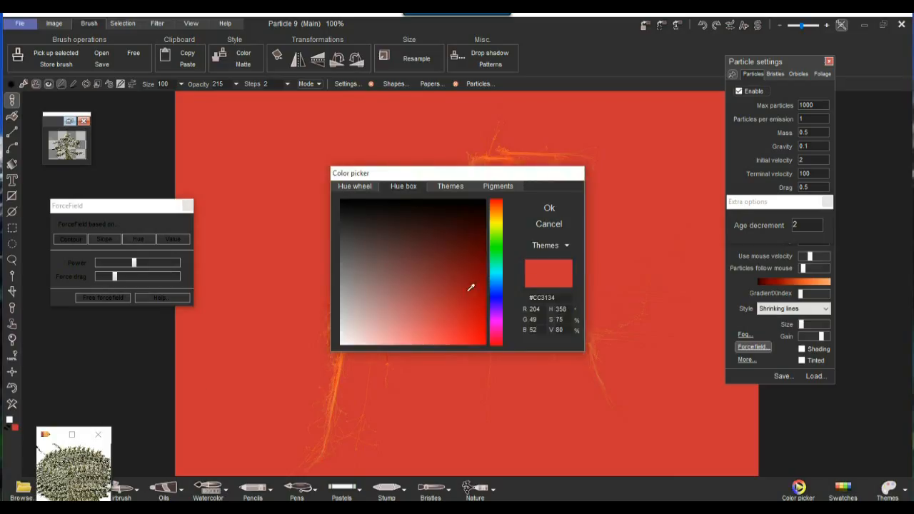
pyautogui.click(547, 207)
pyautogui.moveTo(393, 436); pyautogui.dragTo(429, 337)
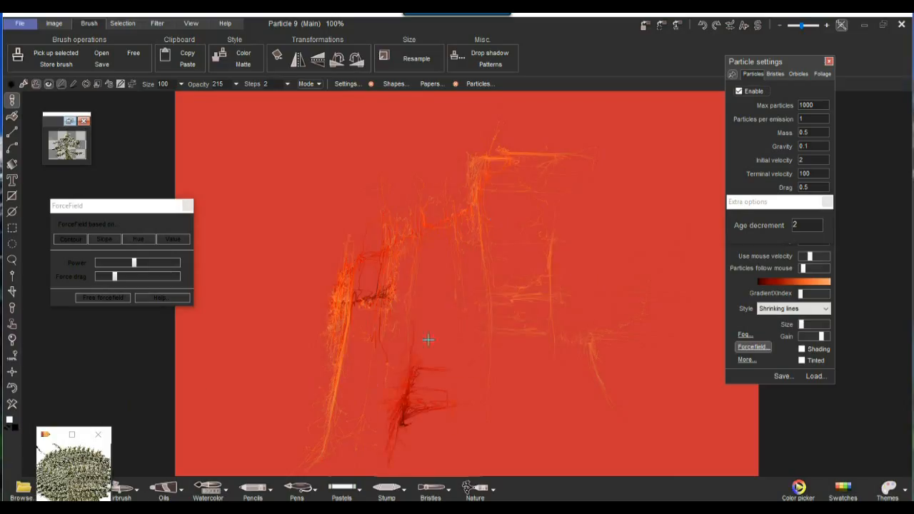
pyautogui.click(11, 406)
pyautogui.moveTo(363, 374)
pyautogui.mouseDown()
pyautogui.moveTo(412, 277)
pyautogui.moveTo(465, 213)
pyautogui.moveTo(517, 190)
pyautogui.moveTo(583, 190)
pyautogui.mouseUp()
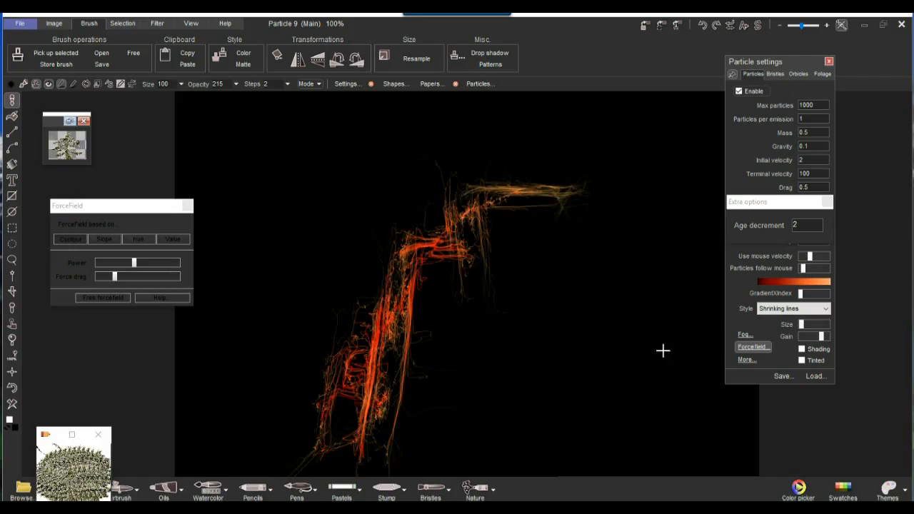
# Step: Close the extra options covering the particle settings and set the particle splits to 22
pyautogui.scroll(5, 442, 268)
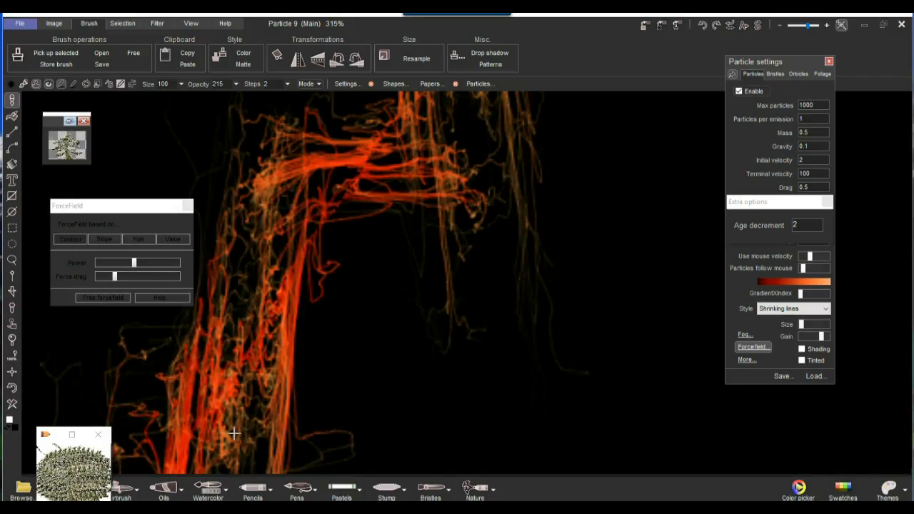
pyautogui.scroll(-2, 413, 185)
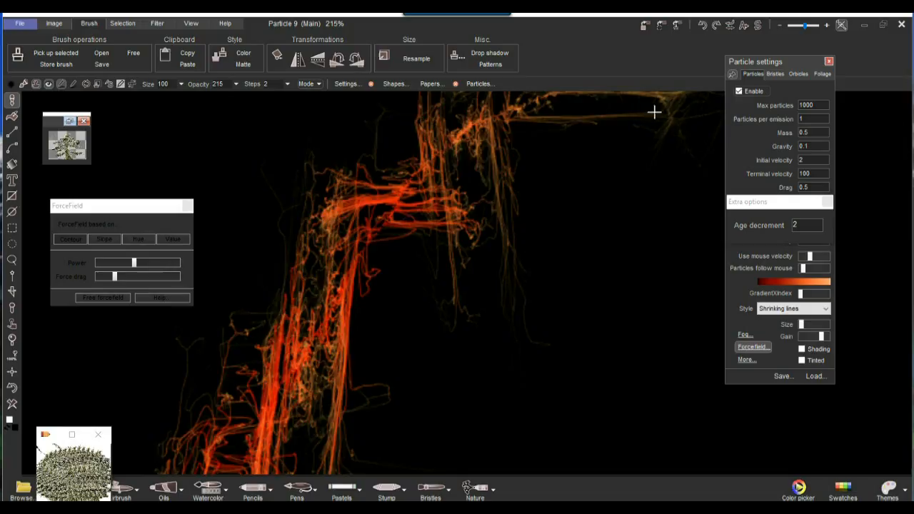
pyautogui.scroll(-1, 660, 129)
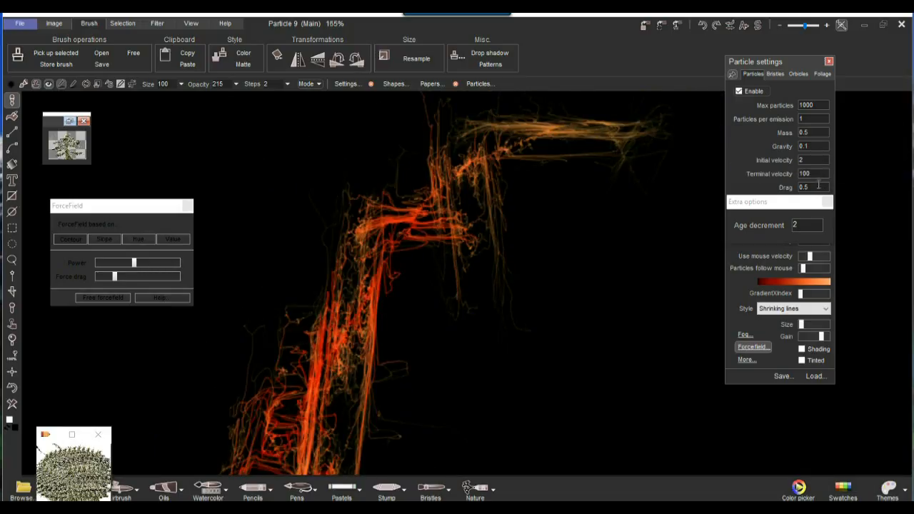
pyautogui.click(802, 203)
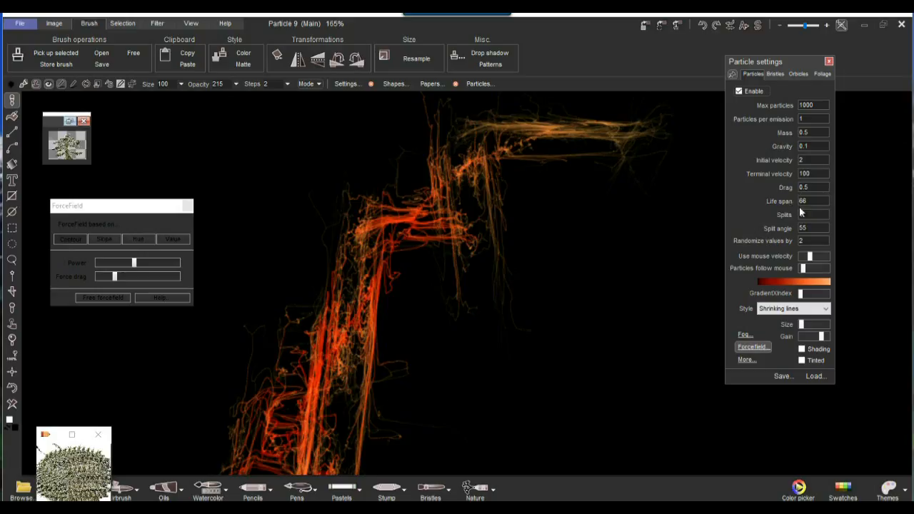
pyautogui.doubleClick(811, 214)
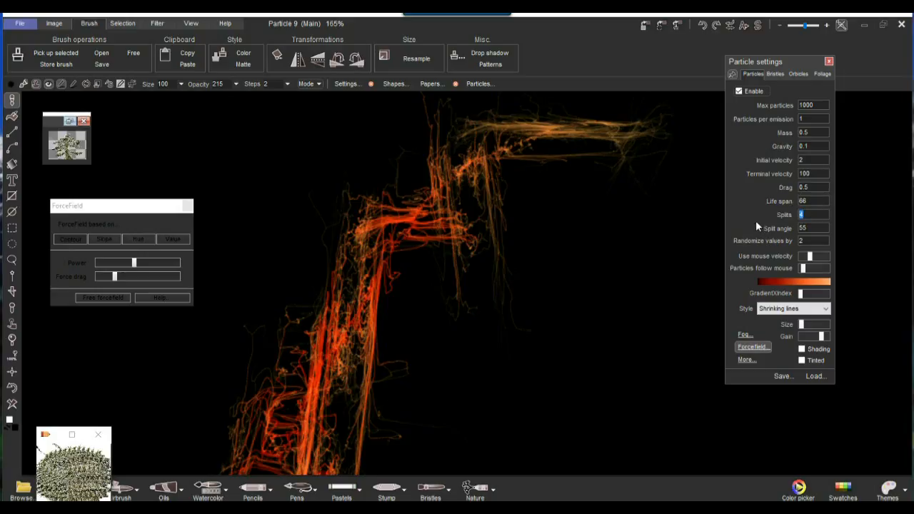
pyautogui.write('22')
# Step: Clear the canvas and paint two upward particle strokes side by side with the force field active
pyautogui.click(12, 405)
pyautogui.scroll(-4, 368, 310)
pyautogui.scroll(2, 368, 310)
pyautogui.moveTo(310, 397)
pyautogui.mouseDown()
pyautogui.moveTo(301, 372)
pyautogui.moveTo(316, 352)
pyautogui.moveTo(303, 301)
pyautogui.moveTo(334, 254)
pyautogui.moveTo(345, 210)
pyautogui.moveTo(395, 193)
pyautogui.mouseUp()
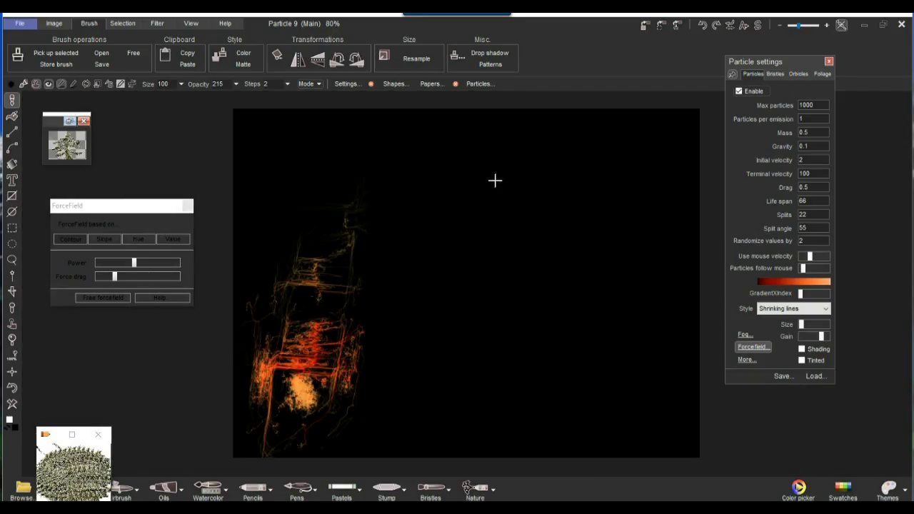
pyautogui.scroll(2, 321, 174)
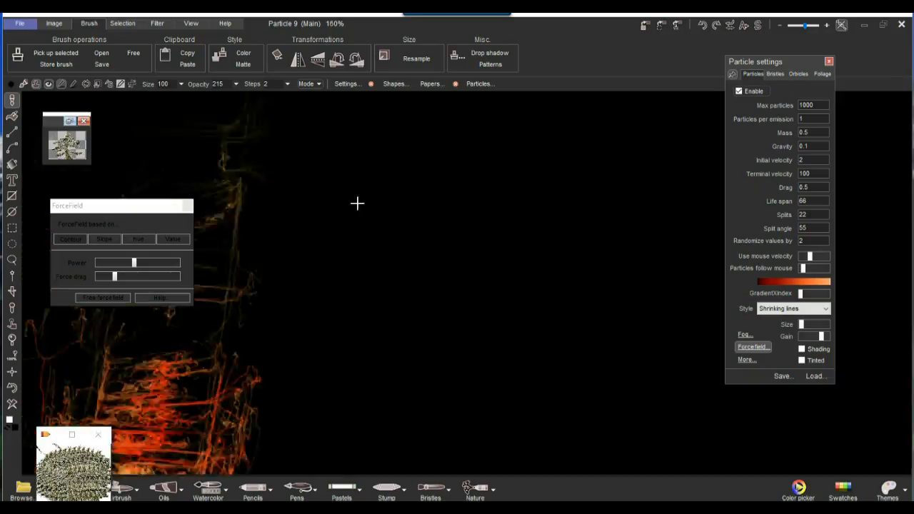
pyautogui.scroll(-1, 357, 204)
pyautogui.moveTo(463, 432)
pyautogui.mouseDown()
pyautogui.moveTo(503, 292)
pyautogui.moveTo(543, 208)
pyautogui.mouseUp()
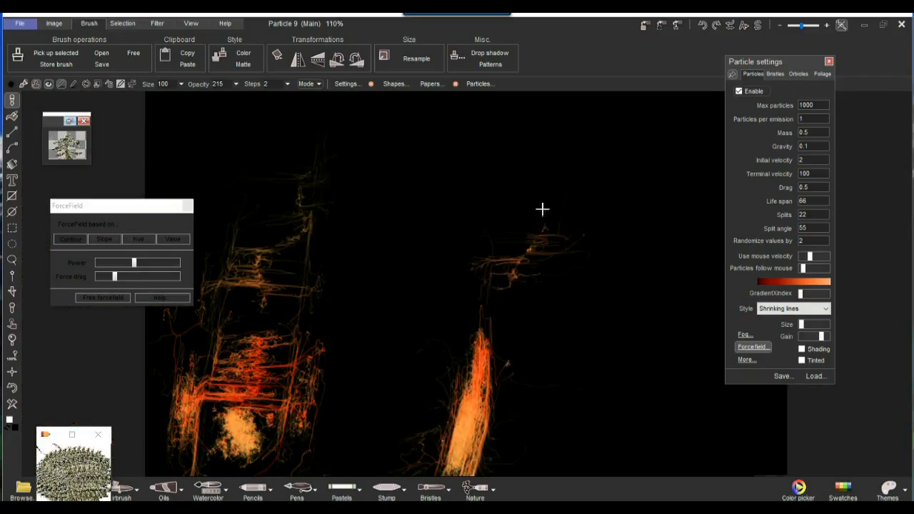
# Step: Lower the force field power and drag to about minimum and paint particle strokes across a cleared canvas
pyautogui.moveTo(134, 263); pyautogui.dragTo(98, 278)
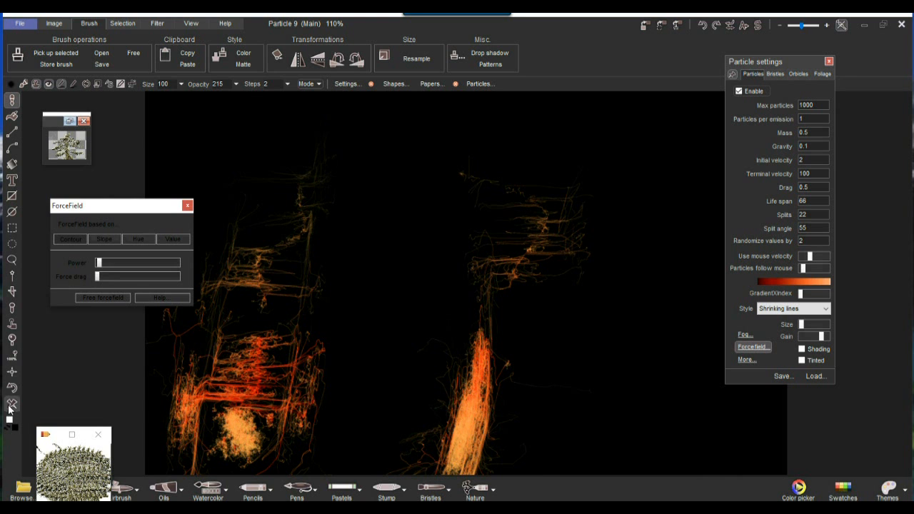
pyautogui.click(11, 403)
pyautogui.moveTo(316, 385); pyautogui.dragTo(408, 243)
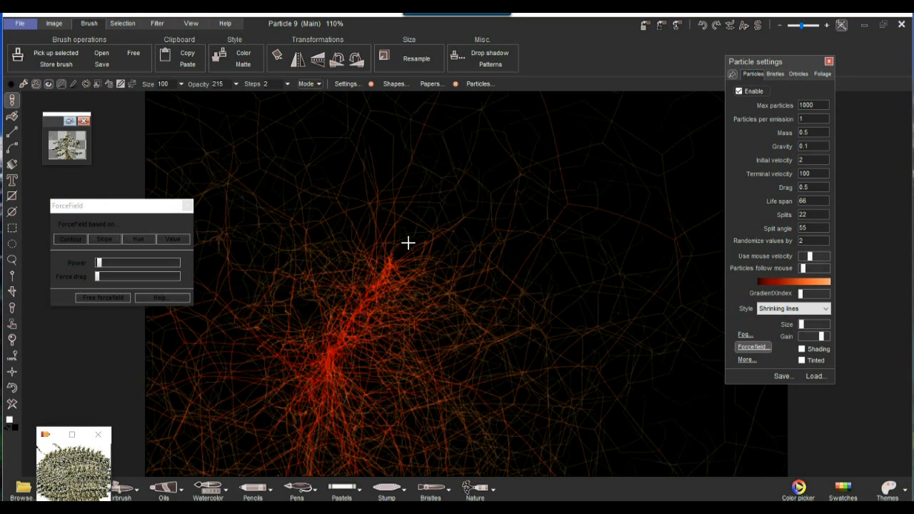
pyautogui.moveTo(548, 252)
pyautogui.mouseDown()
pyautogui.moveTo(615, 259)
pyautogui.moveTo(662, 238)
pyautogui.moveTo(661, 169)
pyautogui.mouseUp()
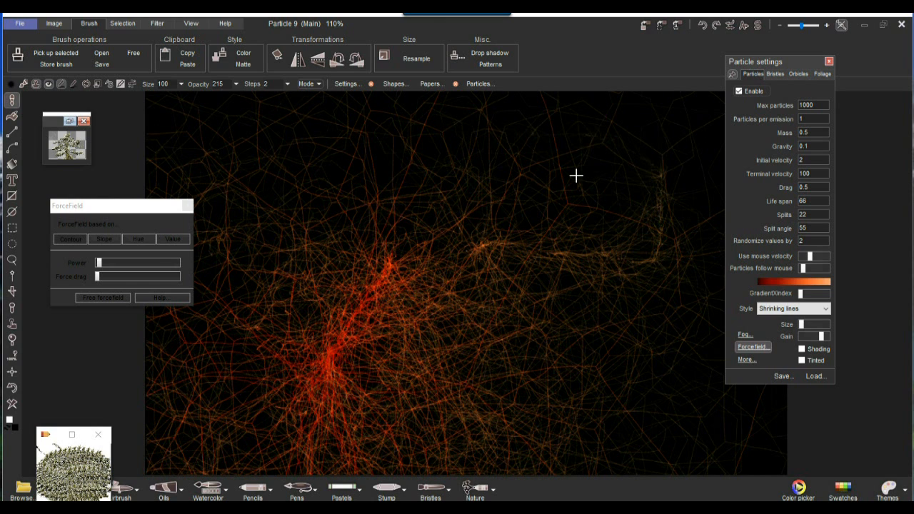
# Step: Set the particle life span to 9 and paint one long arc on a cleared canvas
pyautogui.click(11, 406)
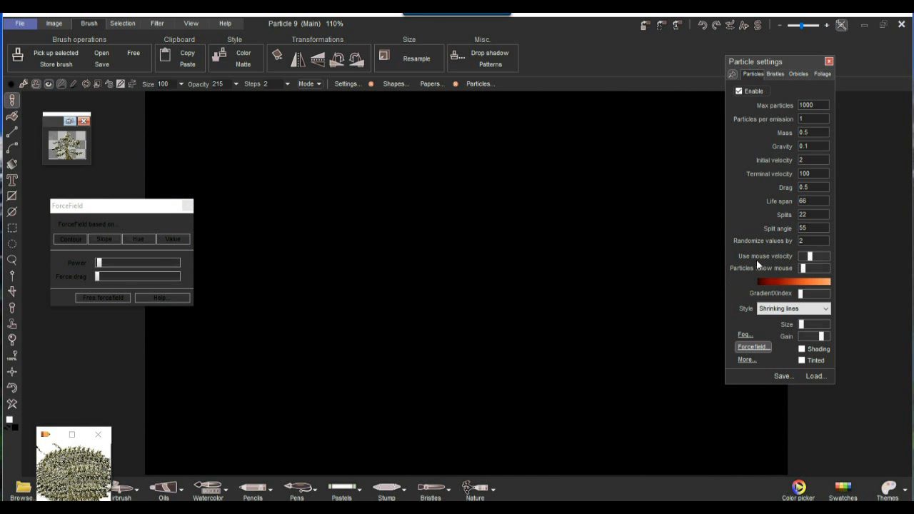
pyautogui.moveTo(815, 204); pyautogui.dragTo(765, 202)
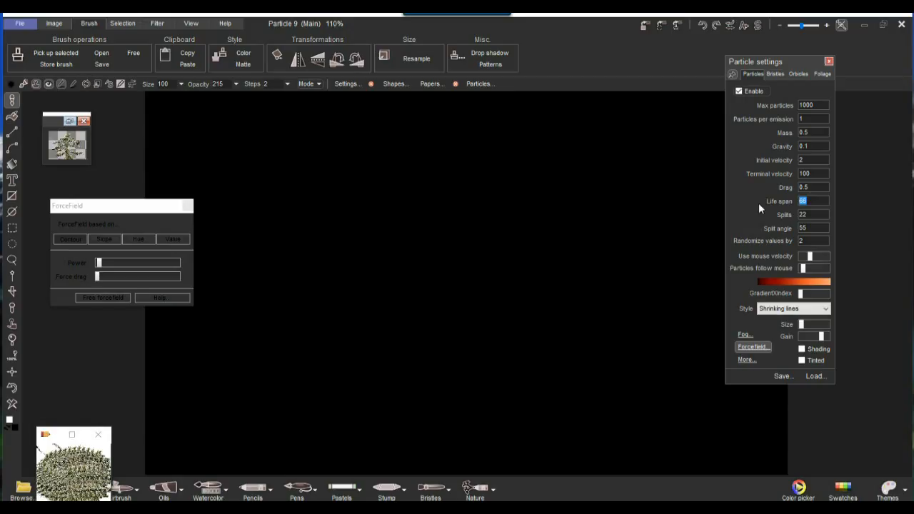
pyautogui.write('9')
pyautogui.click(296, 386)
pyautogui.moveTo(296, 386)
pyautogui.mouseDown()
pyautogui.moveTo(347, 278)
pyautogui.moveTo(463, 238)
pyautogui.moveTo(641, 315)
pyautogui.moveTo(737, 443)
pyautogui.mouseUp()
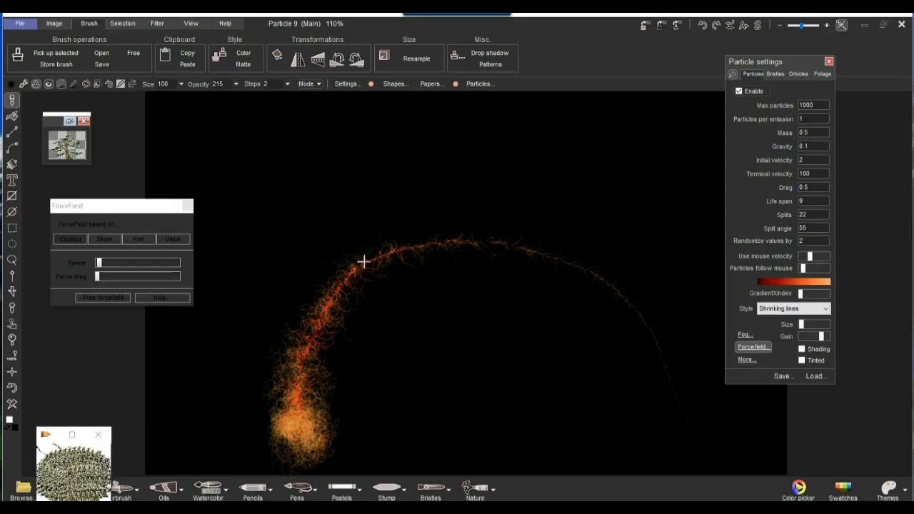
# Step: Paint further branching particle strokes above, below and beside the long arc, fanning out from near its start
pyautogui.moveTo(293, 358); pyautogui.dragTo(354, 187)
pyautogui.moveTo(423, 158)
pyautogui.mouseDown()
pyautogui.moveTo(567, 142)
pyautogui.moveTo(659, 205)
pyautogui.moveTo(707, 286)
pyautogui.mouseUp()
pyautogui.moveTo(327, 396)
pyautogui.mouseDown()
pyautogui.moveTo(330, 370)
pyautogui.moveTo(450, 336)
pyautogui.moveTo(653, 411)
pyautogui.moveTo(800, 412)
pyautogui.mouseUp()
pyautogui.moveTo(280, 357); pyautogui.dragTo(221, 76)
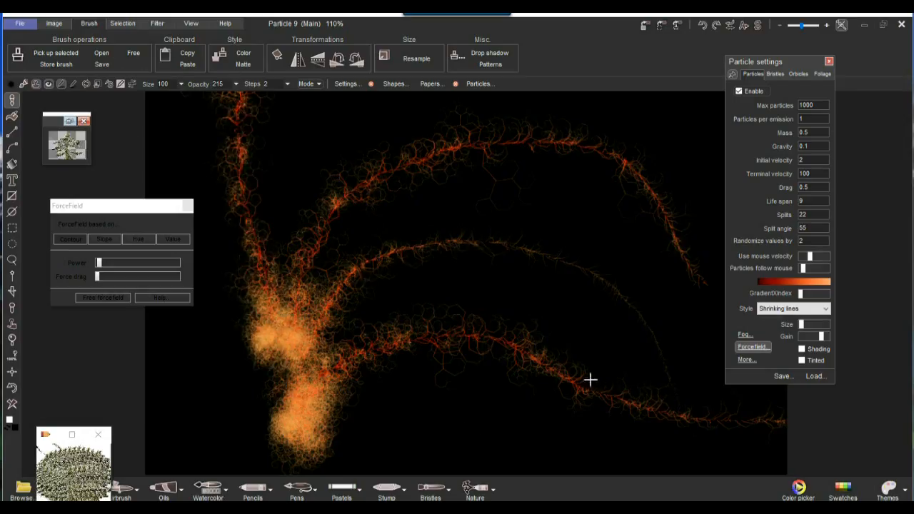
# Step: Clear the canvas and paint four particle strokes fanning out from a common base near the lower middle
pyautogui.click(11, 404)
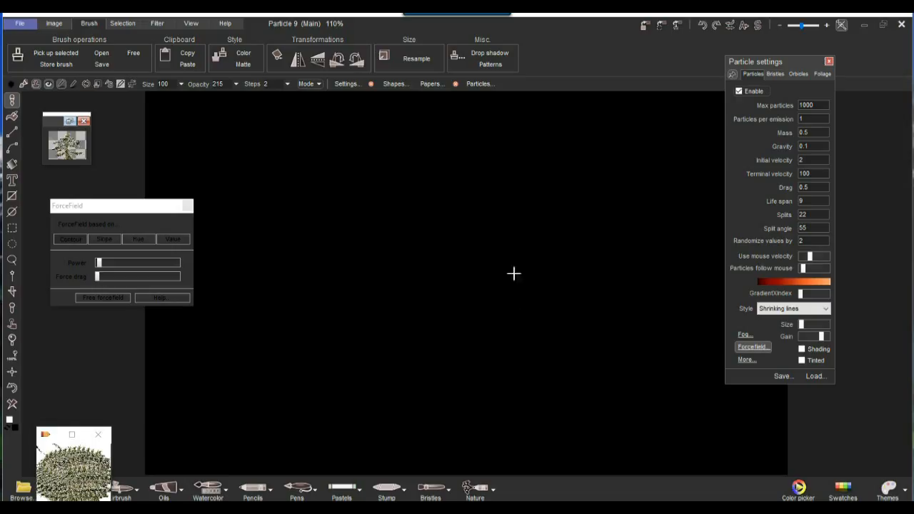
pyautogui.moveTo(460, 411)
pyautogui.mouseDown()
pyautogui.moveTo(440, 335)
pyautogui.moveTo(431, 94)
pyautogui.mouseUp()
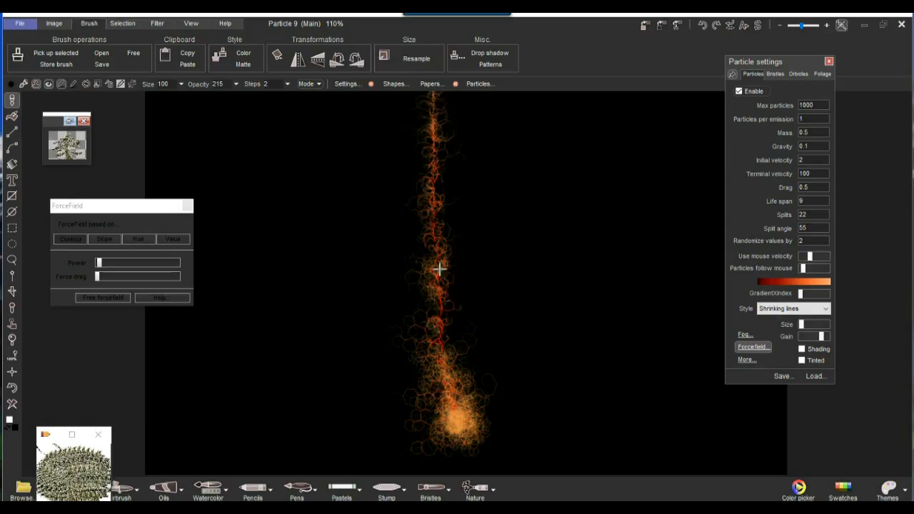
pyautogui.moveTo(437, 392)
pyautogui.mouseDown()
pyautogui.moveTo(411, 305)
pyautogui.moveTo(207, 110)
pyautogui.moveTo(360, 266)
pyautogui.mouseUp()
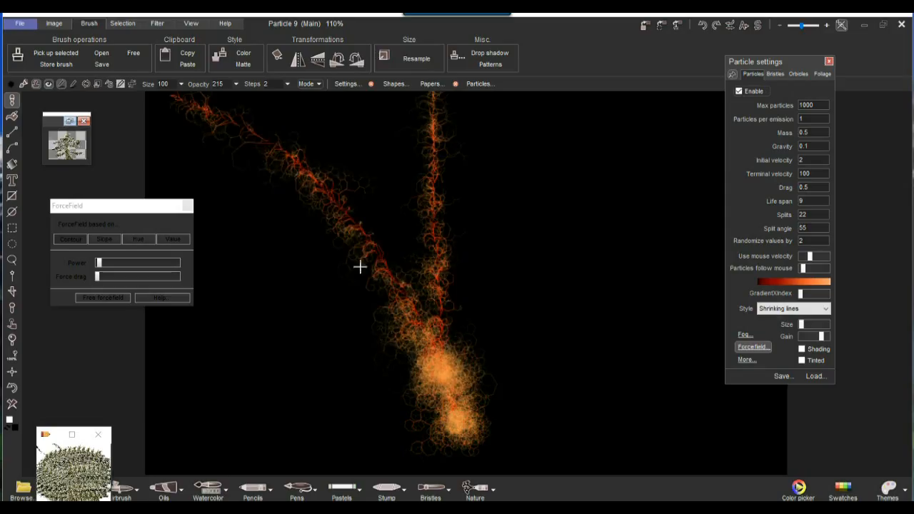
pyautogui.moveTo(468, 417)
pyautogui.mouseDown()
pyautogui.moveTo(545, 162)
pyautogui.moveTo(673, 145)
pyautogui.moveTo(705, 151)
pyautogui.mouseUp()
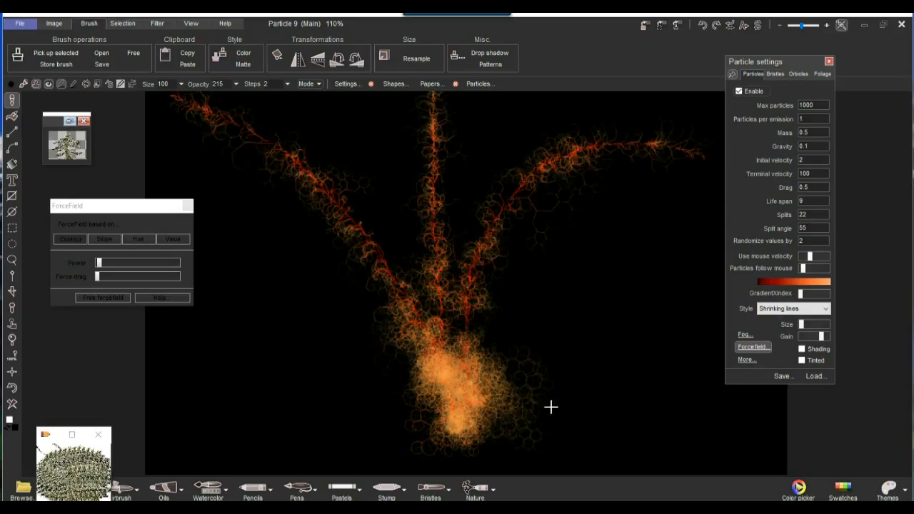
pyautogui.moveTo(507, 313); pyautogui.dragTo(710, 296)
# Step: Raise the force field power and drag to about a third and paint three more strokes from the base
pyautogui.moveTo(109, 267)
pyautogui.mouseDown()
pyautogui.moveTo(152, 264)
pyautogui.moveTo(124, 263)
pyautogui.mouseUp()
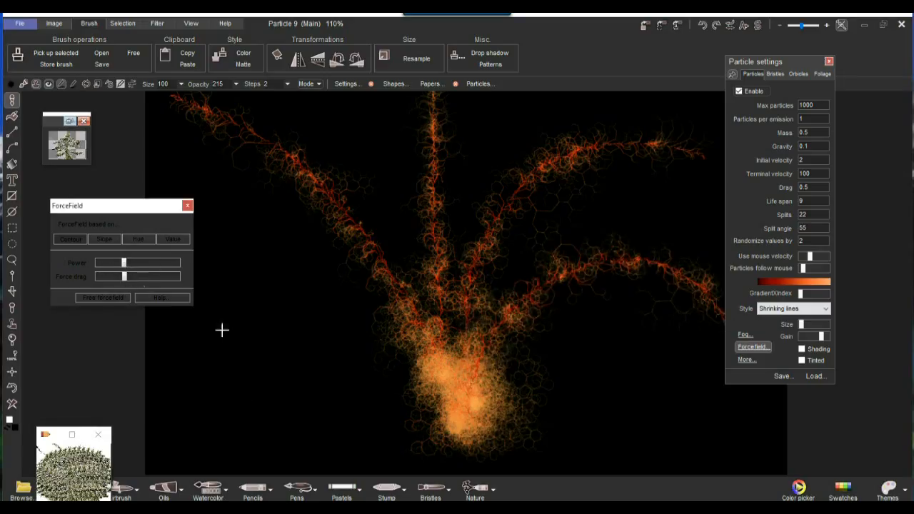
pyautogui.moveTo(420, 418)
pyautogui.mouseDown()
pyautogui.moveTo(265, 327)
pyautogui.moveTo(185, 186)
pyautogui.mouseUp()
pyautogui.moveTo(488, 420)
pyautogui.mouseDown()
pyautogui.moveTo(654, 399)
pyautogui.moveTo(753, 398)
pyautogui.mouseUp()
pyautogui.moveTo(495, 409)
pyautogui.mouseDown()
pyautogui.moveTo(535, 293)
pyautogui.moveTo(657, 183)
pyautogui.moveTo(612, 104)
pyautogui.mouseUp()
# Step: Switch the particle settings to Bristles, choose the fan brush and smear it across the painted branches
pyautogui.moveTo(786, 64); pyautogui.dragTo(777, 123)
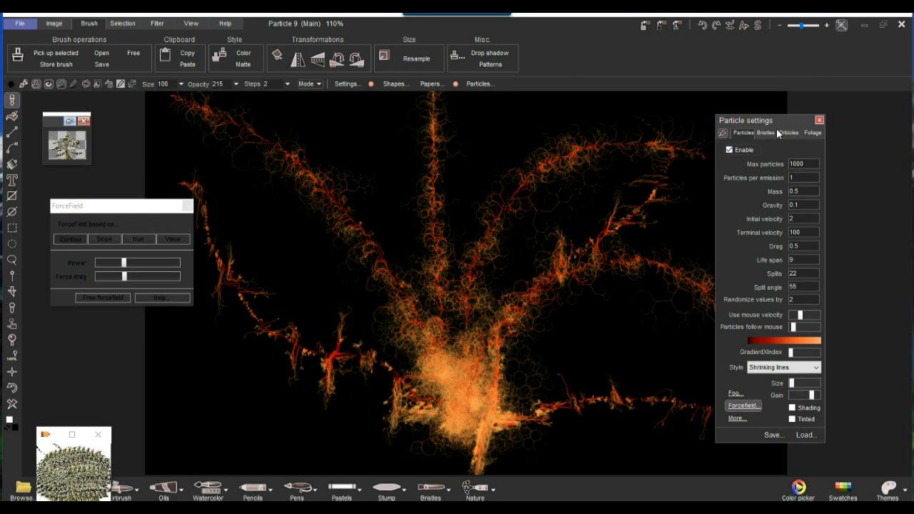
pyautogui.click(764, 131)
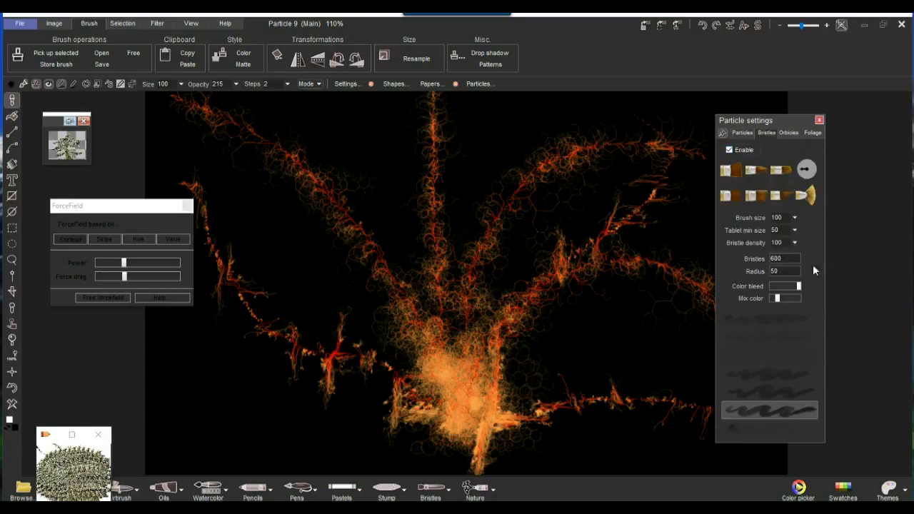
pyautogui.click(808, 196)
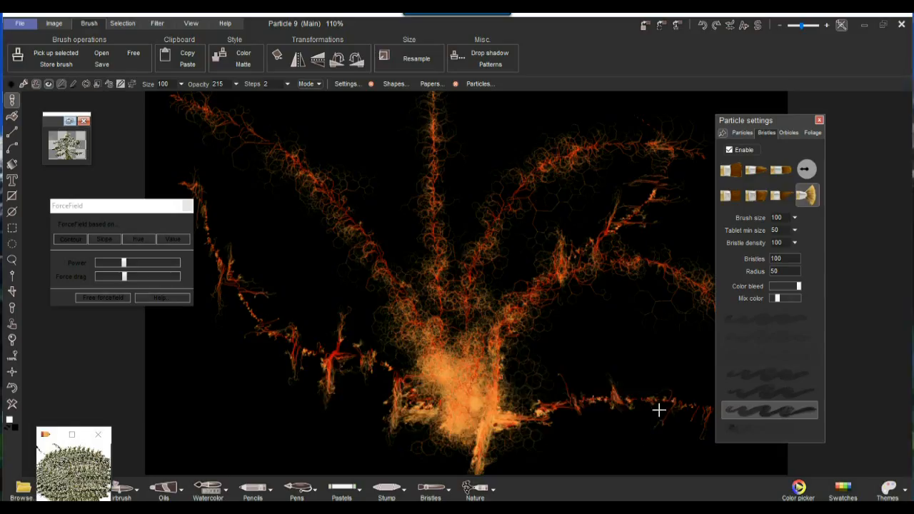
pyautogui.moveTo(659, 408); pyautogui.dragTo(213, 406)
pyautogui.moveTo(178, 364)
pyautogui.mouseDown()
pyautogui.moveTo(149, 339)
pyautogui.moveTo(476, 321)
pyautogui.moveTo(650, 343)
pyautogui.moveTo(200, 257)
pyautogui.moveTo(710, 245)
pyautogui.moveTo(598, 204)
pyautogui.moveTo(643, 150)
pyautogui.moveTo(369, 270)
pyautogui.moveTo(488, 310)
pyautogui.moveTo(678, 271)
pyautogui.mouseUp()
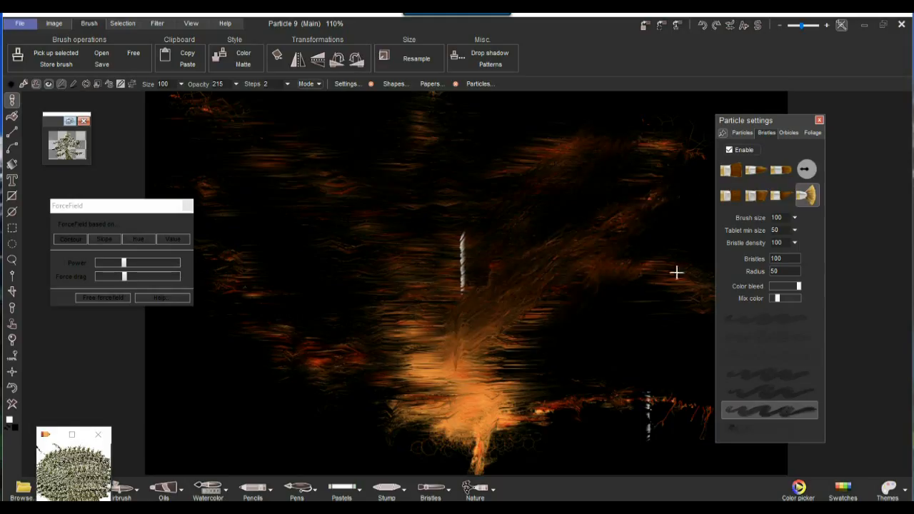
# Step: Choose the pointed bristle brush with 900 bristles, smear across the painting and clear the canvas
pyautogui.click(753, 174)
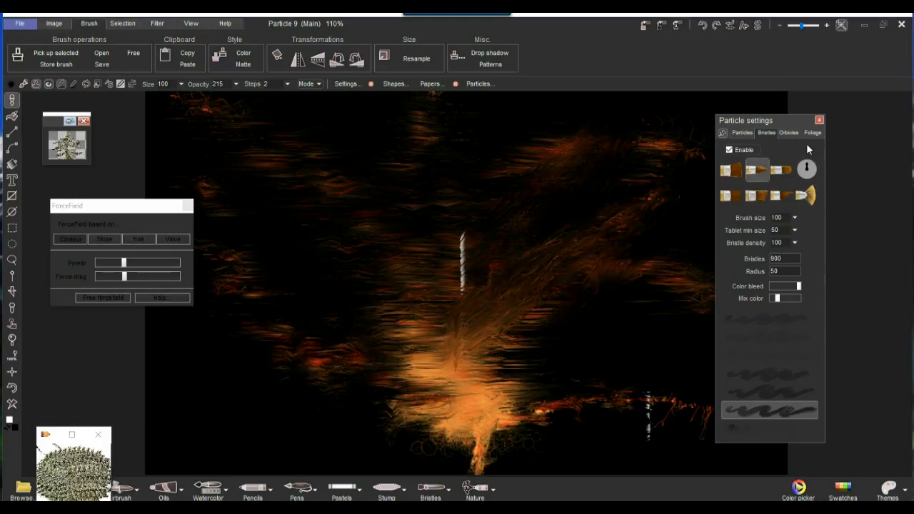
pyautogui.moveTo(553, 351)
pyautogui.mouseDown()
pyautogui.moveTo(576, 212)
pyautogui.moveTo(517, 357)
pyautogui.moveTo(34, 374)
pyautogui.mouseUp()
pyautogui.click(10, 406)
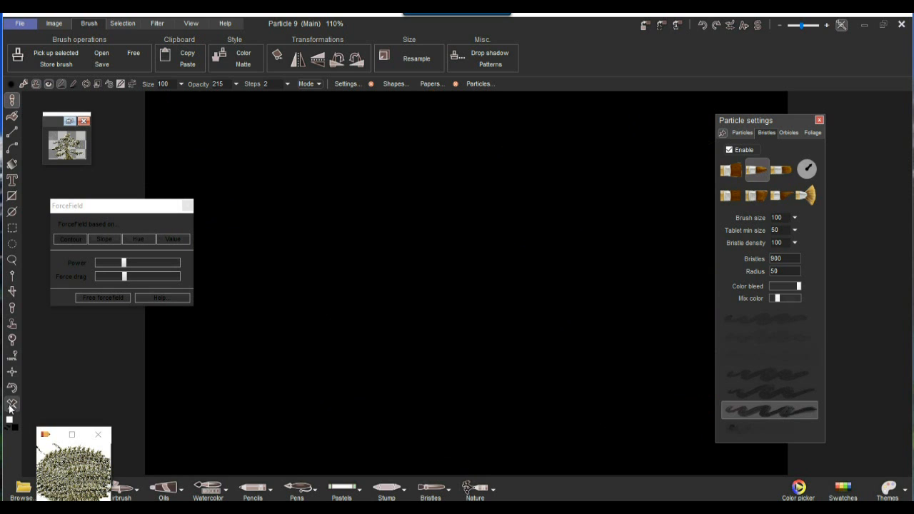
# Step: Bring the stored foliage picture onto the canvas, smear it with the pointed bristle brush and clear the canvas again
pyautogui.click(77, 449)
pyautogui.moveTo(374, 335)
pyautogui.mouseDown()
pyautogui.moveTo(422, 288)
pyautogui.moveTo(643, 186)
pyautogui.moveTo(604, 304)
pyautogui.moveTo(305, 394)
pyautogui.mouseUp()
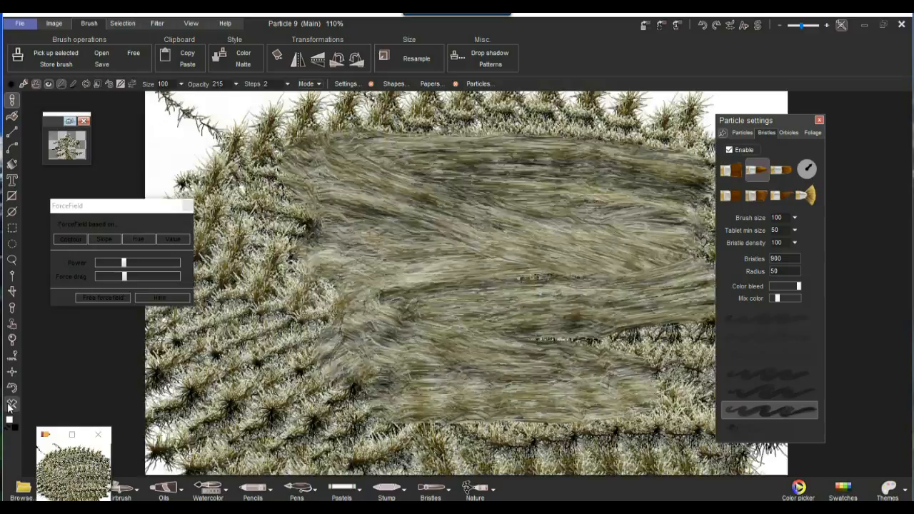
pyautogui.click(10, 404)
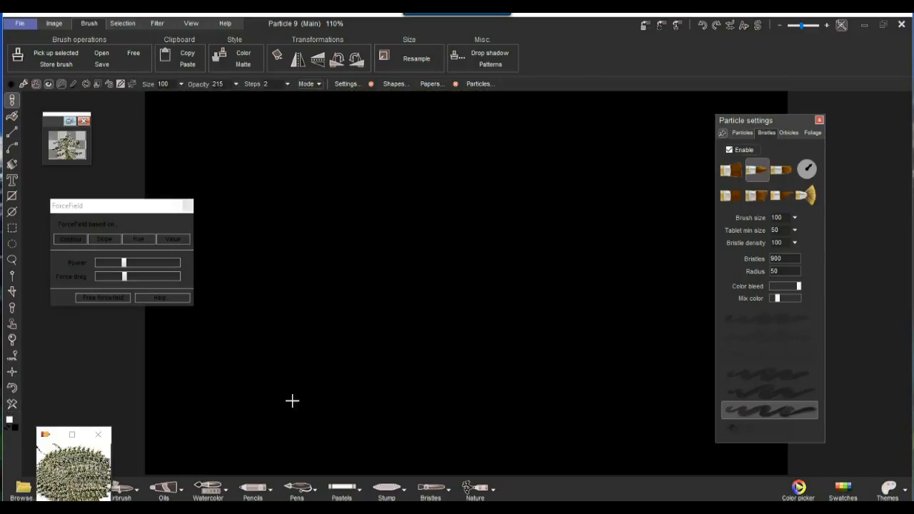
# Step: Select the Large airbrush and draw a white smiley face with an outline, mouth and two eyes
pyautogui.click(11, 100)
pyautogui.moveTo(100, 121)
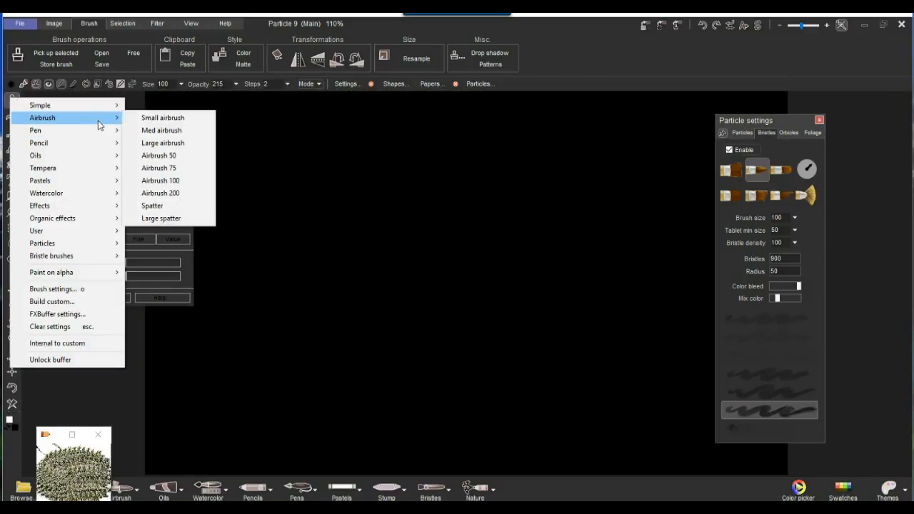
pyautogui.click(172, 147)
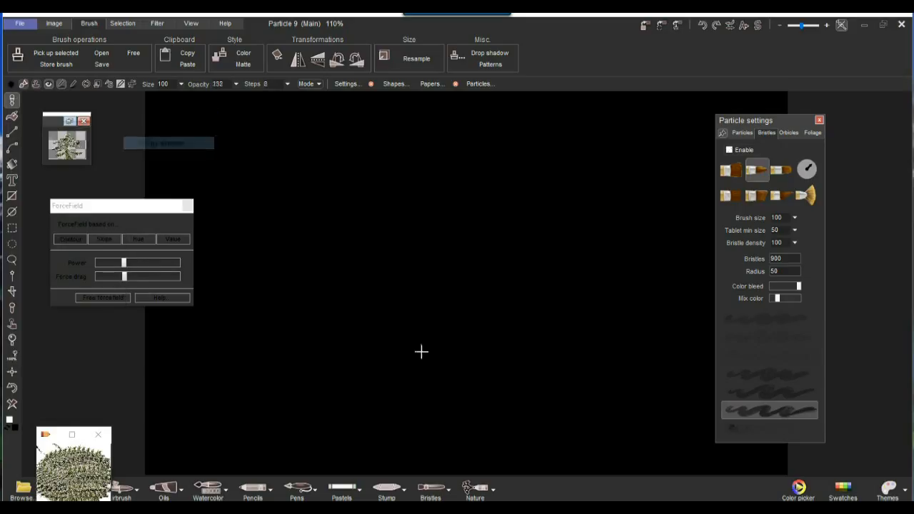
pyautogui.moveTo(496, 208)
pyautogui.mouseDown()
pyautogui.moveTo(477, 410)
pyautogui.moveTo(357, 172)
pyautogui.mouseUp()
pyautogui.moveTo(389, 290)
pyautogui.mouseDown()
pyautogui.moveTo(560, 388)
pyautogui.moveTo(594, 313)
pyautogui.mouseUp()
pyautogui.click(461, 261)
pyautogui.click(516, 269)
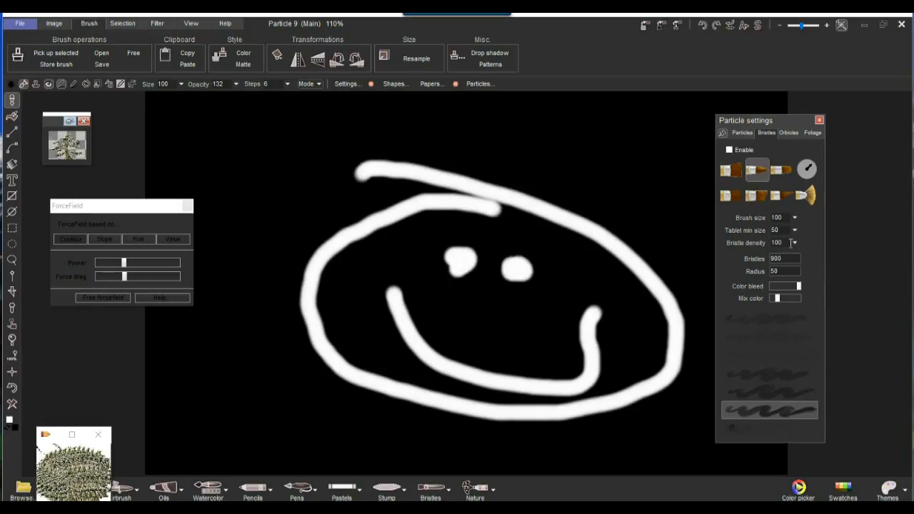
# Step: Choose the rounded 600-bristle brush with the third stroke style and smear the upper edge of the face outline
pyautogui.click(782, 173)
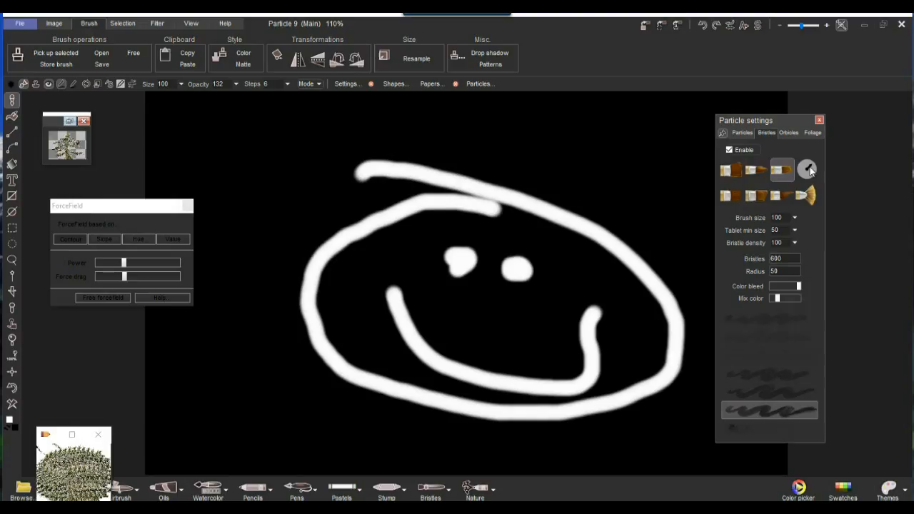
pyautogui.click(789, 355)
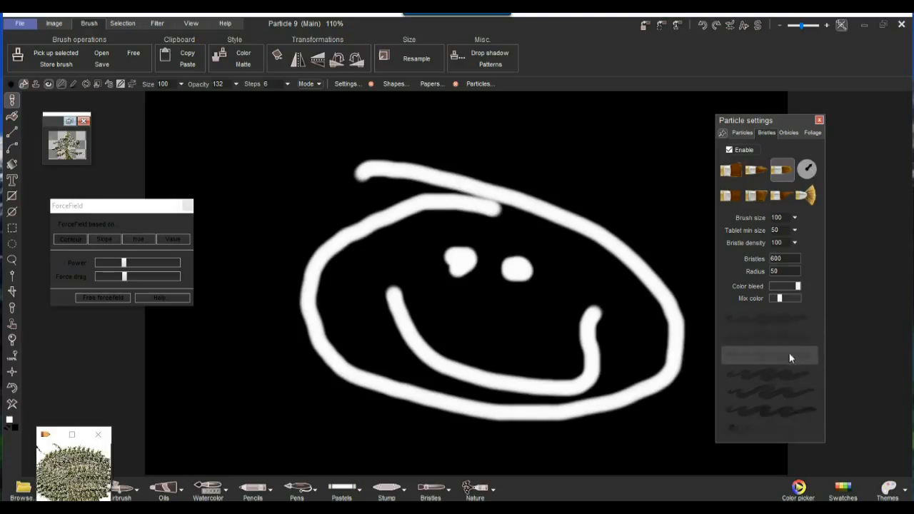
pyautogui.moveTo(592, 249)
pyautogui.mouseDown()
pyautogui.moveTo(624, 202)
pyautogui.moveTo(618, 191)
pyautogui.moveTo(523, 192)
pyautogui.moveTo(503, 159)
pyautogui.mouseUp()
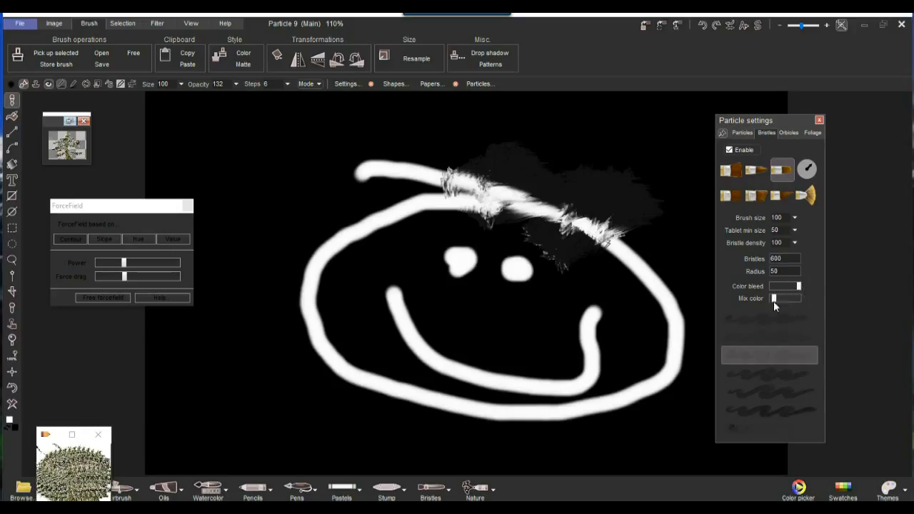
# Step: Raise the force field power to nearly maximum and the drag to about 80 percent, smearing bristle strokes over the face
pyautogui.moveTo(351, 261)
pyautogui.mouseDown()
pyautogui.moveTo(190, 204)
pyautogui.moveTo(238, 185)
pyautogui.moveTo(479, 192)
pyautogui.moveTo(480, 228)
pyautogui.moveTo(721, 285)
pyautogui.moveTo(427, 347)
pyautogui.moveTo(328, 378)
pyautogui.moveTo(483, 375)
pyautogui.moveTo(500, 362)
pyautogui.moveTo(577, 402)
pyautogui.moveTo(603, 397)
pyautogui.moveTo(409, 421)
pyautogui.moveTo(426, 326)
pyautogui.moveTo(313, 332)
pyautogui.moveTo(273, 312)
pyautogui.moveTo(309, 233)
pyautogui.moveTo(277, 281)
pyautogui.mouseUp()
pyautogui.moveTo(141, 268)
pyautogui.mouseDown()
pyautogui.moveTo(173, 272)
pyautogui.moveTo(164, 276)
pyautogui.mouseUp()
pyautogui.moveTo(429, 357)
pyautogui.mouseDown()
pyautogui.moveTo(516, 316)
pyautogui.moveTo(367, 196)
pyautogui.moveTo(351, 143)
pyautogui.moveTo(388, 267)
pyautogui.moveTo(549, 315)
pyautogui.moveTo(547, 280)
pyautogui.moveTo(697, 293)
pyautogui.moveTo(528, 398)
pyautogui.moveTo(541, 386)
pyautogui.moveTo(365, 314)
pyautogui.moveTo(531, 408)
pyautogui.moveTo(447, 423)
pyautogui.mouseUp()
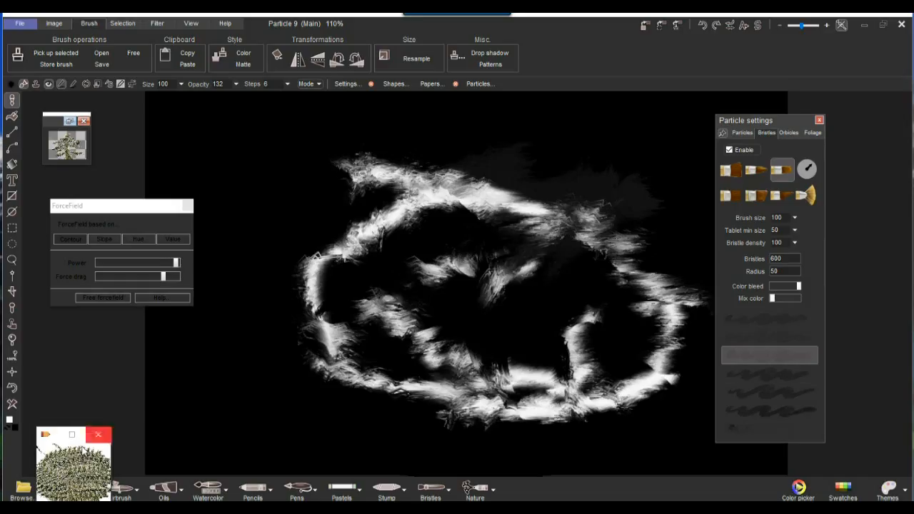
# Step: Undo the bristle smears and paint over the whole face again with force field power and drag at minimum
pyautogui.click(12, 390)
pyautogui.click(12, 390)
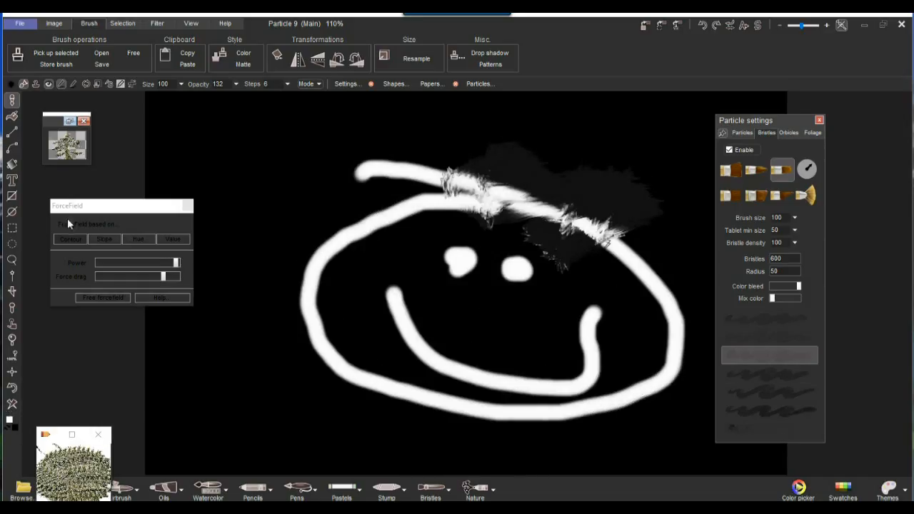
pyautogui.click(12, 390)
pyautogui.moveTo(120, 268); pyautogui.dragTo(76, 267)
pyautogui.moveTo(381, 379)
pyautogui.mouseDown()
pyautogui.moveTo(593, 292)
pyautogui.moveTo(395, 373)
pyautogui.moveTo(426, 328)
pyautogui.moveTo(414, 302)
pyautogui.moveTo(241, 383)
pyautogui.moveTo(377, 296)
pyautogui.moveTo(475, 164)
pyautogui.moveTo(332, 267)
pyautogui.moveTo(393, 198)
pyautogui.moveTo(316, 198)
pyautogui.moveTo(514, 201)
pyautogui.moveTo(696, 223)
pyautogui.moveTo(683, 278)
pyautogui.moveTo(510, 380)
pyautogui.moveTo(475, 454)
pyautogui.mouseUp()
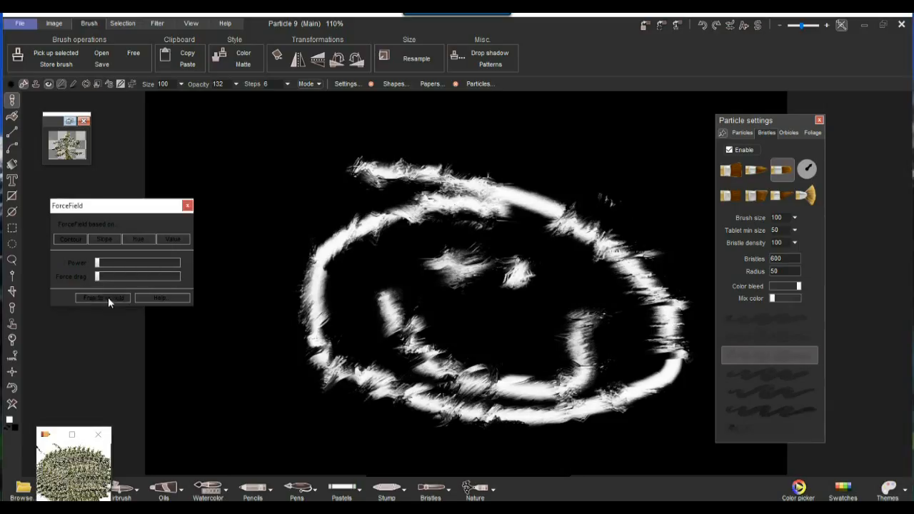
# Step: Choose a different bristle stroke preset, lower Mix color to near its minimum, and paint broad test strokes across the canvas
pyautogui.moveTo(353, 316)
pyautogui.mouseDown()
pyautogui.moveTo(242, 319)
pyautogui.moveTo(323, 229)
pyautogui.moveTo(443, 200)
pyautogui.moveTo(555, 188)
pyautogui.moveTo(616, 210)
pyautogui.moveTo(661, 325)
pyautogui.moveTo(614, 374)
pyautogui.moveTo(592, 350)
pyautogui.moveTo(668, 391)
pyautogui.mouseUp()
pyautogui.click(789, 382)
pyautogui.click(776, 395)
pyautogui.moveTo(491, 321)
pyautogui.mouseDown()
pyautogui.moveTo(717, 453)
pyautogui.moveTo(589, 281)
pyautogui.moveTo(418, 246)
pyautogui.moveTo(422, 294)
pyautogui.mouseUp()
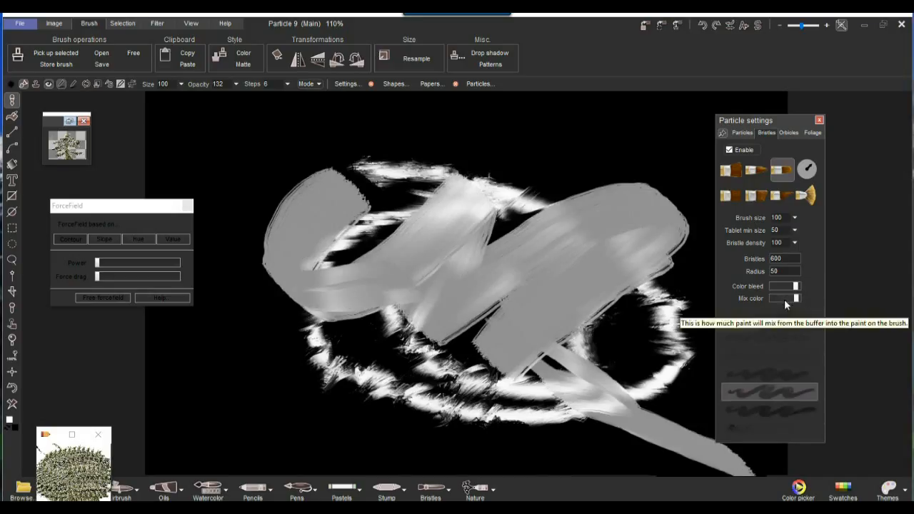
pyautogui.moveTo(795, 298); pyautogui.dragTo(765, 310)
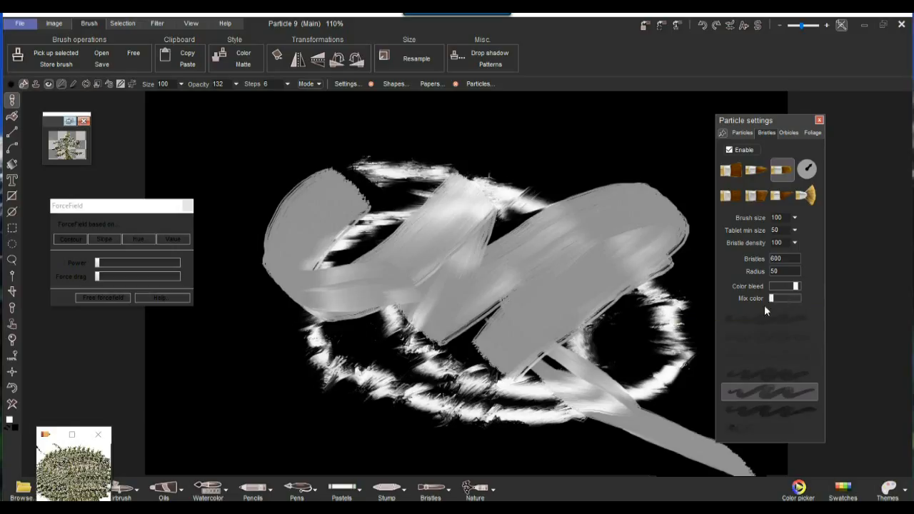
pyautogui.moveTo(539, 174)
pyautogui.mouseDown()
pyautogui.moveTo(296, 245)
pyautogui.moveTo(314, 236)
pyautogui.moveTo(281, 383)
pyautogui.moveTo(592, 270)
pyautogui.mouseUp()
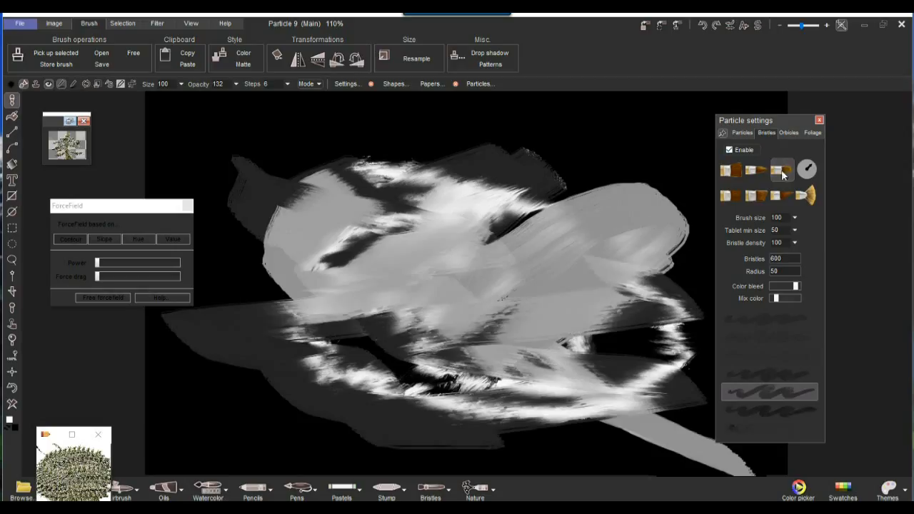
# Step: Enable the Orbicles brush with the spherical shape and set its brush size to 230
pyautogui.click(795, 133)
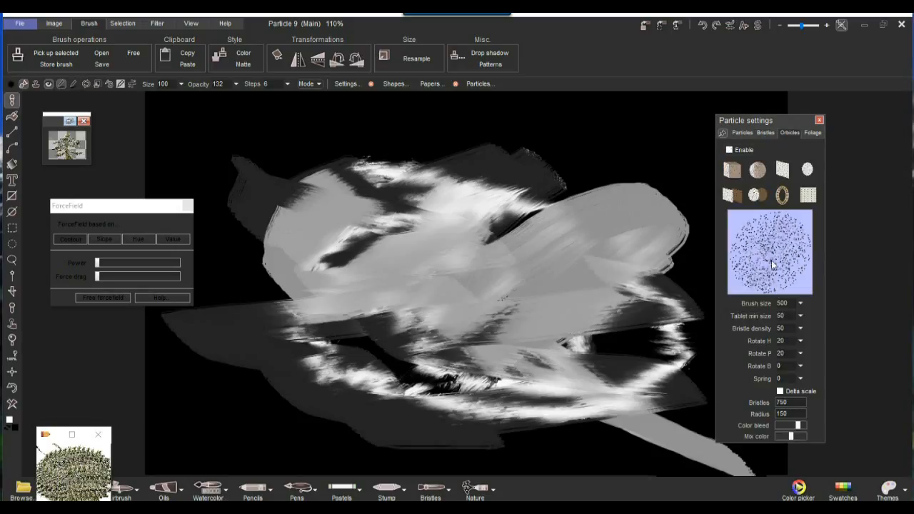
pyautogui.moveTo(774, 263); pyautogui.dragTo(796, 223)
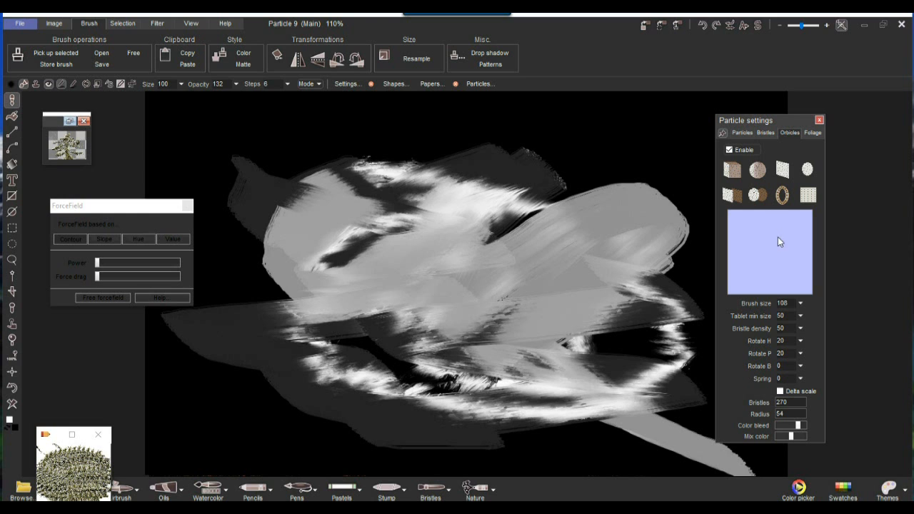
pyautogui.click(758, 170)
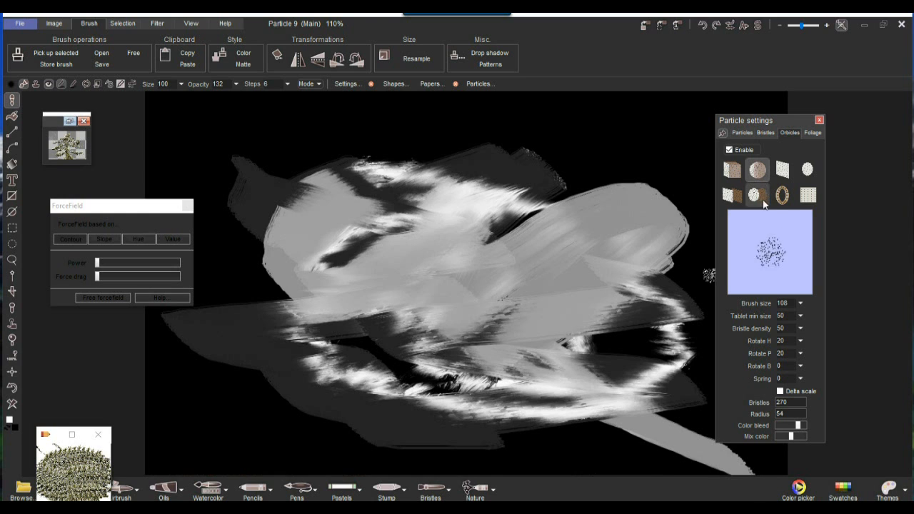
pyautogui.moveTo(785, 224); pyautogui.dragTo(789, 226)
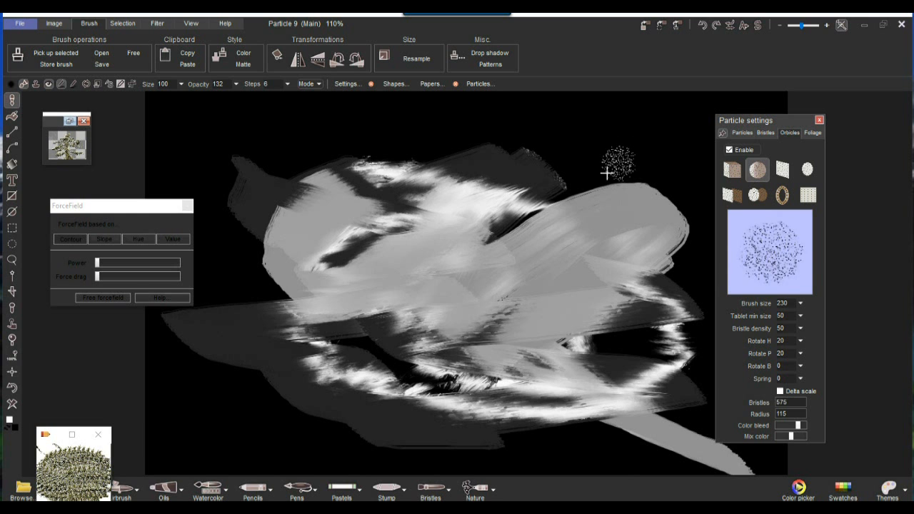
# Step: Paint a blob near the canvas centre and several winding strokes with the spherical orbicle brush
pyautogui.scroll(-1, 486, 253)
pyautogui.scroll(5, 486, 254)
pyautogui.moveTo(418, 327); pyautogui.dragTo(439, 262)
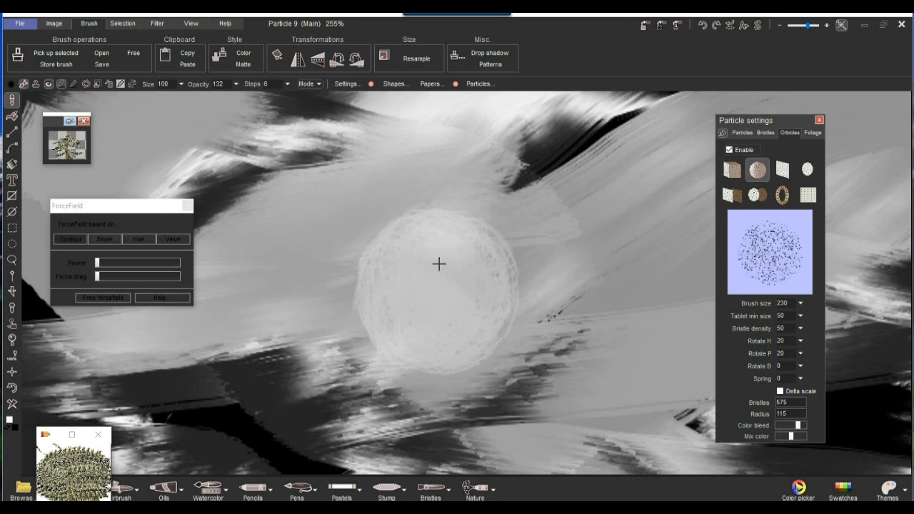
pyautogui.moveTo(501, 313)
pyautogui.mouseDown()
pyautogui.moveTo(522, 219)
pyautogui.moveTo(351, 220)
pyautogui.moveTo(400, 353)
pyautogui.mouseUp()
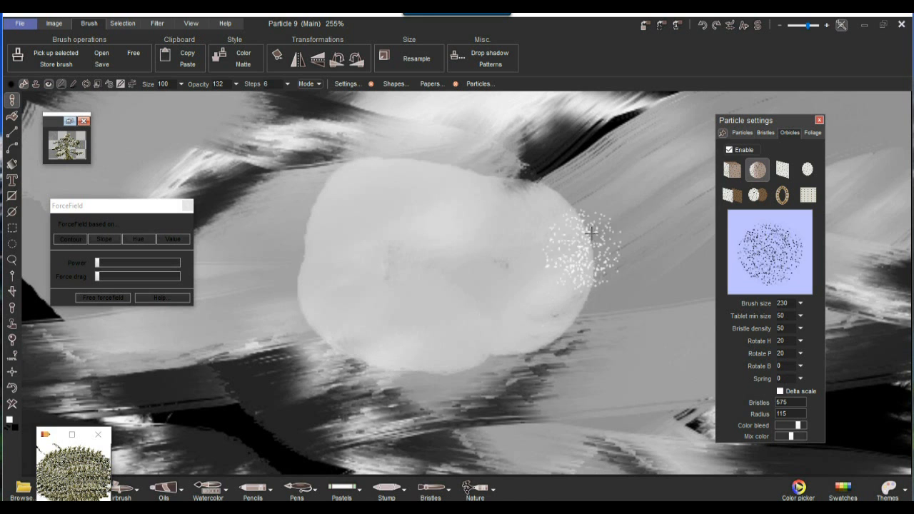
pyautogui.scroll(-5, 589, 218)
pyautogui.moveTo(581, 159)
pyautogui.mouseDown()
pyautogui.moveTo(548, 152)
pyautogui.moveTo(460, 154)
pyautogui.moveTo(448, 186)
pyautogui.moveTo(517, 233)
pyautogui.moveTo(630, 268)
pyautogui.moveTo(662, 175)
pyautogui.moveTo(647, 232)
pyautogui.moveTo(574, 303)
pyautogui.moveTo(510, 393)
pyautogui.moveTo(407, 403)
pyautogui.moveTo(377, 374)
pyautogui.mouseUp()
# Step: Paint long trial strokes around the canvas with the flat disc and ring orbicle shapes
pyautogui.click(807, 169)
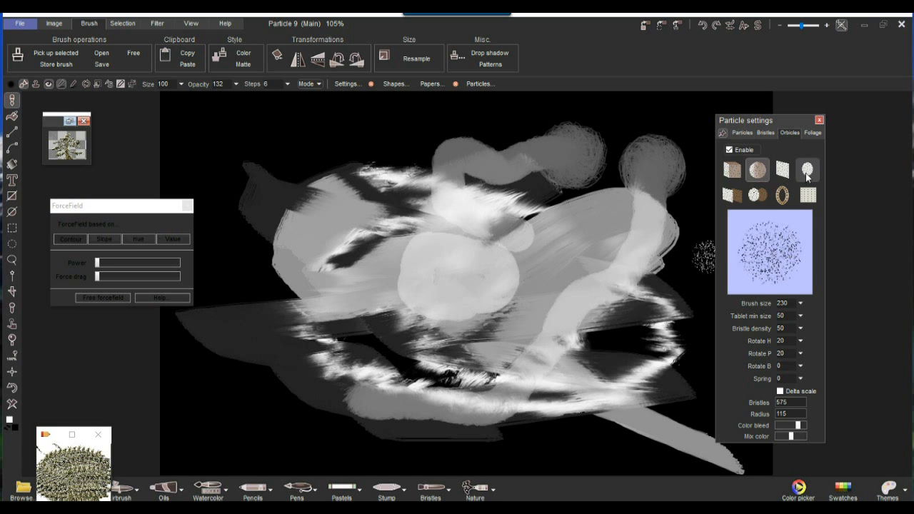
pyautogui.moveTo(239, 214)
pyautogui.mouseDown()
pyautogui.moveTo(244, 166)
pyautogui.moveTo(229, 242)
pyautogui.moveTo(241, 365)
pyautogui.moveTo(440, 370)
pyautogui.moveTo(603, 389)
pyautogui.mouseUp()
pyautogui.click(782, 195)
pyautogui.moveTo(611, 336)
pyautogui.mouseDown()
pyautogui.moveTo(654, 321)
pyautogui.moveTo(529, 171)
pyautogui.mouseUp()
pyautogui.moveTo(543, 139)
pyautogui.mouseDown()
pyautogui.moveTo(421, 389)
pyautogui.moveTo(700, 350)
pyautogui.moveTo(707, 325)
pyautogui.mouseUp()
# Step: Enlarge the orbicle brush to size 456 and paint trial strokes with several shapes, including the grid
pyautogui.moveTo(790, 265); pyautogui.dragTo(773, 267)
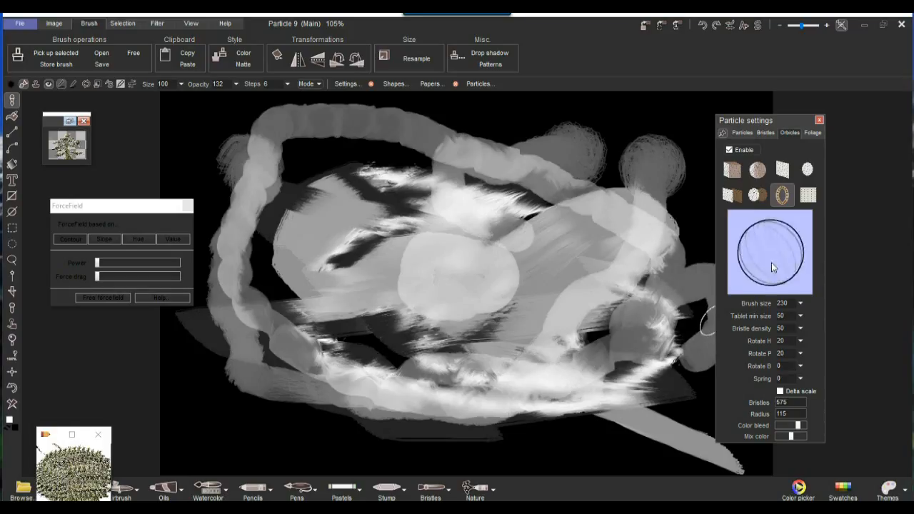
pyautogui.click(732, 194)
pyautogui.moveTo(704, 329)
pyautogui.mouseDown()
pyautogui.moveTo(661, 204)
pyautogui.moveTo(462, 223)
pyautogui.moveTo(563, 388)
pyautogui.moveTo(679, 341)
pyautogui.mouseUp()
pyautogui.click(808, 195)
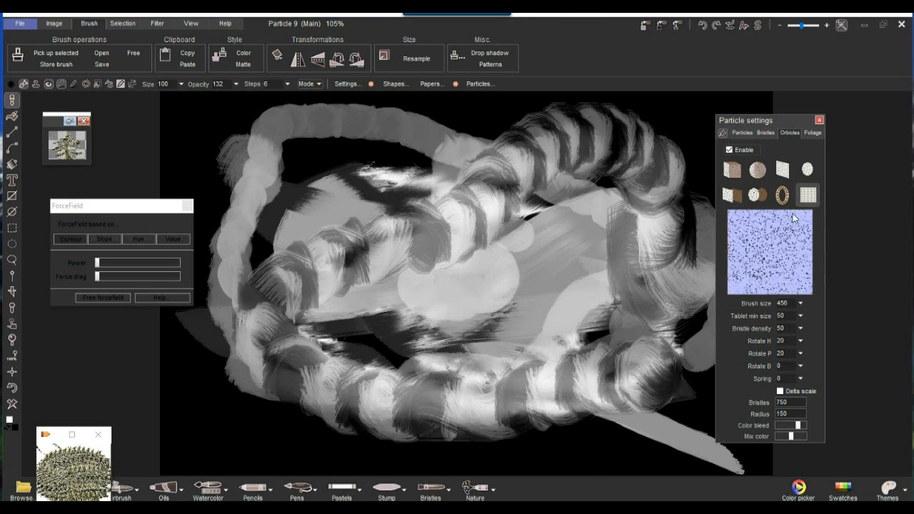
pyautogui.moveTo(557, 426)
pyautogui.mouseDown()
pyautogui.moveTo(520, 178)
pyautogui.moveTo(309, 335)
pyautogui.mouseUp()
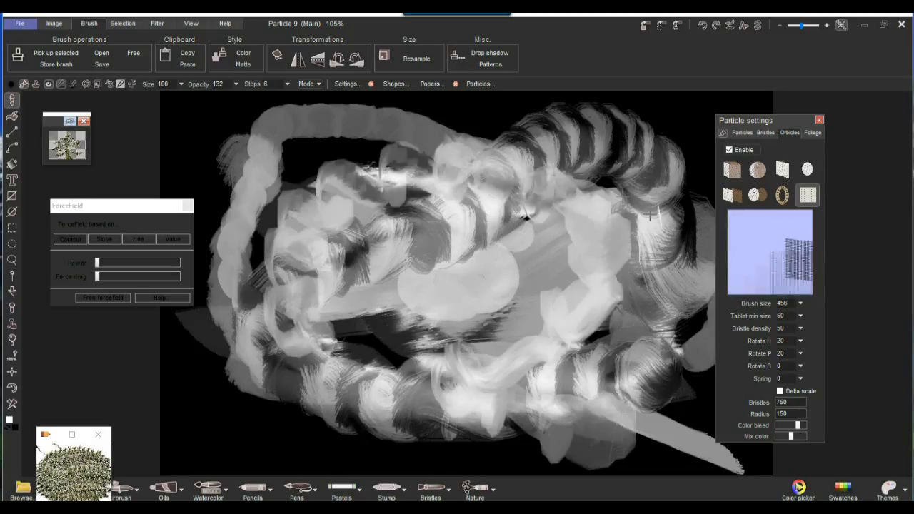
pyautogui.click(757, 170)
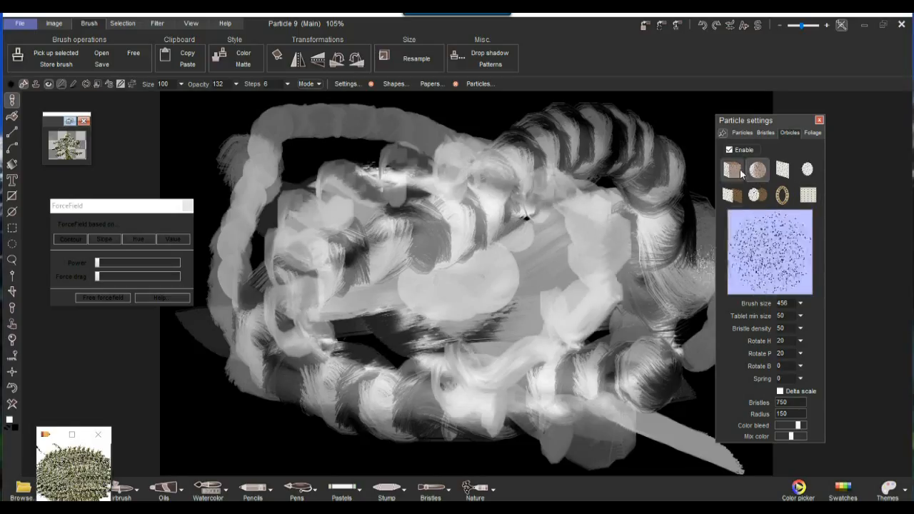
pyautogui.moveTo(598, 279)
pyautogui.mouseDown()
pyautogui.moveTo(385, 132)
pyautogui.moveTo(185, 379)
pyautogui.mouseUp()
# Step: Select the spherical orbicle shape, set Spring to 98, and paint a swirling stroke over the canvas
pyautogui.click(757, 169)
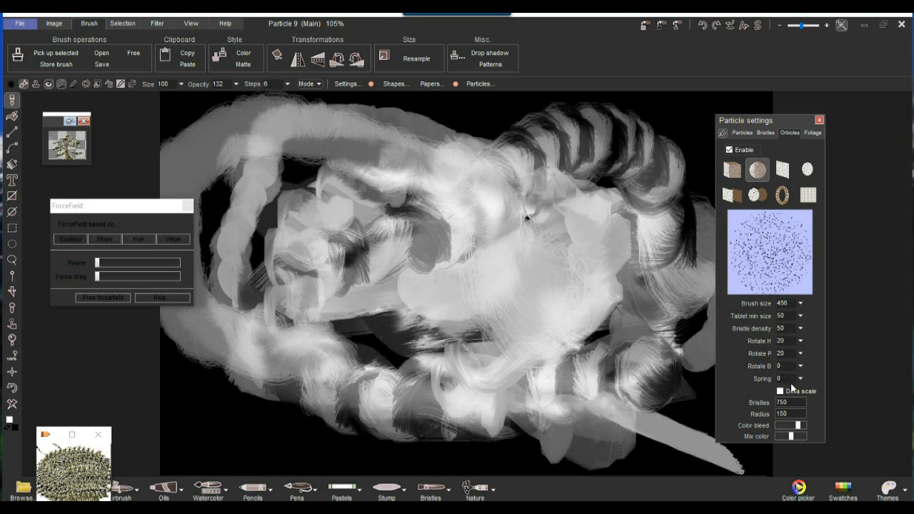
pyautogui.click(800, 379)
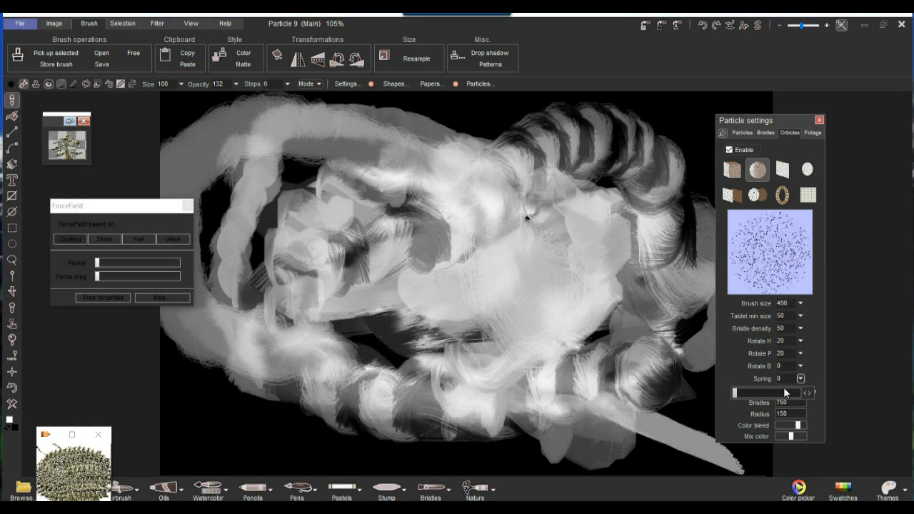
pyautogui.moveTo(784, 392); pyautogui.dragTo(797, 394)
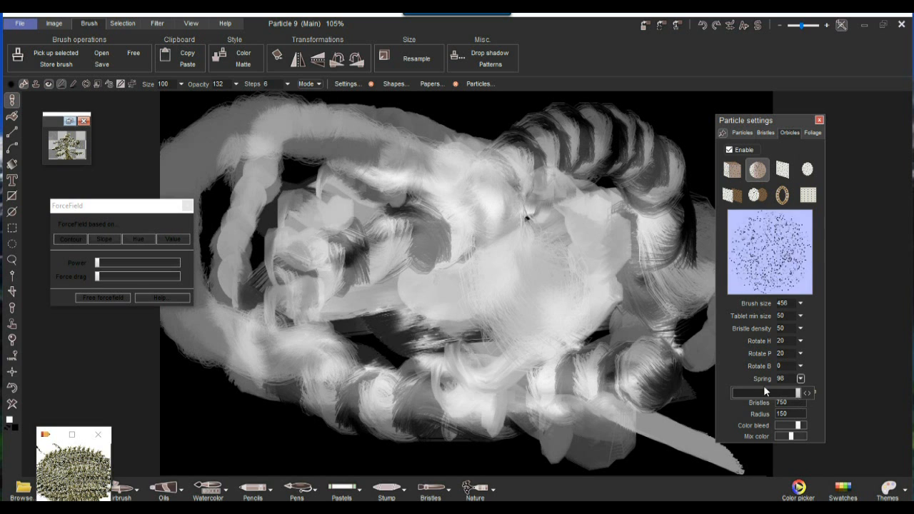
pyautogui.moveTo(267, 375)
pyautogui.mouseDown()
pyautogui.moveTo(553, 329)
pyautogui.moveTo(300, 154)
pyautogui.moveTo(365, 121)
pyautogui.mouseUp()
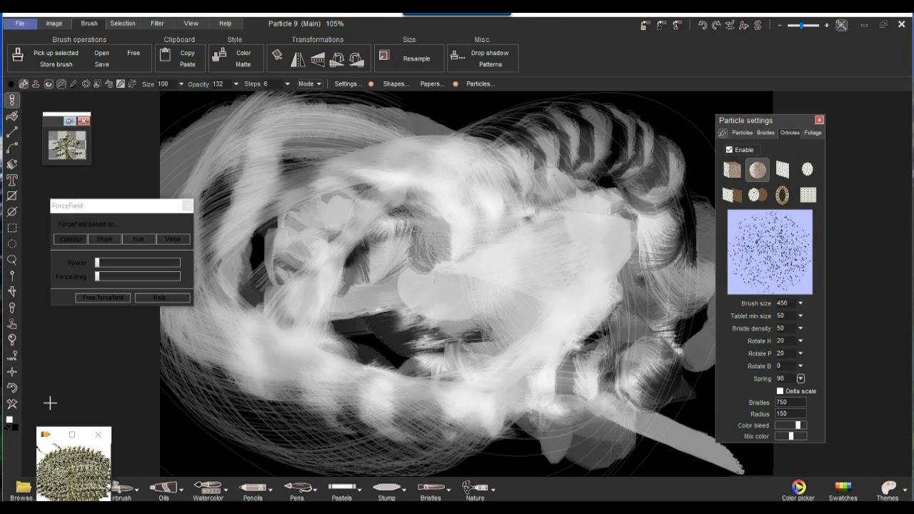
# Step: Clear the canvas and paint looping strokes plus a short stroke near the centre with the springy spherical brush
pyautogui.click(13, 404)
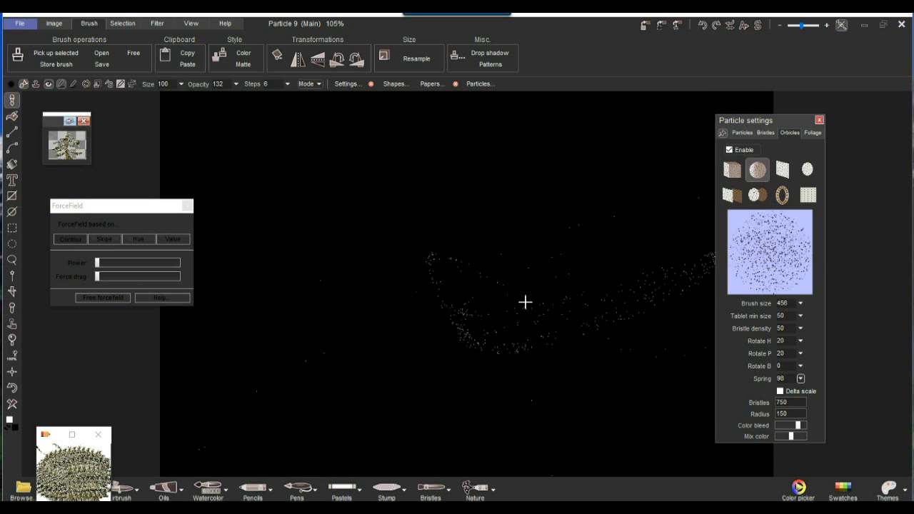
pyautogui.moveTo(395, 253)
pyautogui.mouseDown()
pyautogui.moveTo(435, 233)
pyautogui.moveTo(593, 308)
pyautogui.moveTo(455, 347)
pyautogui.moveTo(527, 281)
pyautogui.moveTo(614, 165)
pyautogui.moveTo(428, 362)
pyautogui.moveTo(343, 382)
pyautogui.mouseUp()
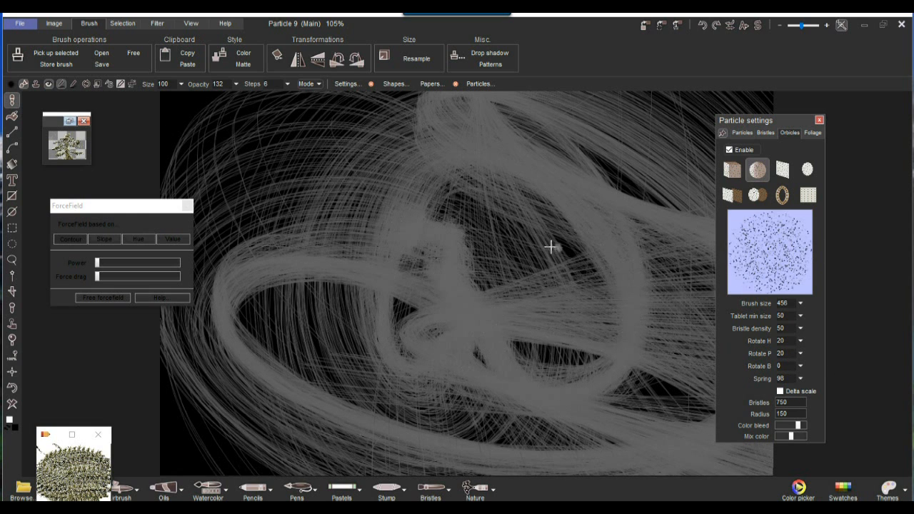
pyautogui.moveTo(551, 247); pyautogui.dragTo(394, 236)
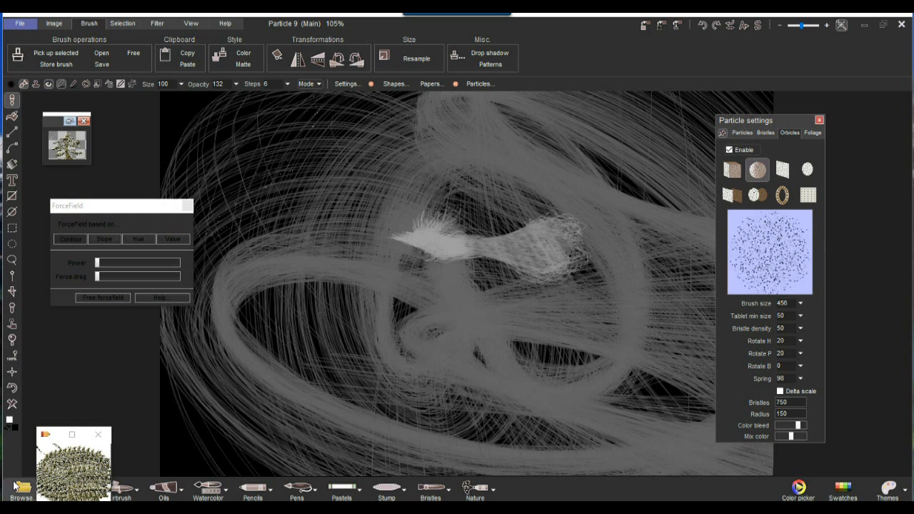
# Step: Change the paint color to dark blue and paint a looping stroke over the white strands
pyautogui.click(10, 422)
pyautogui.moveTo(497, 286); pyautogui.dragTo(495, 278)
pyautogui.click(436, 228)
pyautogui.click(411, 241)
pyautogui.click(550, 208)
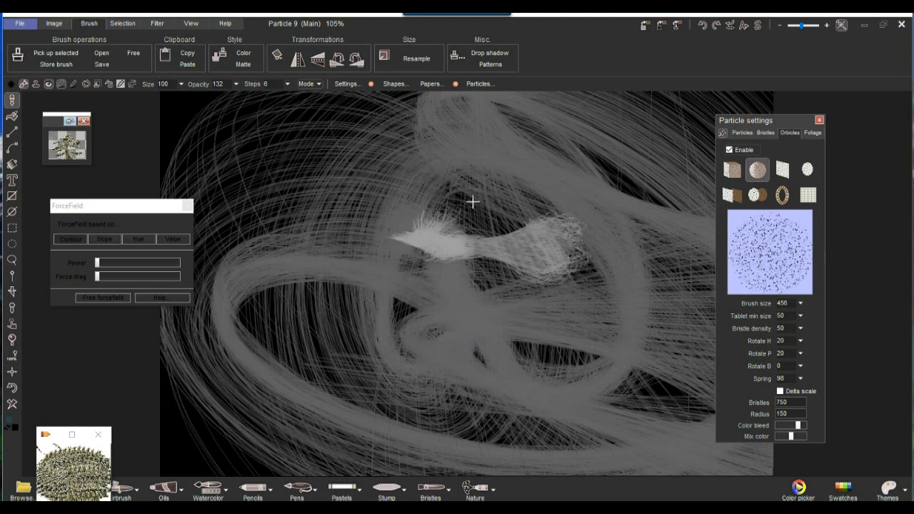
pyautogui.moveTo(302, 378)
pyautogui.mouseDown()
pyautogui.moveTo(481, 284)
pyautogui.moveTo(314, 152)
pyautogui.mouseUp()
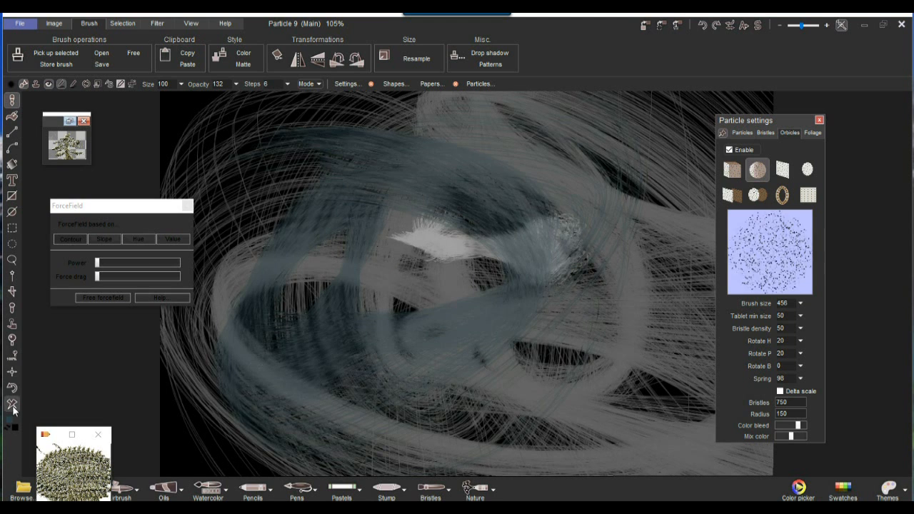
# Step: Clear the canvas and paint dark blue strokes before and after choosing another drawing mode
pyautogui.click(12, 405)
pyautogui.moveTo(306, 331)
pyautogui.mouseDown()
pyautogui.moveTo(405, 374)
pyautogui.moveTo(419, 302)
pyautogui.moveTo(349, 212)
pyautogui.moveTo(602, 321)
pyautogui.mouseUp()
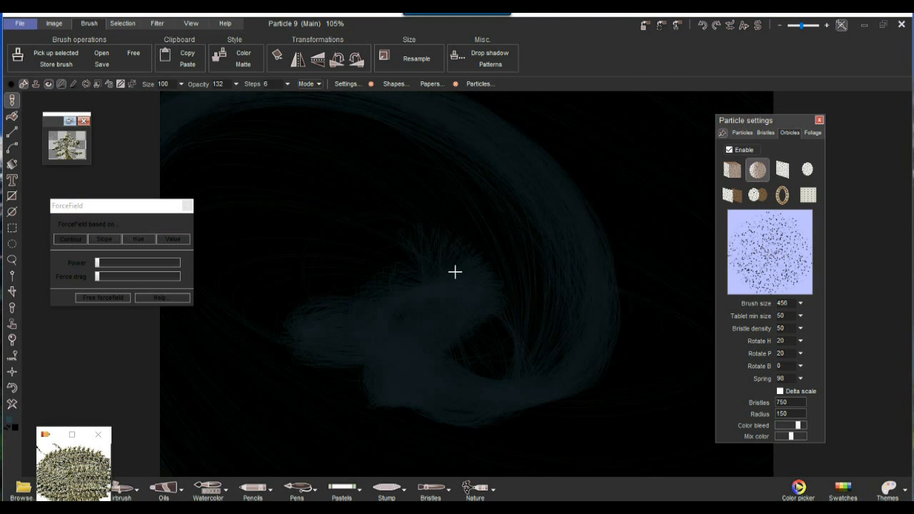
pyautogui.click(318, 85)
pyautogui.click(347, 139)
pyautogui.moveTo(356, 213)
pyautogui.mouseDown()
pyautogui.moveTo(470, 285)
pyautogui.moveTo(450, 305)
pyautogui.moveTo(419, 268)
pyautogui.moveTo(461, 277)
pyautogui.moveTo(408, 278)
pyautogui.moveTo(374, 370)
pyautogui.moveTo(311, 337)
pyautogui.moveTo(501, 362)
pyautogui.moveTo(478, 375)
pyautogui.moveTo(560, 356)
pyautogui.moveTo(682, 277)
pyautogui.moveTo(602, 204)
pyautogui.mouseUp()
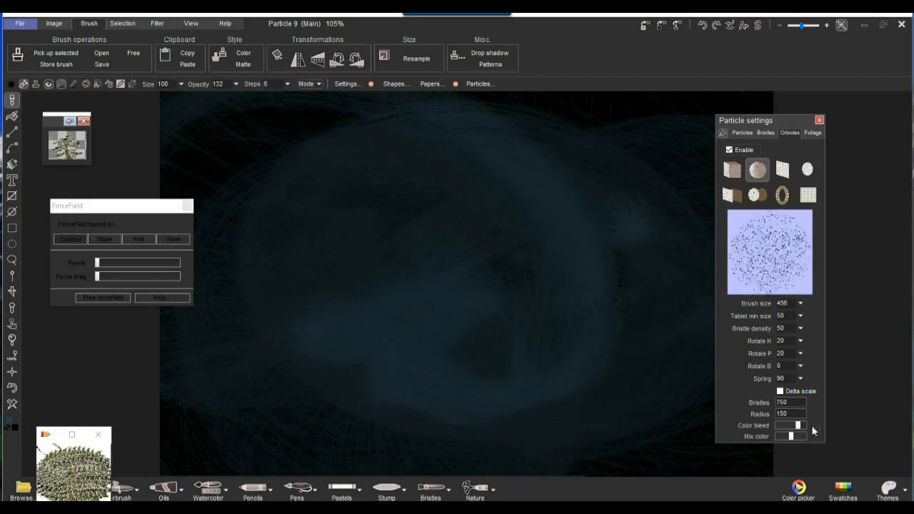
# Step: Set the orbicle brush's Color bleed to minimum and Mix color to maximum, painting test strokes with each change
pyautogui.moveTo(799, 426); pyautogui.dragTo(778, 427)
pyautogui.moveTo(635, 314)
pyautogui.mouseDown()
pyautogui.moveTo(510, 328)
pyautogui.moveTo(529, 168)
pyautogui.moveTo(322, 262)
pyautogui.moveTo(724, 465)
pyautogui.mouseUp()
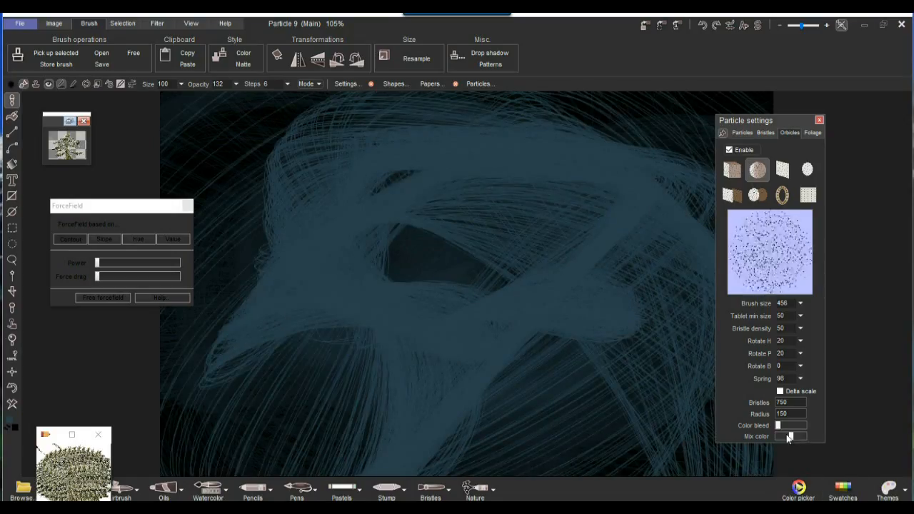
pyautogui.moveTo(789, 436); pyautogui.dragTo(806, 436)
pyautogui.moveTo(534, 337)
pyautogui.mouseDown()
pyautogui.moveTo(513, 170)
pyautogui.moveTo(441, 361)
pyautogui.moveTo(280, 284)
pyautogui.moveTo(586, 314)
pyautogui.moveTo(637, 282)
pyautogui.moveTo(595, 368)
pyautogui.moveTo(710, 350)
pyautogui.mouseUp()
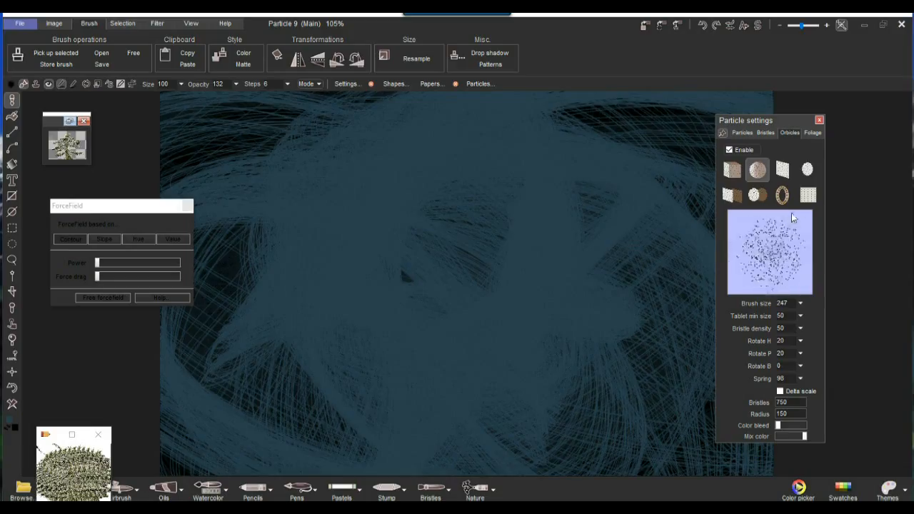
# Step: Clear the canvas and paint curving dark blue strands with the spherical brush at size 500
pyautogui.click(11, 405)
pyautogui.moveTo(175, 368)
pyautogui.mouseDown()
pyautogui.moveTo(507, 193)
pyautogui.moveTo(292, 411)
pyautogui.moveTo(504, 250)
pyautogui.moveTo(331, 419)
pyautogui.moveTo(483, 311)
pyautogui.moveTo(535, 343)
pyautogui.mouseUp()
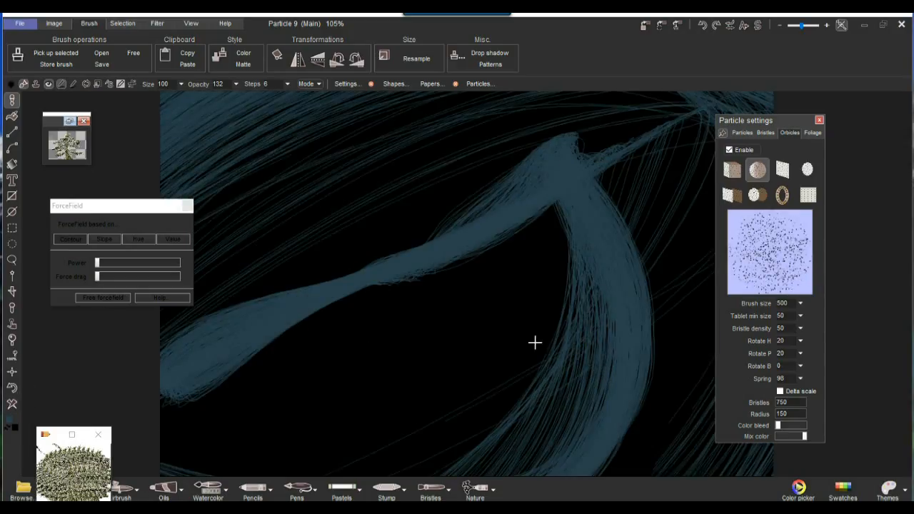
pyautogui.moveTo(455, 371)
pyautogui.mouseDown()
pyautogui.moveTo(633, 410)
pyautogui.moveTo(562, 275)
pyautogui.mouseUp()
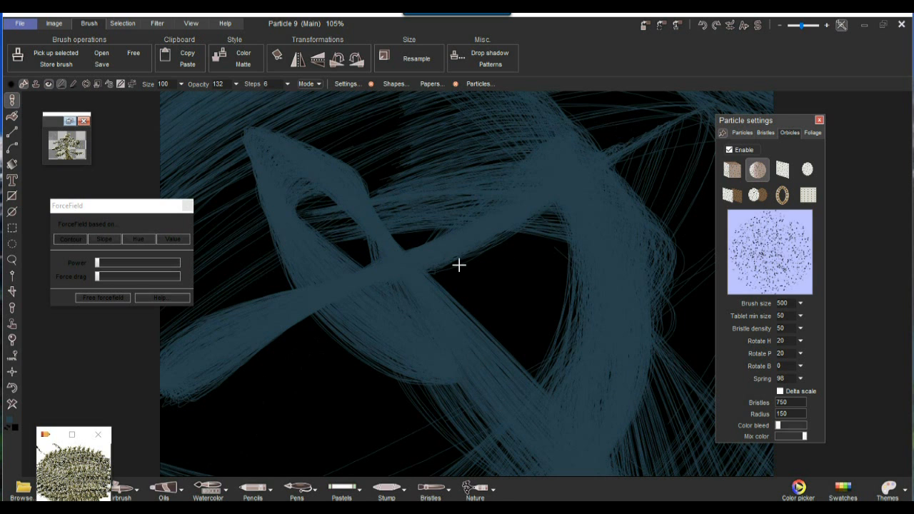
# Step: Move the Particle settings panel aside, then paint one twisting strand diagonally across a freshly cleared canvas
pyautogui.moveTo(781, 116); pyautogui.dragTo(822, 104)
pyautogui.click(10, 410)
pyautogui.moveTo(205, 468)
pyautogui.mouseDown()
pyautogui.moveTo(321, 273)
pyautogui.moveTo(413, 188)
pyautogui.moveTo(168, 278)
pyautogui.mouseUp()
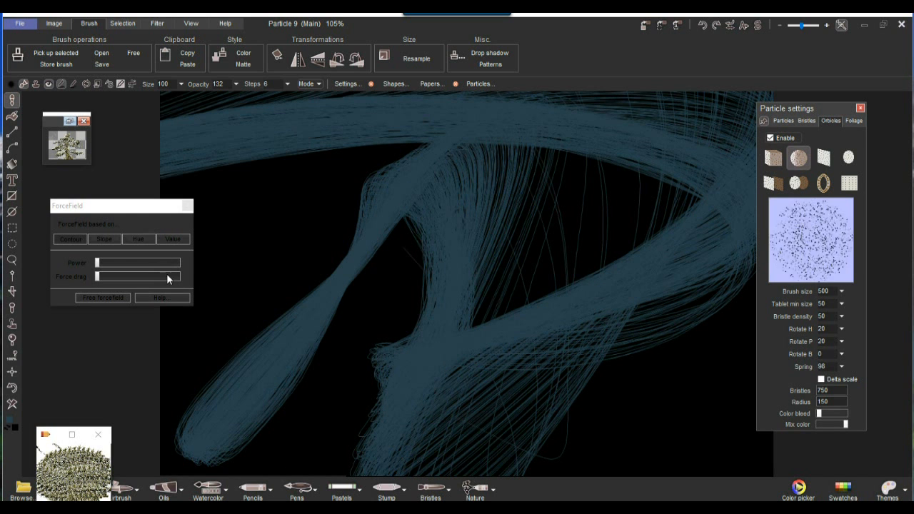
pyautogui.click(10, 409)
pyautogui.moveTo(225, 359)
pyautogui.mouseDown()
pyautogui.moveTo(690, 190)
pyautogui.moveTo(751, 146)
pyautogui.mouseUp()
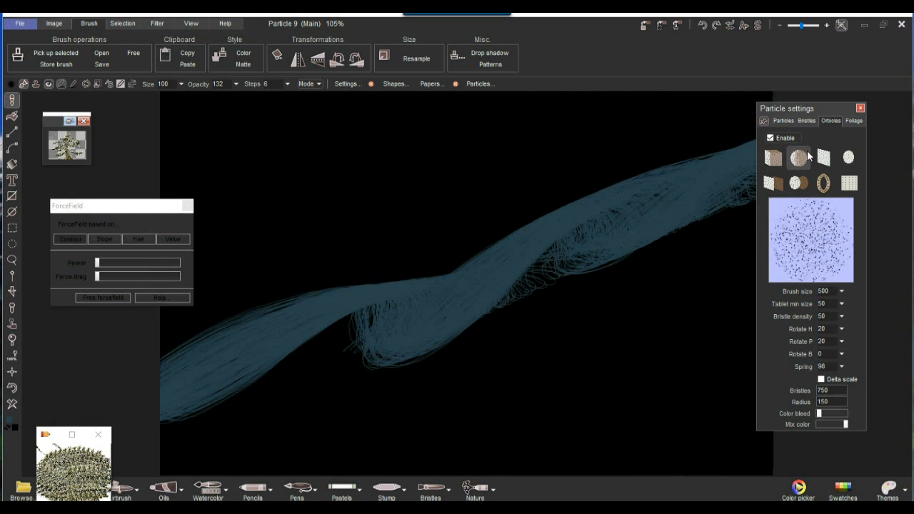
# Step: Load the BaddyGrass.opt preset into the particle settings and move the ForceField panel aside
pyautogui.click(784, 121)
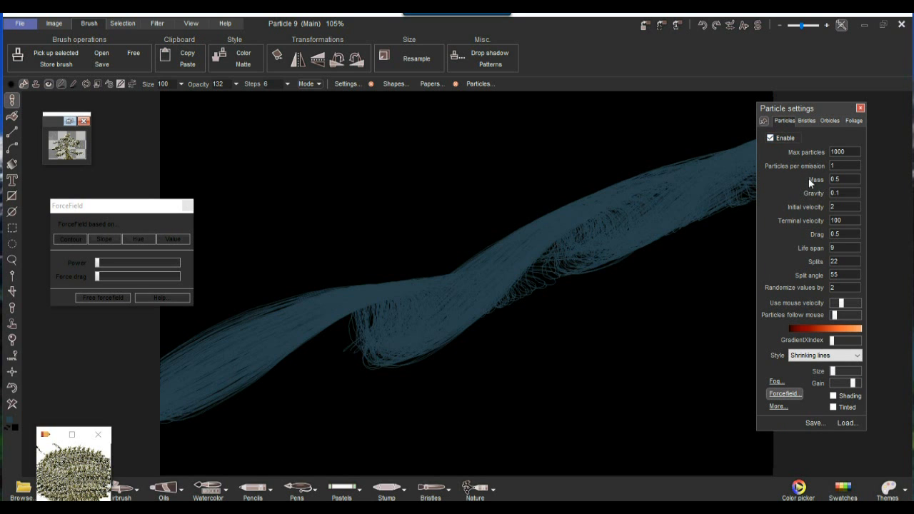
pyautogui.click(846, 423)
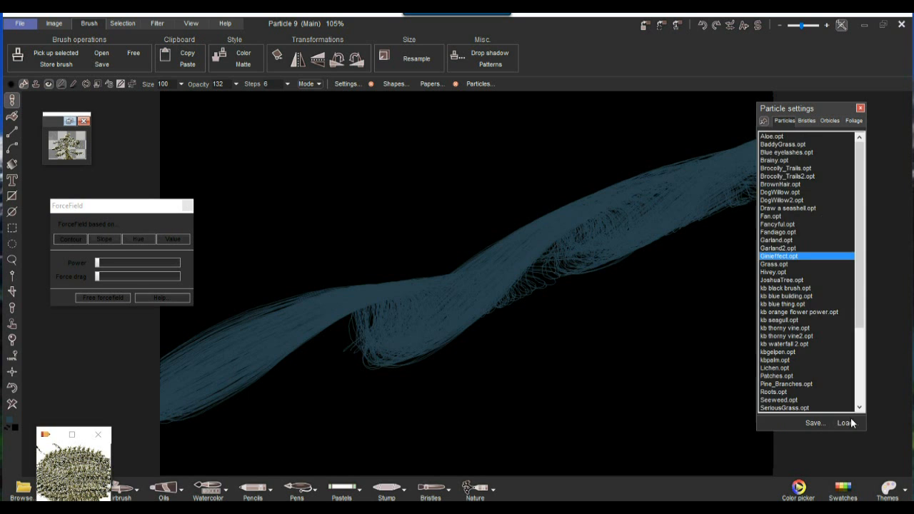
pyautogui.click(779, 145)
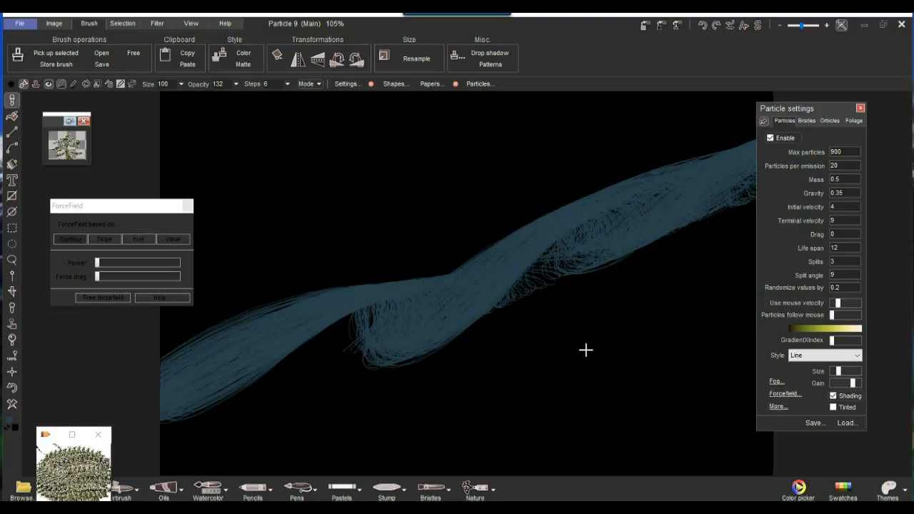
pyautogui.moveTo(165, 210); pyautogui.dragTo(150, 215)
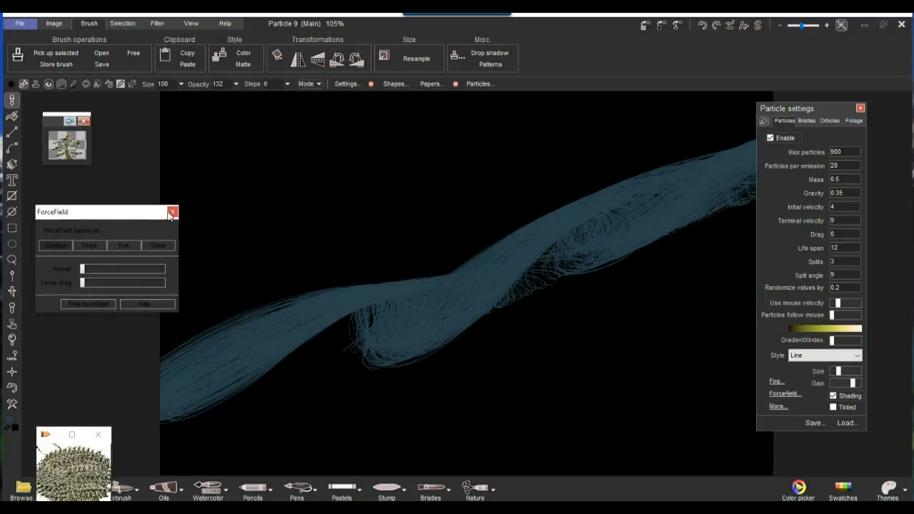
# Step: Reopen the ForceField panel beside the canvas with Power near the middle and paint a looping grass stroke across the blue strand
pyautogui.click(172, 212)
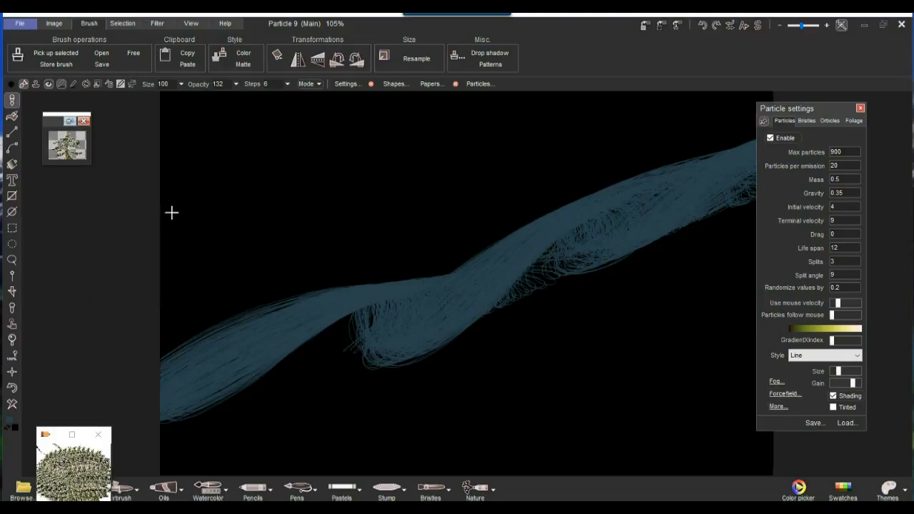
pyautogui.click(782, 393)
pyautogui.moveTo(443, 223); pyautogui.dragTo(110, 223)
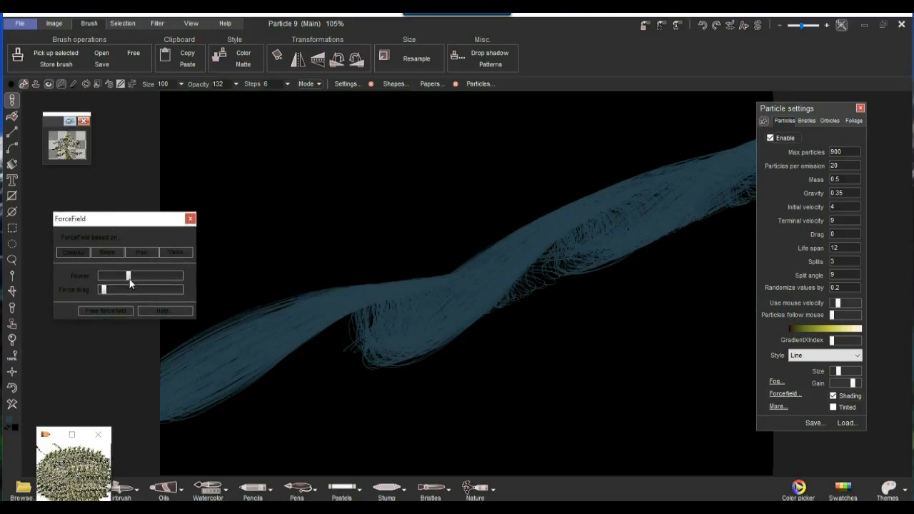
pyautogui.moveTo(270, 290)
pyautogui.mouseDown()
pyautogui.moveTo(307, 390)
pyautogui.moveTo(415, 353)
pyautogui.moveTo(492, 314)
pyautogui.moveTo(507, 195)
pyautogui.moveTo(527, 175)
pyautogui.mouseUp()
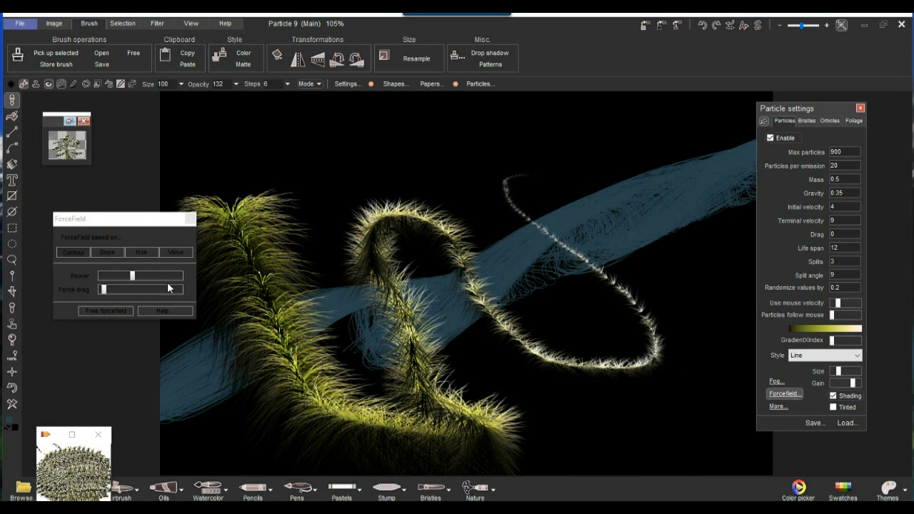
# Step: Replace the old ForceField panel with a new one, raise Power past the middle, and paint grass over the strand's upper part
pyautogui.moveTo(459, 229); pyautogui.dragTo(309, 164)
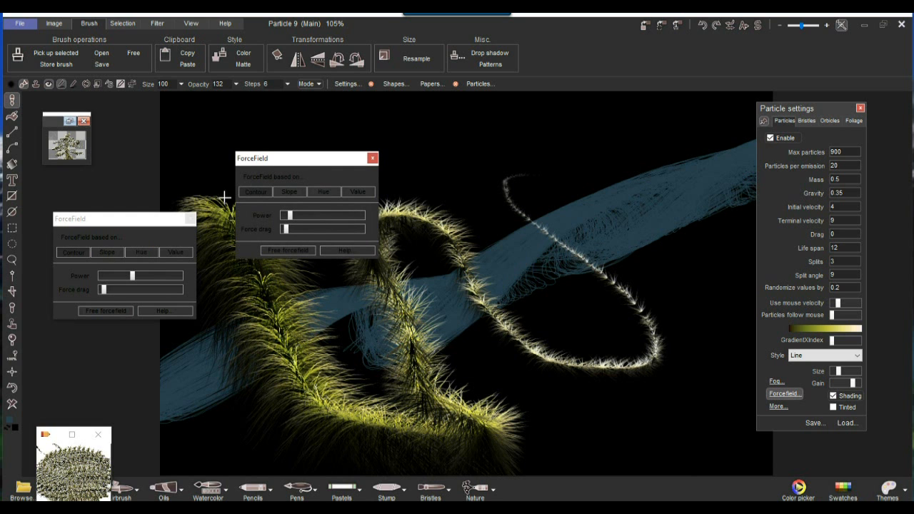
pyautogui.click(190, 218)
pyautogui.moveTo(503, 208)
pyautogui.mouseDown()
pyautogui.moveTo(549, 310)
pyautogui.moveTo(685, 358)
pyautogui.mouseUp()
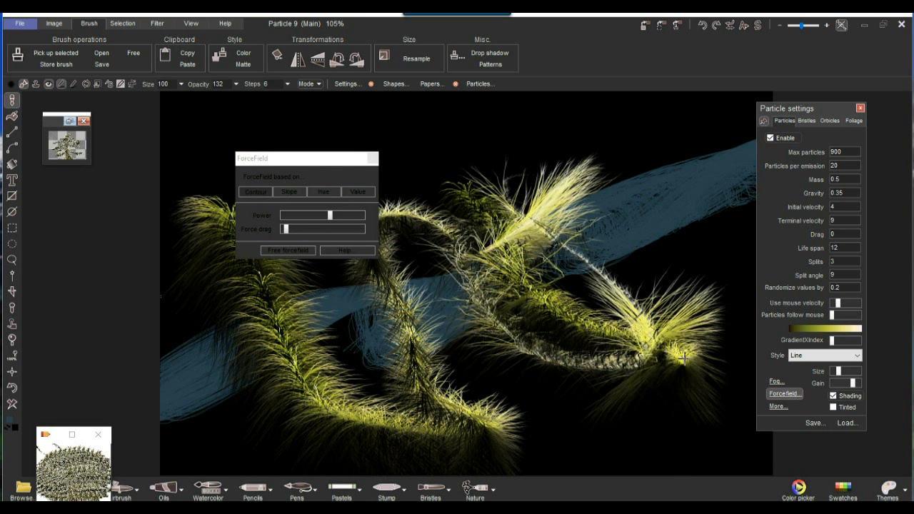
# Step: Undo the grass strokes and paint new grass below the blue strand and across its middle
pyautogui.click(18, 389)
pyautogui.click(17, 390)
pyautogui.moveTo(697, 433)
pyautogui.mouseDown()
pyautogui.moveTo(657, 405)
pyautogui.moveTo(619, 414)
pyautogui.moveTo(567, 398)
pyautogui.moveTo(525, 335)
pyautogui.mouseUp()
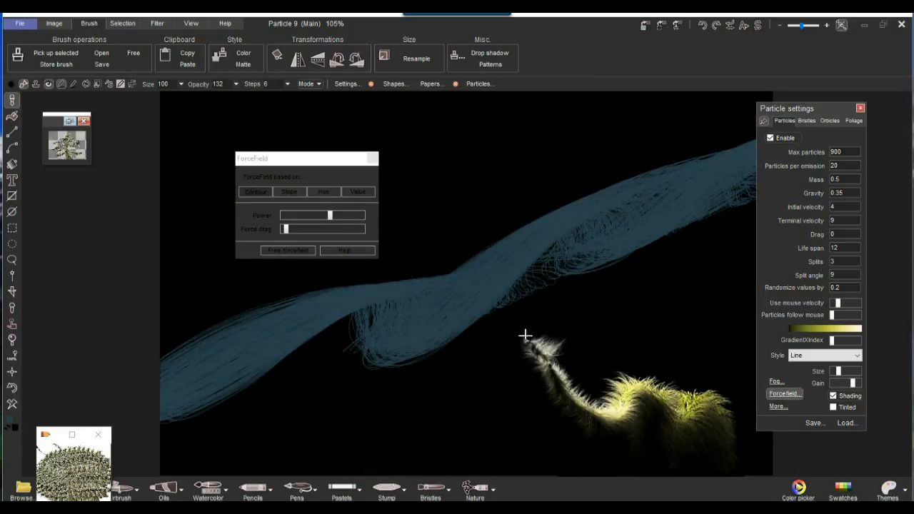
pyautogui.moveTo(610, 308); pyautogui.dragTo(439, 183)
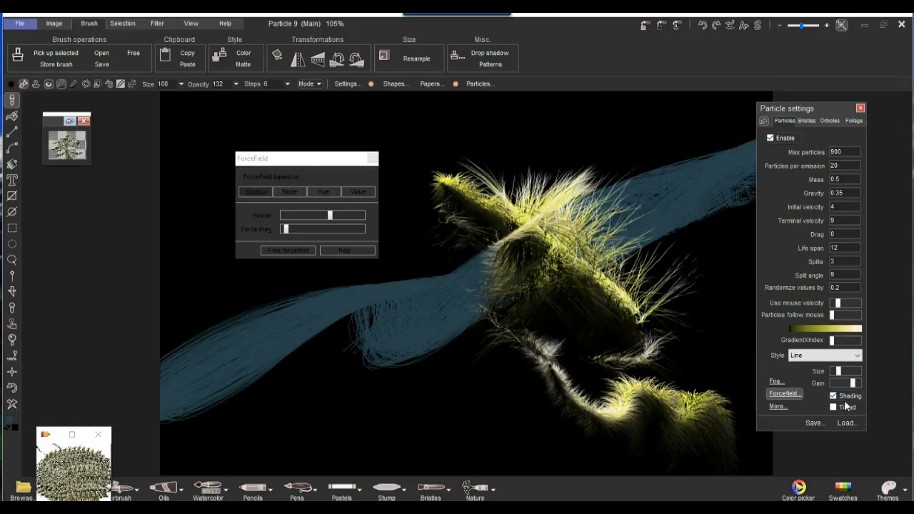
# Step: Check the extra particle options containing Age decrement, close them, and move the ForceField panel off the canvas
pyautogui.click(778, 406)
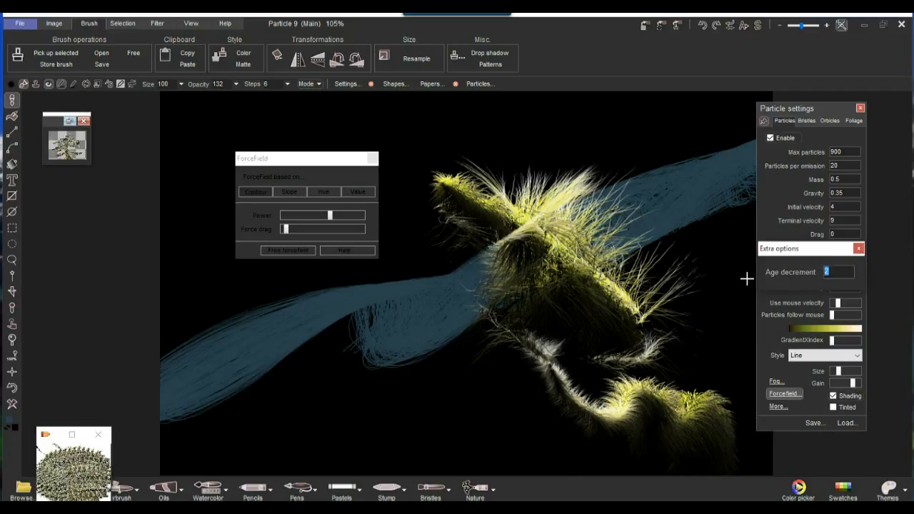
pyautogui.click(858, 249)
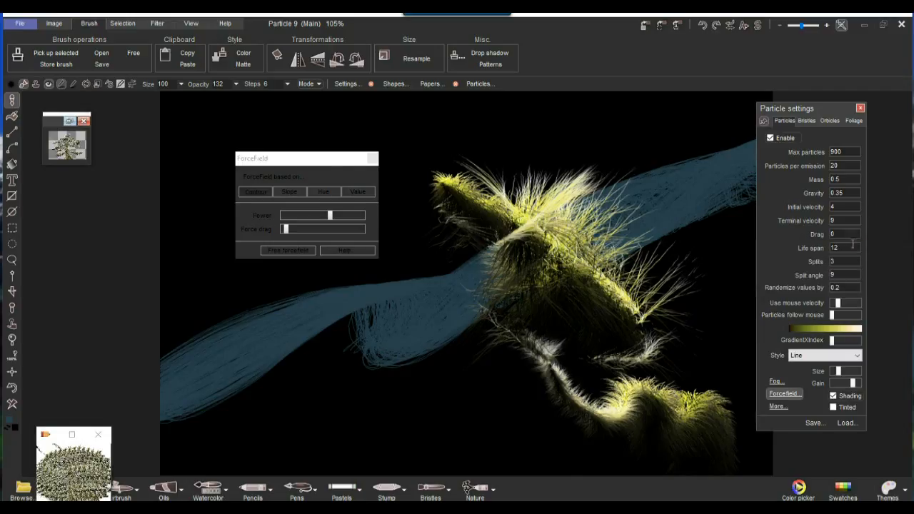
pyautogui.moveTo(322, 158); pyautogui.dragTo(141, 196)
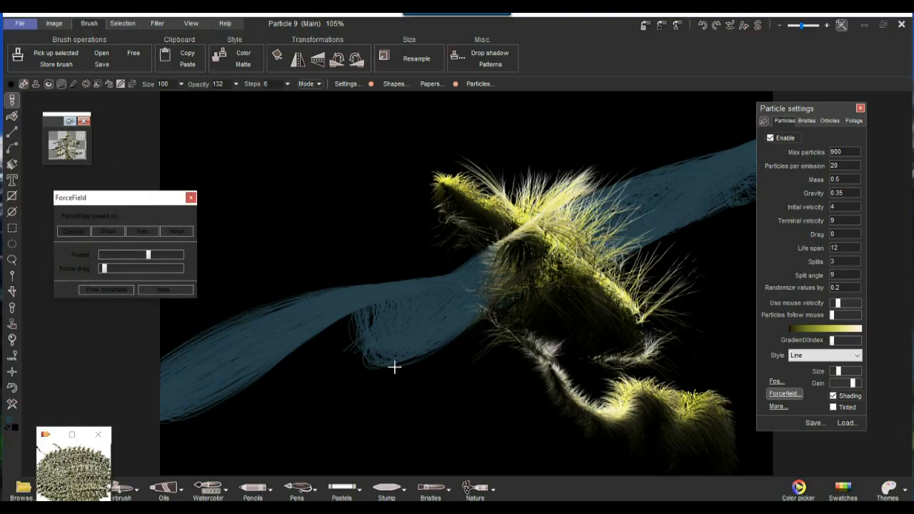
# Step: Undo the last grass stroke, cover most of the canvas with dense grass, and close the ForceField panel
pyautogui.click(12, 388)
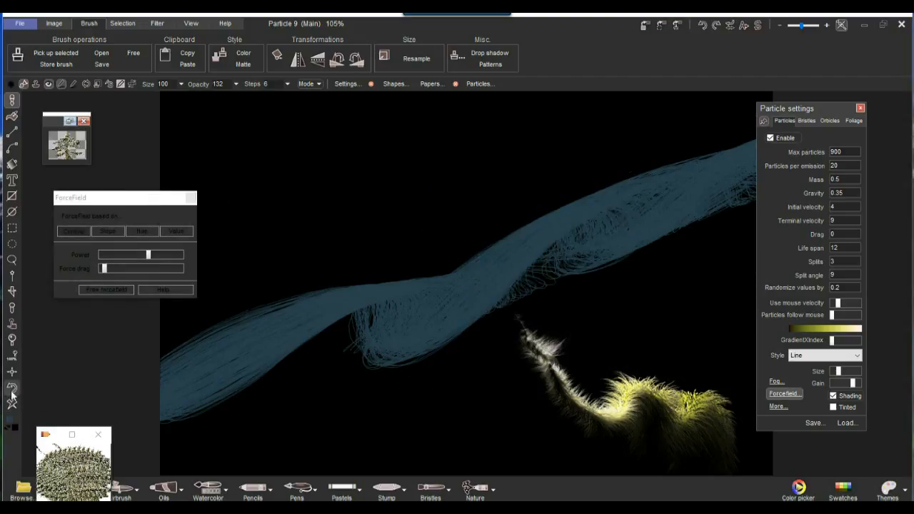
pyautogui.moveTo(299, 130)
pyautogui.mouseDown()
pyautogui.moveTo(369, 150)
pyautogui.moveTo(419, 179)
pyautogui.moveTo(401, 228)
pyautogui.moveTo(602, 255)
pyautogui.moveTo(693, 353)
pyautogui.moveTo(465, 390)
pyautogui.moveTo(281, 316)
pyautogui.moveTo(448, 449)
pyautogui.moveTo(414, 229)
pyautogui.moveTo(671, 150)
pyautogui.moveTo(498, 308)
pyautogui.mouseUp()
pyautogui.moveTo(417, 330)
pyautogui.mouseDown()
pyautogui.moveTo(419, 306)
pyautogui.moveTo(281, 326)
pyautogui.moveTo(667, 244)
pyautogui.moveTo(578, 345)
pyautogui.moveTo(542, 273)
pyautogui.moveTo(555, 188)
pyautogui.moveTo(394, 341)
pyautogui.mouseUp()
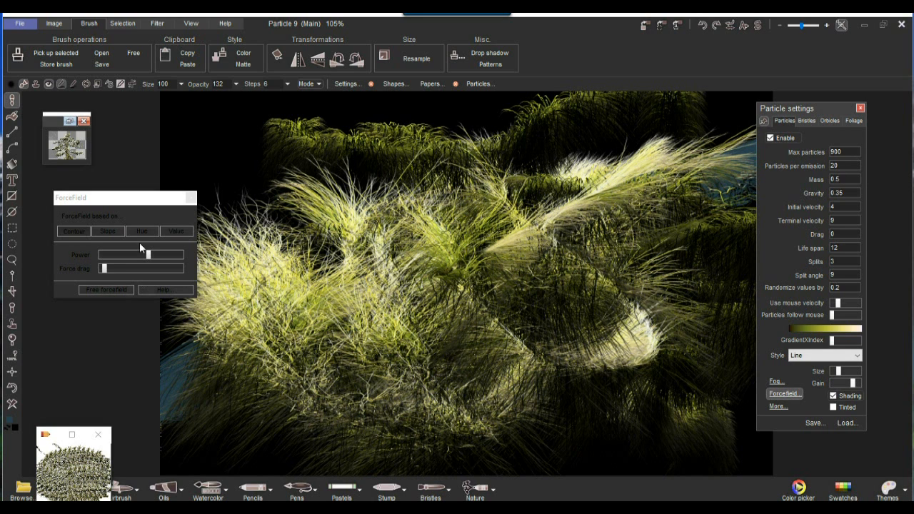
pyautogui.click(191, 197)
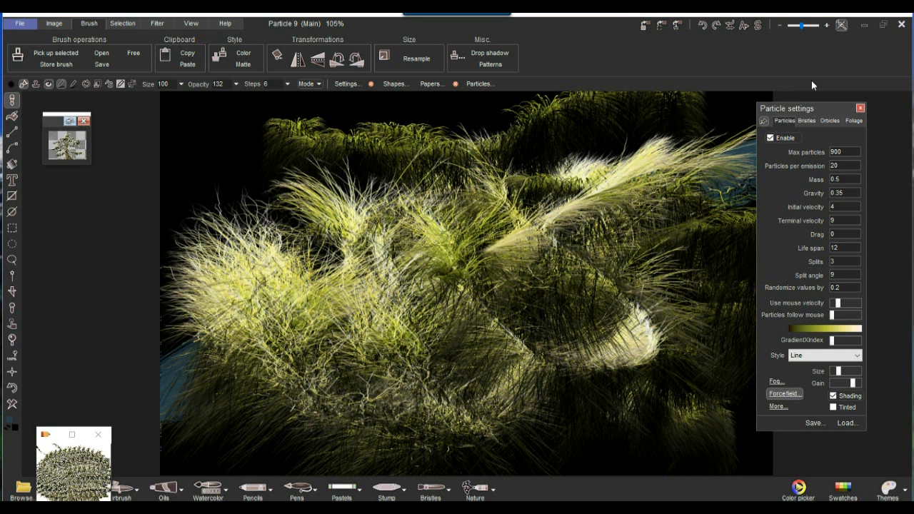
# Step: Enable the orbicle brush with the spherical shape and paint large sweeping blue strands over the grass
pyautogui.click(809, 121)
pyautogui.click(832, 121)
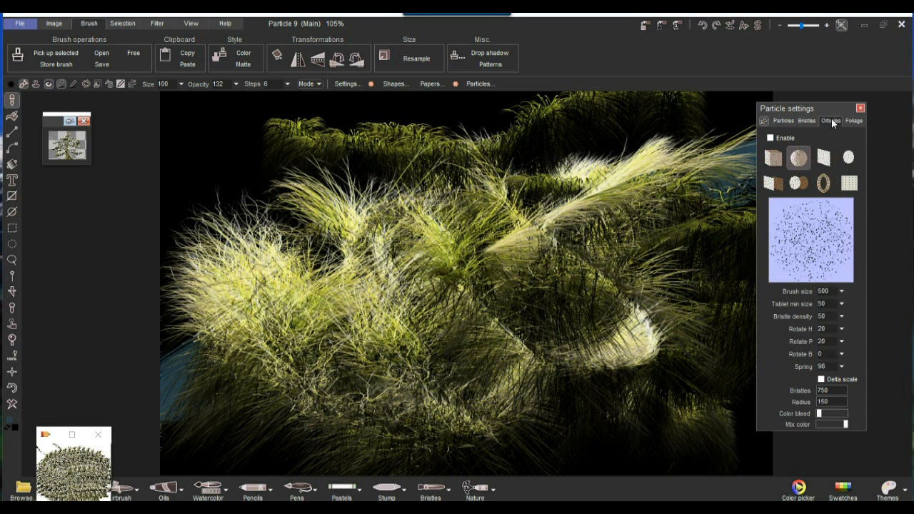
pyautogui.click(770, 138)
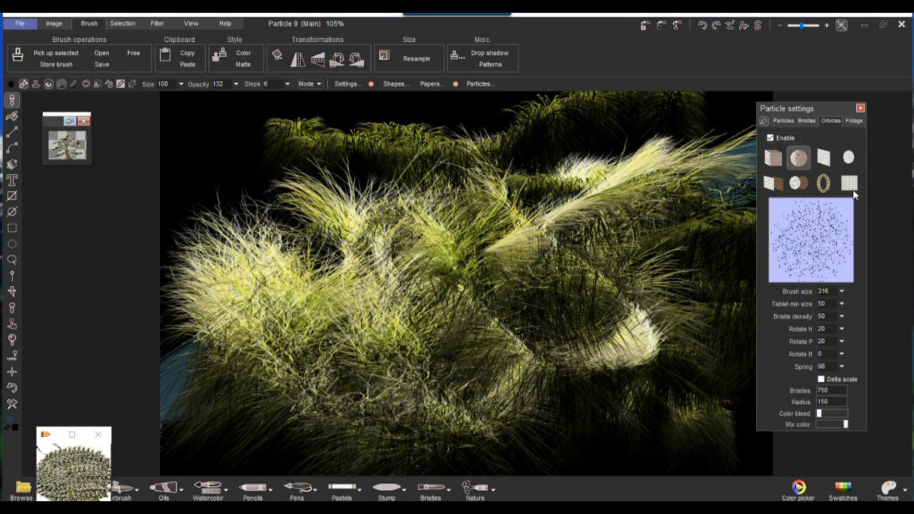
pyautogui.moveTo(541, 286); pyautogui.dragTo(503, 366)
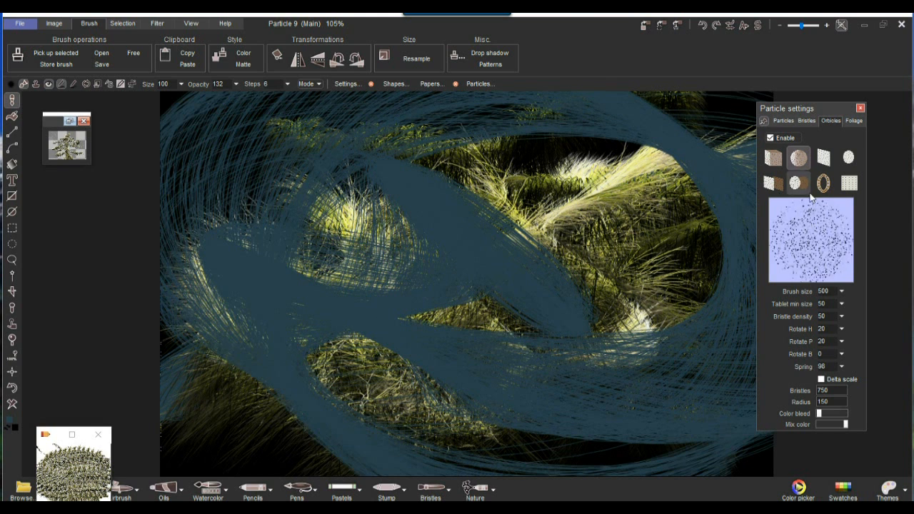
# Step: Enable the foliage brush and grow one plant near the middle of the painted canvas
pyautogui.click(855, 121)
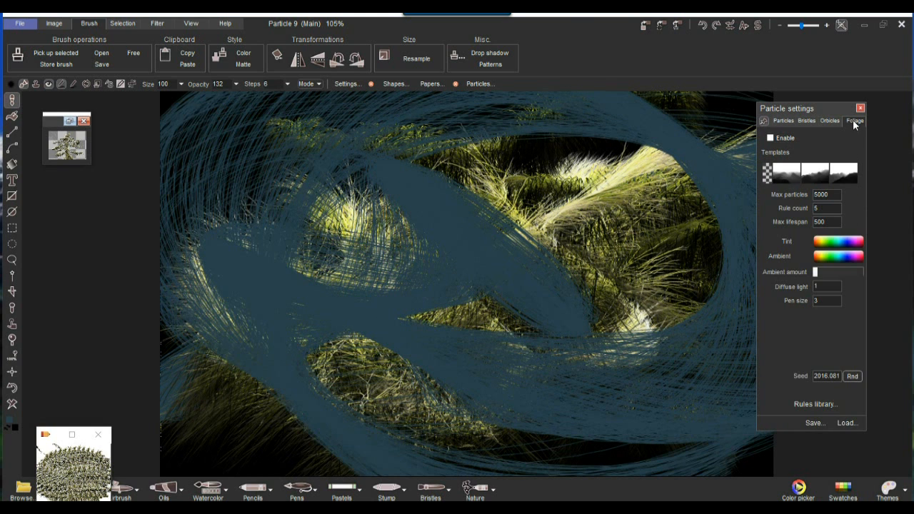
pyautogui.click(785, 122)
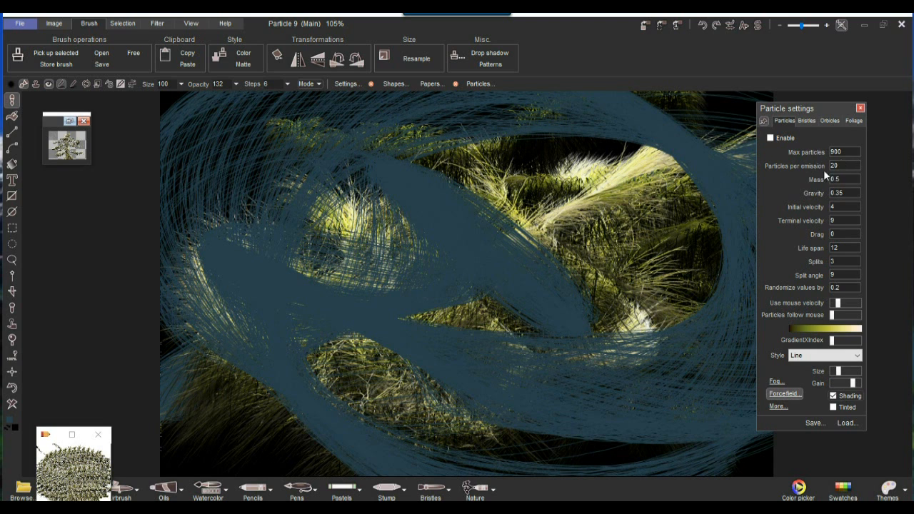
pyautogui.click(852, 121)
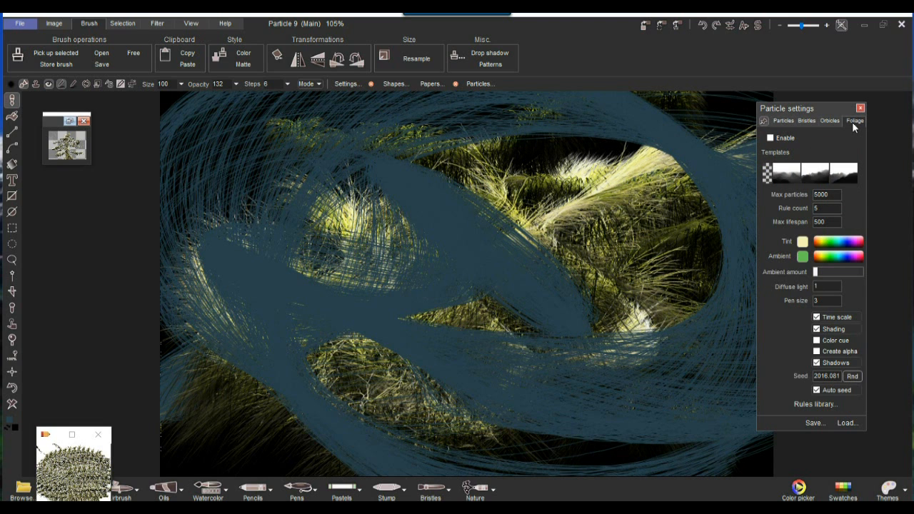
pyautogui.click(785, 138)
pyautogui.click(464, 372)
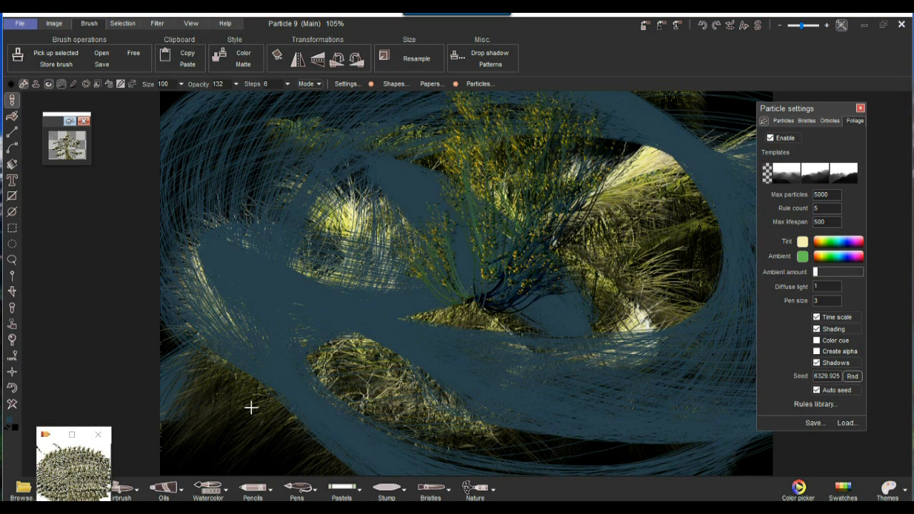
# Step: Clear the canvas, paint several yellow-flowered foliage plants across it, and inspect them up close
pyautogui.click(9, 406)
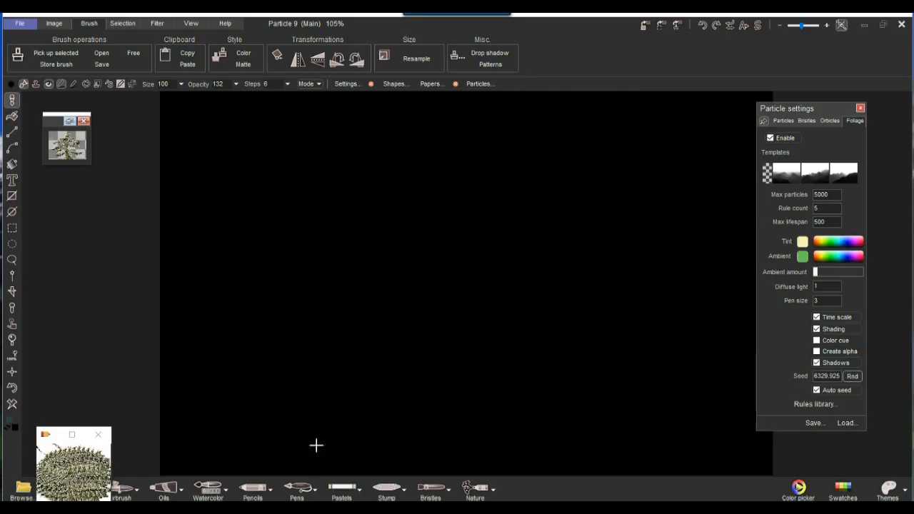
pyautogui.click(339, 379)
pyautogui.moveTo(630, 413)
pyautogui.mouseDown()
pyautogui.moveTo(569, 431)
pyautogui.moveTo(353, 429)
pyautogui.mouseUp()
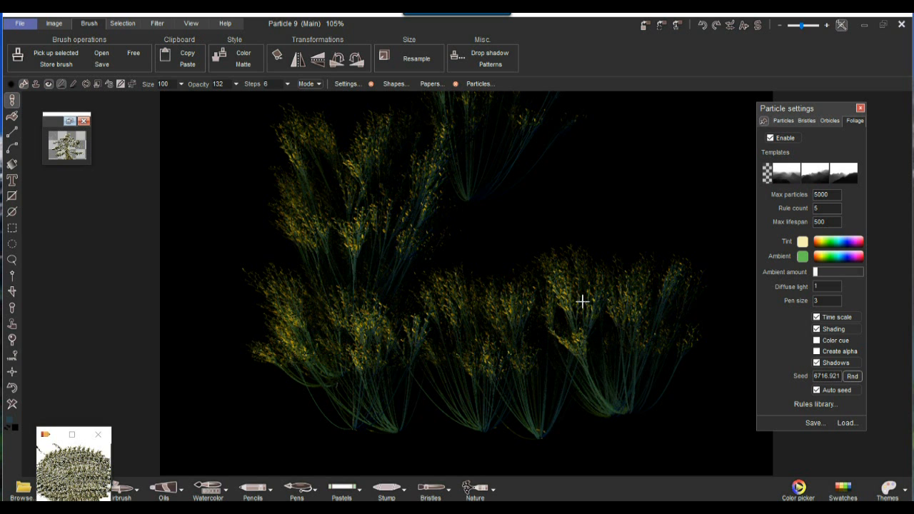
pyautogui.scroll(3, 630, 293)
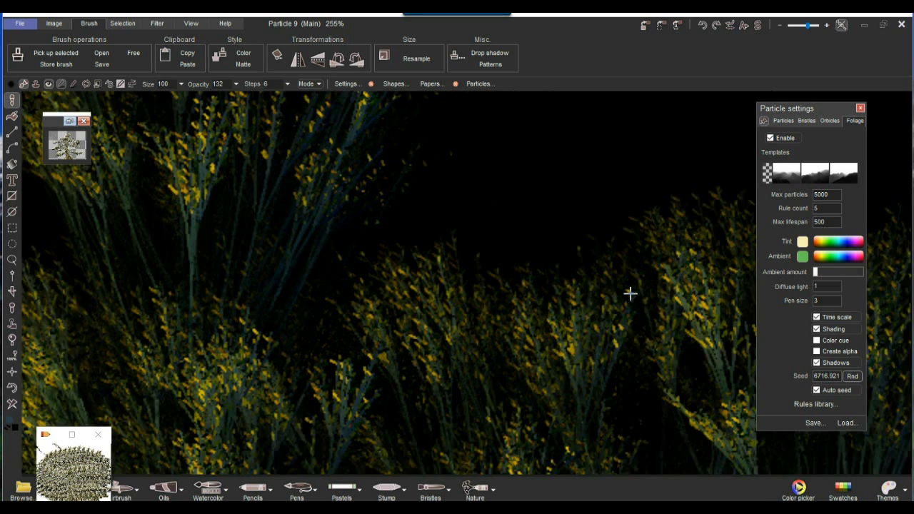
pyautogui.scroll(-2, 630, 293)
pyautogui.scroll(-1, 630, 293)
pyautogui.scroll(1, 630, 293)
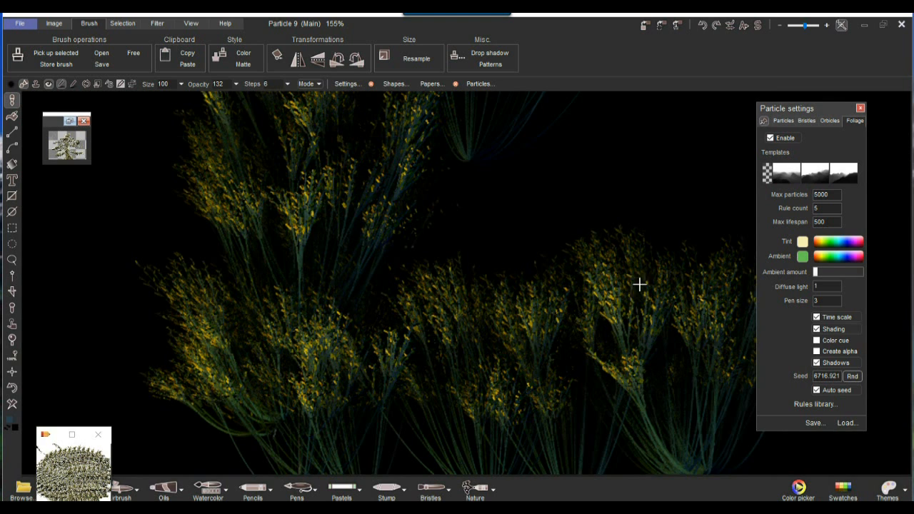
# Step: Open the Foliage rules library, move it away from the middle of the canvas, and check the Rule selector, keeping rule 1
pyautogui.click(784, 120)
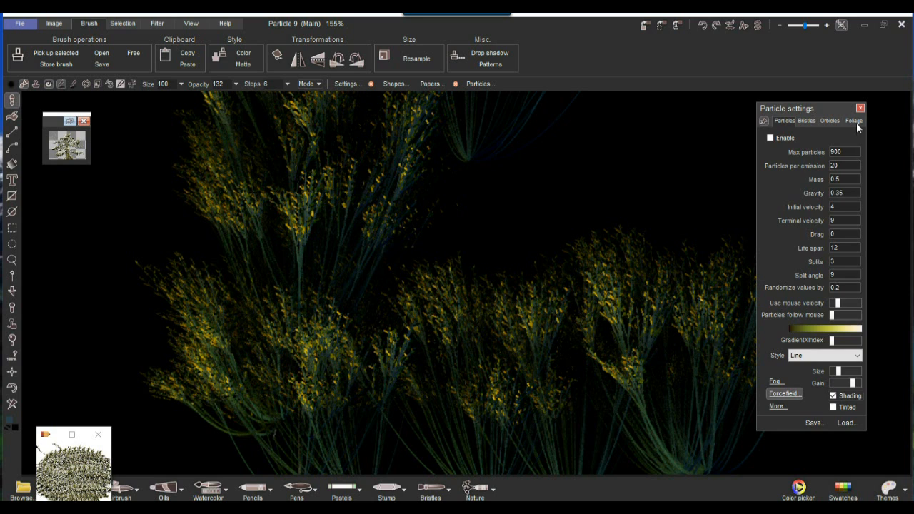
pyautogui.click(855, 121)
pyautogui.moveTo(839, 282)
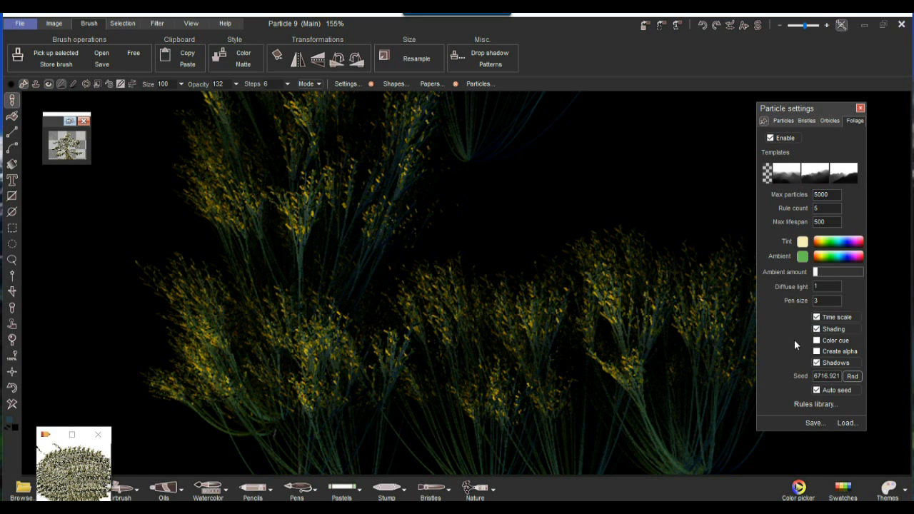
pyautogui.click(823, 405)
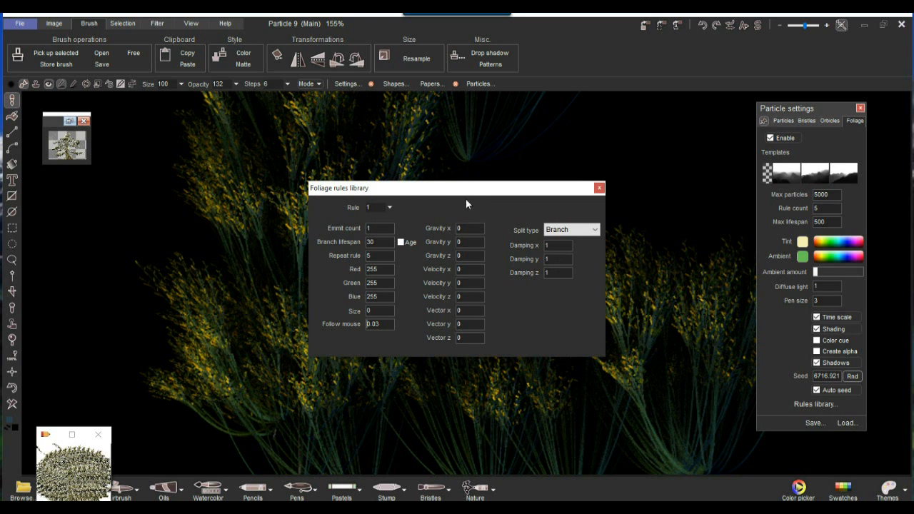
pyautogui.moveTo(470, 196); pyautogui.dragTo(313, 165)
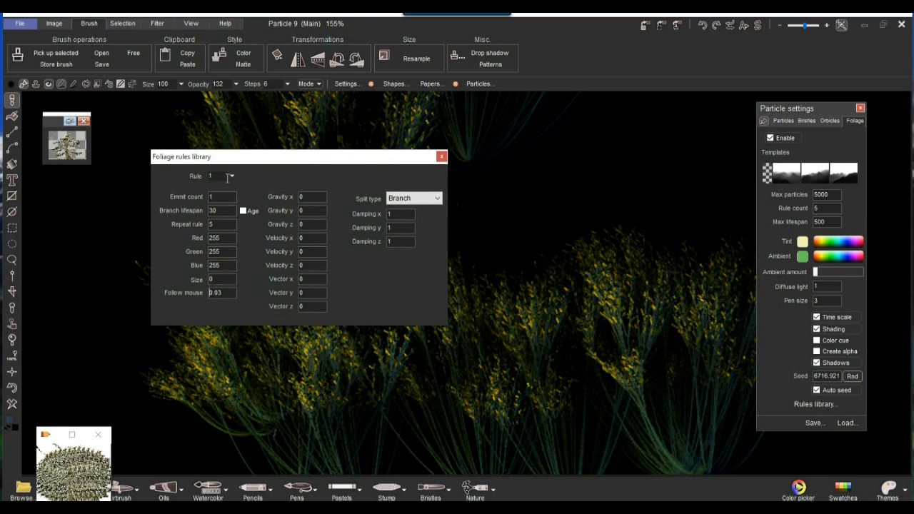
pyautogui.click(232, 177)
pyautogui.moveTo(226, 193); pyautogui.dragTo(160, 189)
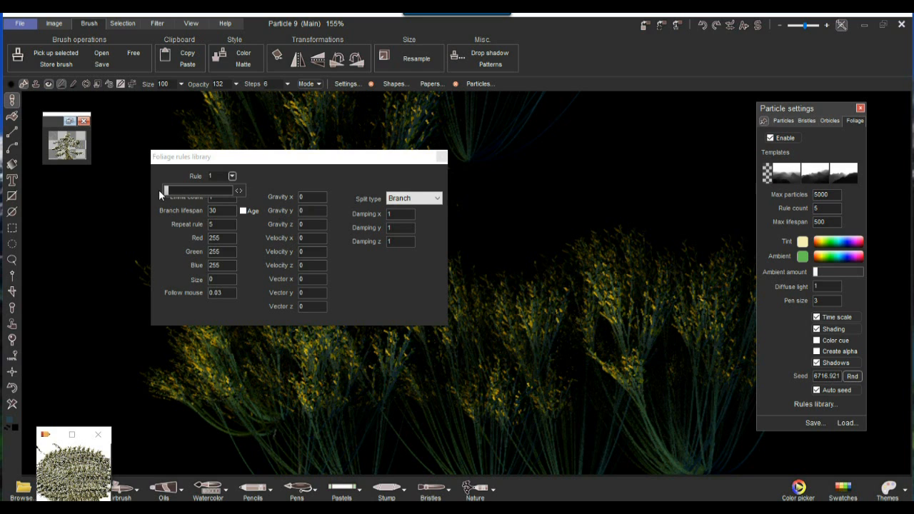
pyautogui.click(232, 176)
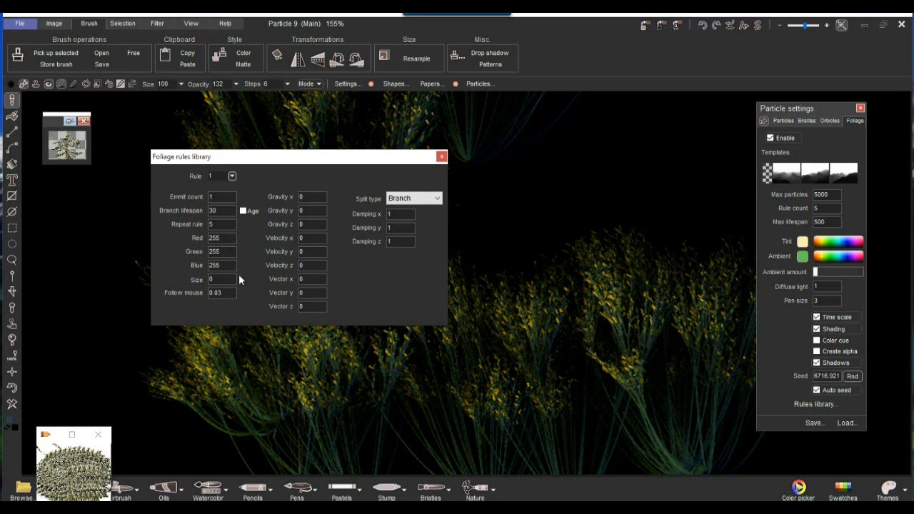
# Step: Set the Branch lifespan of foliage rule 1 to 5 and grow two test plants on the canvas
pyautogui.click(225, 210)
pyautogui.write('5')
pyautogui.click(545, 214)
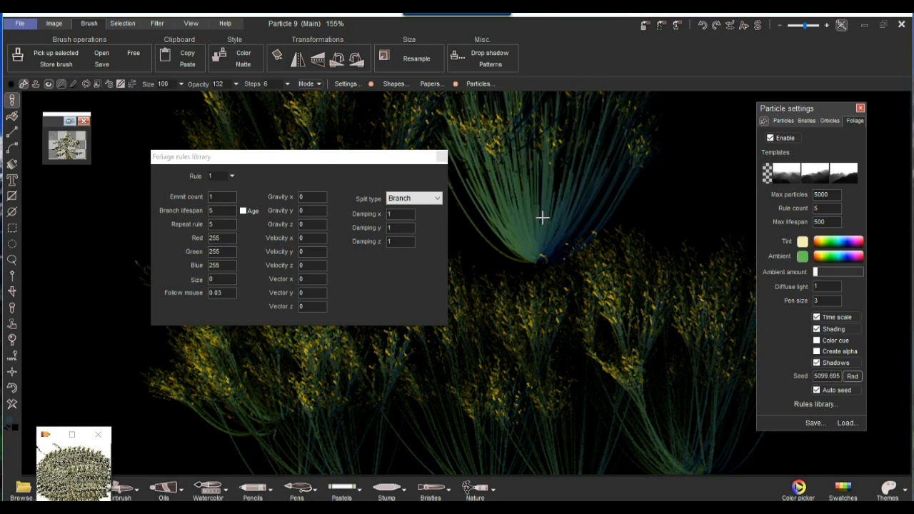
pyautogui.click(646, 367)
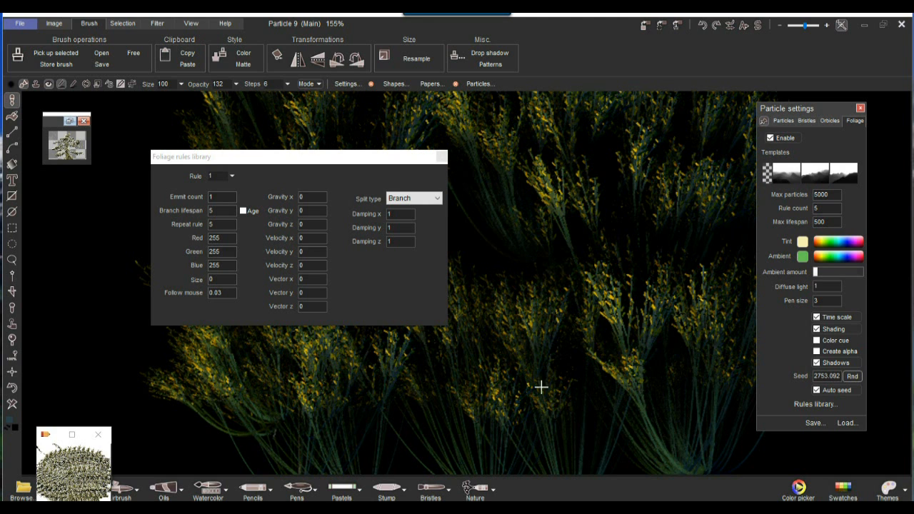
# Step: Clear the canvas, turn off foliage Shadows, and grow two plants side by side
pyautogui.click(15, 405)
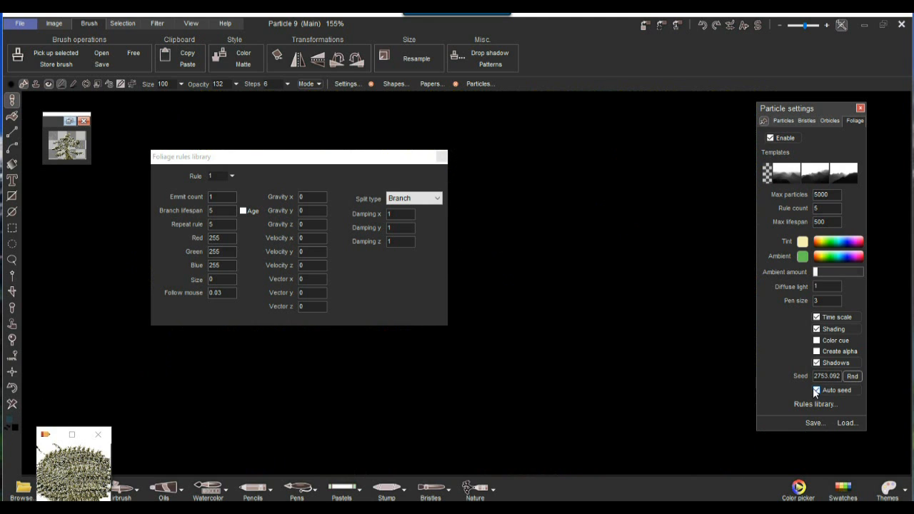
pyautogui.click(825, 365)
pyautogui.click(569, 421)
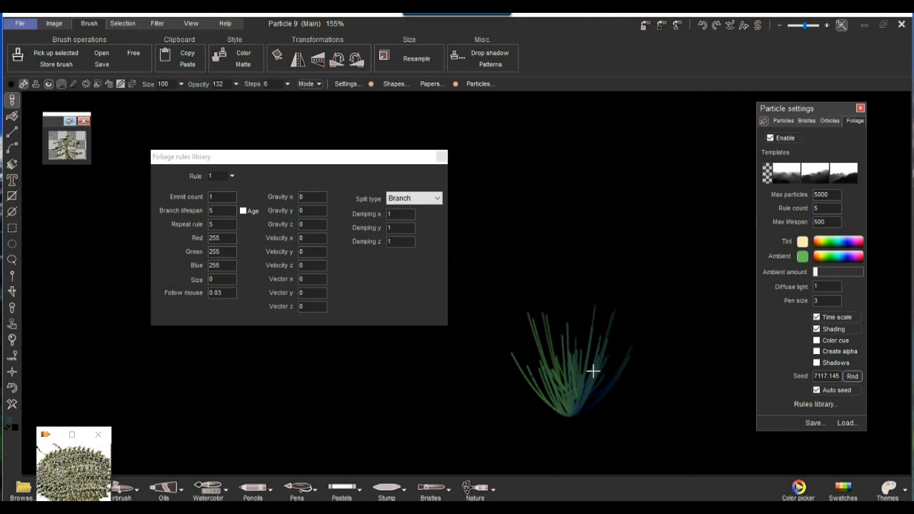
pyautogui.click(687, 437)
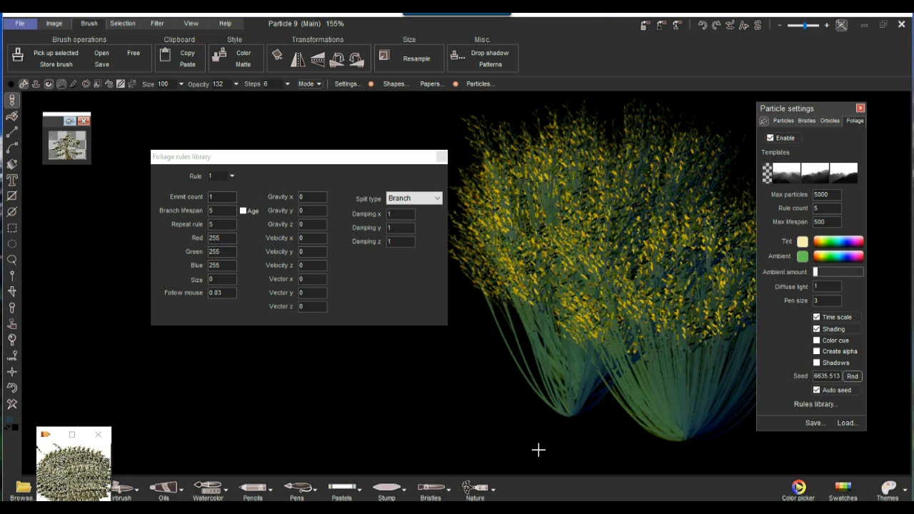
# Step: Grow another plant, then set the Branch lifespan of foliage rule 1 to 33 and grow more plants along the row
pyautogui.click(397, 430)
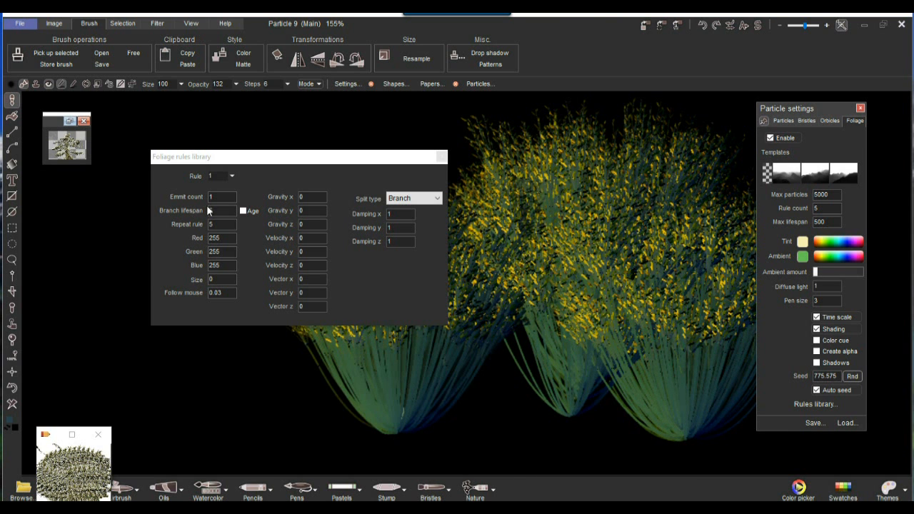
pyautogui.moveTo(224, 197); pyautogui.dragTo(176, 192)
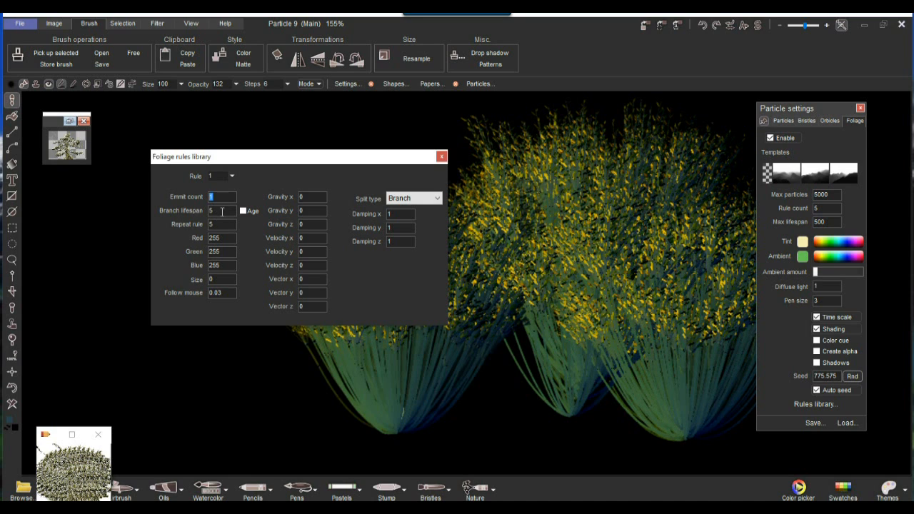
pyautogui.moveTo(228, 210); pyautogui.dragTo(190, 210)
pyautogui.write('33')
pyautogui.click(490, 433)
pyautogui.moveTo(277, 428)
pyautogui.mouseDown()
pyautogui.moveTo(161, 409)
pyautogui.moveTo(148, 431)
pyautogui.mouseUp()
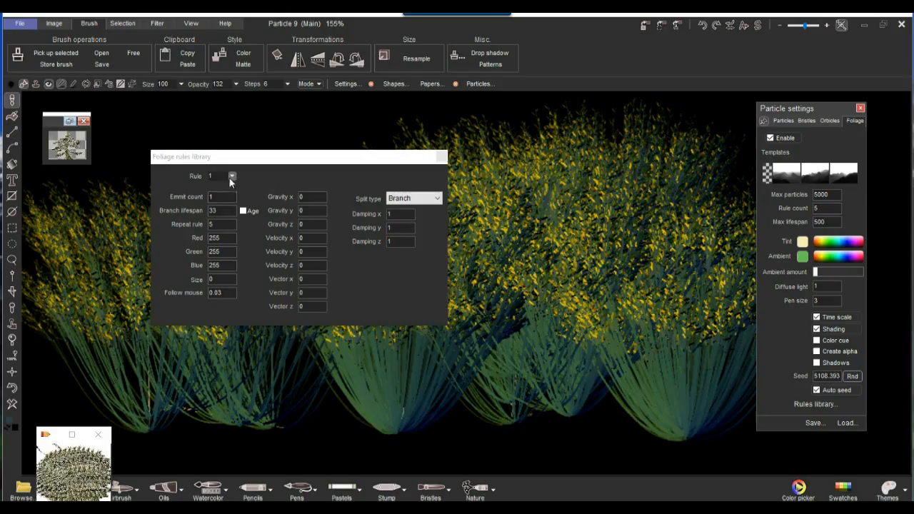
# Step: Switch to foliage rule 2, set its Branch lifespan to 2, and paint a test stroke over the plants
pyautogui.click(232, 176)
pyautogui.click(243, 189)
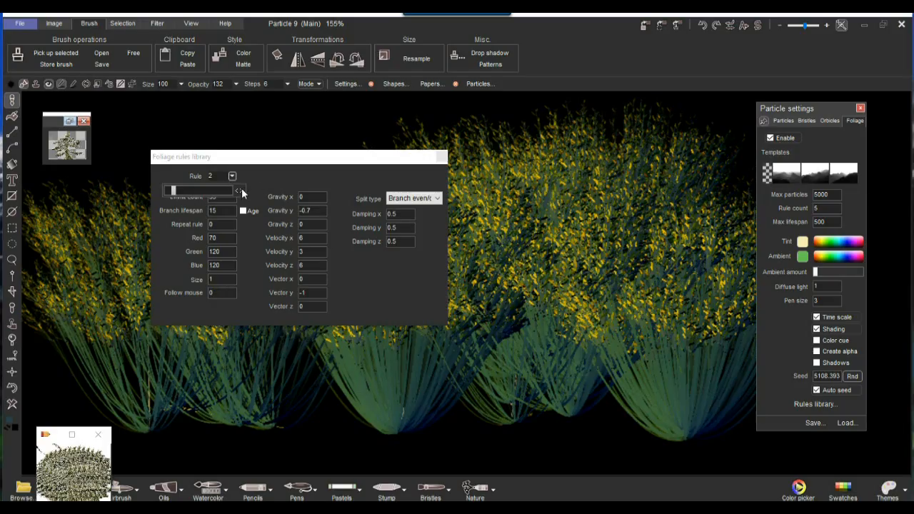
pyautogui.doubleClick(224, 209)
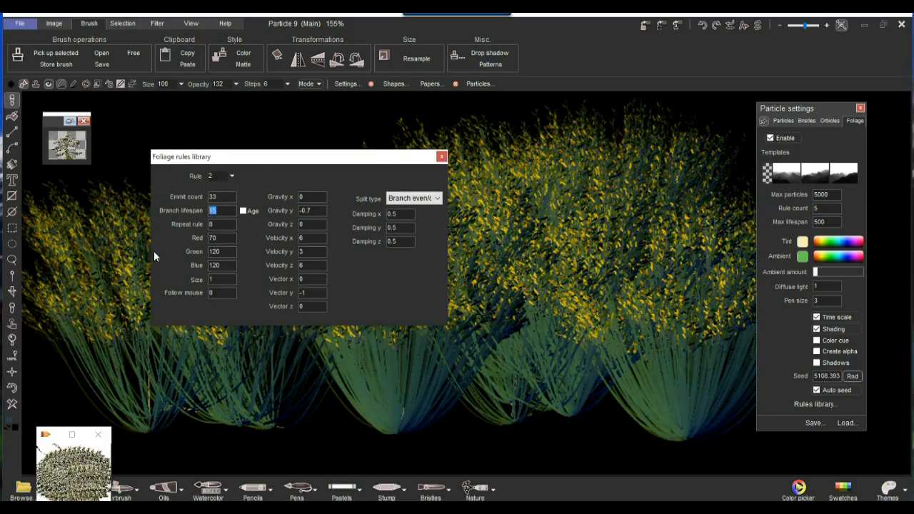
pyautogui.write('2')
pyautogui.moveTo(388, 433)
pyautogui.mouseDown()
pyautogui.moveTo(431, 407)
pyautogui.moveTo(517, 400)
pyautogui.mouseUp()
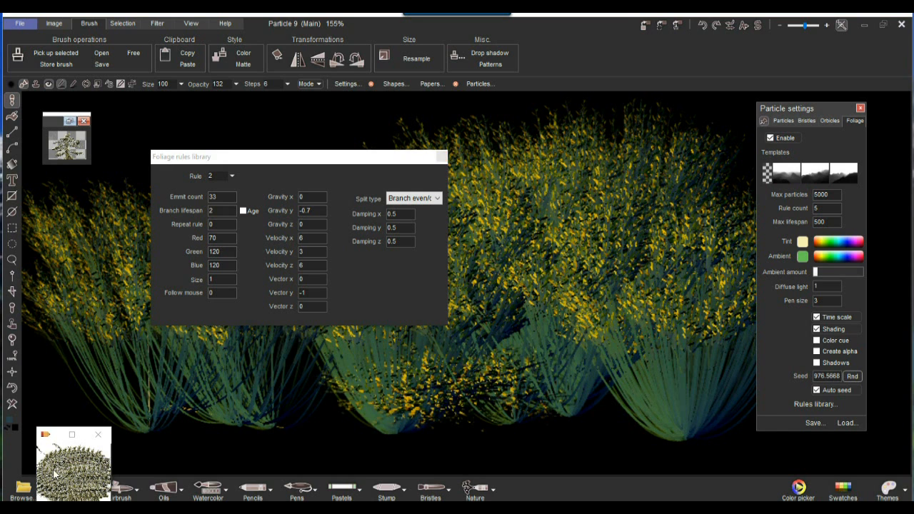
# Step: Clear the canvas and paint several separate strokes of short foliage across it
pyautogui.click(11, 405)
pyautogui.moveTo(620, 294)
pyautogui.mouseDown()
pyautogui.moveTo(593, 184)
pyautogui.moveTo(498, 179)
pyautogui.moveTo(489, 318)
pyautogui.mouseUp()
pyautogui.moveTo(580, 406)
pyautogui.mouseDown()
pyautogui.moveTo(492, 395)
pyautogui.moveTo(388, 423)
pyautogui.moveTo(323, 398)
pyautogui.mouseUp()
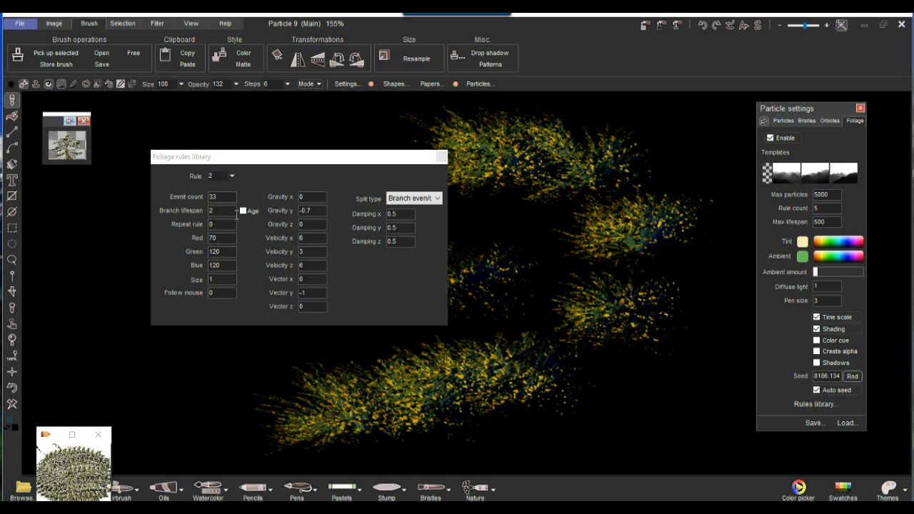
# Step: Set the Branch lifespan of foliage rule 2 to 8 and grow a test plant beside the short foliage
pyautogui.moveTo(223, 210); pyautogui.dragTo(169, 210)
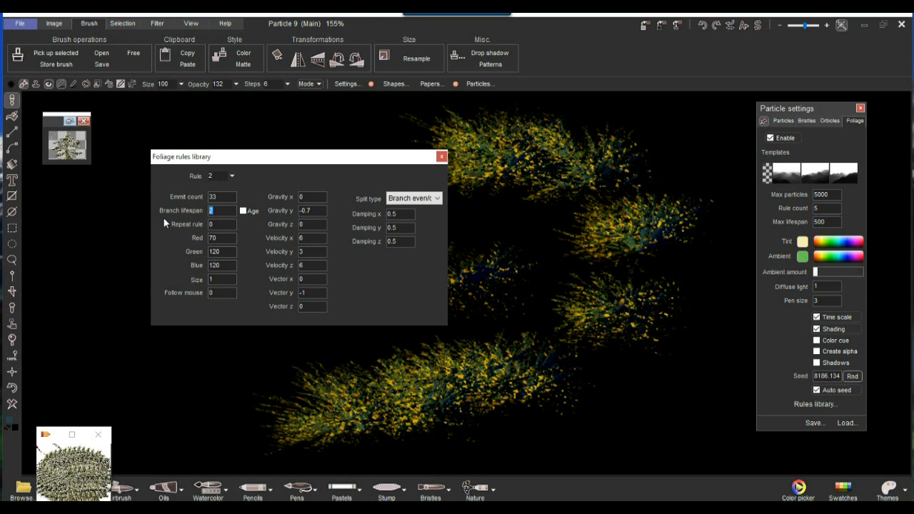
pyautogui.write('8')
pyautogui.moveTo(702, 369); pyautogui.dragTo(636, 236)
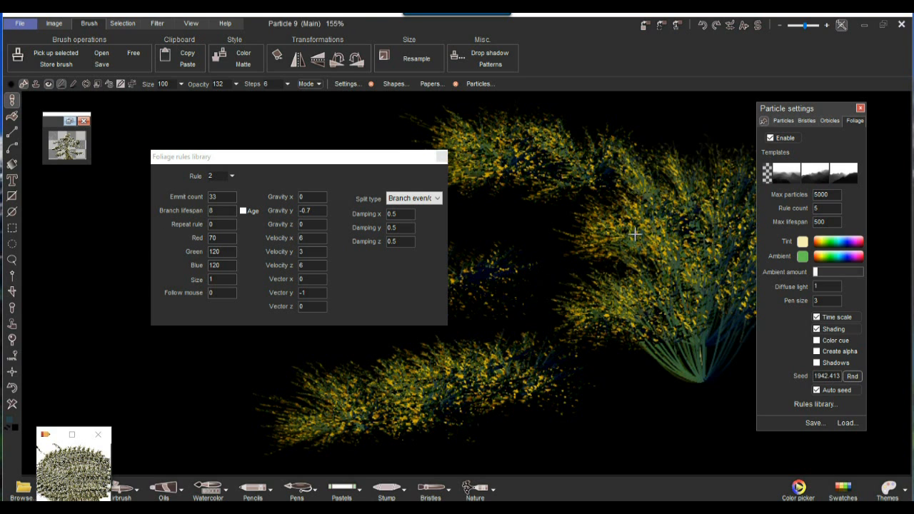
# Step: Clear the canvas, move the Foliage rules library beside the particle settings, and paint a diagonal stroke of plants
pyautogui.click(13, 405)
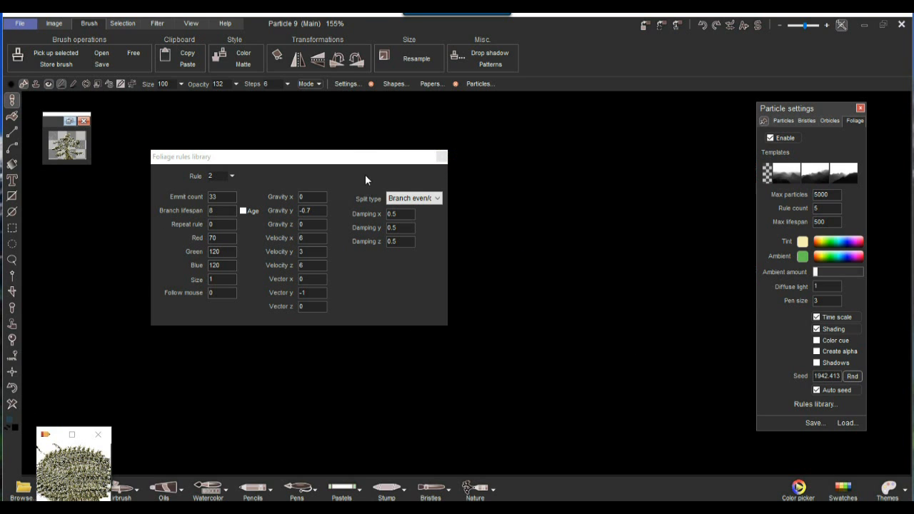
pyautogui.moveTo(343, 157); pyautogui.dragTo(746, 139)
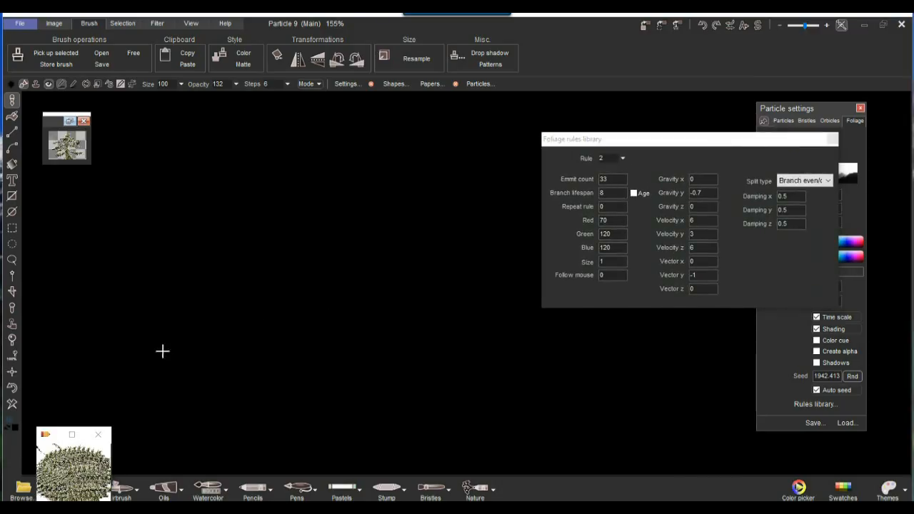
pyautogui.moveTo(171, 303); pyautogui.dragTo(254, 215)
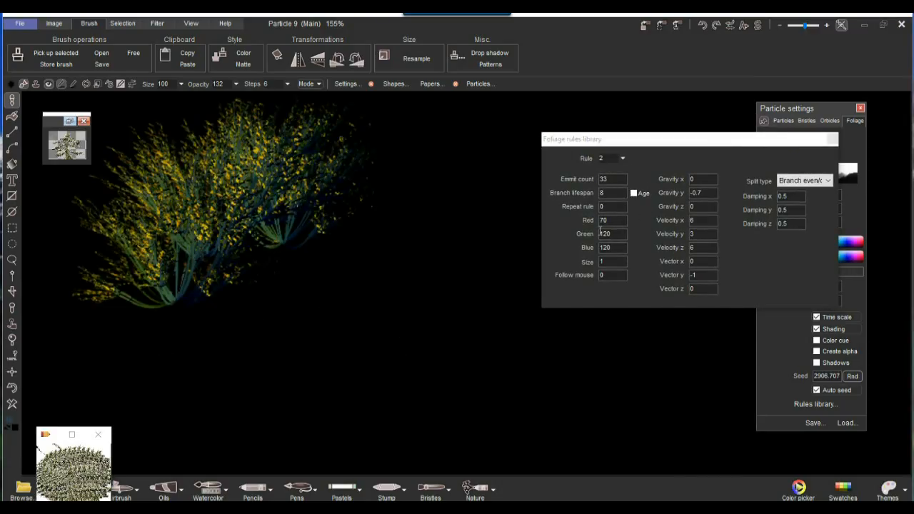
# Step: Set the Branch lifespan of foliage rule 2 to 5, paint plants below the first ones, and close the rules library
pyautogui.moveTo(616, 192); pyautogui.dragTo(568, 194)
pyautogui.write('5')
pyautogui.moveTo(405, 364); pyautogui.dragTo(483, 385)
pyautogui.moveTo(316, 427)
pyautogui.mouseDown()
pyautogui.moveTo(289, 387)
pyautogui.moveTo(429, 424)
pyautogui.mouseUp()
pyautogui.moveTo(690, 131); pyautogui.dragTo(414, 130)
pyautogui.click(556, 137)
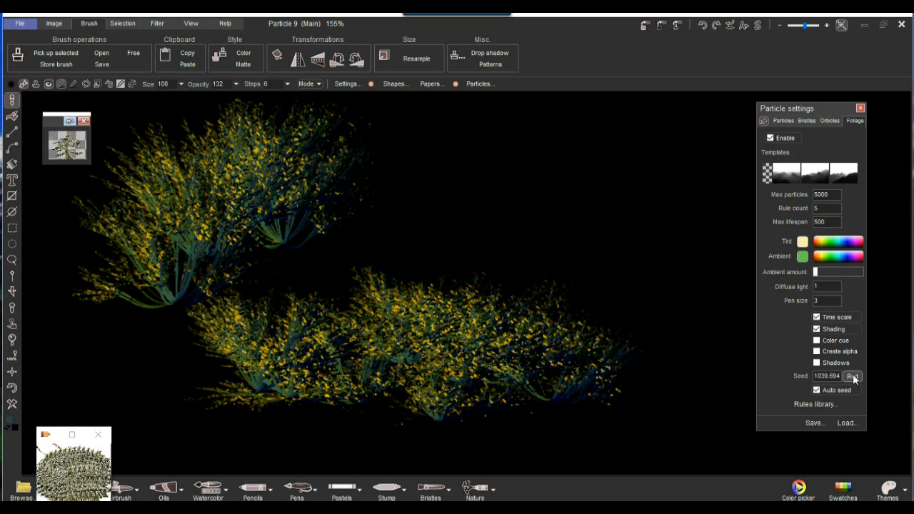
# Step: Turn off foliage Shading and paint flat-colored plants beside and over the shaded ones
pyautogui.click(831, 331)
pyautogui.moveTo(510, 253)
pyautogui.mouseDown()
pyautogui.moveTo(643, 231)
pyautogui.moveTo(606, 270)
pyautogui.mouseUp()
pyautogui.moveTo(474, 324)
pyautogui.mouseDown()
pyautogui.moveTo(612, 296)
pyautogui.moveTo(519, 338)
pyautogui.moveTo(419, 328)
pyautogui.mouseUp()
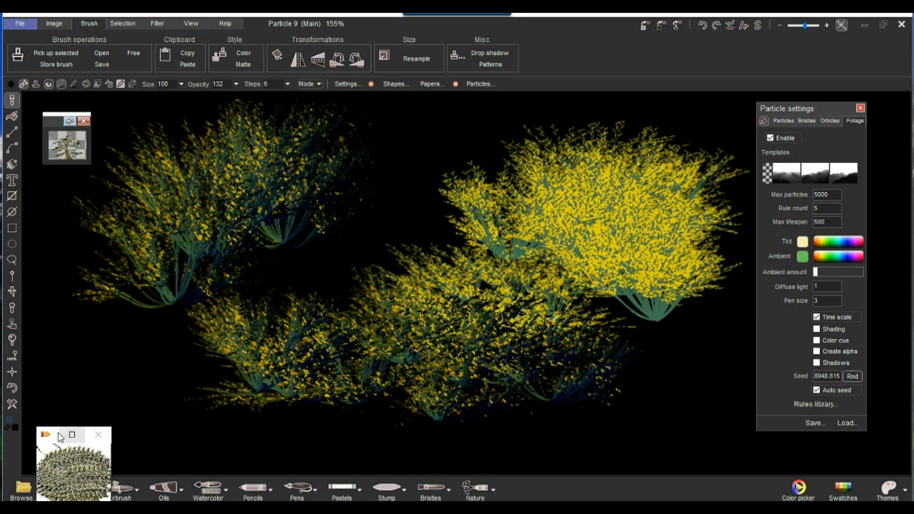
# Step: Clear the canvas and paint several overlapping strokes of unshaded yellow foliage
pyautogui.click(12, 404)
pyautogui.moveTo(400, 275)
pyautogui.mouseDown()
pyautogui.moveTo(545, 215)
pyautogui.moveTo(613, 214)
pyautogui.mouseUp()
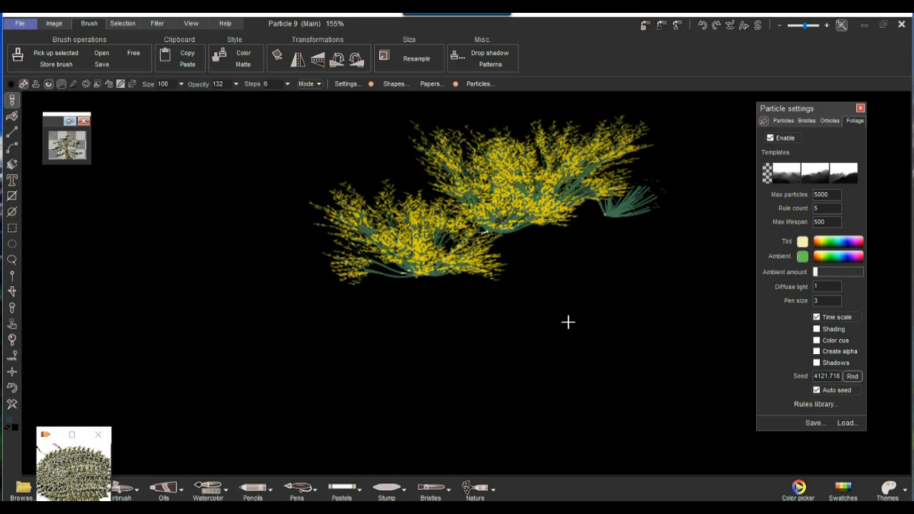
pyautogui.moveTo(200, 283)
pyautogui.mouseDown()
pyautogui.moveTo(262, 302)
pyautogui.moveTo(564, 314)
pyautogui.mouseUp()
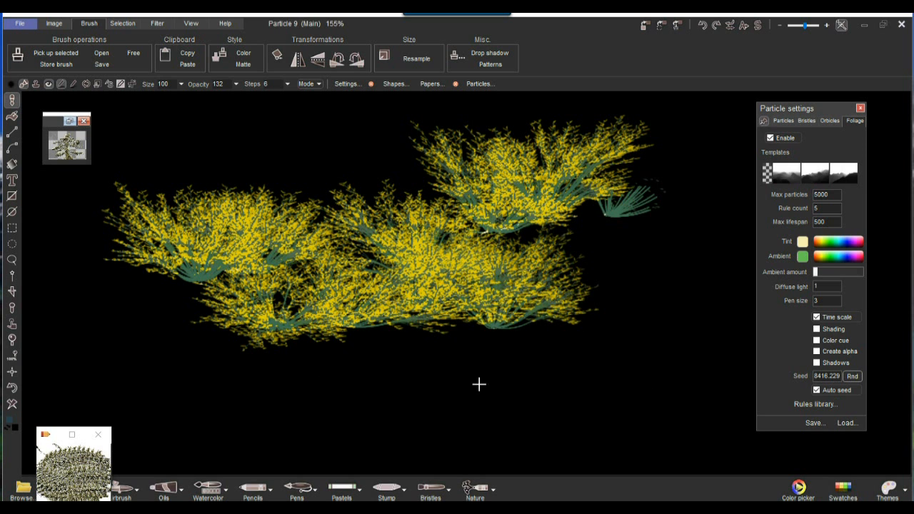
# Step: Turn foliage Shading back on and paint shaded plants around and over the flat-colored ones
pyautogui.click(833, 330)
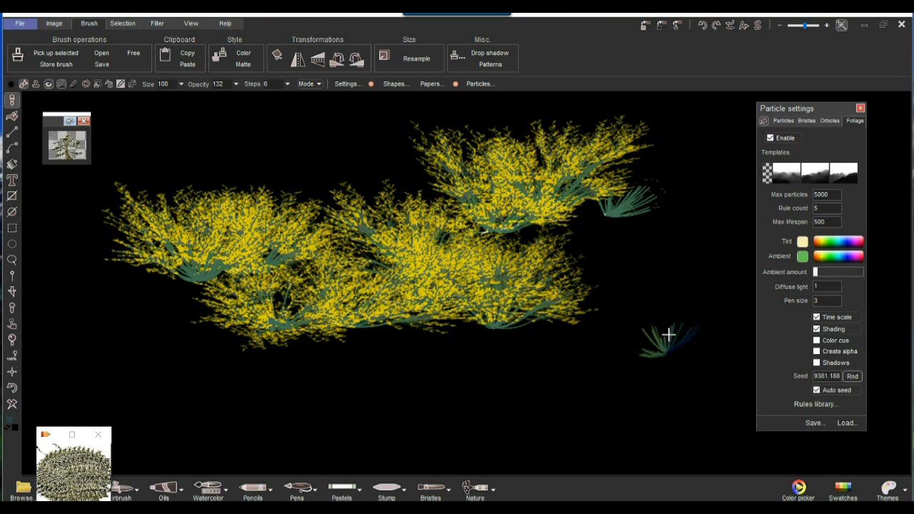
pyautogui.moveTo(667, 333); pyautogui.dragTo(725, 255)
pyautogui.moveTo(405, 339)
pyautogui.mouseDown()
pyautogui.moveTo(471, 362)
pyautogui.moveTo(484, 431)
pyautogui.mouseUp()
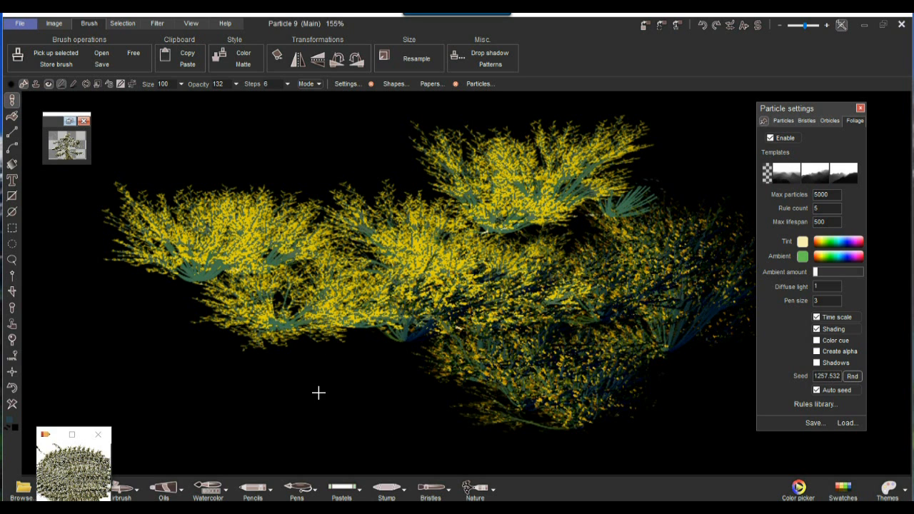
pyautogui.moveTo(319, 390)
pyautogui.mouseDown()
pyautogui.moveTo(531, 406)
pyautogui.moveTo(396, 382)
pyautogui.mouseUp()
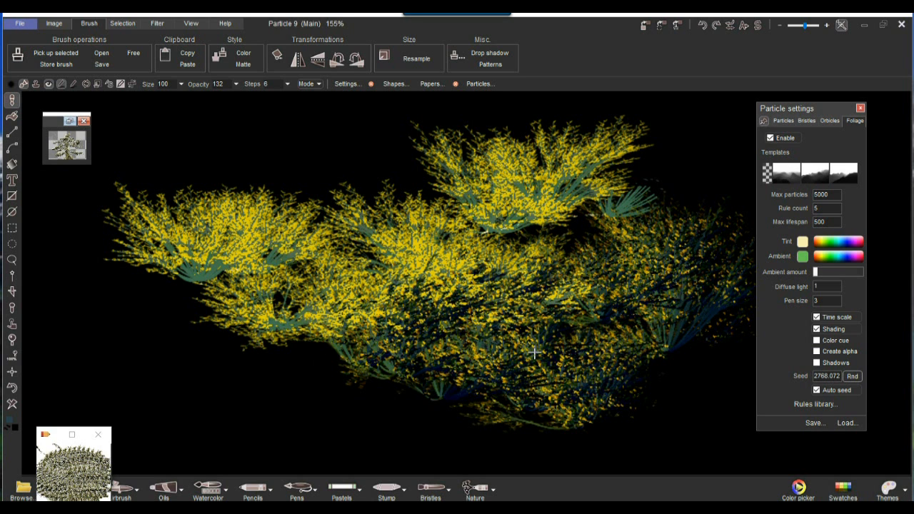
pyautogui.moveTo(385, 200)
pyautogui.mouseDown()
pyautogui.moveTo(500, 193)
pyautogui.moveTo(643, 229)
pyautogui.mouseUp()
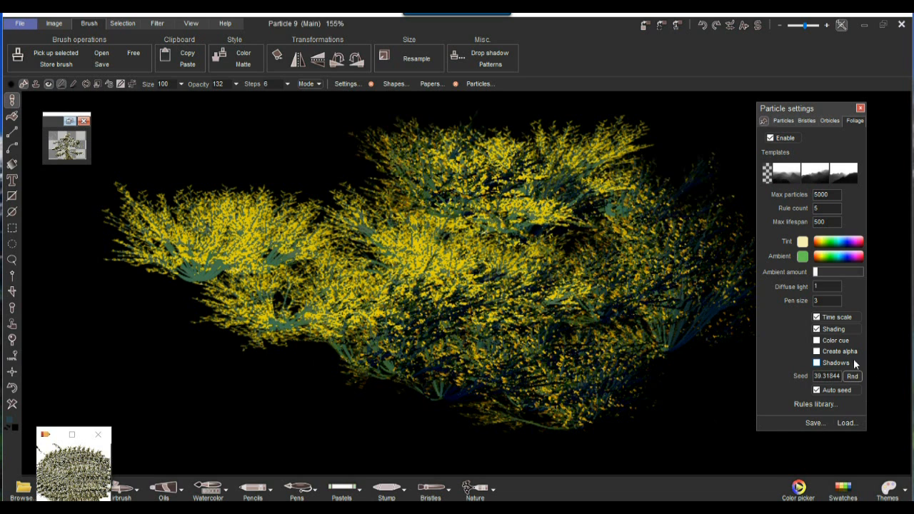
# Step: Turn on foliage Shadows, test them over the existing plants, then clear the canvas and paint many overlapping shadowed plants
pyautogui.click(818, 363)
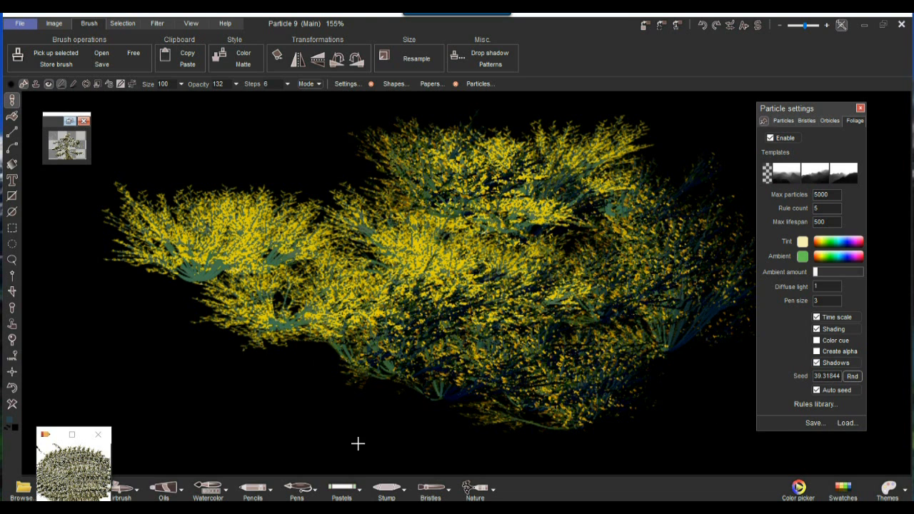
pyautogui.moveTo(350, 375); pyautogui.dragTo(541, 330)
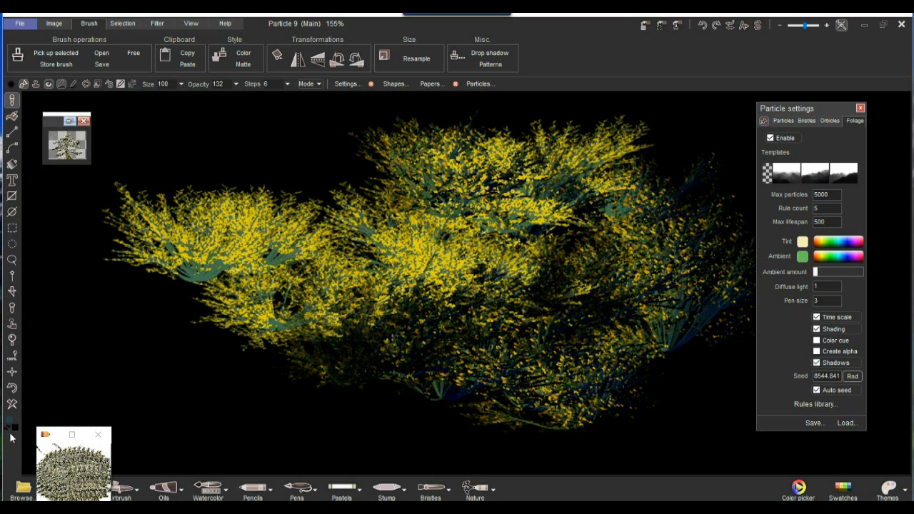
pyautogui.click(11, 404)
pyautogui.moveTo(294, 407)
pyautogui.mouseDown()
pyautogui.moveTo(440, 253)
pyautogui.moveTo(598, 253)
pyautogui.moveTo(603, 359)
pyautogui.moveTo(464, 388)
pyautogui.mouseUp()
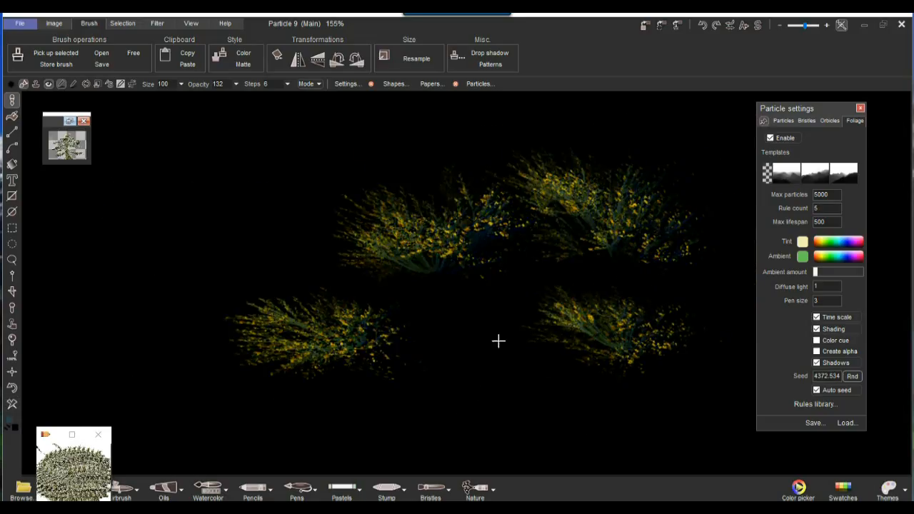
pyautogui.moveTo(430, 347)
pyautogui.mouseDown()
pyautogui.moveTo(297, 255)
pyautogui.moveTo(188, 250)
pyautogui.mouseUp()
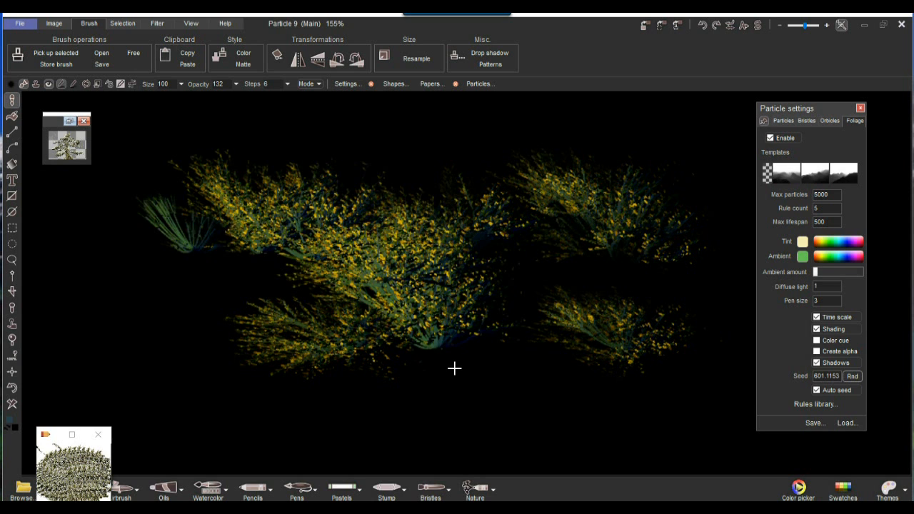
pyautogui.moveTo(499, 368)
pyautogui.mouseDown()
pyautogui.moveTo(612, 238)
pyautogui.moveTo(675, 228)
pyautogui.mouseUp()
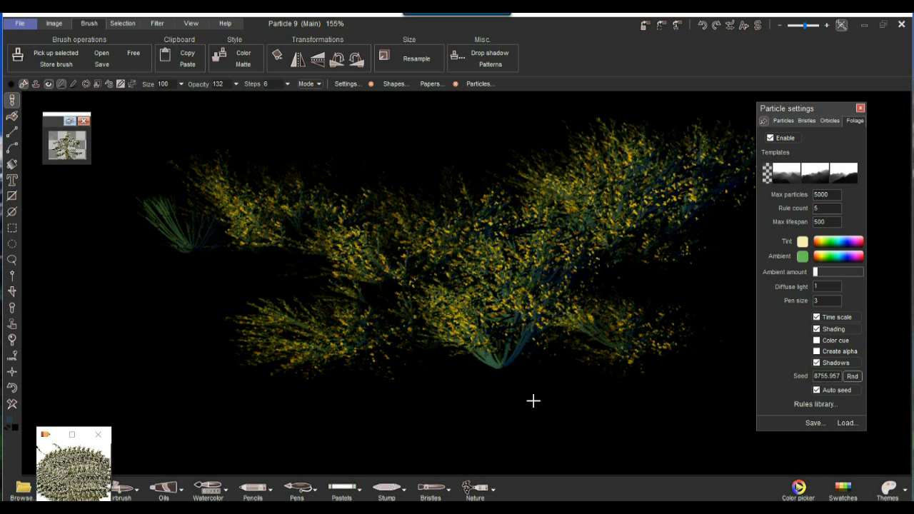
pyautogui.moveTo(550, 397)
pyautogui.mouseDown()
pyautogui.moveTo(622, 322)
pyautogui.moveTo(631, 382)
pyautogui.mouseUp()
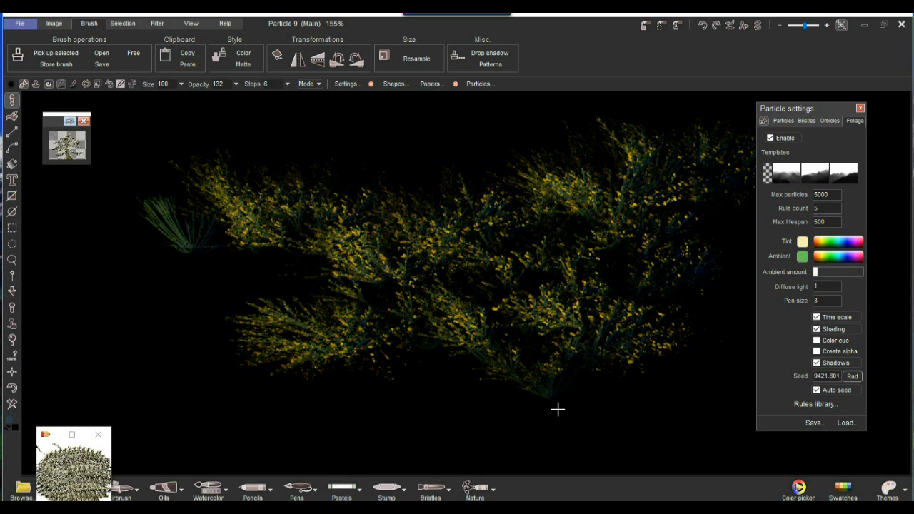
pyautogui.moveTo(486, 404)
pyautogui.mouseDown()
pyautogui.moveTo(408, 364)
pyautogui.moveTo(170, 268)
pyautogui.moveTo(122, 276)
pyautogui.mouseUp()
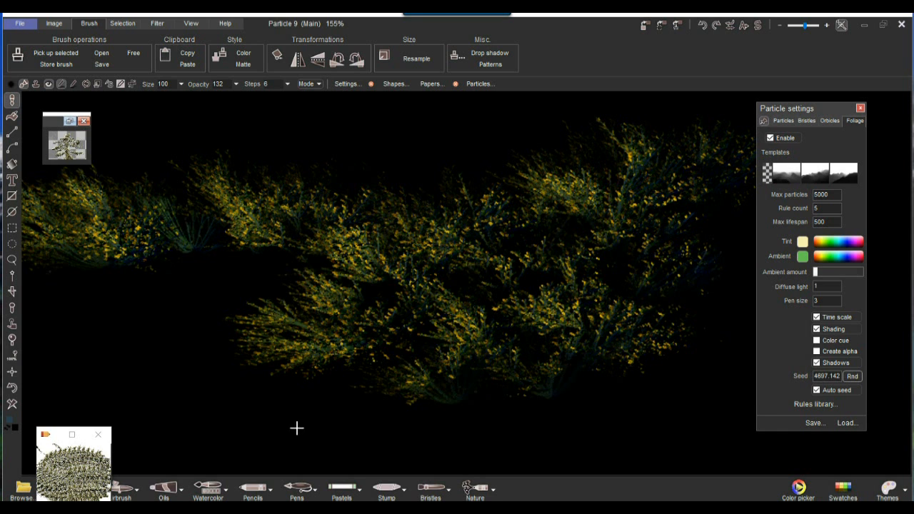
pyautogui.moveTo(289, 388)
pyautogui.mouseDown()
pyautogui.moveTo(135, 282)
pyautogui.moveTo(188, 225)
pyautogui.mouseUp()
pyautogui.moveTo(357, 412)
pyautogui.mouseDown()
pyautogui.moveTo(371, 356)
pyautogui.moveTo(507, 205)
pyautogui.moveTo(612, 194)
pyautogui.mouseUp()
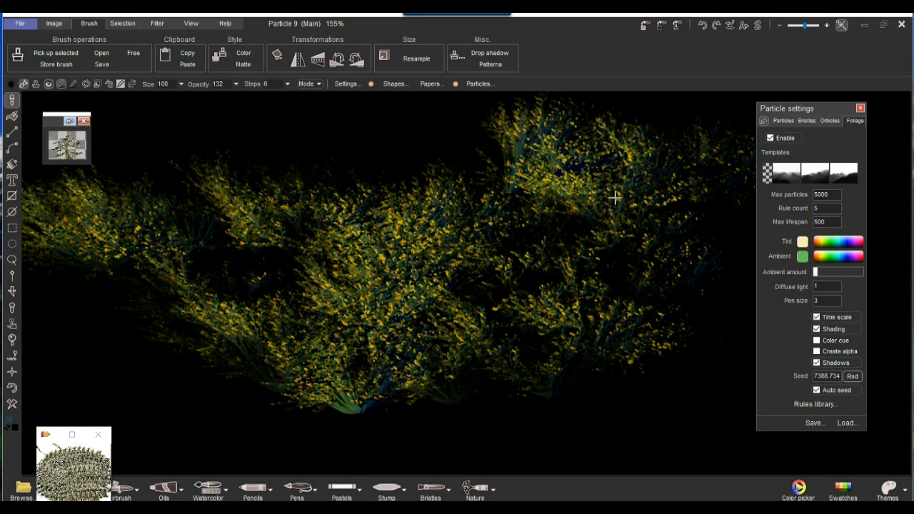
# Step: Check foliage rule 1 in the rules library, close the library, and clear the canvas
pyautogui.click(821, 404)
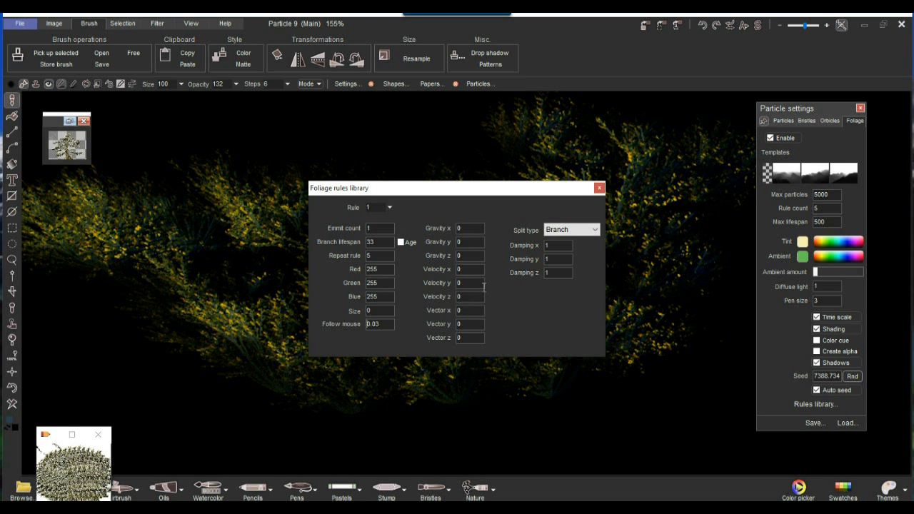
pyautogui.click(599, 189)
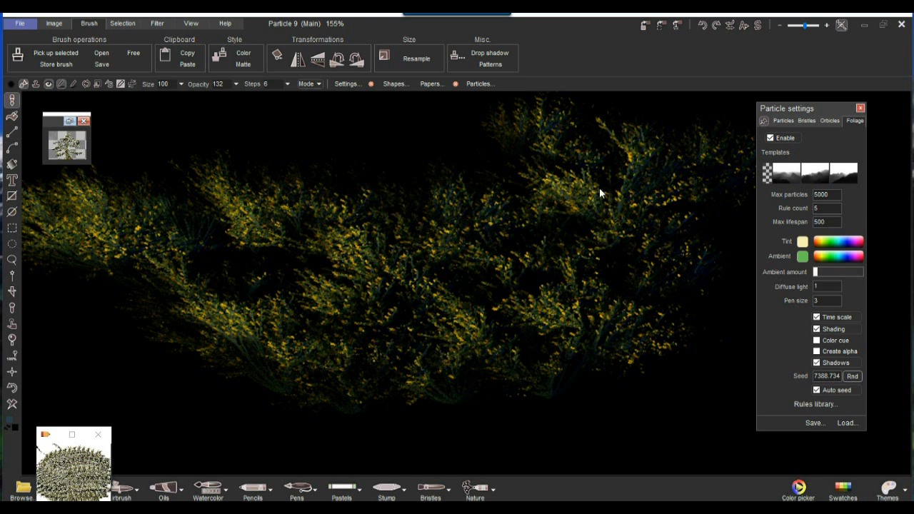
pyautogui.click(13, 406)
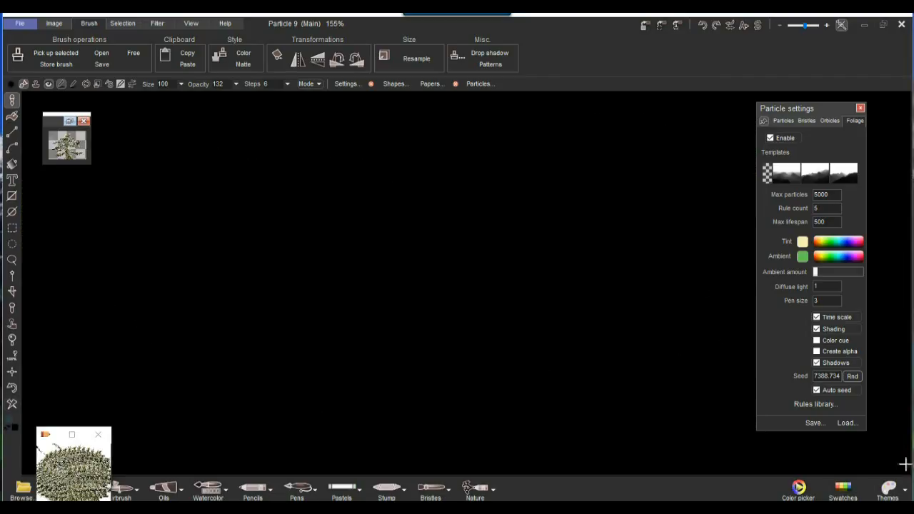
# Step: Load the Classic 01.fol foliage preset and paint a stroke of plants with it
pyautogui.click(853, 423)
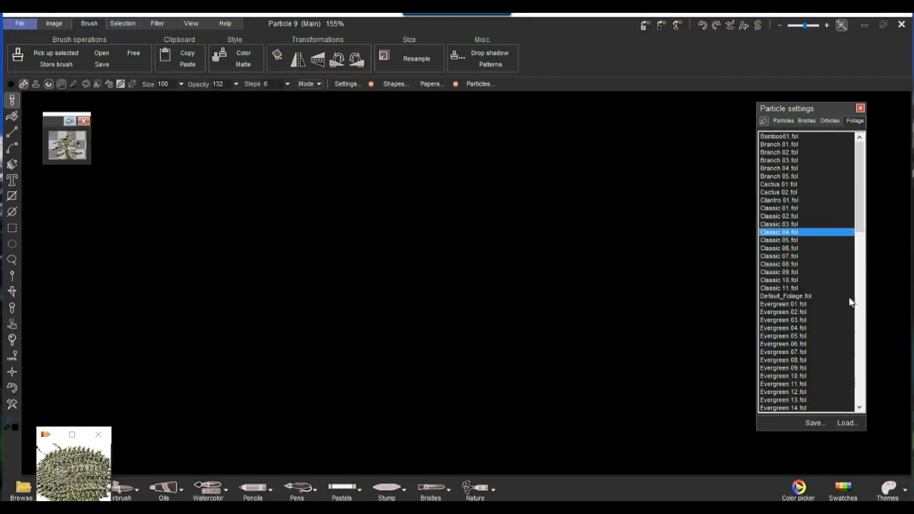
pyautogui.doubleClick(781, 205)
pyautogui.moveTo(303, 392)
pyautogui.mouseDown()
pyautogui.moveTo(345, 346)
pyautogui.moveTo(440, 319)
pyautogui.moveTo(580, 312)
pyautogui.mouseUp()
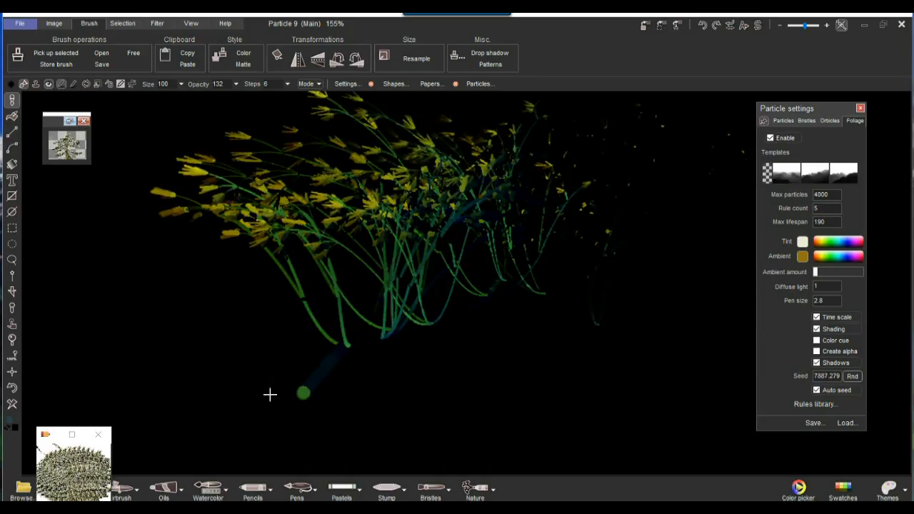
# Step: Clear the canvas to white and grow two foliage plants side by side from its lower area
pyautogui.rightClick(13, 405)
pyautogui.click(71, 435)
pyautogui.click(401, 435)
pyautogui.click(225, 429)
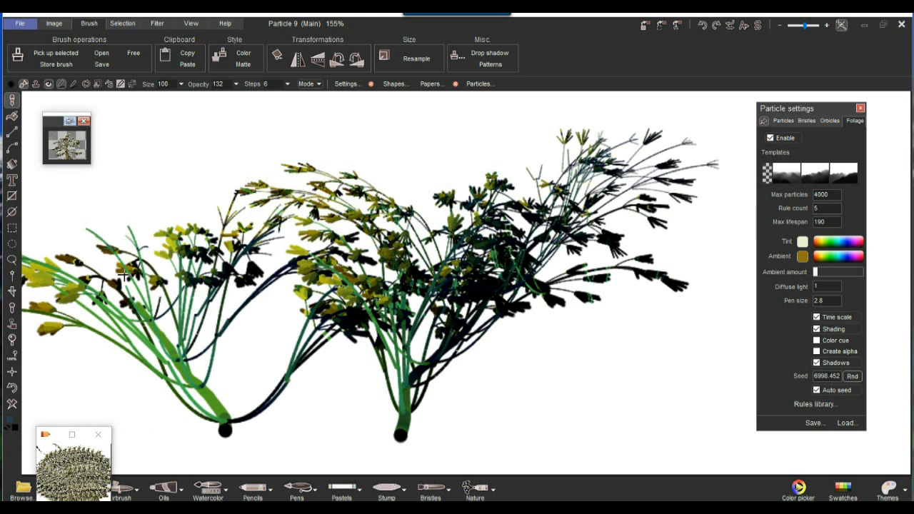
# Step: Review foliage rules 1, 2 and 5 and the split type options in the rules library, then close it
pyautogui.click(817, 405)
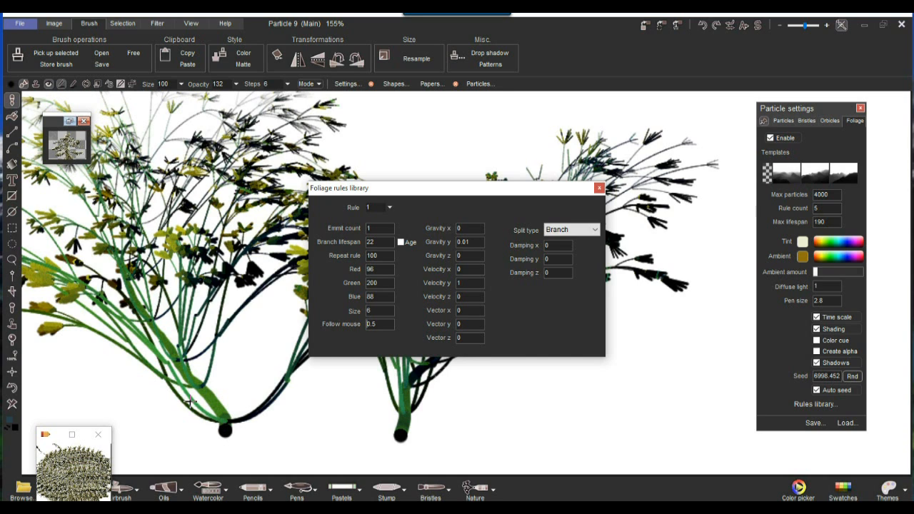
pyautogui.click(391, 208)
pyautogui.click(399, 223)
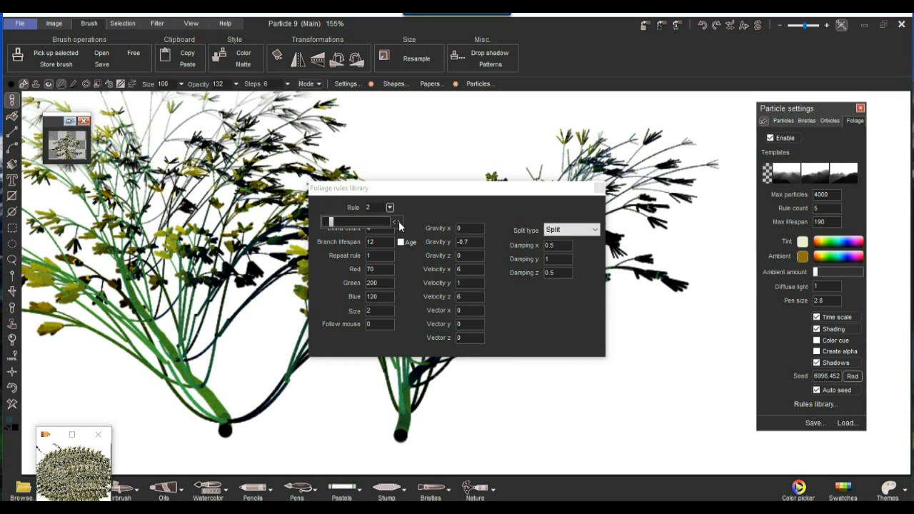
pyautogui.click(597, 230)
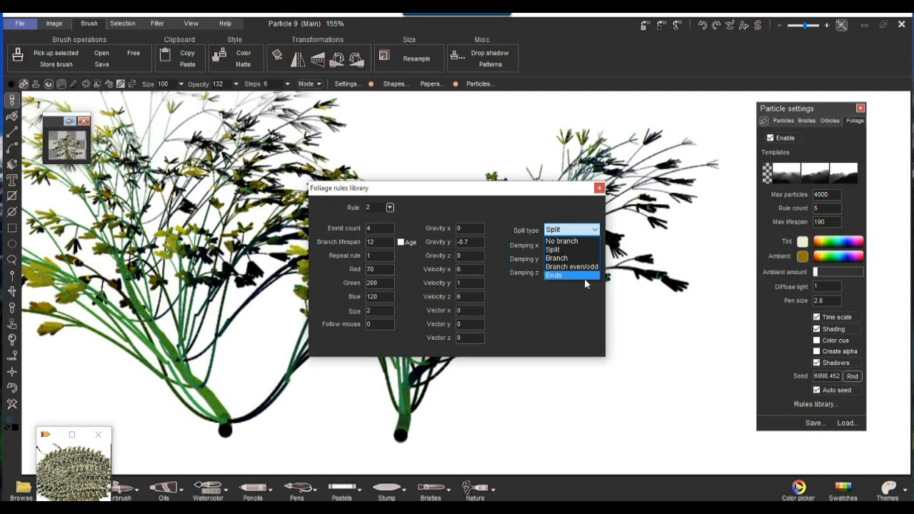
pyautogui.click(574, 250)
pyautogui.click(389, 207)
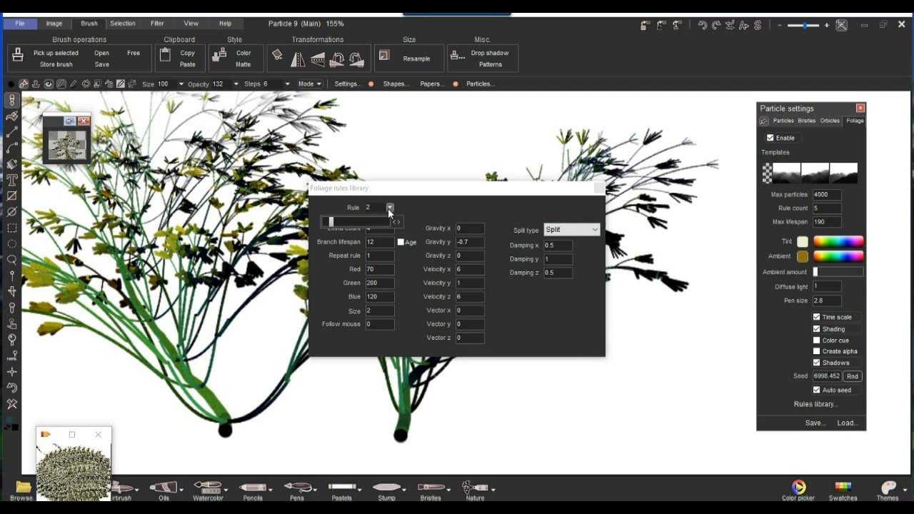
pyautogui.moveTo(342, 218); pyautogui.dragTo(358, 223)
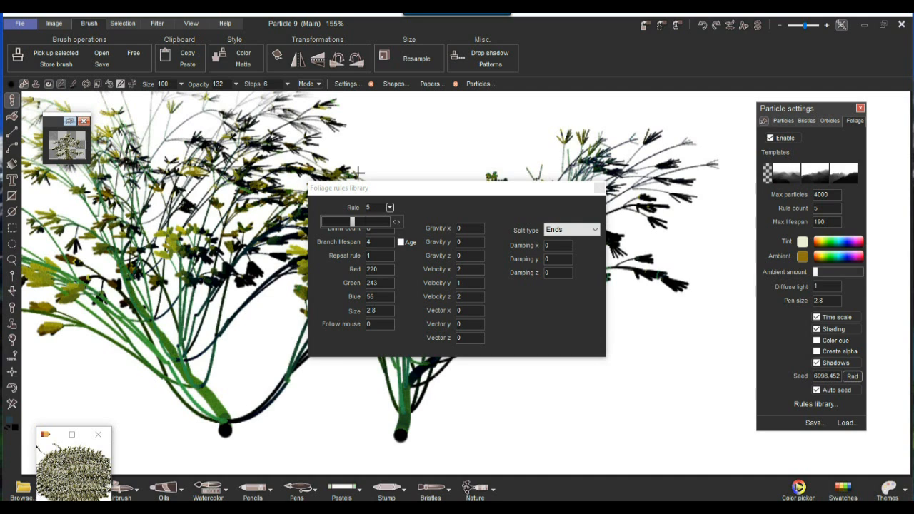
pyautogui.moveTo(353, 224)
pyautogui.mouseDown()
pyautogui.moveTo(385, 220)
pyautogui.moveTo(337, 225)
pyautogui.mouseUp()
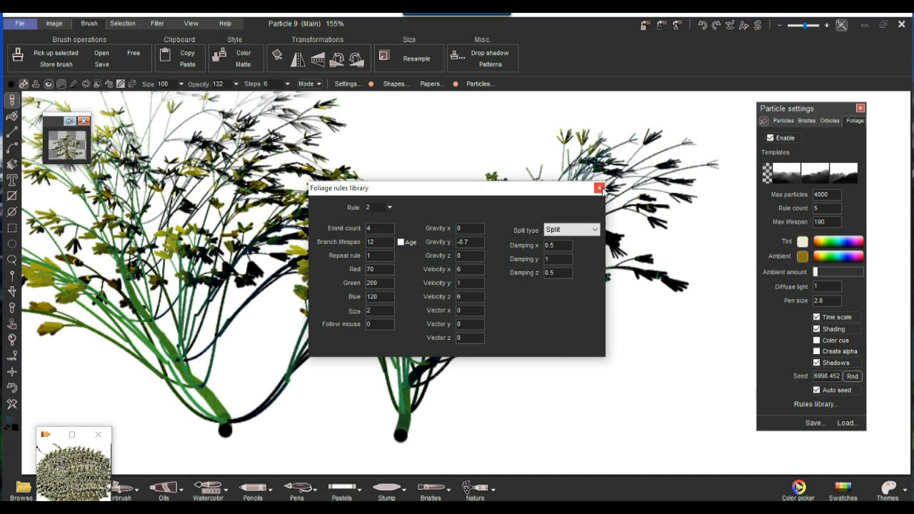
pyautogui.click(599, 189)
# Step: Load the Evergreen 07.fol foliage preset, clear the canvas, and grow three separate plants on it
pyautogui.click(847, 423)
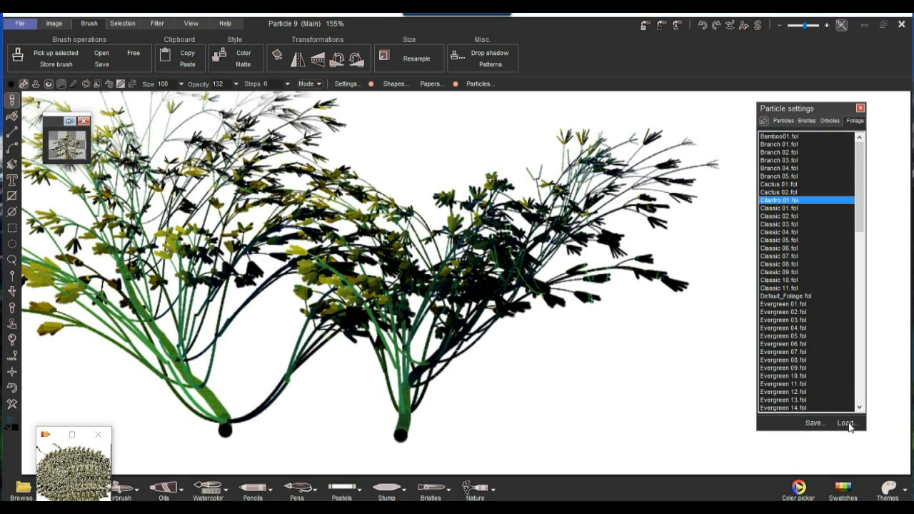
pyautogui.doubleClick(802, 351)
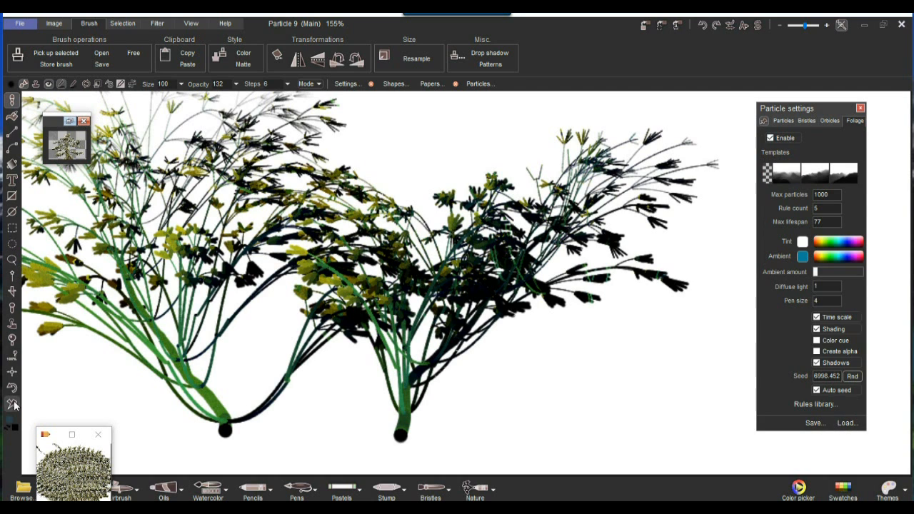
pyautogui.click(16, 404)
pyautogui.click(577, 368)
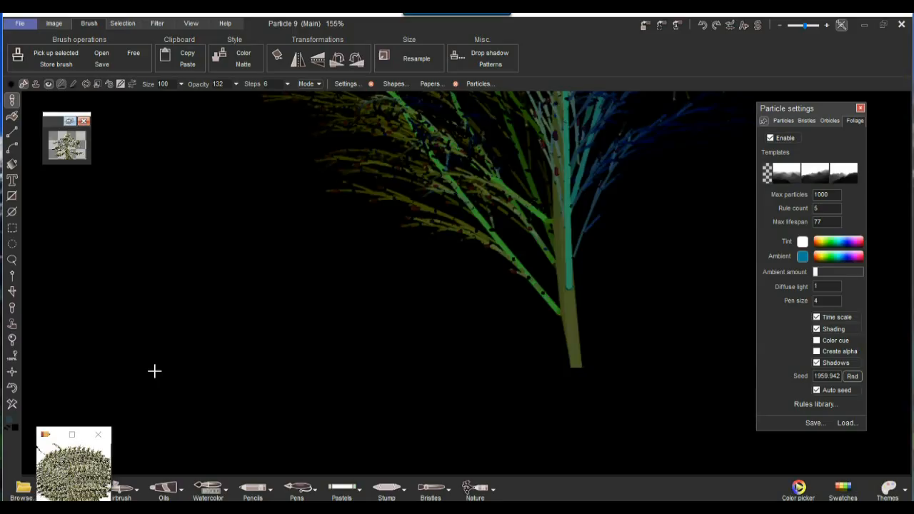
pyautogui.scroll(-3, 340, 246)
pyautogui.scroll(-4, 340, 246)
pyautogui.scroll(3, 339, 245)
pyautogui.click(375, 438)
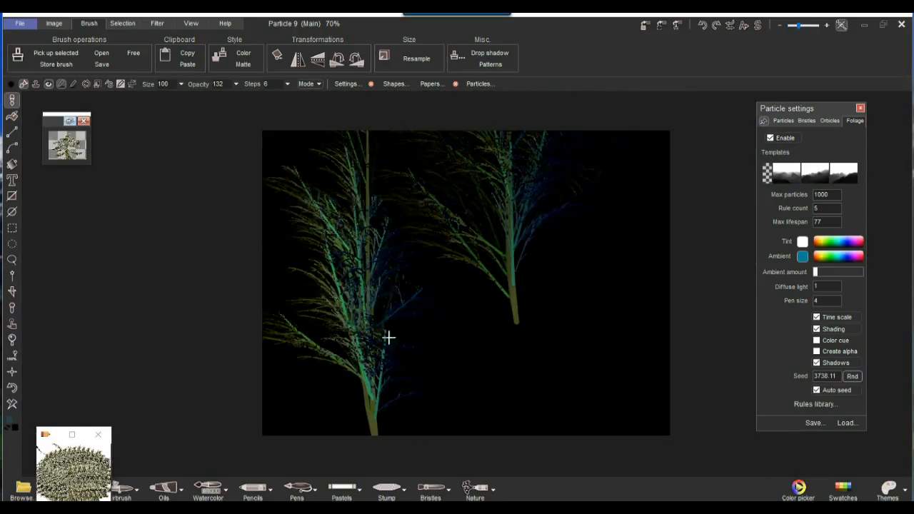
pyautogui.click(562, 421)
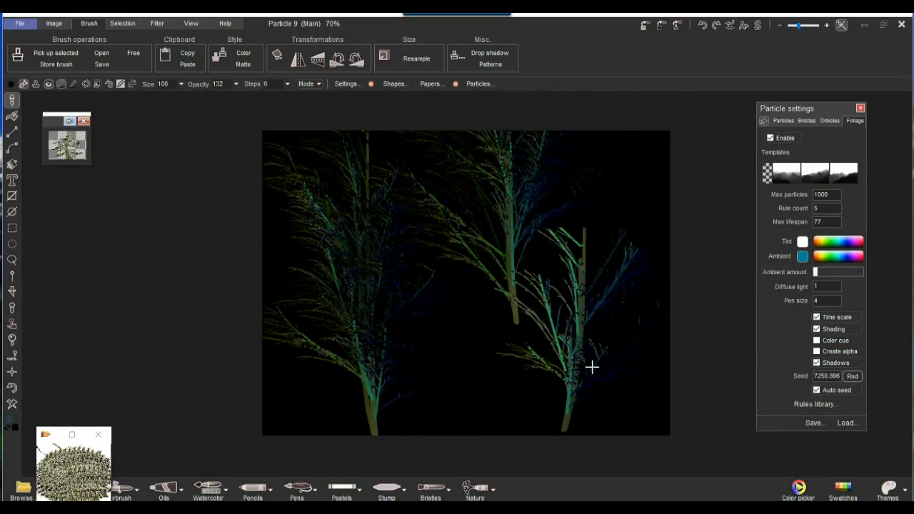
# Step: Load the Evergreen 13.fol foliage preset and grow one plant at the middle of the canvas's lower edge
pyautogui.click(847, 422)
pyautogui.click(788, 401)
pyautogui.click(466, 427)
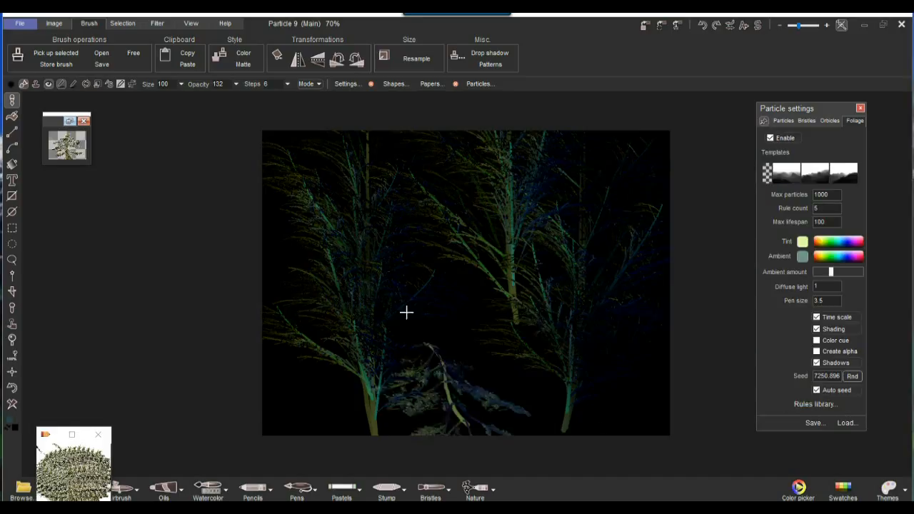
# Step: Change the background colour from black to light grey and clear the canvas with it
pyautogui.click(15, 428)
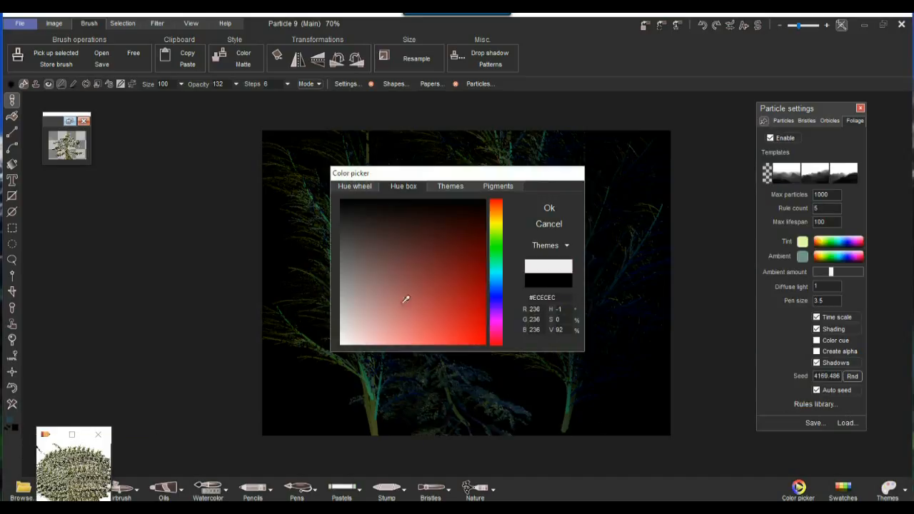
pyautogui.click(557, 207)
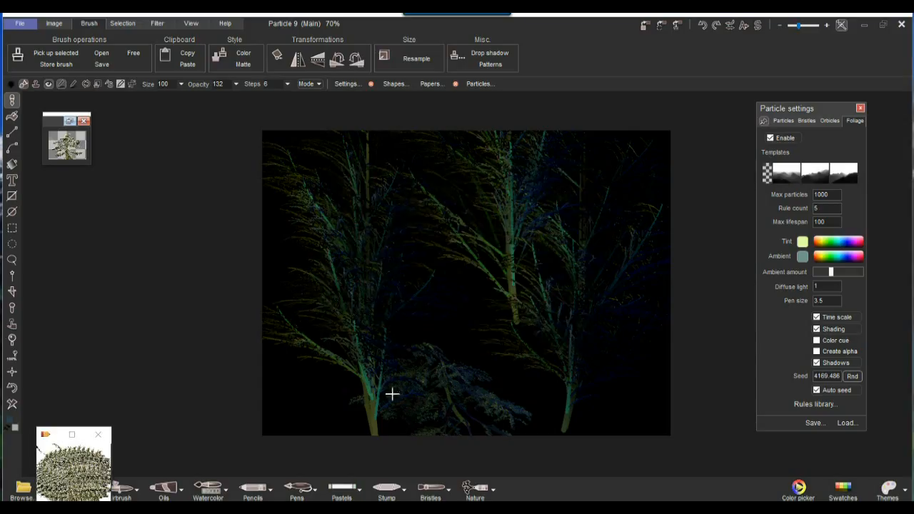
pyautogui.click(11, 403)
# Step: Grow overlapping evergreen plants in the canvas's lower half and more along its upper edge
pyautogui.click(486, 347)
pyautogui.click(592, 372)
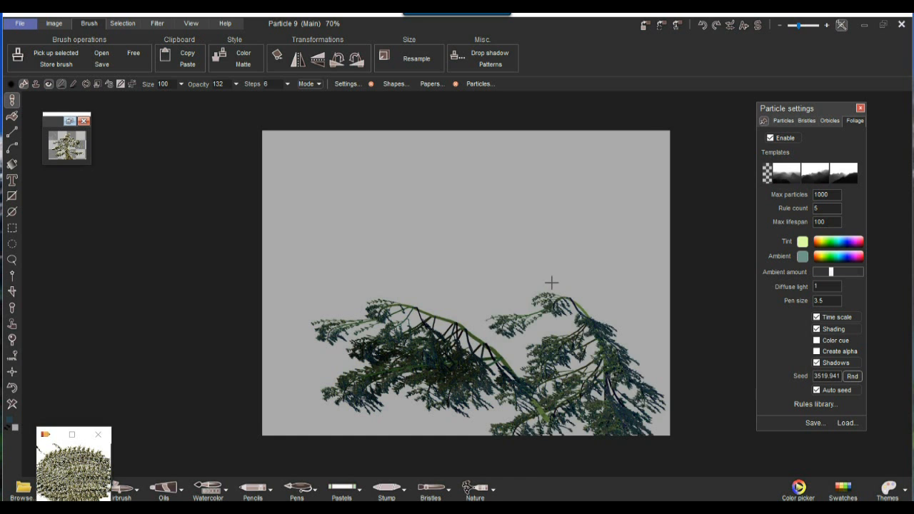
pyautogui.scroll(5, 551, 281)
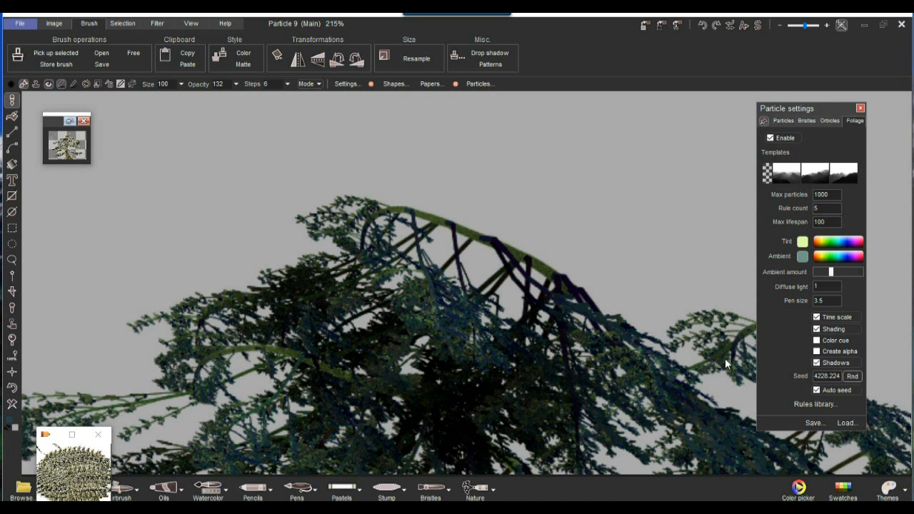
pyautogui.scroll(-5, 576, 273)
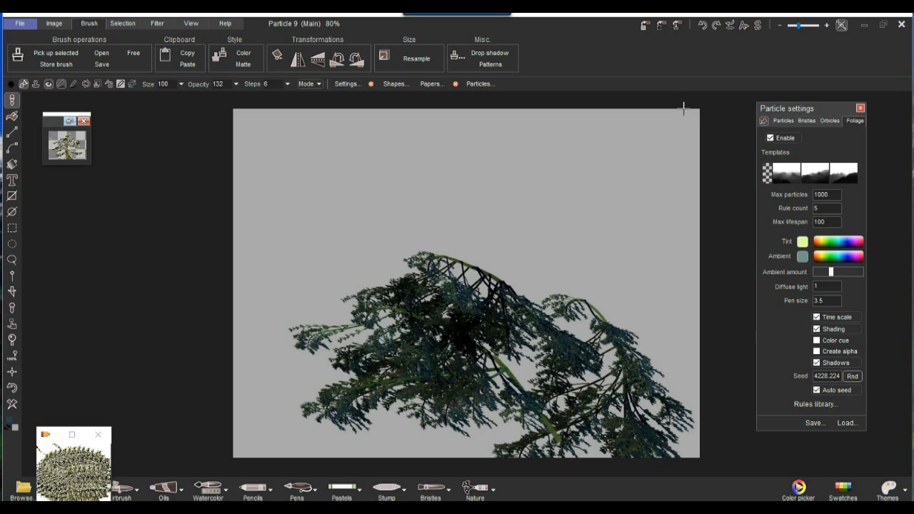
pyautogui.click(683, 108)
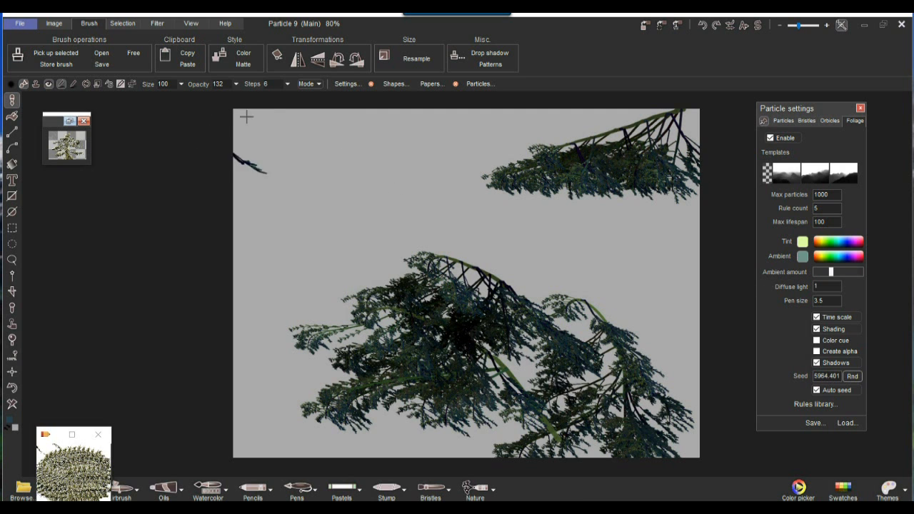
pyautogui.click(458, 126)
# Step: Load the Classic 02.fol foliage preset, clear the canvas, and grow three trees along its lower area
pyautogui.click(846, 423)
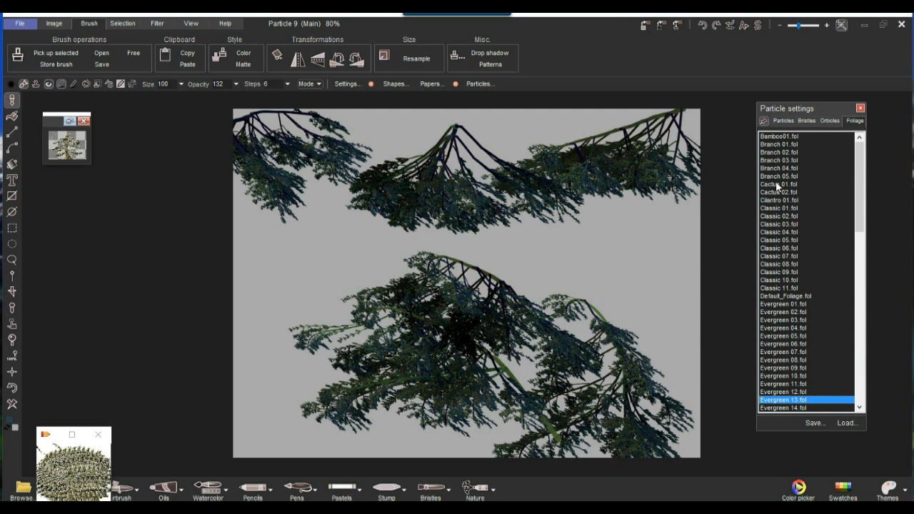
pyautogui.doubleClick(777, 217)
pyautogui.click(298, 404)
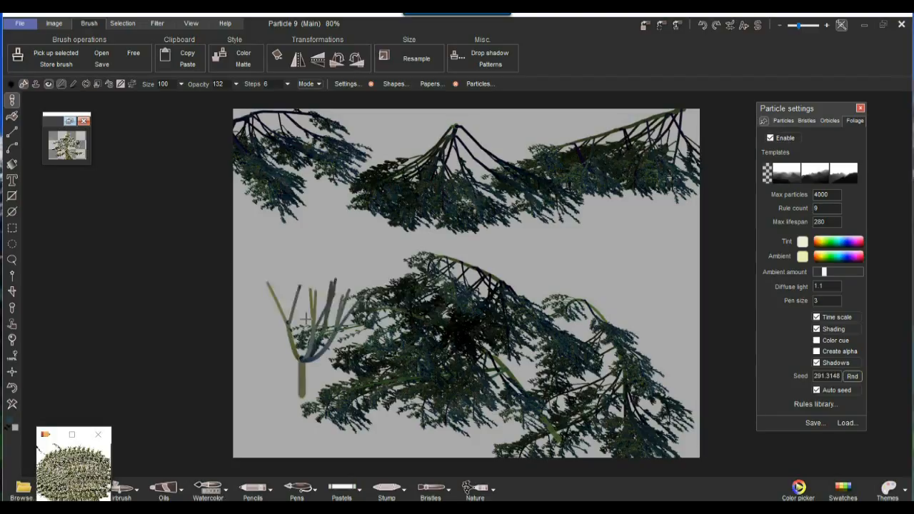
pyautogui.click(11, 404)
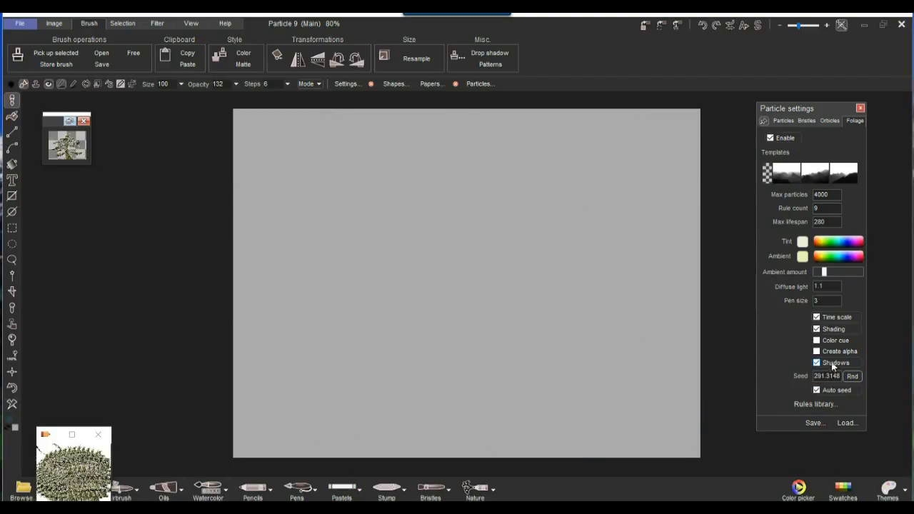
pyautogui.click(300, 437)
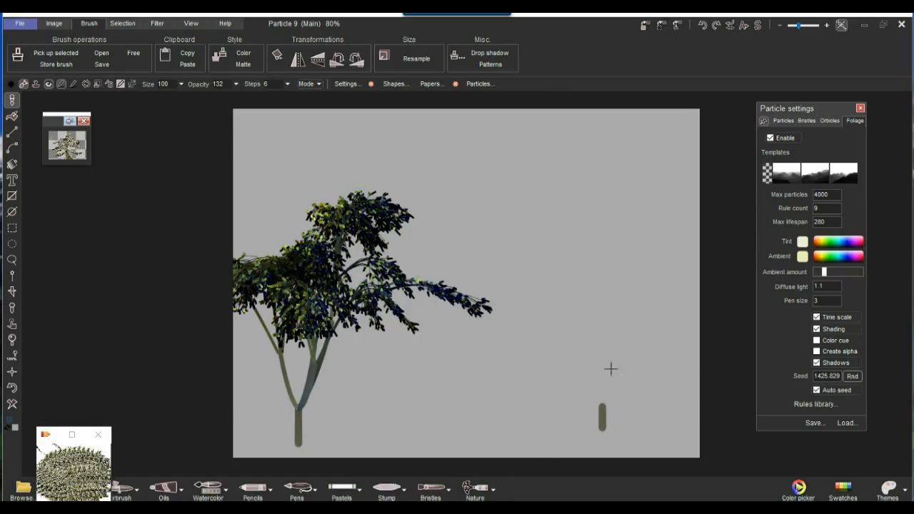
pyautogui.click(601, 427)
pyautogui.click(482, 441)
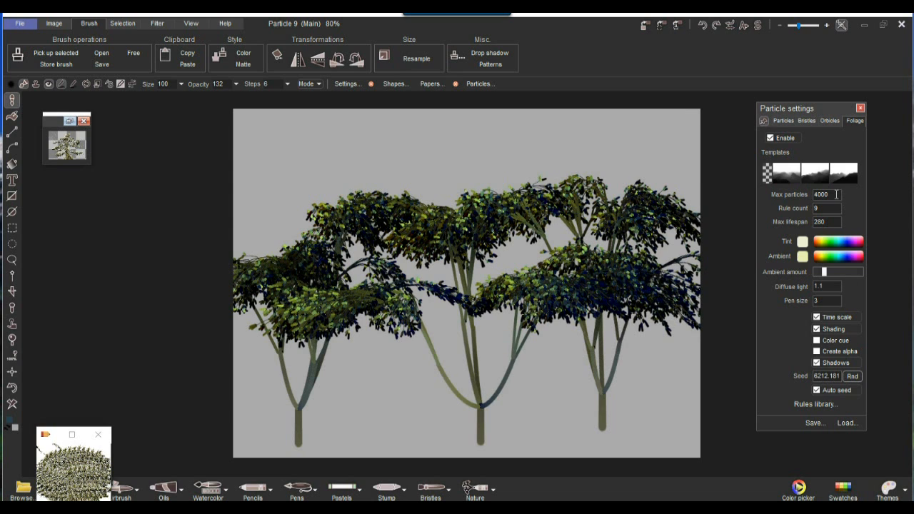
# Step: Raise the foliage ambient amount to about half and grow three lighter trees among the existing ones
pyautogui.moveTo(837, 195); pyautogui.dragTo(780, 197)
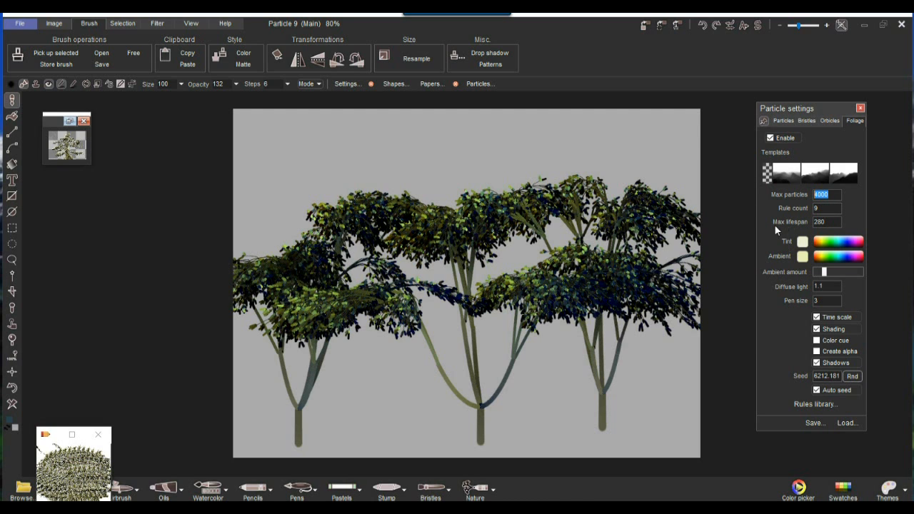
pyautogui.click(840, 224)
pyautogui.moveTo(827, 272); pyautogui.dragTo(838, 271)
pyautogui.click(627, 390)
pyautogui.click(434, 424)
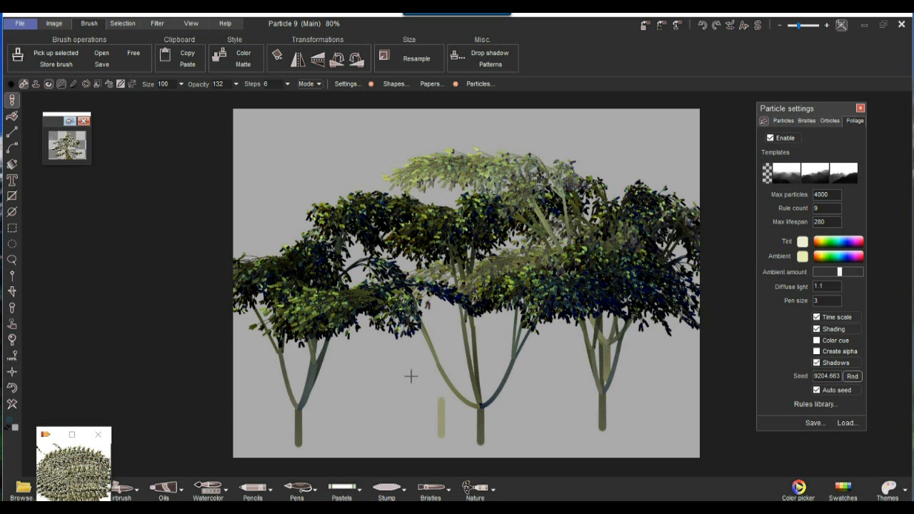
pyautogui.click(550, 428)
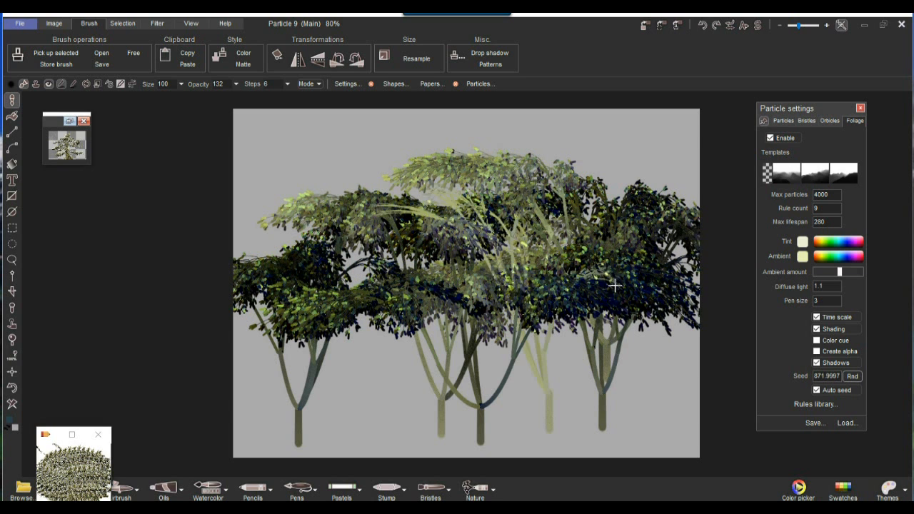
# Step: Load the Herb 06.fol foliage preset and grow a small plant in front of the tree trunks
pyautogui.click(847, 422)
pyautogui.click(857, 377)
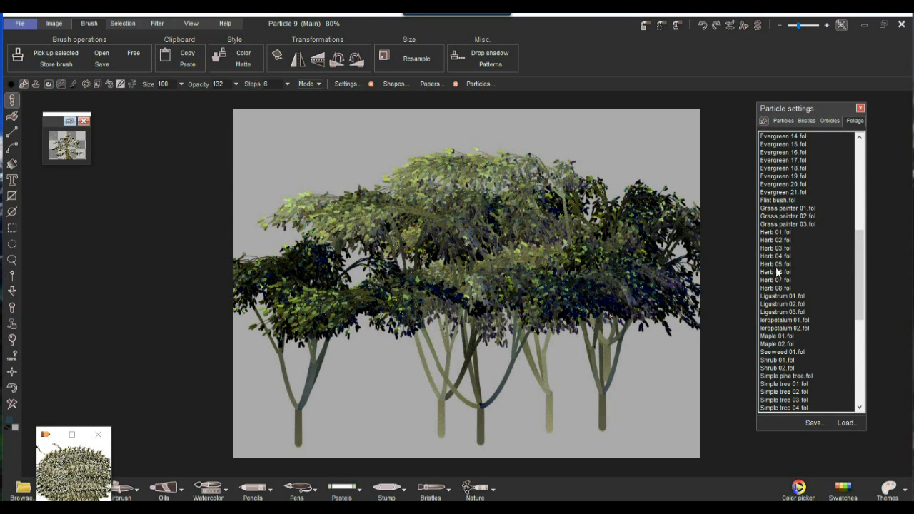
pyautogui.doubleClick(777, 272)
pyautogui.click(437, 391)
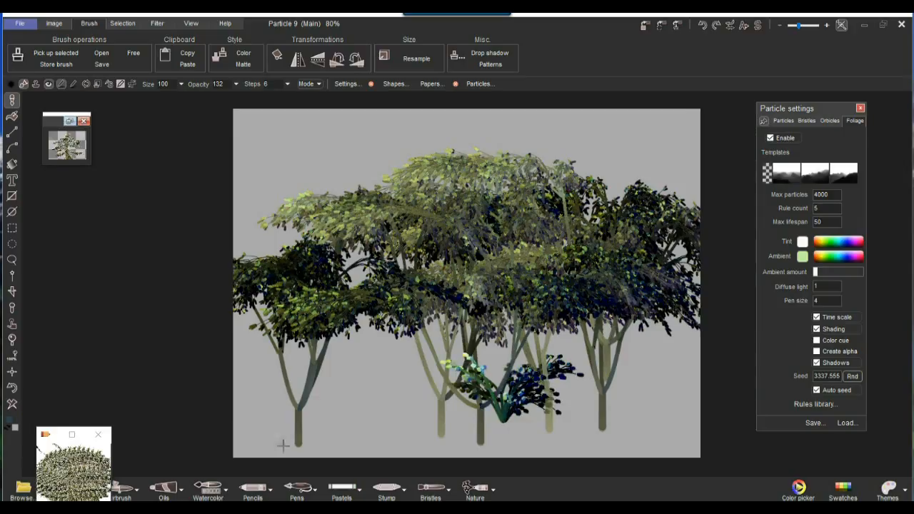
# Step: Clear the canvas, load a round-leaved green tree foliage preset, and grow five overlapping trees
pyautogui.click(12, 404)
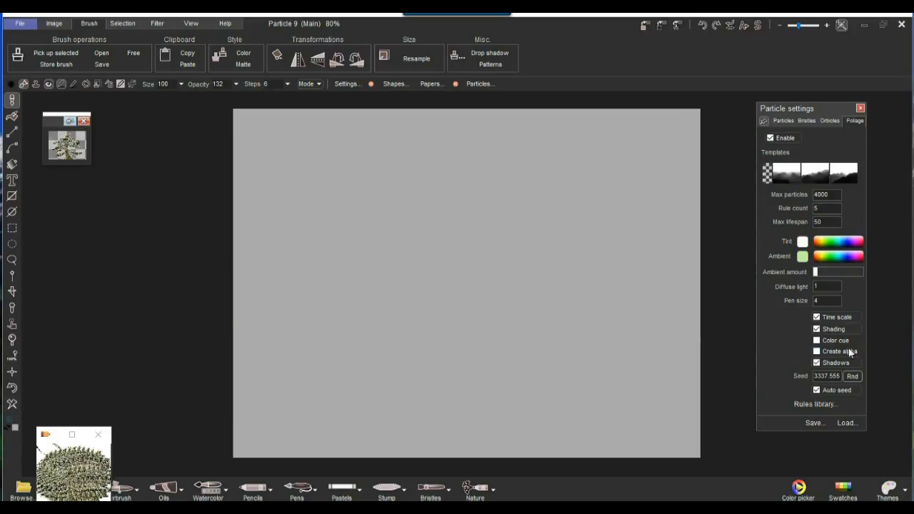
pyautogui.click(853, 425)
pyautogui.doubleClick(778, 319)
pyautogui.click(568, 341)
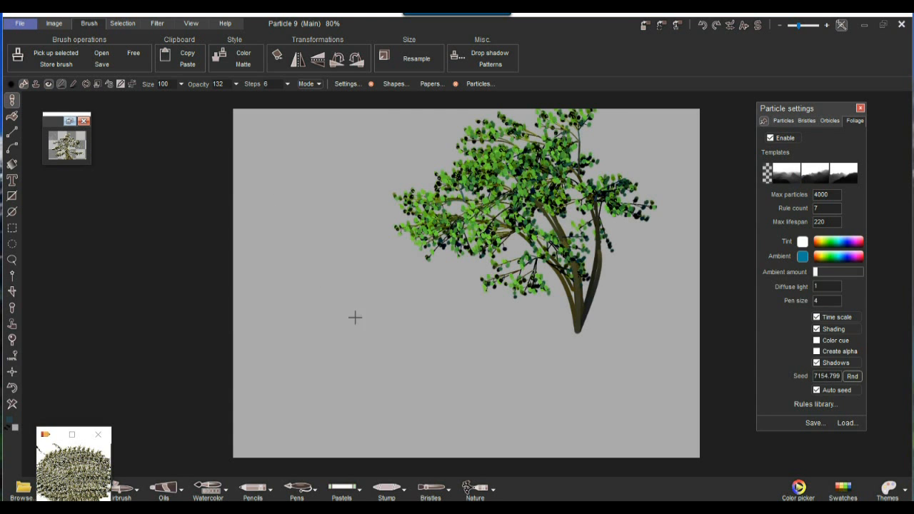
pyautogui.click(372, 412)
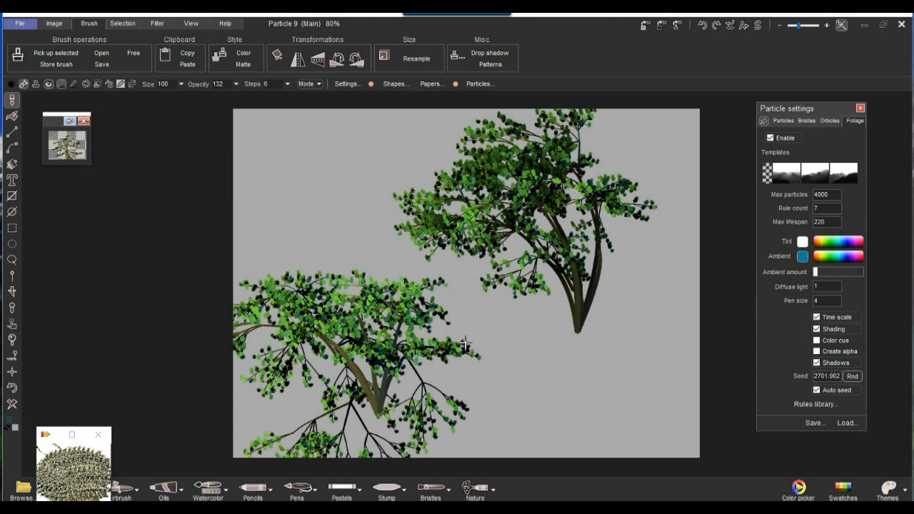
pyautogui.click(457, 421)
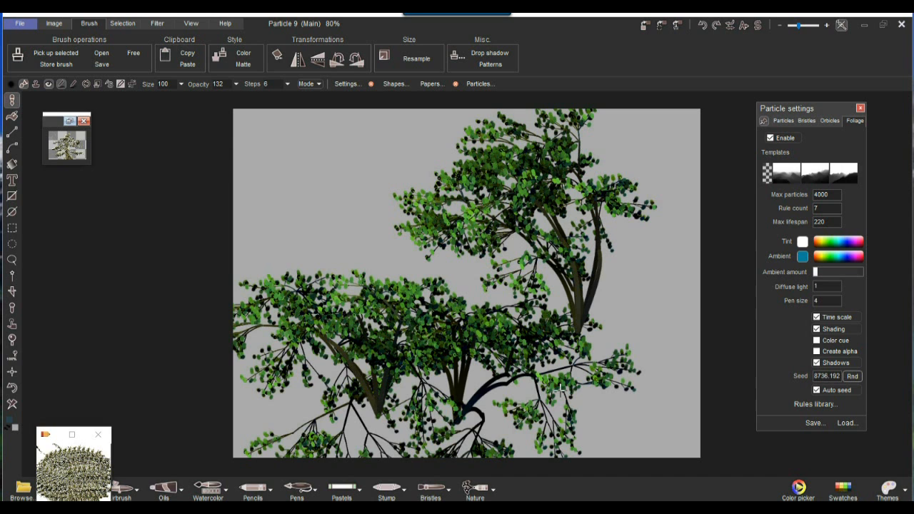
pyautogui.click(464, 392)
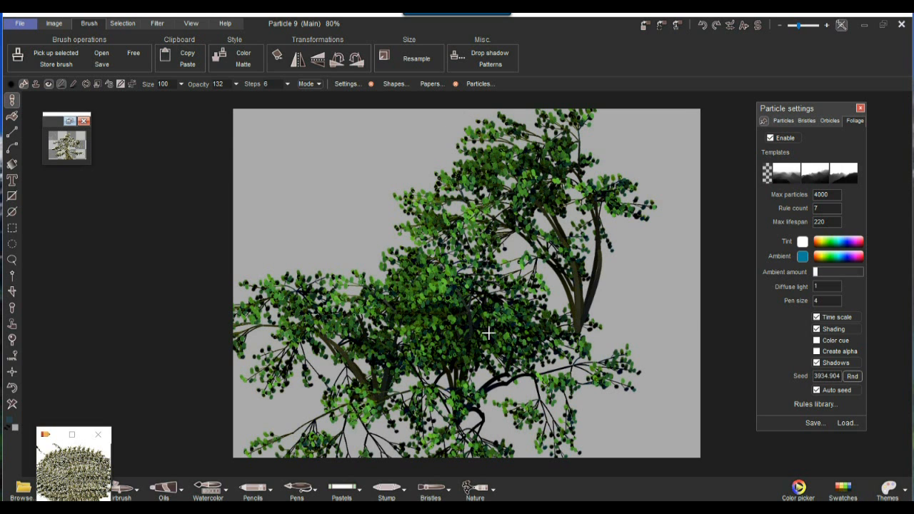
pyautogui.click(540, 417)
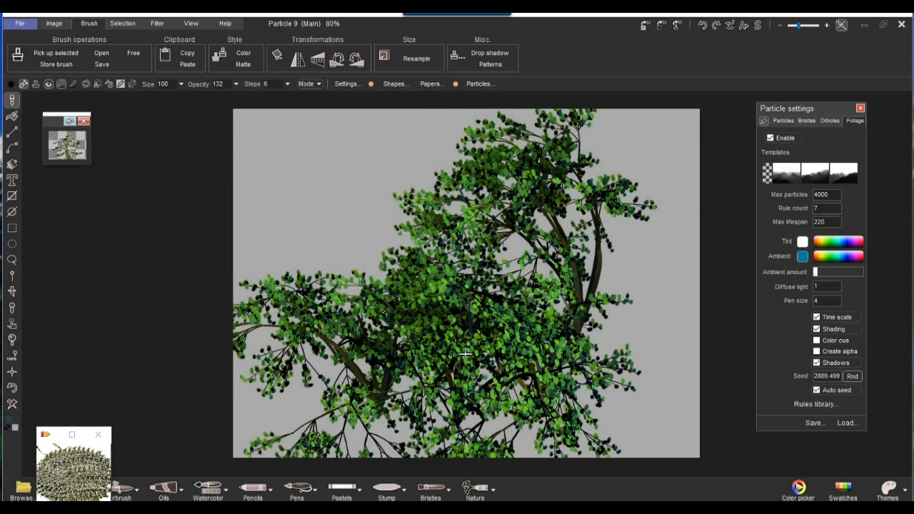
pyautogui.scroll(5, 477, 352)
pyautogui.scroll(-6, 476, 351)
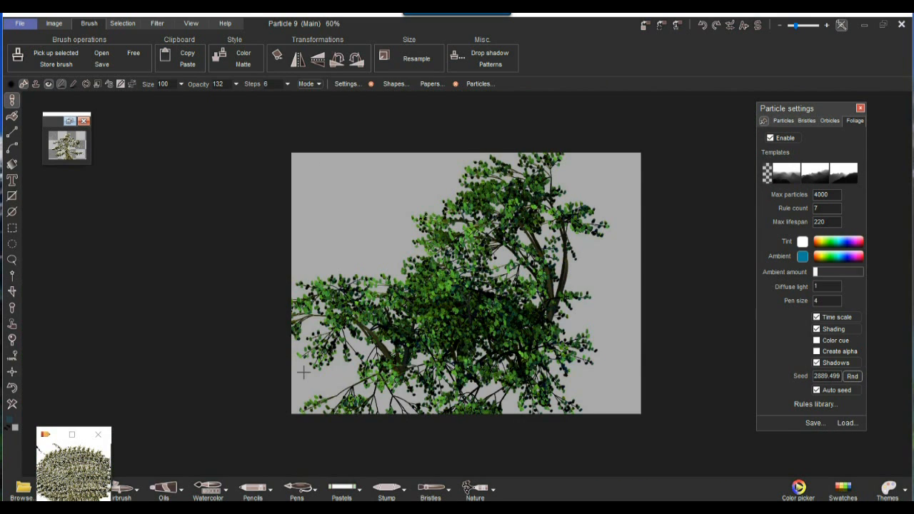
# Step: Load the loropetalum 02.fol foliage preset, clear the canvas, and grow three red-leaved trees along its lower area
pyautogui.scroll(2, 303, 373)
pyautogui.click(848, 423)
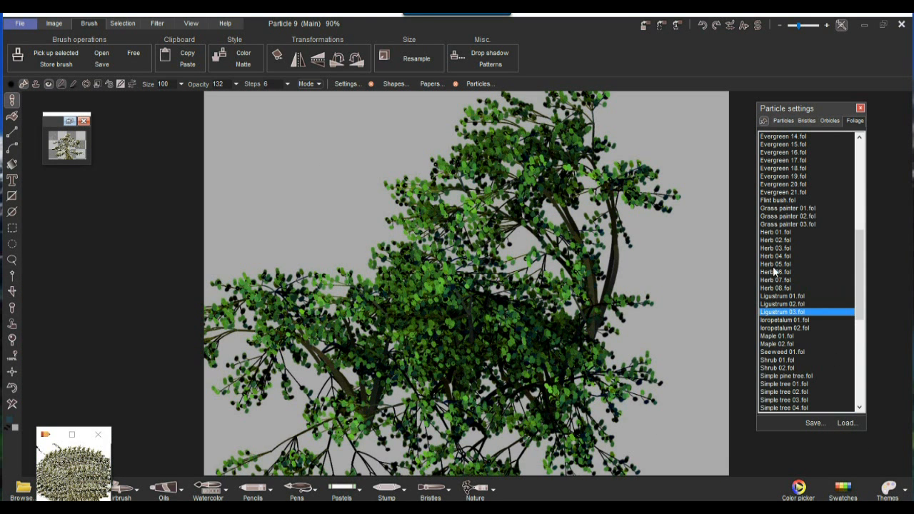
pyautogui.doubleClick(787, 329)
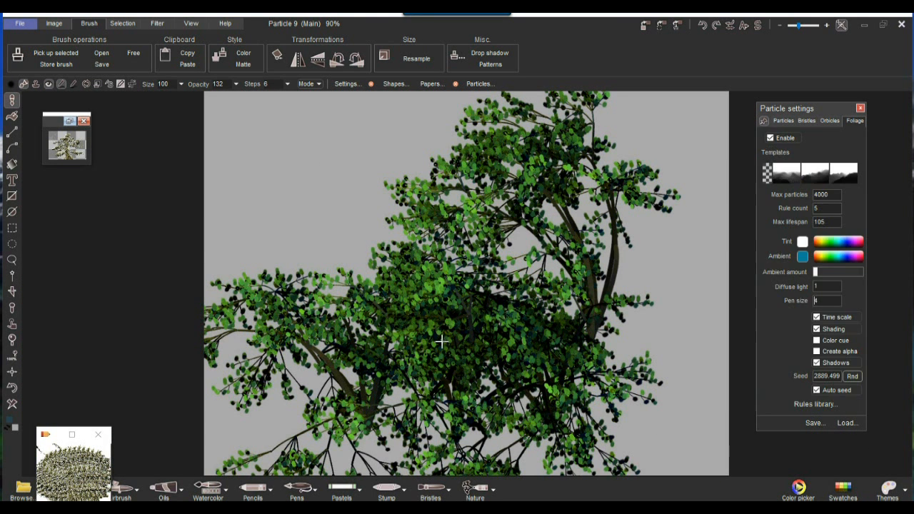
pyautogui.click(12, 405)
pyautogui.moveTo(455, 420); pyautogui.dragTo(412, 208)
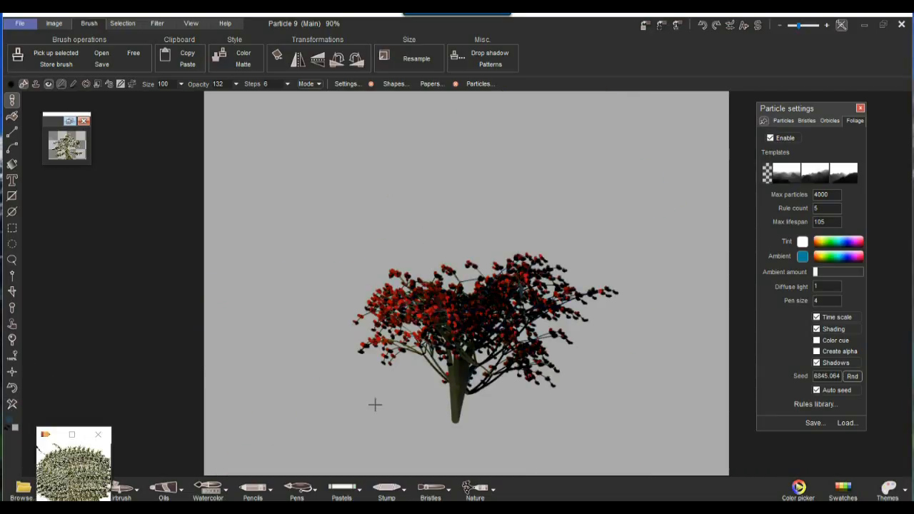
pyautogui.moveTo(374, 403); pyautogui.dragTo(290, 16)
pyautogui.moveTo(599, 398)
pyautogui.mouseDown()
pyautogui.moveTo(559, 125)
pyautogui.moveTo(608, 86)
pyautogui.mouseUp()
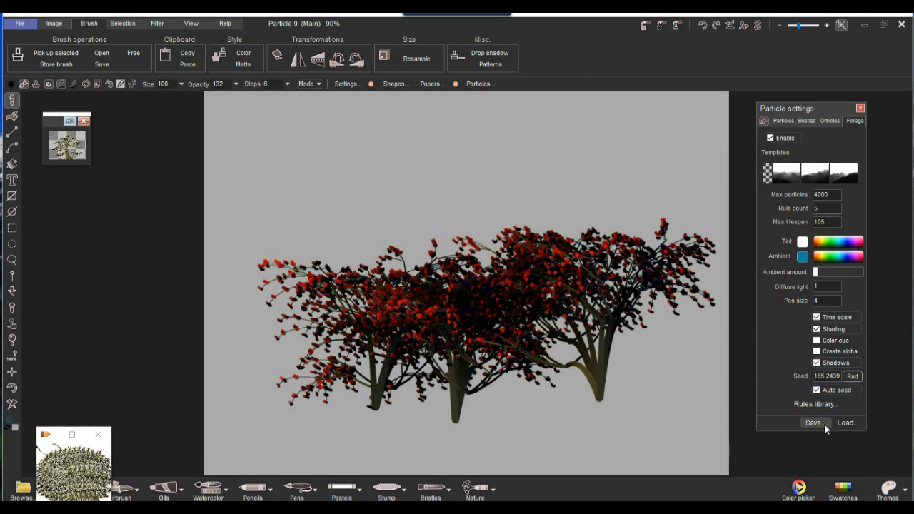
# Step: Load the Simple tree 04.fol foliage preset, clear the canvas, and grow four yellow-leaved stems from the lower middle
pyautogui.click(847, 422)
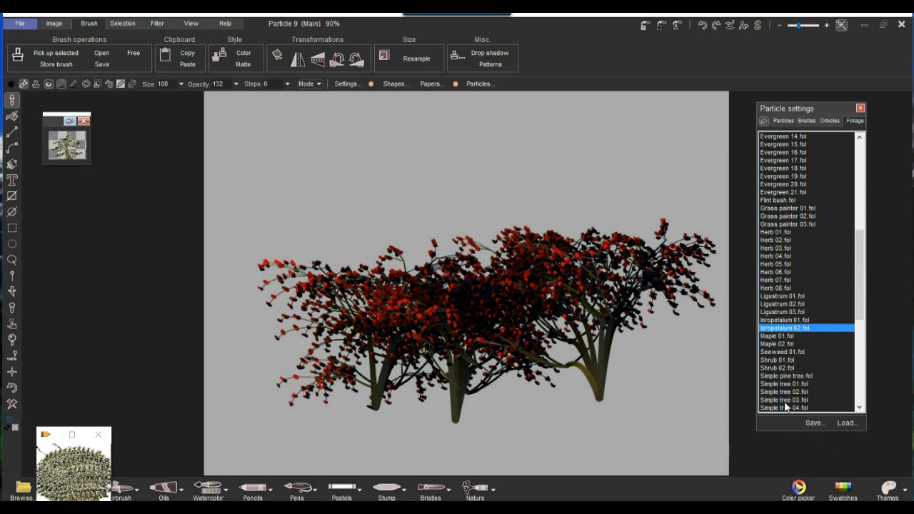
pyautogui.scroll(-4, 804, 370)
pyautogui.click(787, 335)
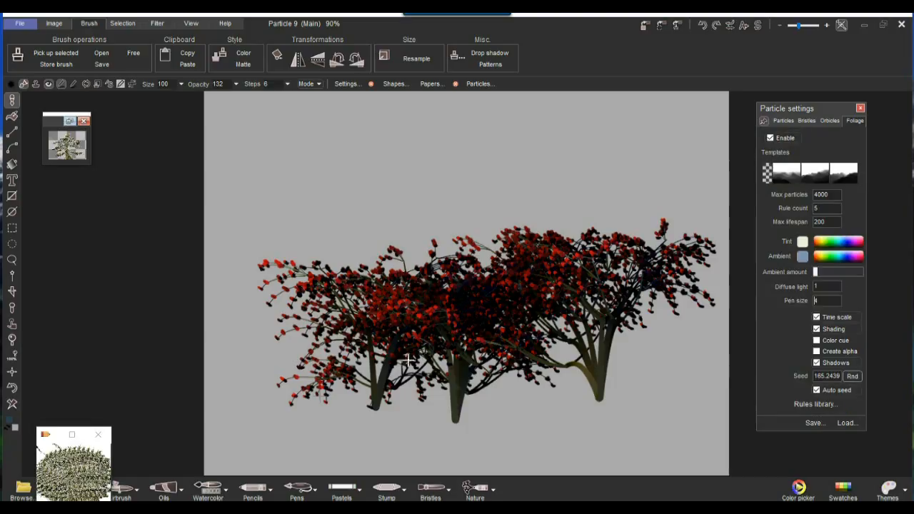
pyautogui.click(12, 403)
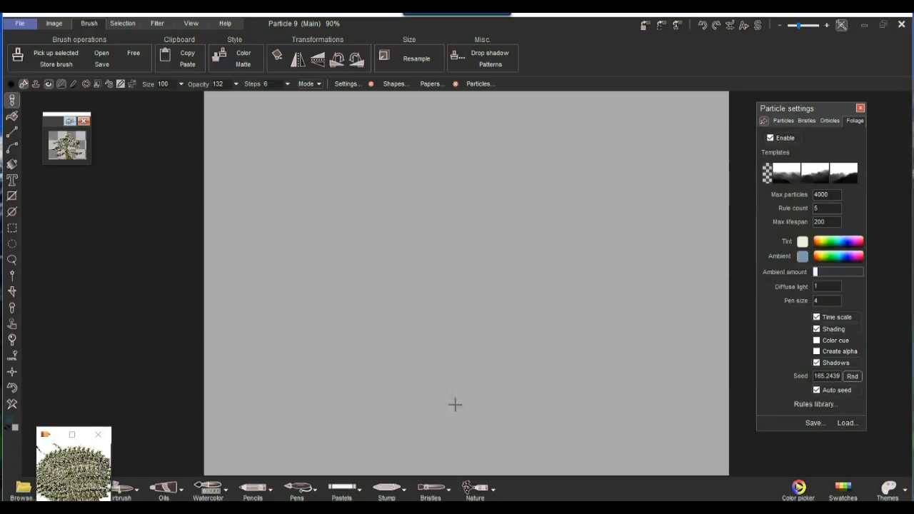
pyautogui.click(455, 405)
pyautogui.click(463, 441)
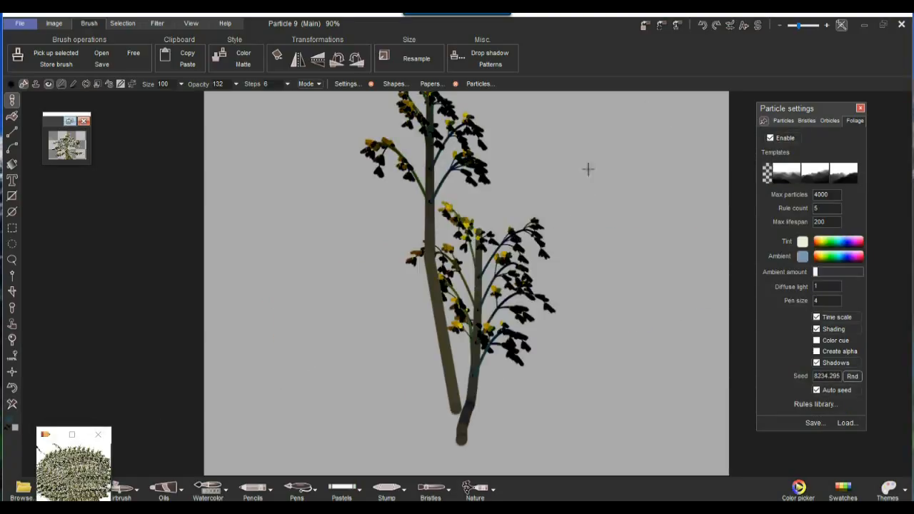
pyautogui.click(472, 433)
pyautogui.click(433, 375)
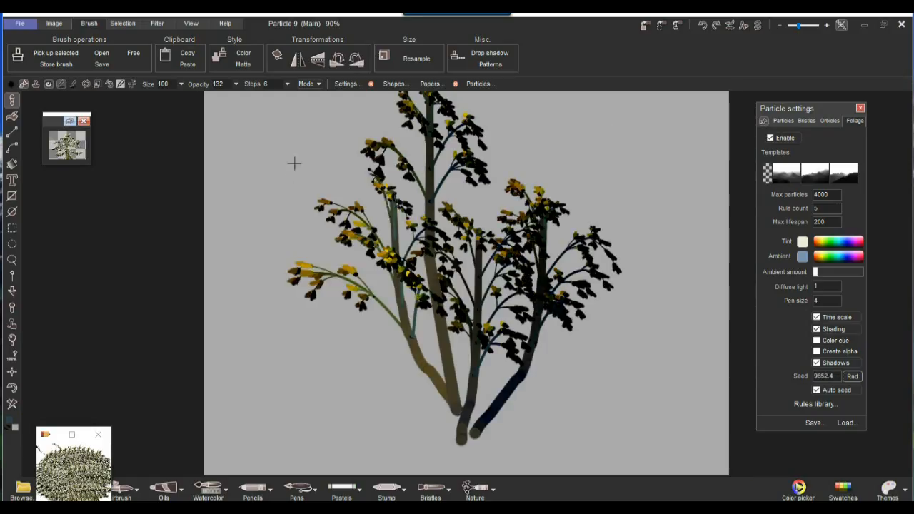
# Step: Fill out the yellow-leaved tree with four more stems growing from its shared base
pyautogui.moveTo(456, 417); pyautogui.dragTo(233, 176)
pyautogui.moveTo(468, 431); pyautogui.dragTo(432, 192)
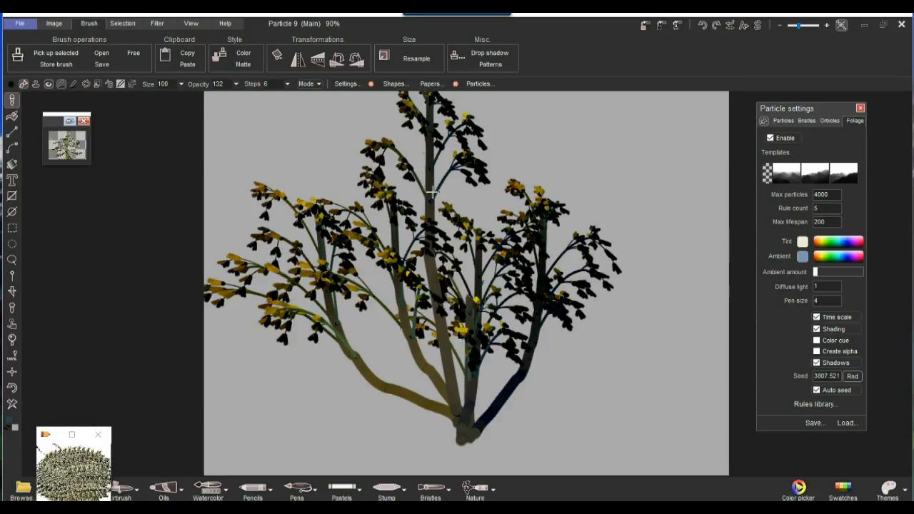
pyautogui.moveTo(469, 438); pyautogui.dragTo(344, 268)
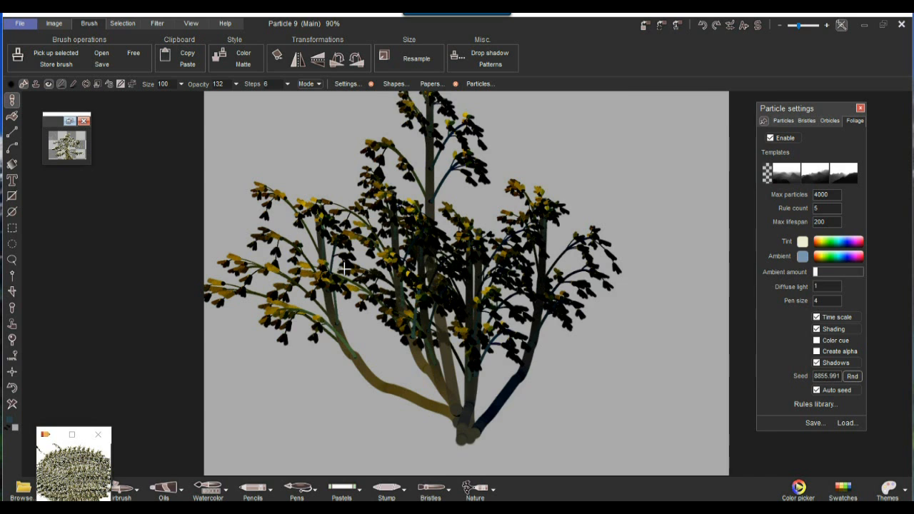
pyautogui.scroll(1, 345, 269)
pyautogui.moveTo(457, 463); pyautogui.dragTo(584, 126)
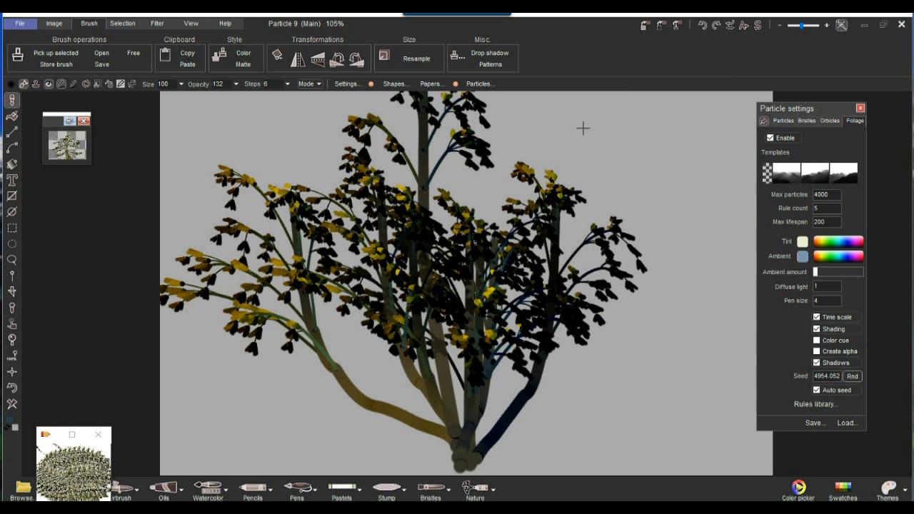
# Step: Load the Tropical 03.fol foliage preset and grow one plant to the right of the yellow-leaved tree
pyautogui.click(846, 422)
pyautogui.scroll(-3, 793, 375)
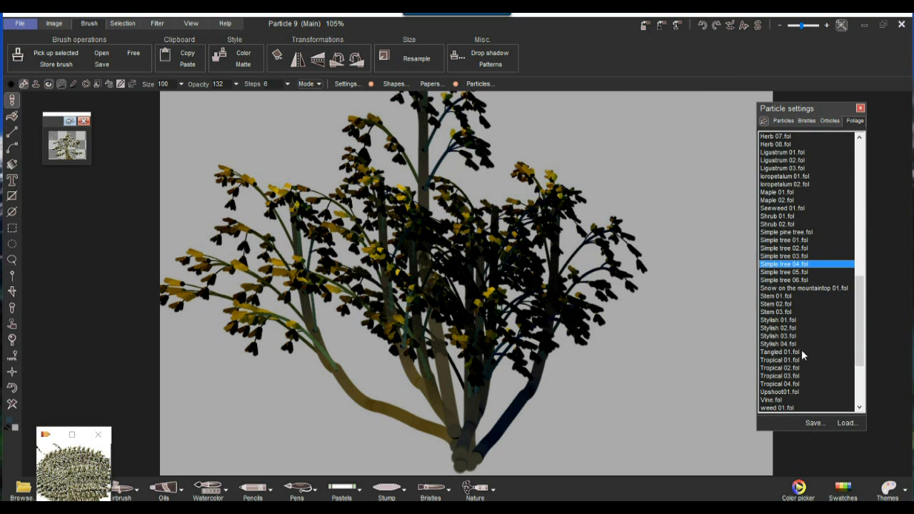
pyautogui.click(777, 378)
pyautogui.moveTo(635, 412)
pyautogui.mouseDown()
pyautogui.moveTo(586, 337)
pyautogui.moveTo(394, 190)
pyautogui.mouseUp()
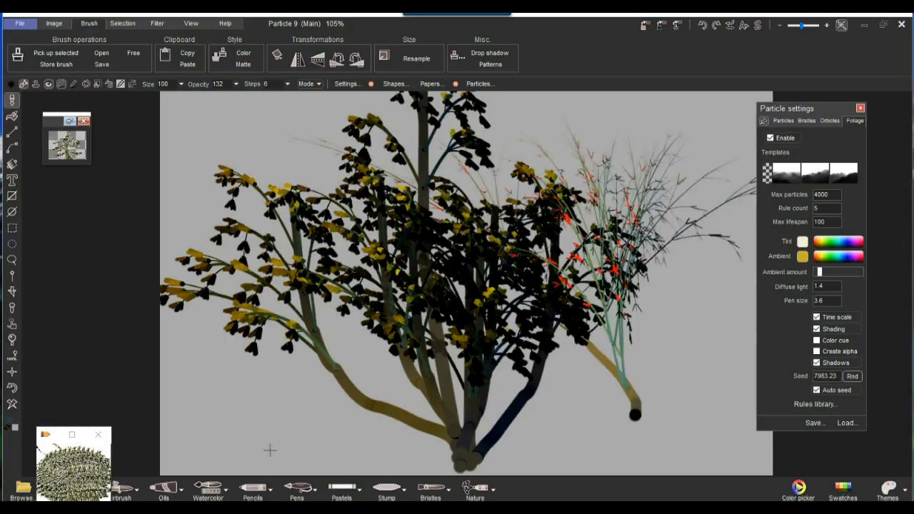
# Step: Clear the canvas and grow several Tropical 03 plants with overlapping stems in its lower right area
pyautogui.click(12, 404)
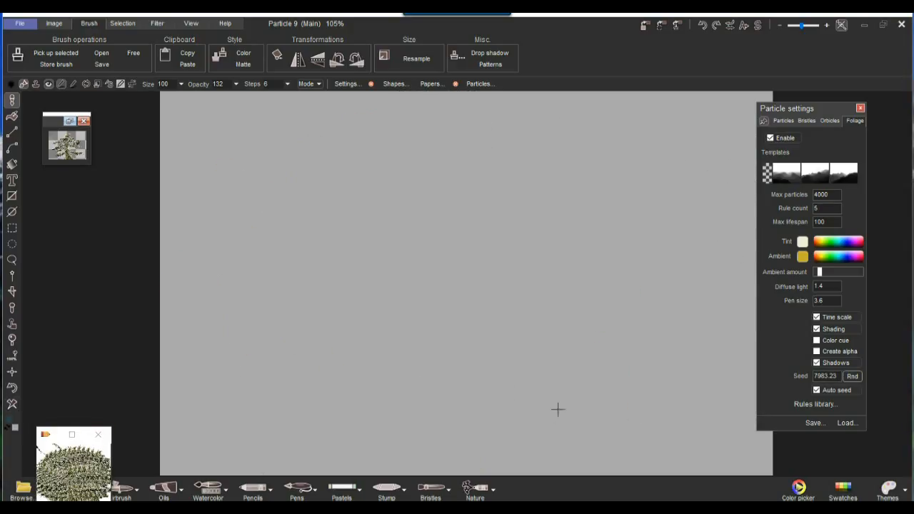
pyautogui.moveTo(554, 451); pyautogui.dragTo(316, 207)
pyautogui.scroll(-5, 480, 283)
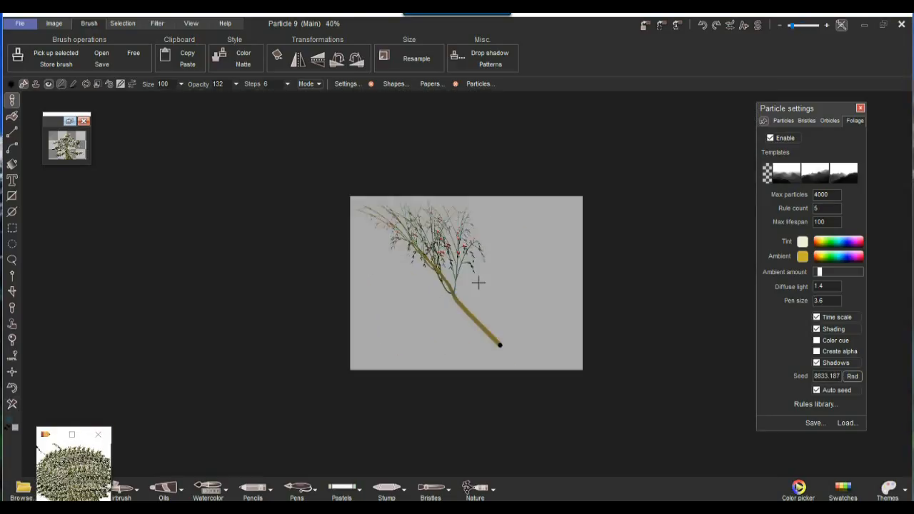
pyautogui.moveTo(550, 351); pyautogui.dragTo(535, 335)
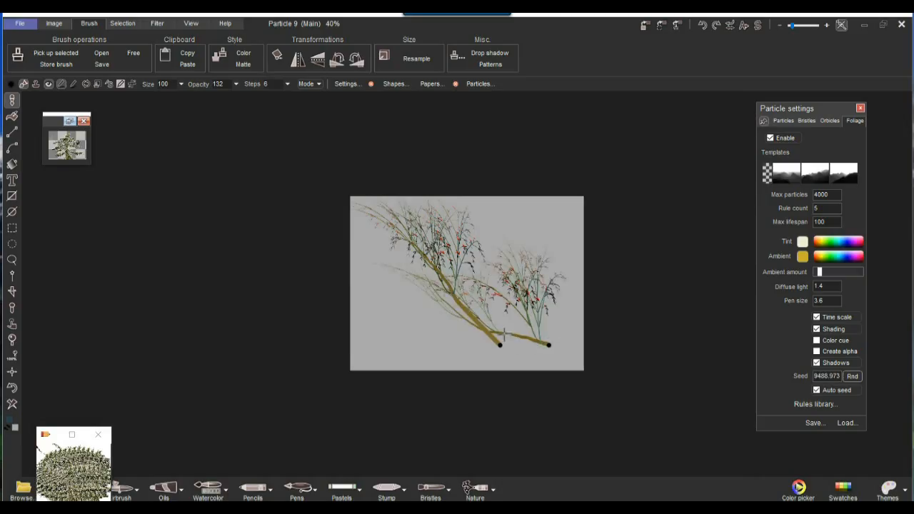
pyautogui.scroll(3, 518, 345)
pyautogui.moveTo(565, 404)
pyautogui.mouseDown()
pyautogui.moveTo(551, 410)
pyautogui.moveTo(520, 363)
pyautogui.mouseUp()
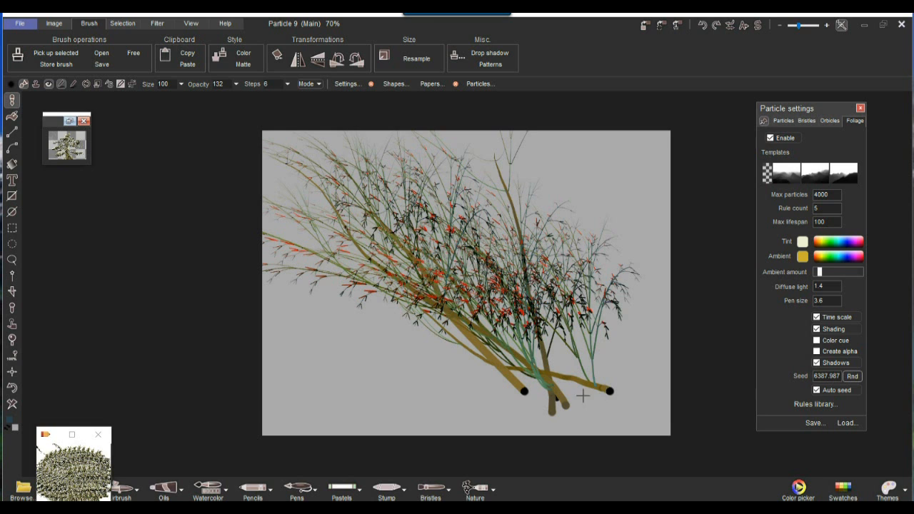
# Step: Thicken the tropical shrub with further stems fanning out to both sides from its base
pyautogui.moveTo(575, 407); pyautogui.dragTo(558, 369)
pyautogui.moveTo(568, 406)
pyautogui.mouseDown()
pyautogui.moveTo(552, 398)
pyautogui.moveTo(586, 367)
pyautogui.mouseUp()
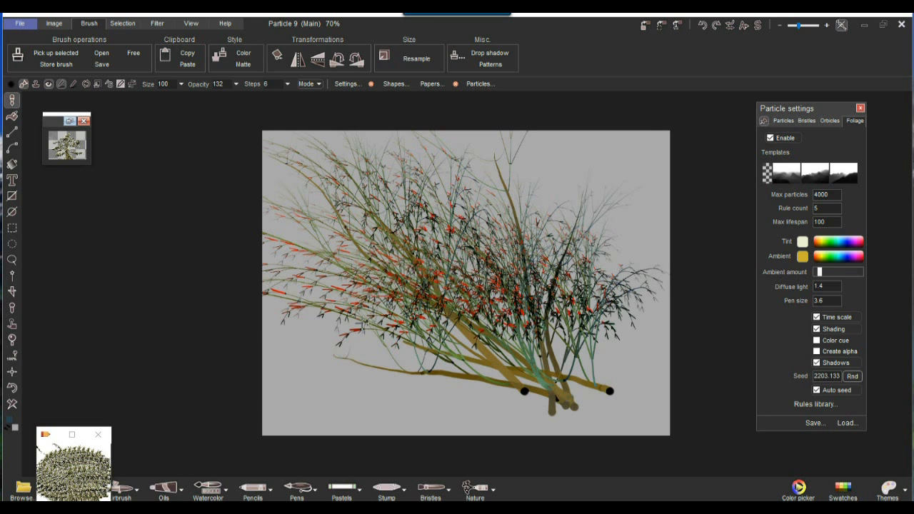
pyautogui.click(579, 406)
pyautogui.moveTo(585, 409); pyautogui.dragTo(508, 369)
pyautogui.moveTo(577, 385); pyautogui.dragTo(474, 361)
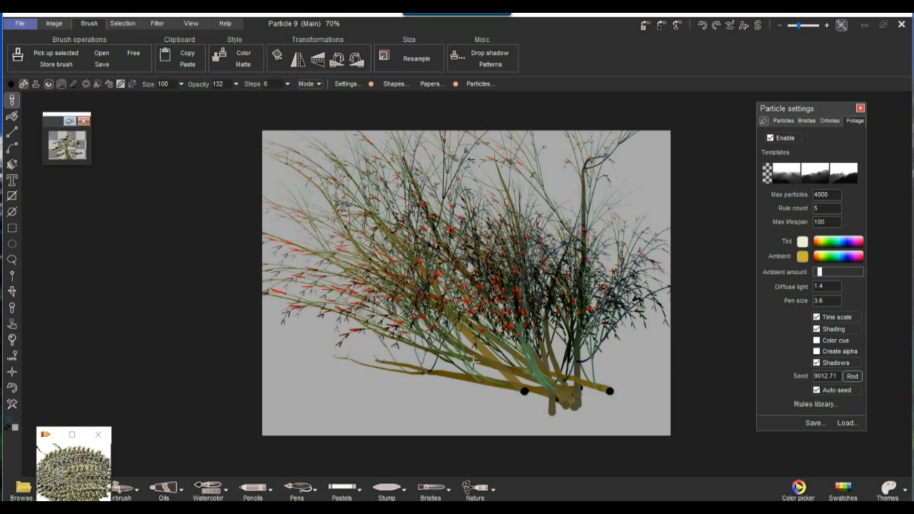
pyautogui.moveTo(569, 390); pyautogui.dragTo(541, 313)
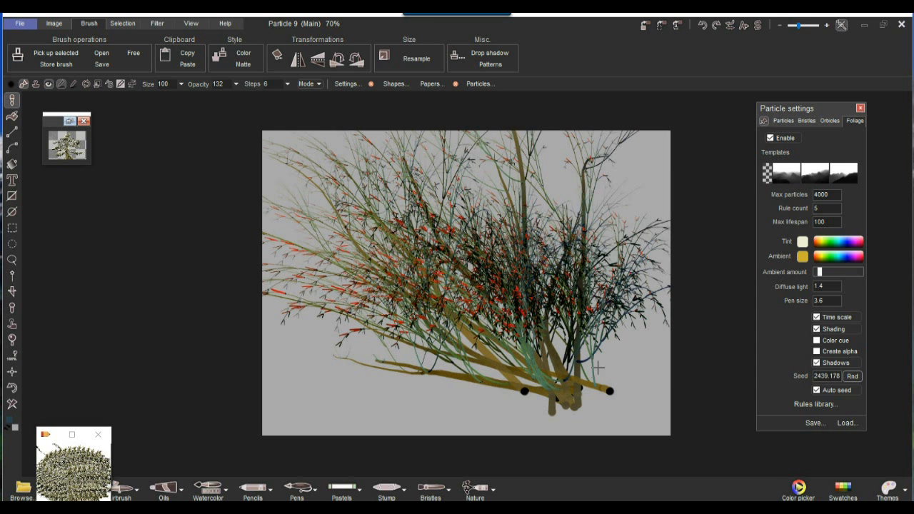
pyautogui.moveTo(577, 399); pyautogui.dragTo(614, 367)
pyautogui.moveTo(577, 395); pyautogui.dragTo(616, 343)
pyautogui.scroll(3, 577, 286)
pyautogui.scroll(-4, 577, 286)
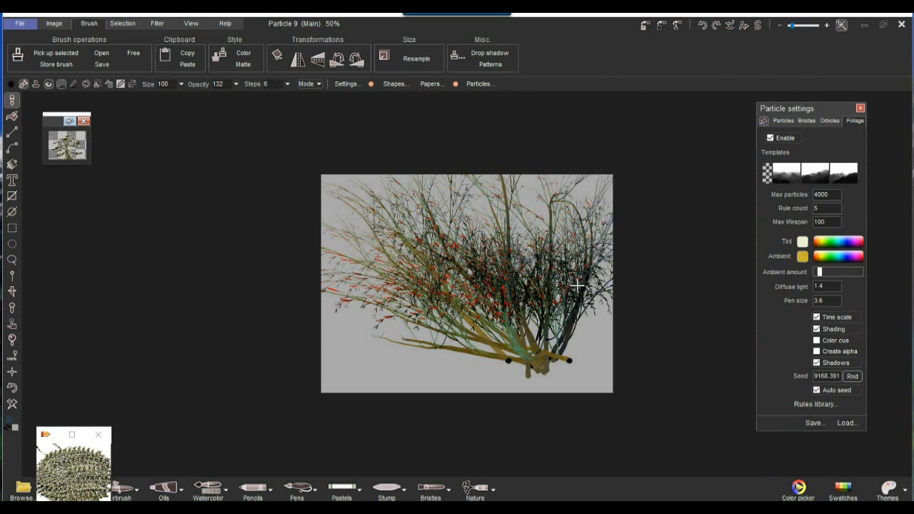
# Step: Turn off foliage shadows and grow several unshadowed stems from the tropical shrub's base
pyautogui.click(830, 366)
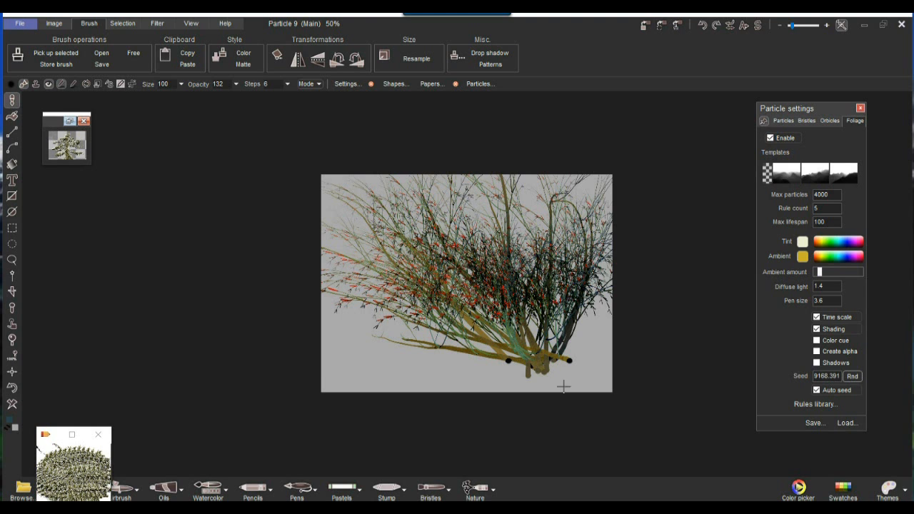
pyautogui.moveTo(540, 377); pyautogui.dragTo(307, 204)
pyautogui.moveTo(550, 353)
pyautogui.mouseDown()
pyautogui.moveTo(529, 246)
pyautogui.moveTo(503, 198)
pyautogui.mouseUp()
pyautogui.scroll(3, 540, 318)
pyautogui.moveTo(579, 401); pyautogui.dragTo(567, 318)
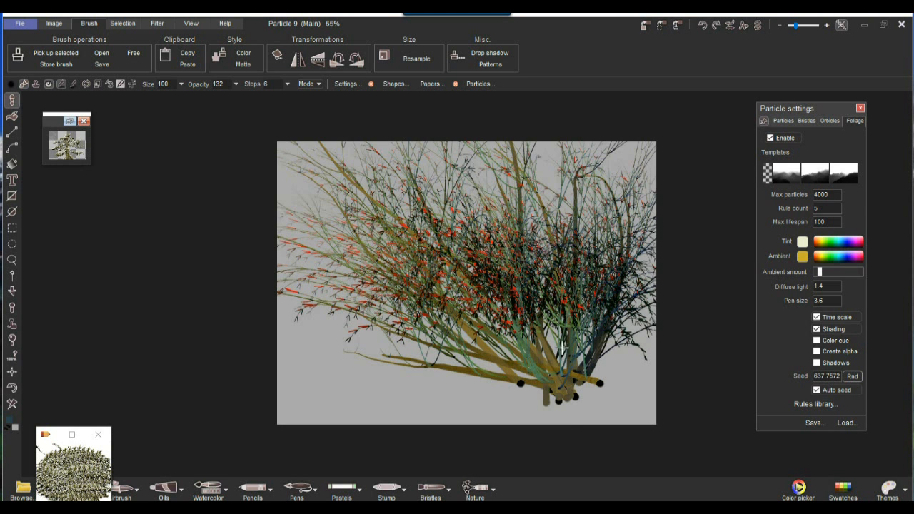
pyautogui.moveTo(573, 401); pyautogui.dragTo(485, 305)
pyautogui.moveTo(563, 384); pyautogui.dragTo(460, 236)
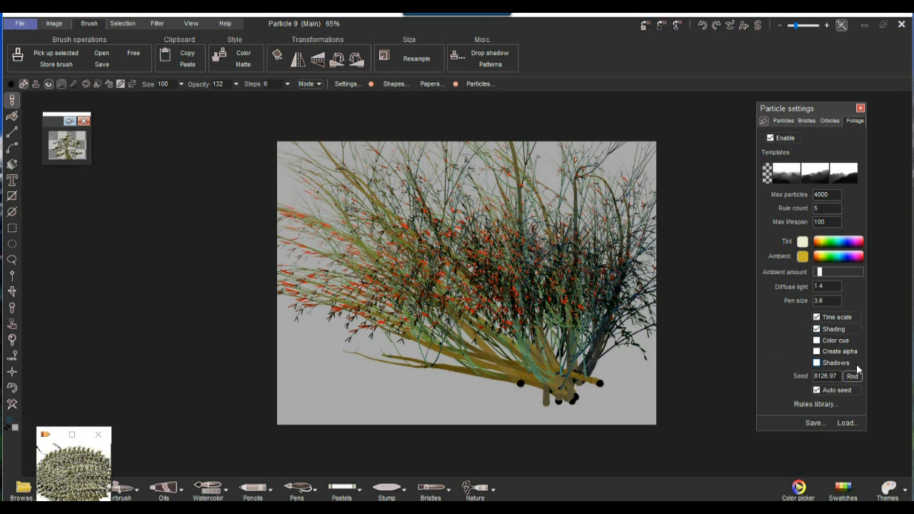
# Step: Turn foliage shadows back on and grow one more stem over the tropical shrub
pyautogui.click(825, 365)
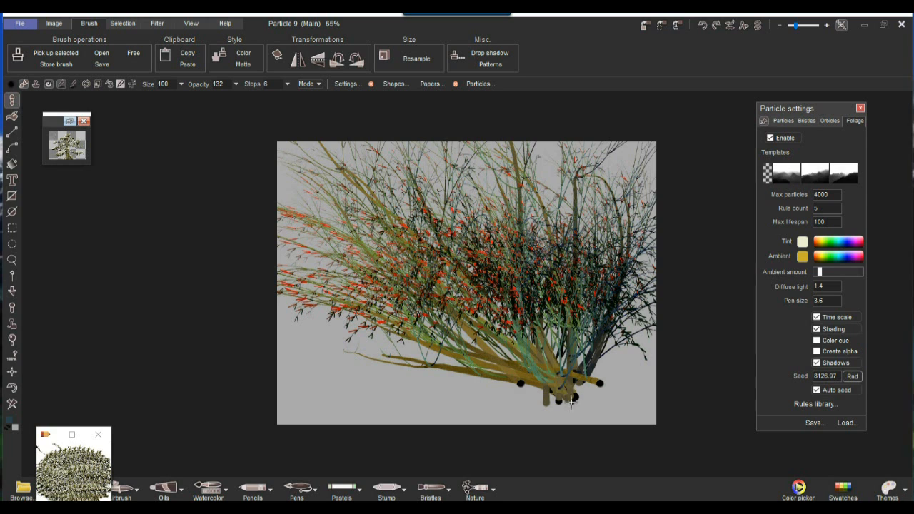
pyautogui.moveTo(573, 397); pyautogui.dragTo(499, 286)
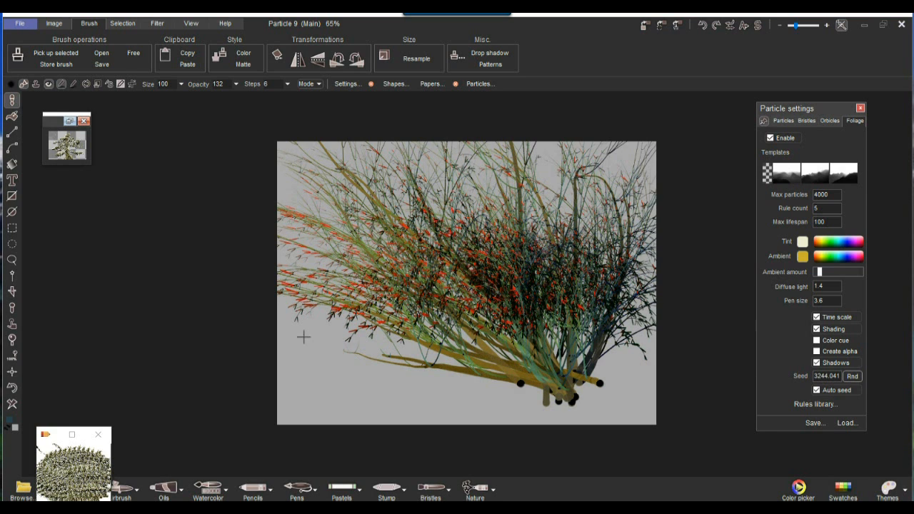
# Step: Clear the canvas, load the weed 05.fol foliage preset, and grow four overlapping green weeds from the lower right area
pyautogui.click(11, 404)
pyautogui.click(844, 423)
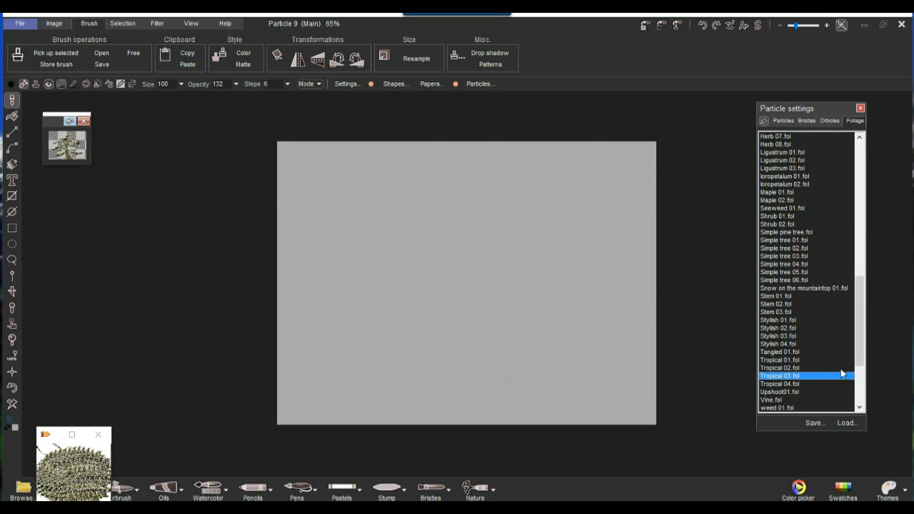
pyautogui.scroll(-4, 836, 321)
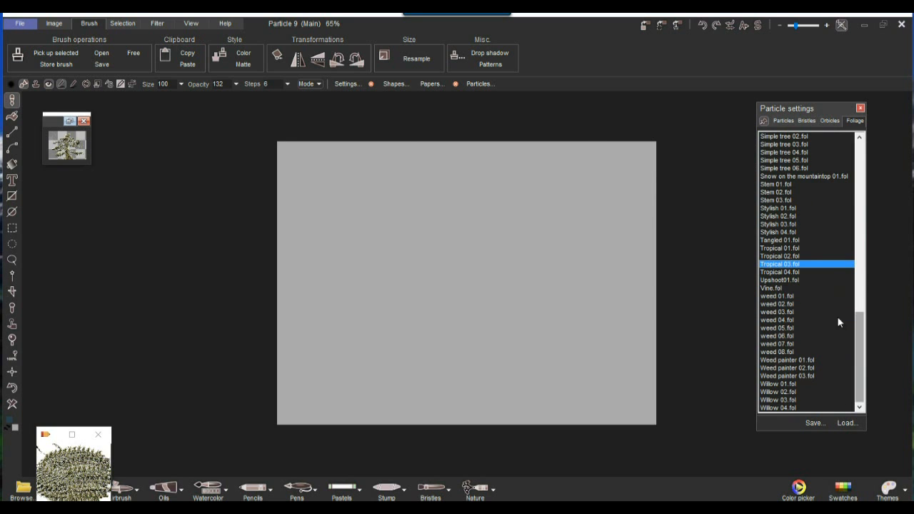
pyautogui.click(772, 330)
pyautogui.moveTo(514, 394); pyautogui.dragTo(507, 364)
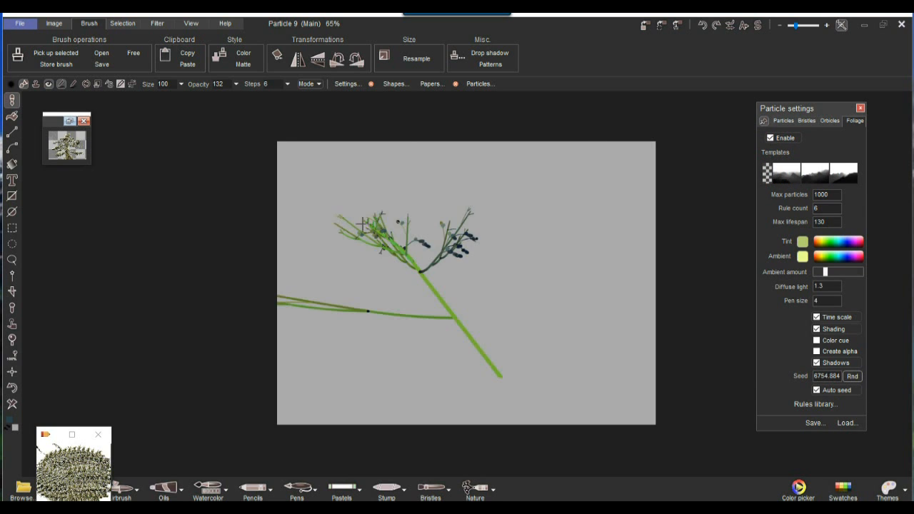
pyautogui.moveTo(533, 404); pyautogui.dragTo(525, 382)
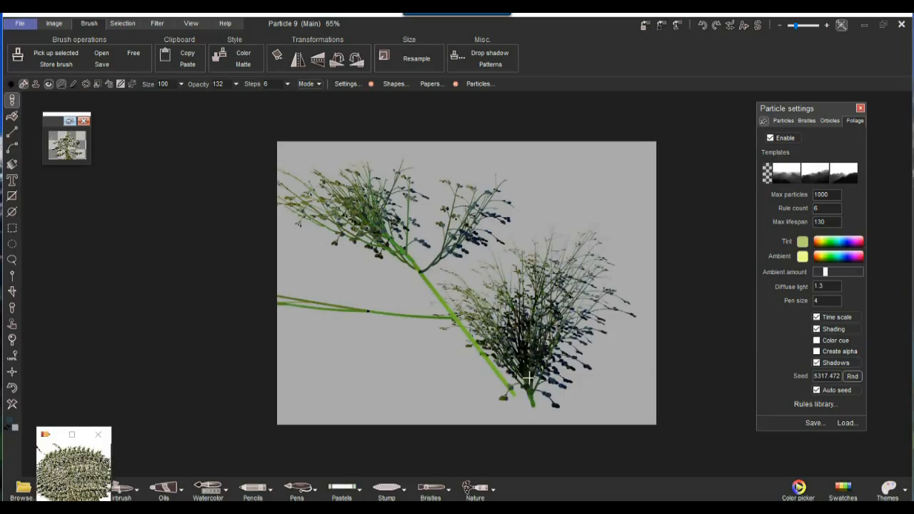
pyautogui.moveTo(535, 407); pyautogui.dragTo(390, 336)
pyautogui.moveTo(543, 403); pyautogui.dragTo(653, 300)
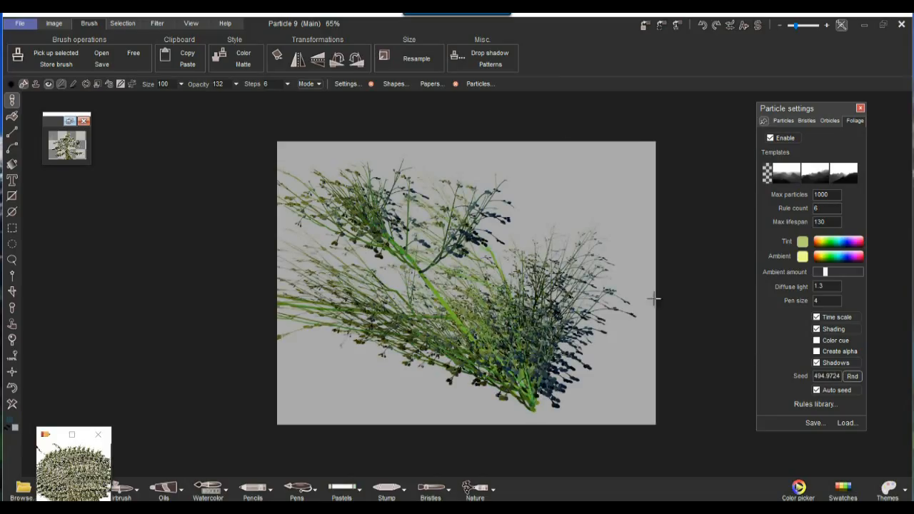
# Step: Load the Willow 03.fol foliage preset and grow a willow over the base of the green weeds
pyautogui.click(847, 423)
pyautogui.click(775, 401)
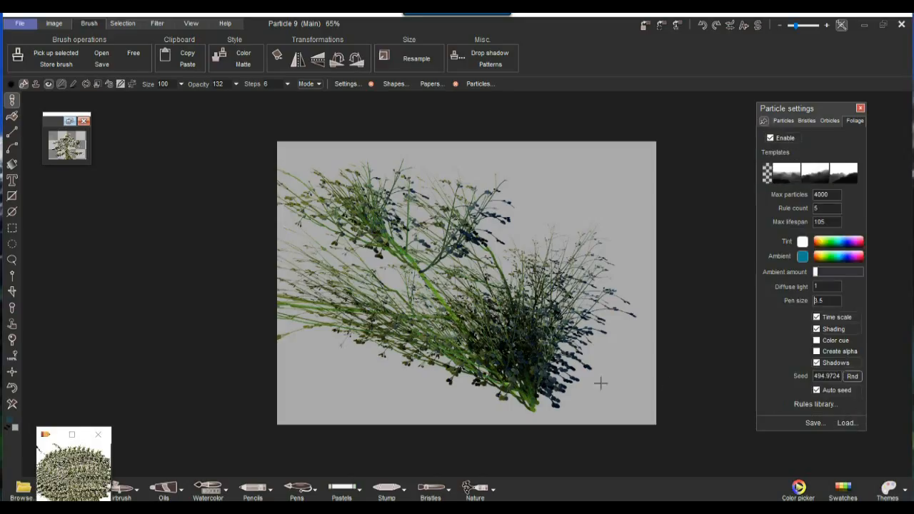
pyautogui.moveTo(513, 403); pyautogui.dragTo(548, 201)
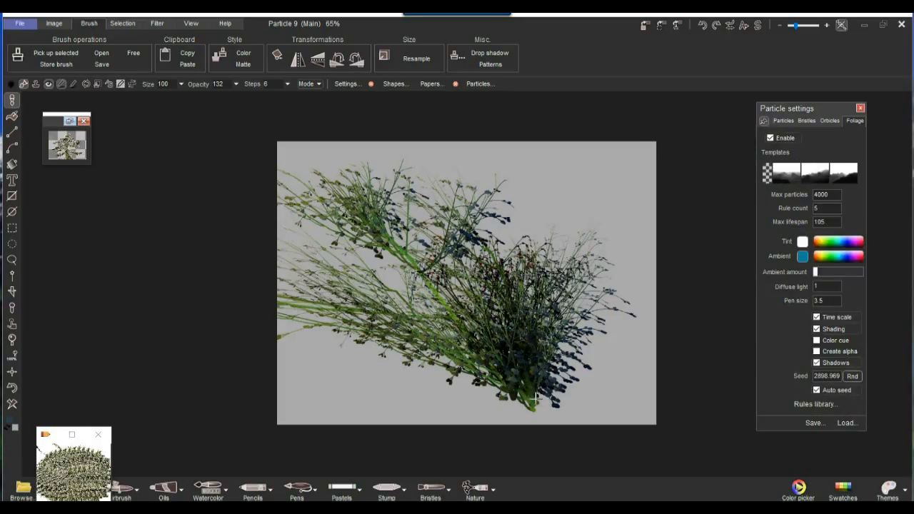
# Step: Load the Tropical 03.fol foliage preset and grow tropical foliage over the base of the dense weeds
pyautogui.click(847, 423)
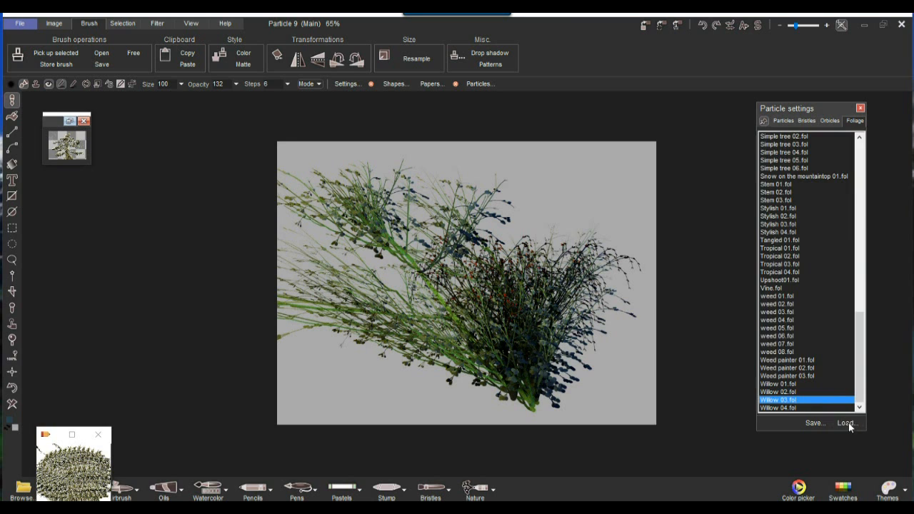
pyautogui.click(782, 247)
pyautogui.moveTo(543, 215); pyautogui.dragTo(603, 166)
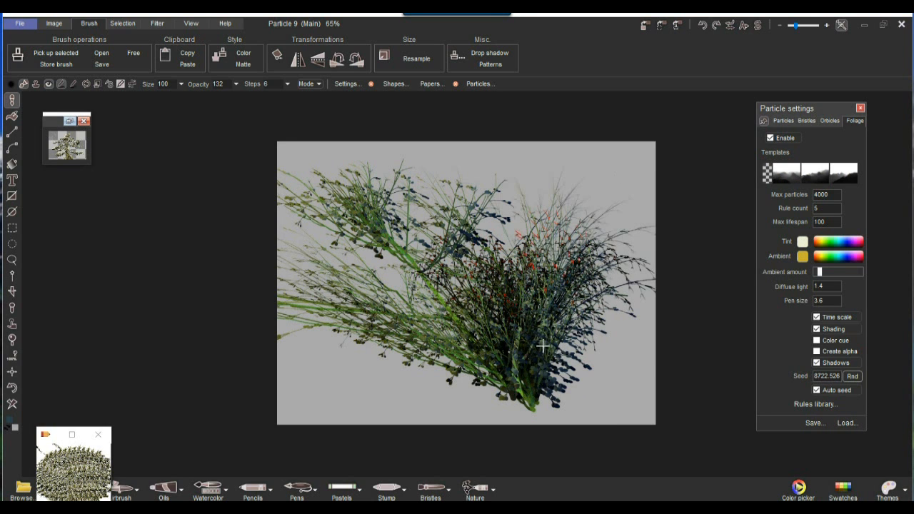
pyautogui.moveTo(527, 369); pyautogui.dragTo(569, 390)
# Step: Load the Willow 04.fol foliage preset and grow a willow in the lower left area of the canvas
pyautogui.click(846, 423)
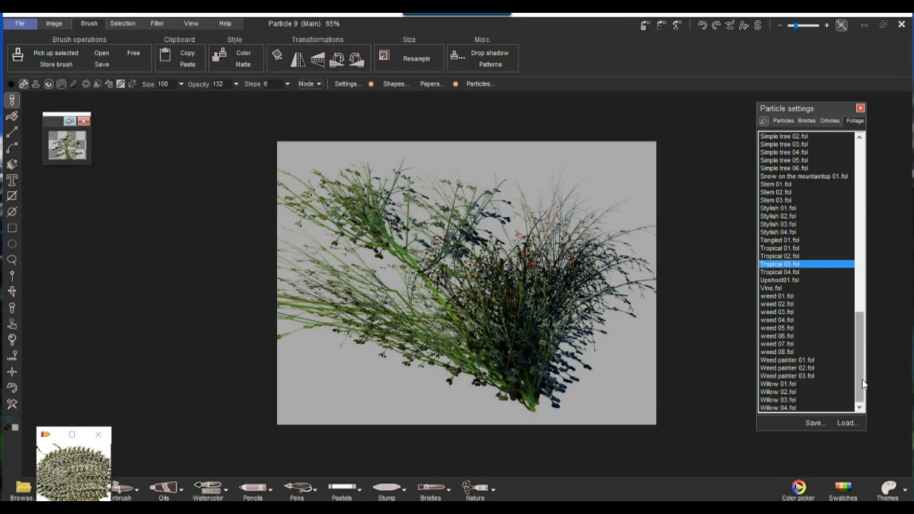
pyautogui.click(797, 409)
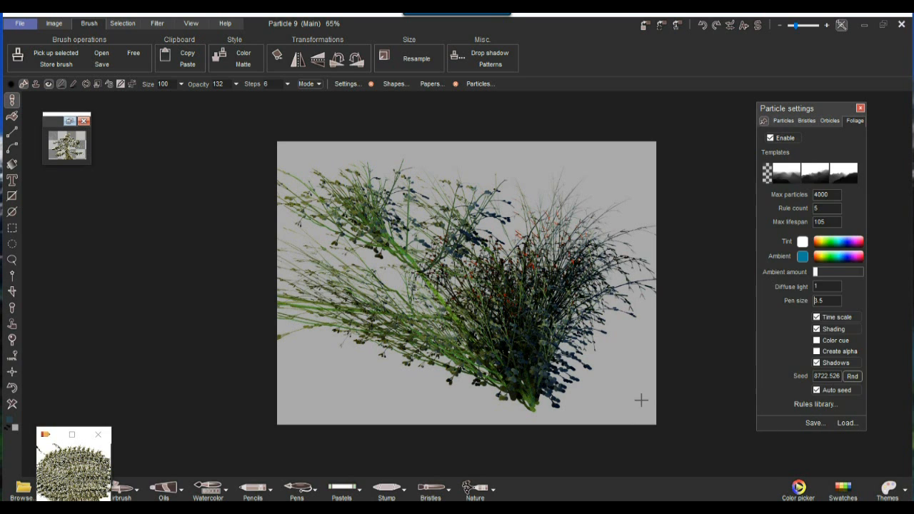
pyautogui.click(398, 406)
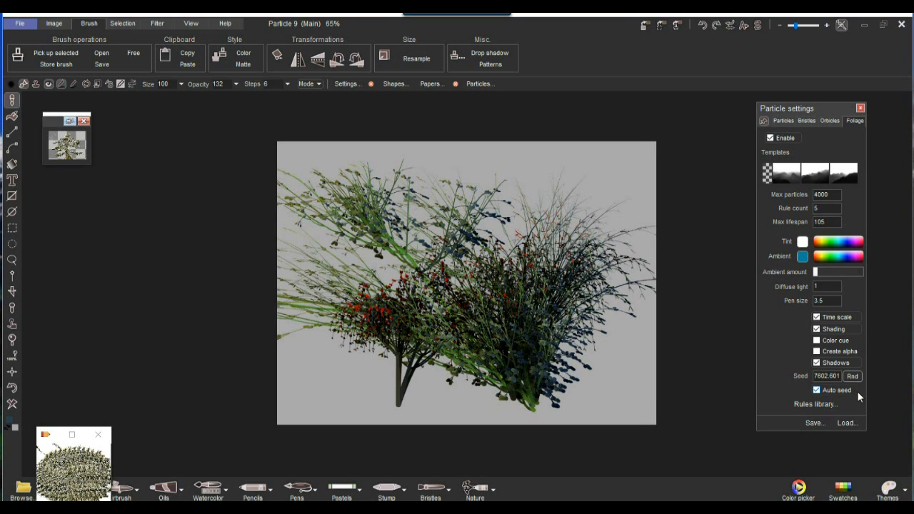
# Step: Load the Snow on the mountaintop 01.fol foliage preset and grow one shrub just left of the willow
pyautogui.click(850, 422)
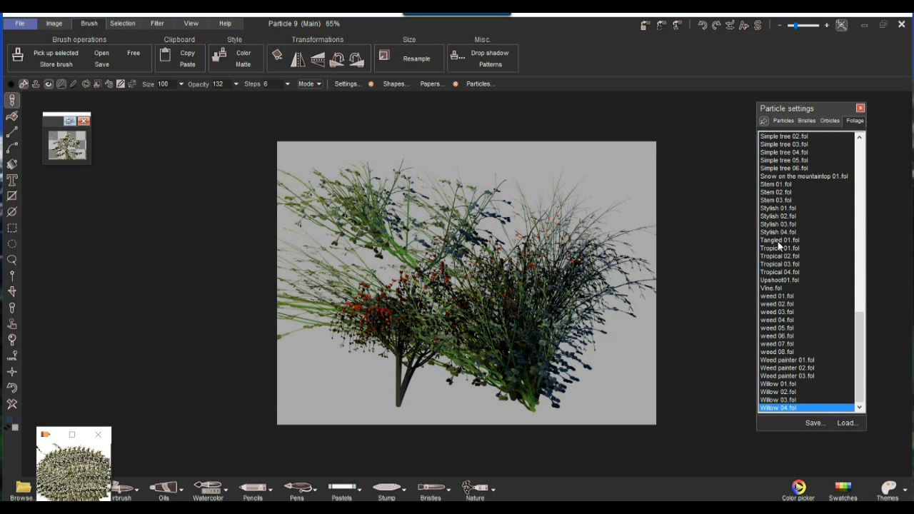
pyautogui.scroll(5, 800, 321)
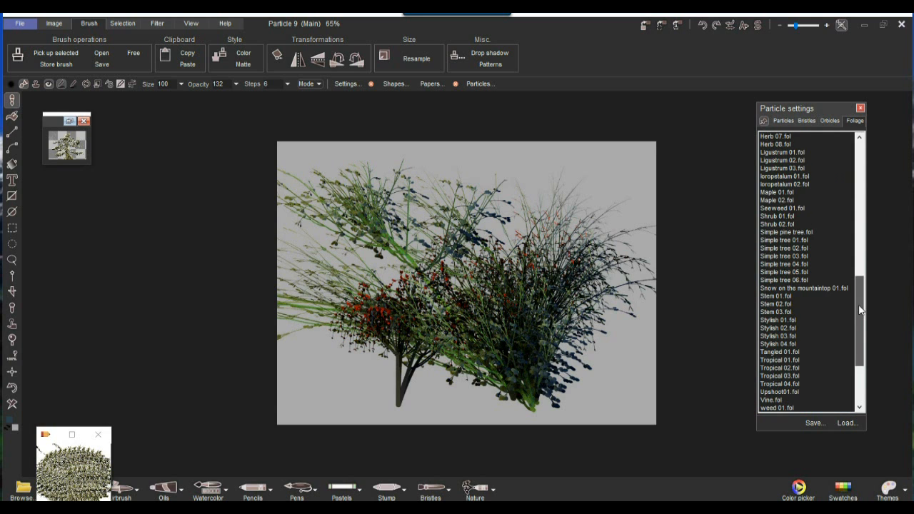
pyautogui.click(791, 288)
pyautogui.click(367, 396)
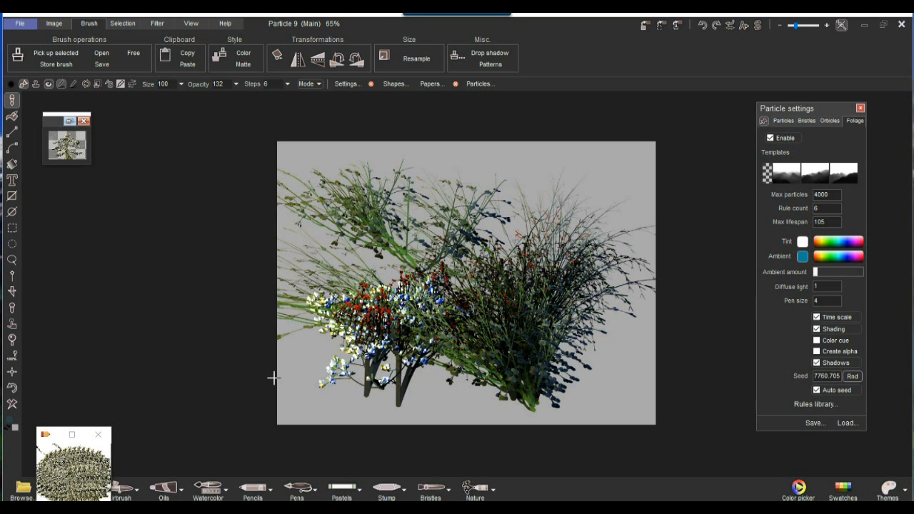
# Step: Clear the canvas and grow two separate Snow on the mountaintop shrubs side by side along the lower area
pyautogui.click(12, 404)
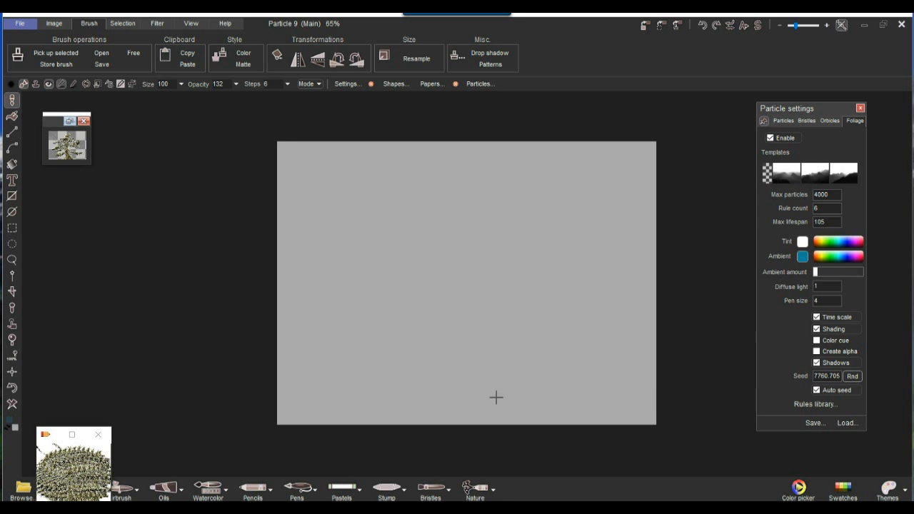
pyautogui.click(415, 370)
pyautogui.click(564, 386)
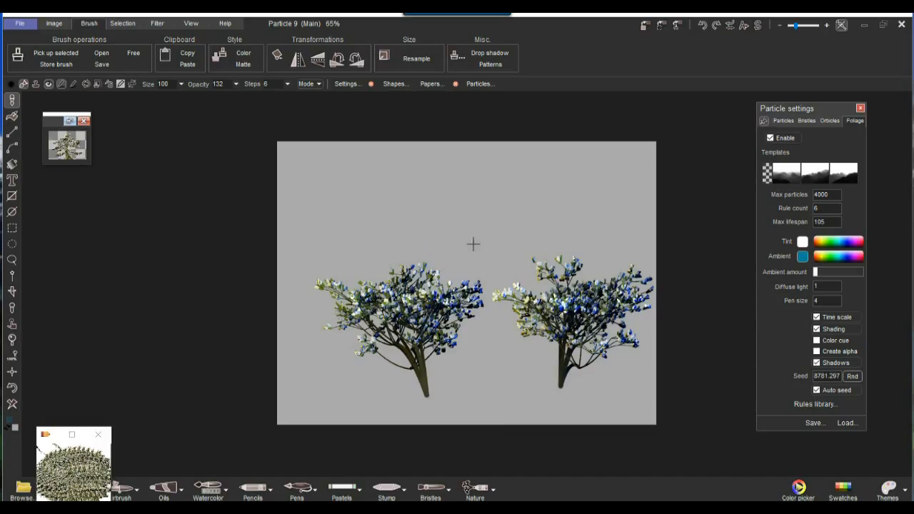
# Step: Grow five more Snow on the mountaintop shrubs between, beside and in front of the first two to form a hedge
pyautogui.scroll(3, 508, 242)
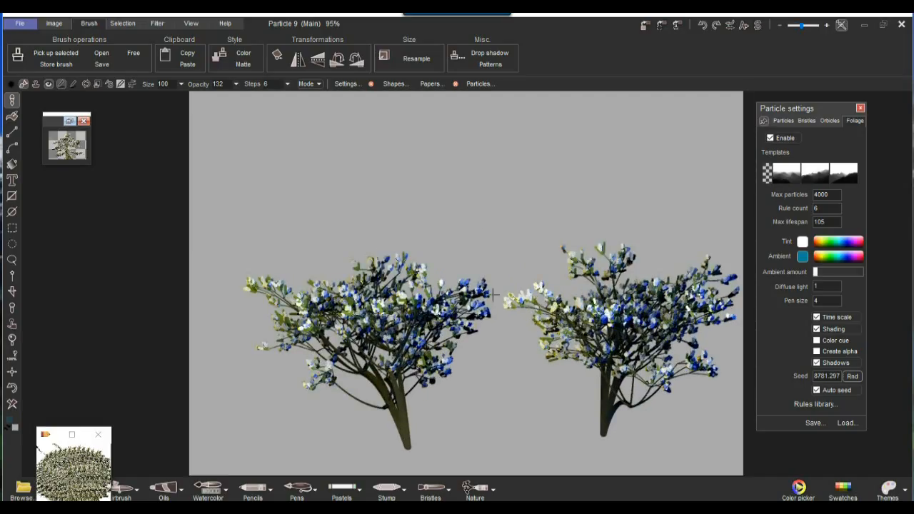
pyautogui.scroll(-1, 520, 327)
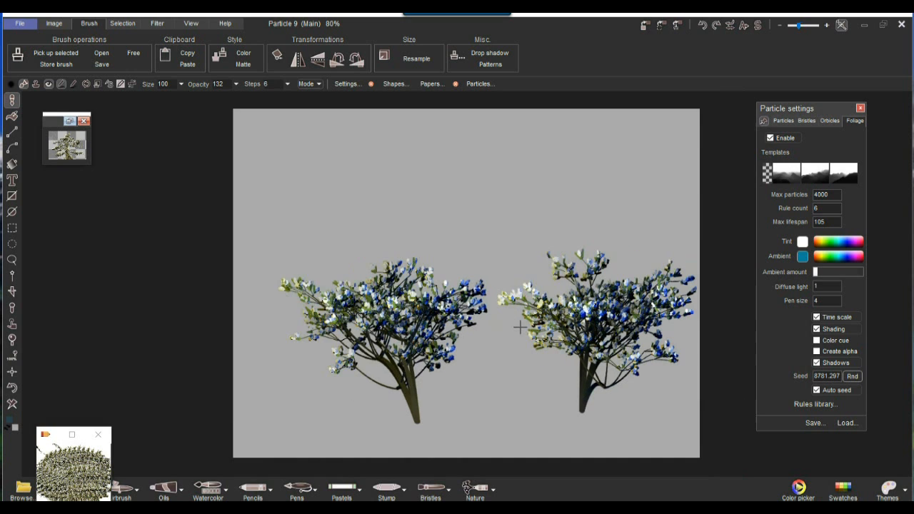
pyautogui.click(515, 414)
pyautogui.click(307, 408)
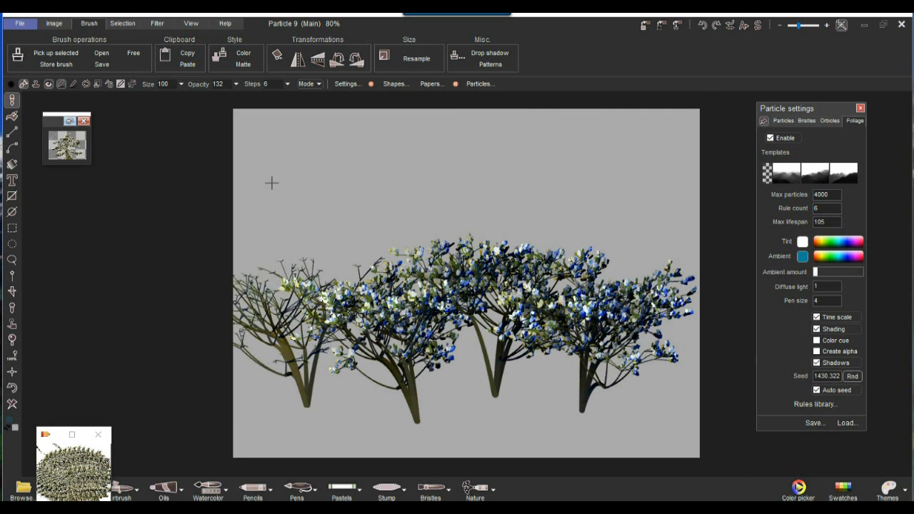
pyautogui.click(656, 412)
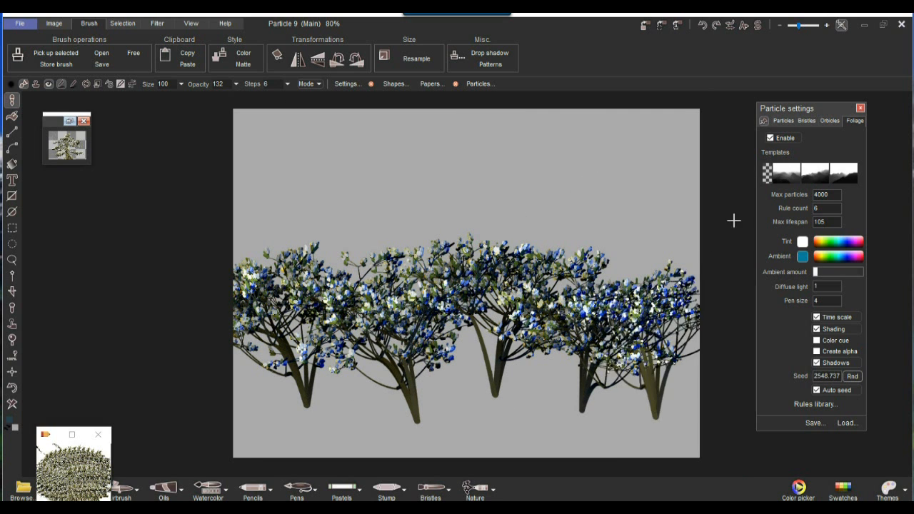
pyautogui.click(516, 451)
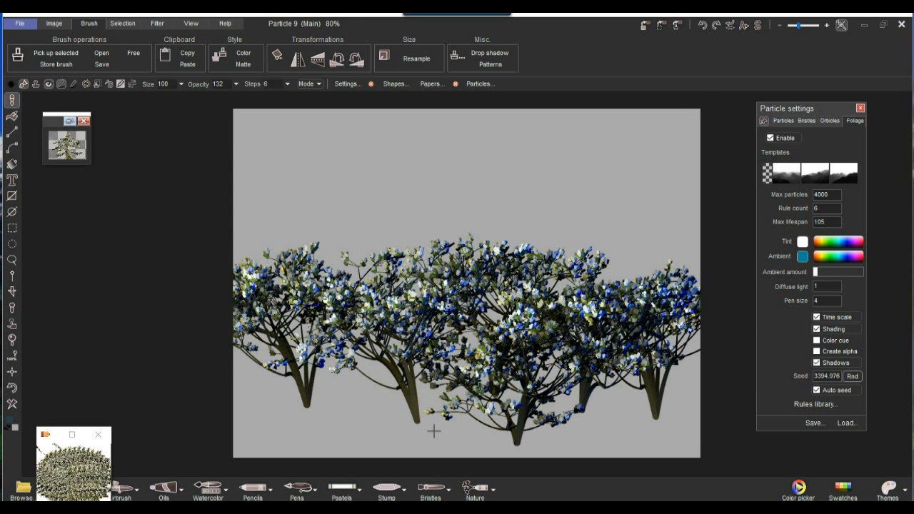
pyautogui.click(323, 437)
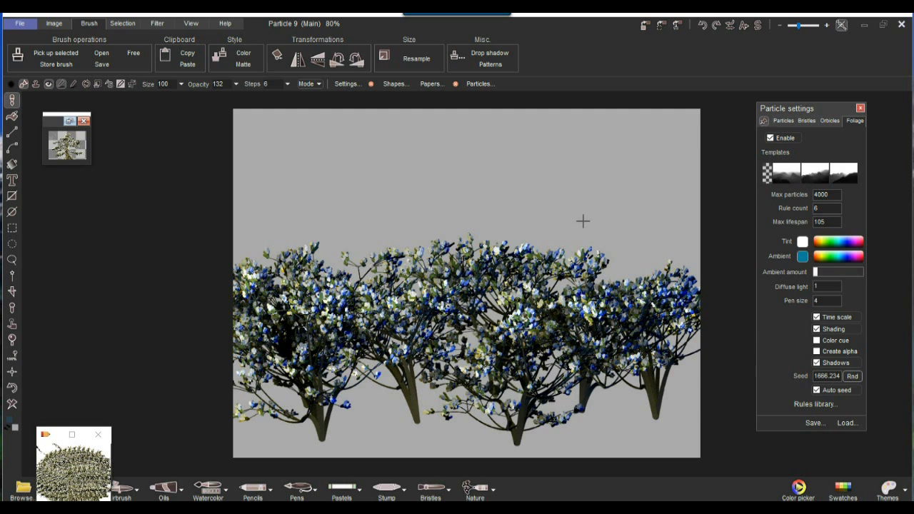
# Step: Load the Maple 02.fol foliage preset and grow a maple tree over the right part of the hedge
pyautogui.click(847, 423)
pyautogui.click(781, 199)
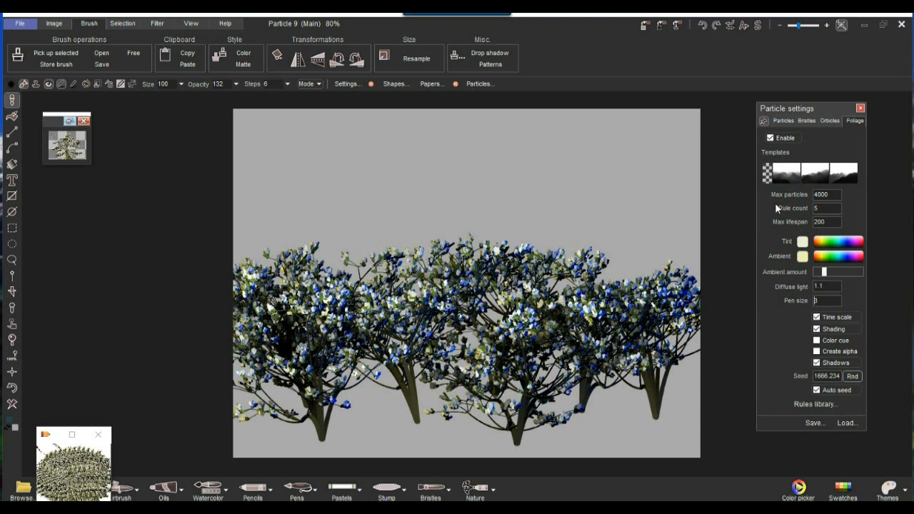
pyautogui.click(585, 402)
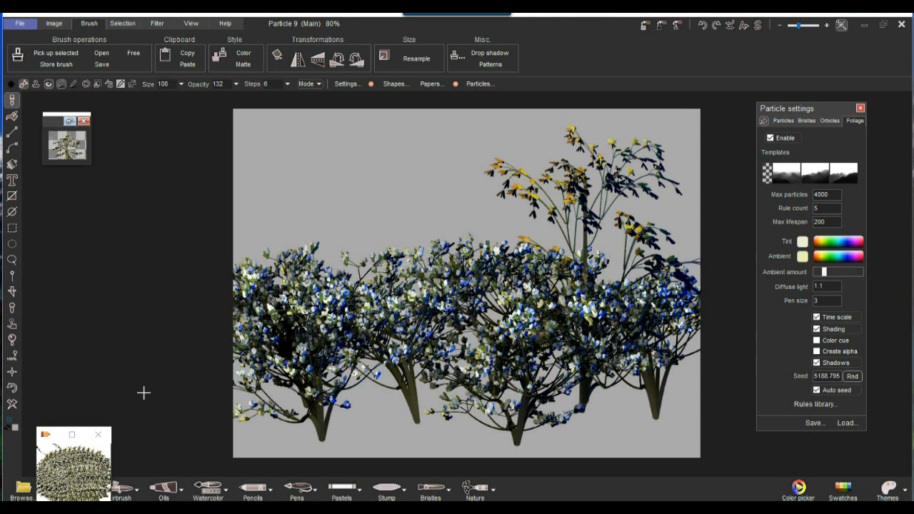
# Step: Clear the canvas and grow two maple trees, one at the lower left and one at the lower centre
pyautogui.click(20, 407)
pyautogui.click(306, 431)
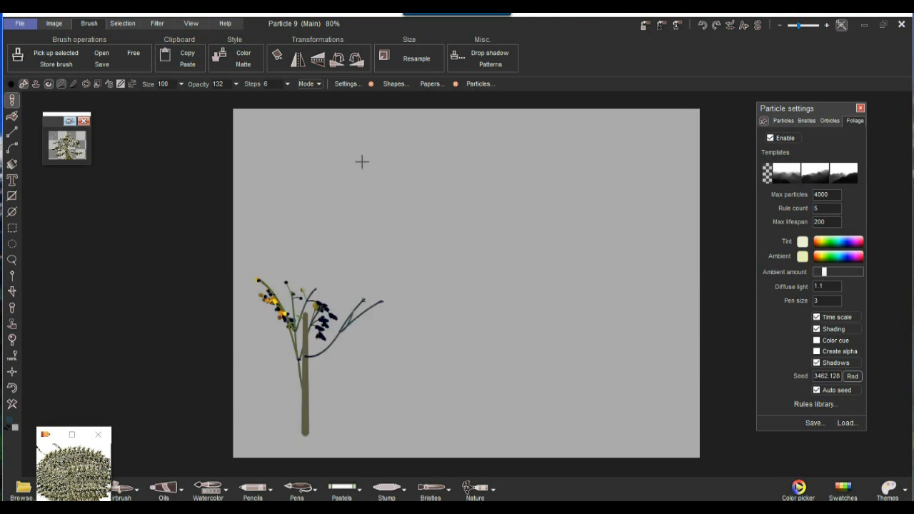
pyautogui.click(473, 428)
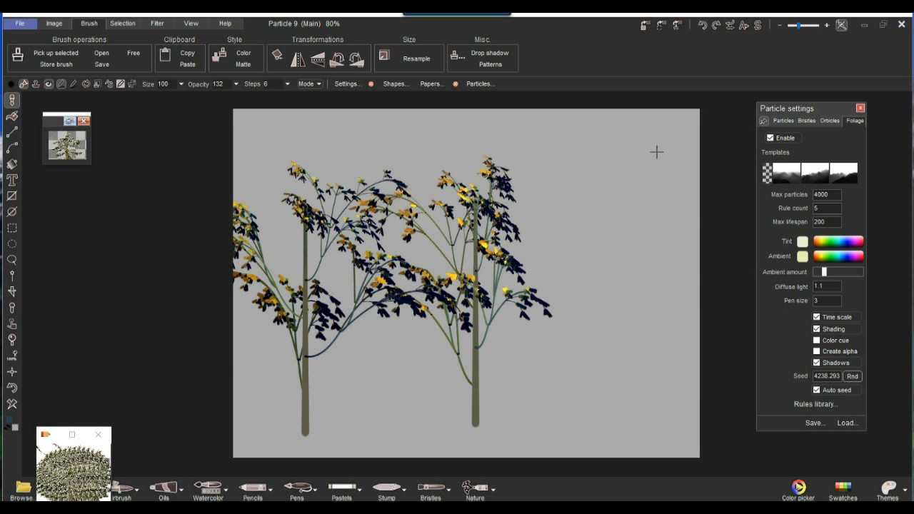
# Step: Load the Classic 05.fol foliage preset and grow a tall branching tree right of the two maples
pyautogui.click(846, 423)
pyautogui.scroll(4, 792, 307)
pyautogui.scroll(4, 814, 318)
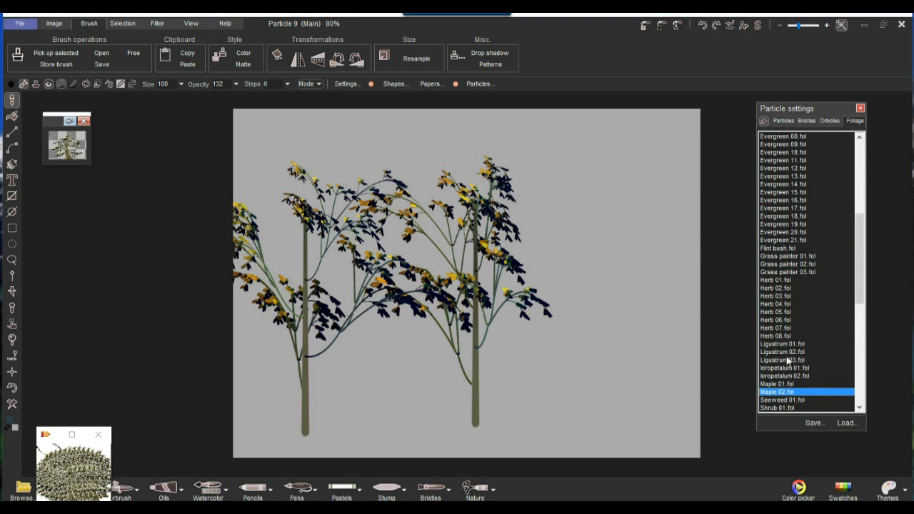
pyautogui.scroll(9, 804, 261)
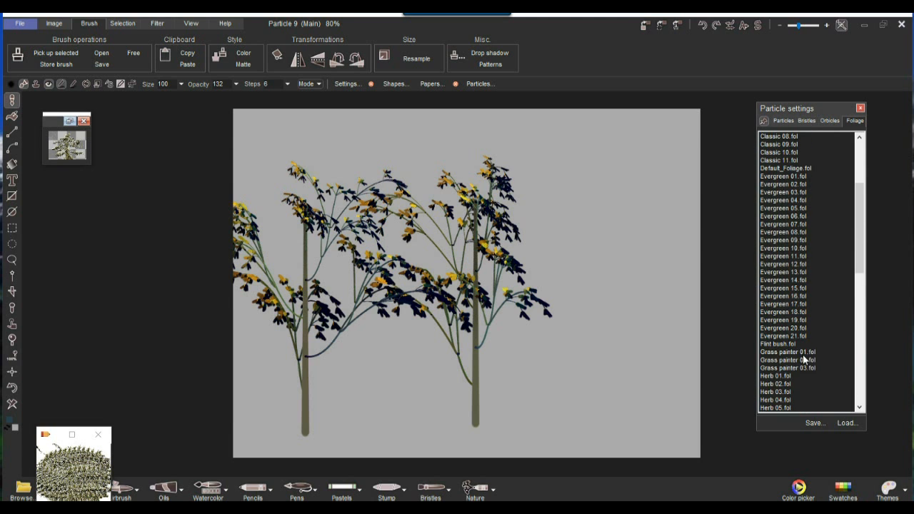
pyautogui.click(782, 241)
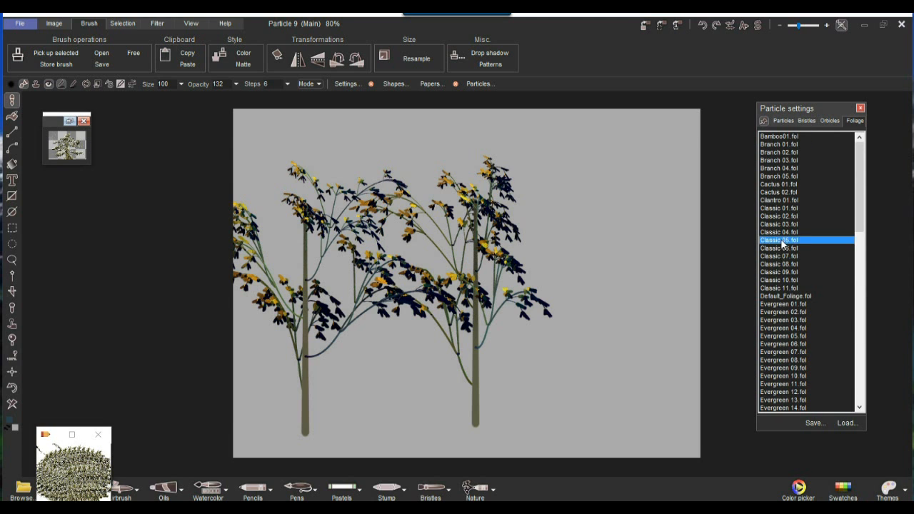
pyautogui.click(575, 401)
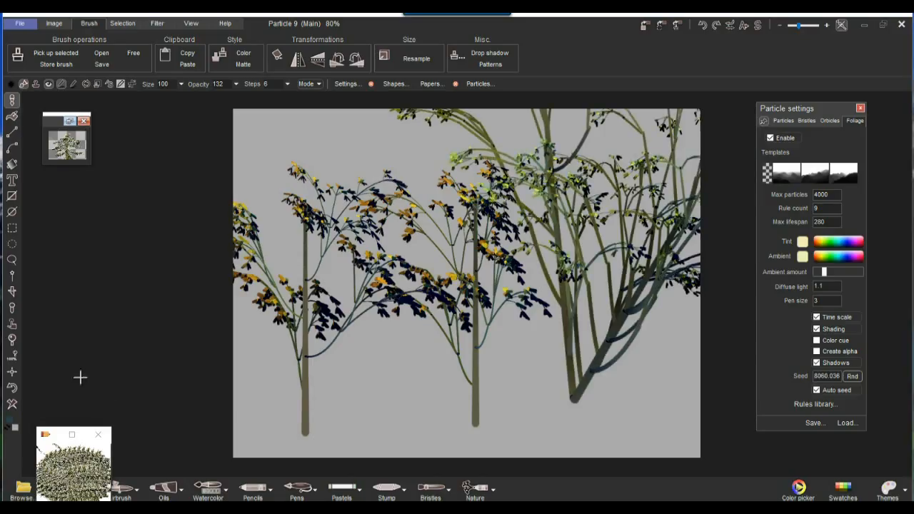
# Step: Clear the canvas and grow five overlapping Classic 05 trees close together at the lower centre
pyautogui.click(11, 403)
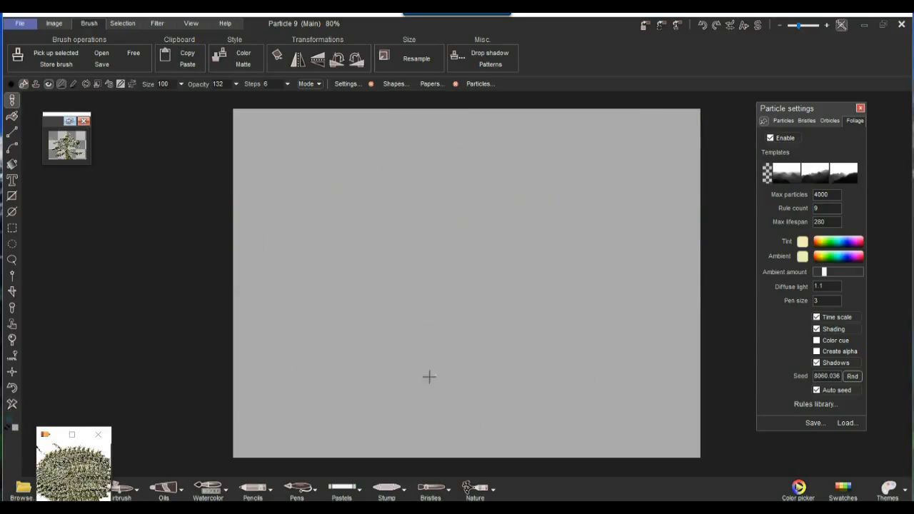
pyautogui.click(407, 427)
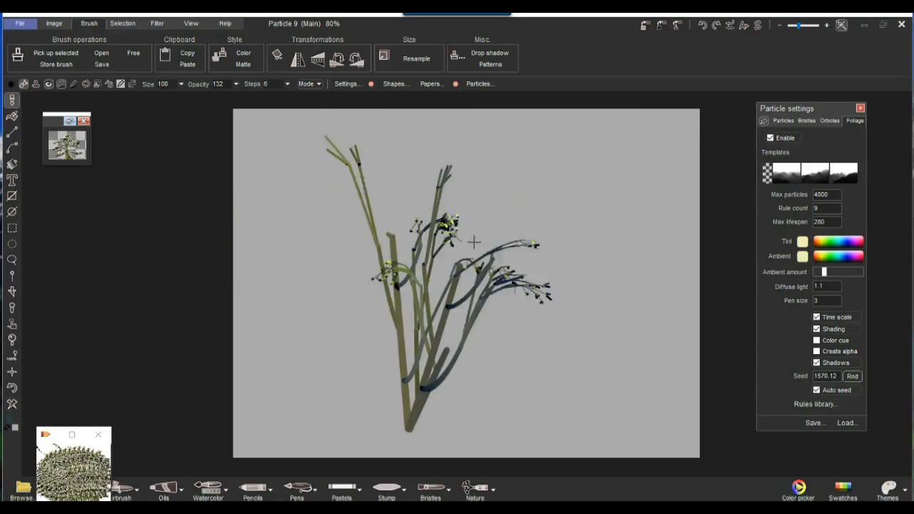
pyautogui.click(422, 441)
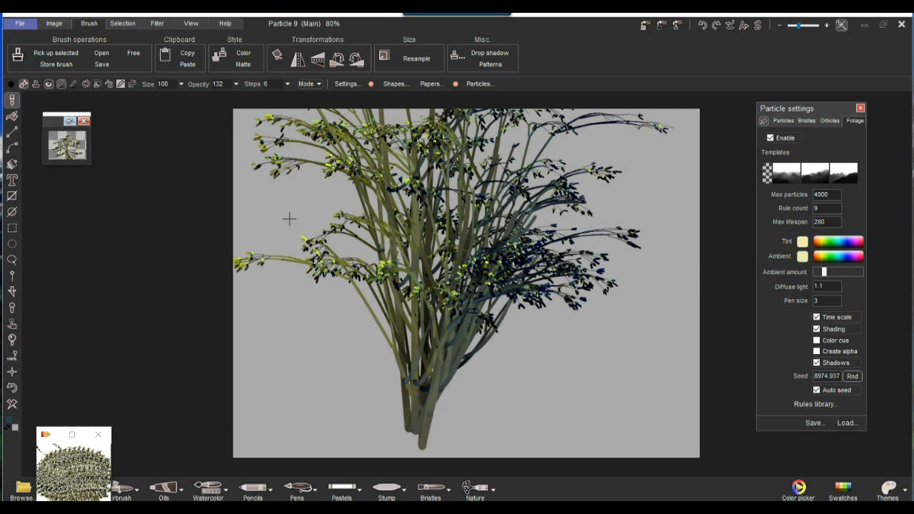
pyautogui.click(444, 441)
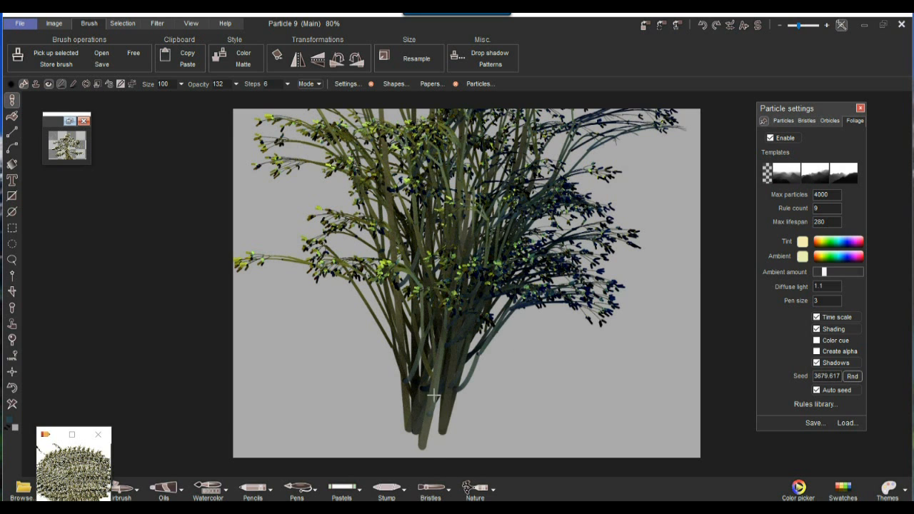
pyautogui.click(450, 442)
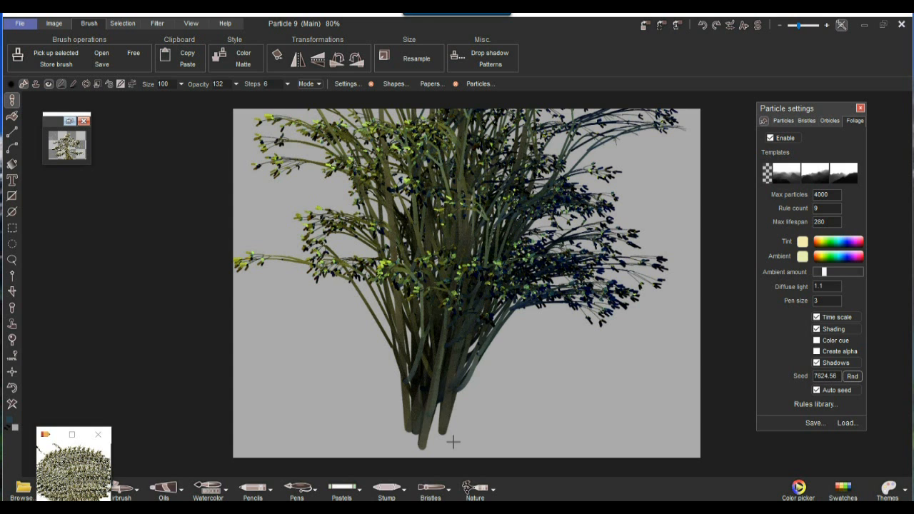
pyautogui.click(420, 456)
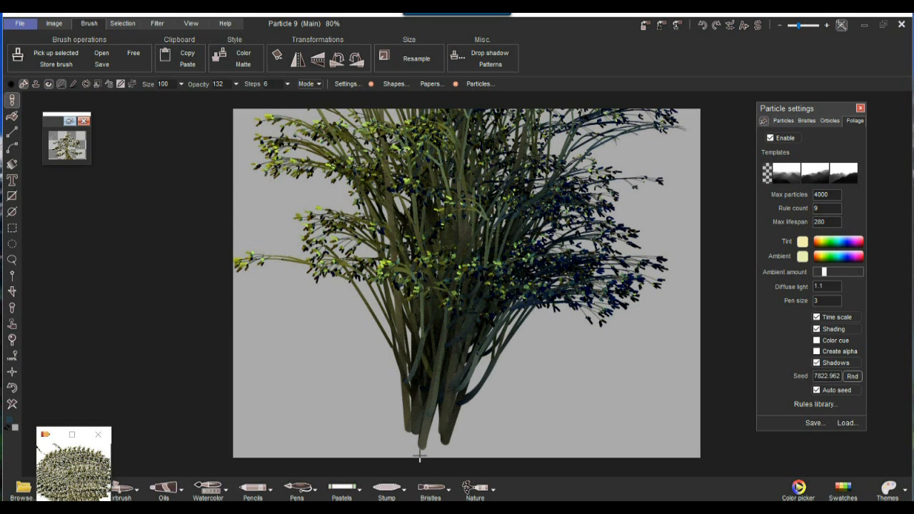
# Step: Widen the central clump into a thicket by growing seven more Classic 05 trees within it and on both sides
pyautogui.click(386, 438)
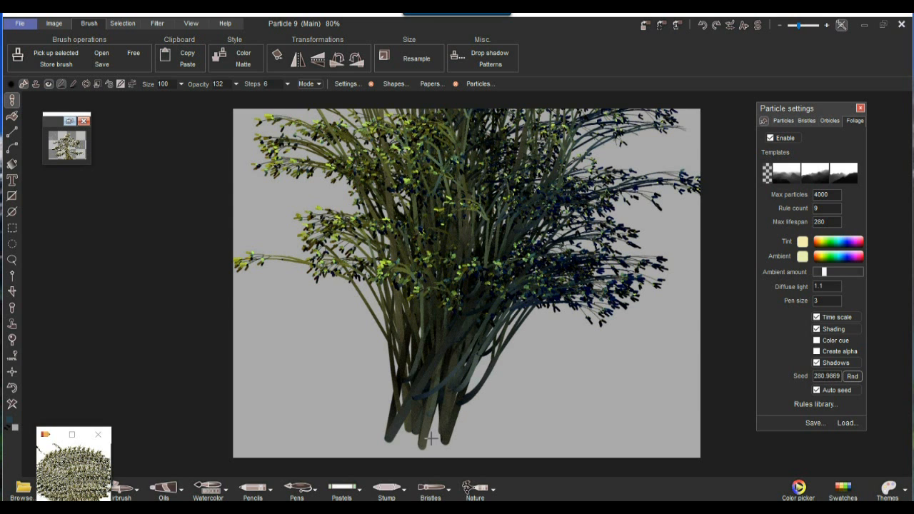
pyautogui.click(501, 437)
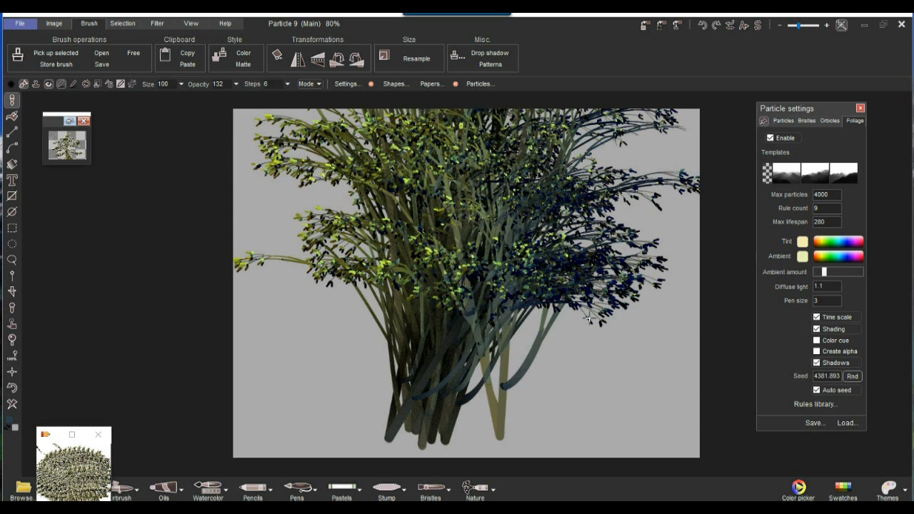
pyautogui.click(438, 405)
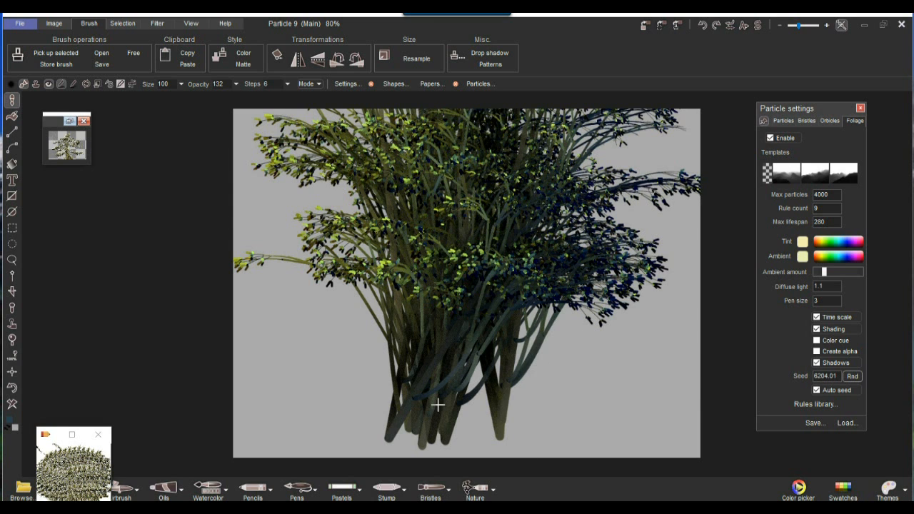
pyautogui.click(344, 438)
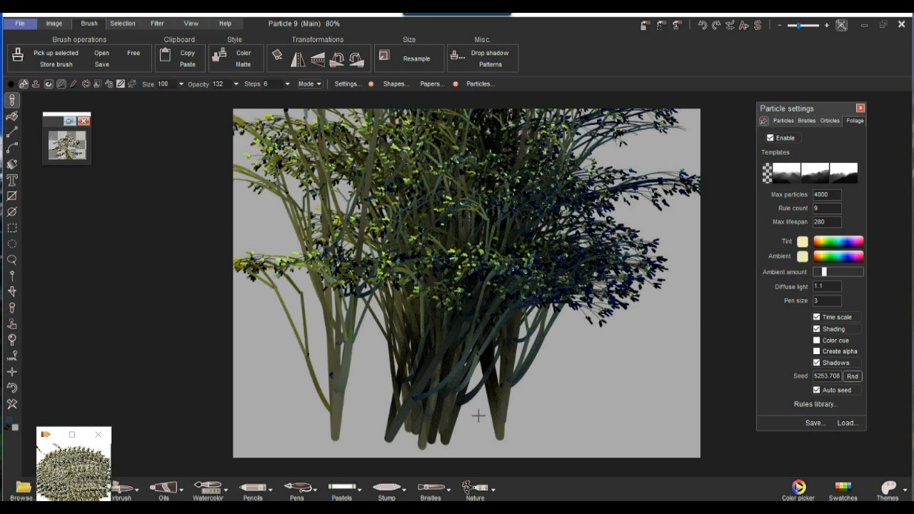
pyautogui.click(367, 434)
pyautogui.click(572, 438)
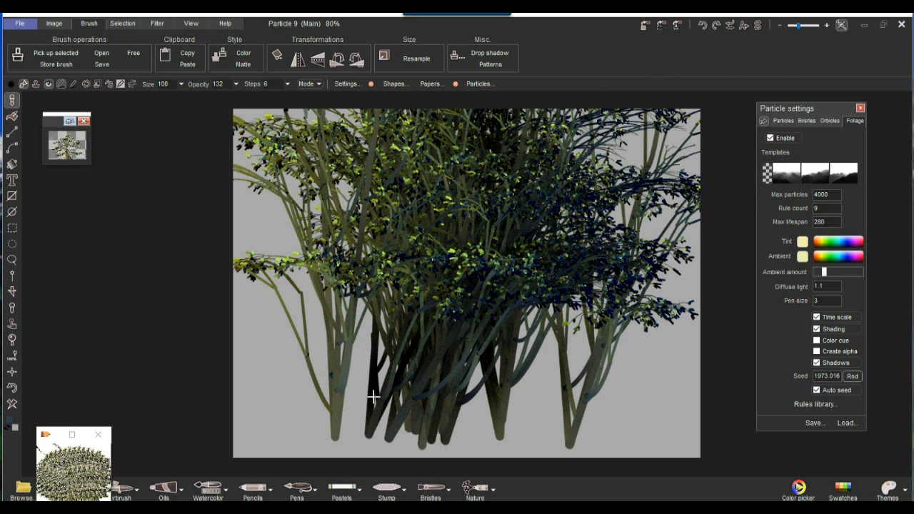
pyautogui.click(259, 444)
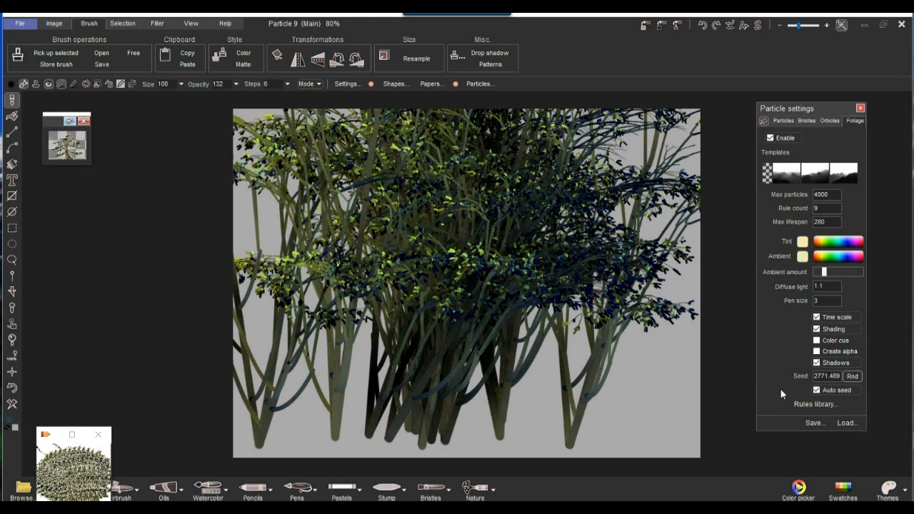